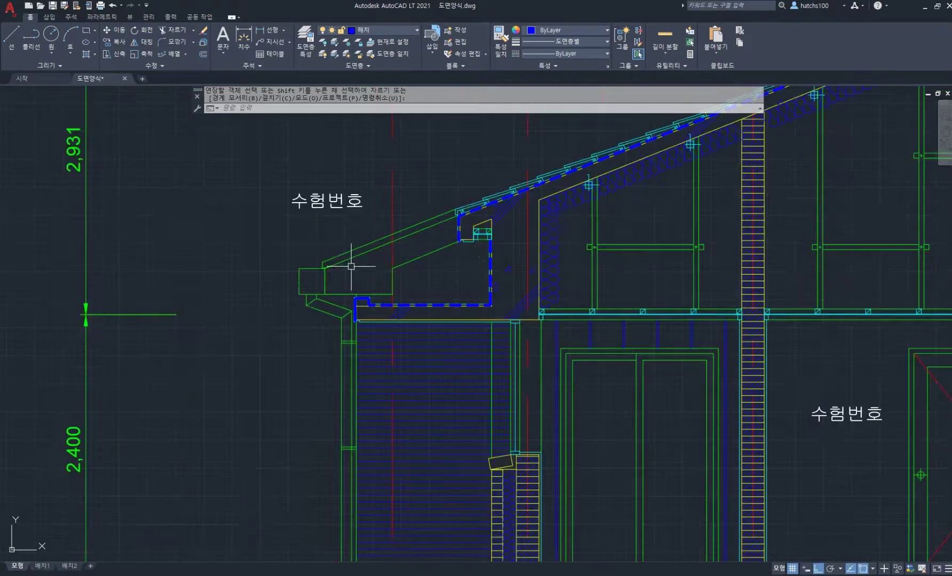
- Copy the square gutter end below the lower eave so its lower inner corner sits on the upper fascia's bottom corner
scroll(326, 267, up, 2)
text(co)
key(Return)
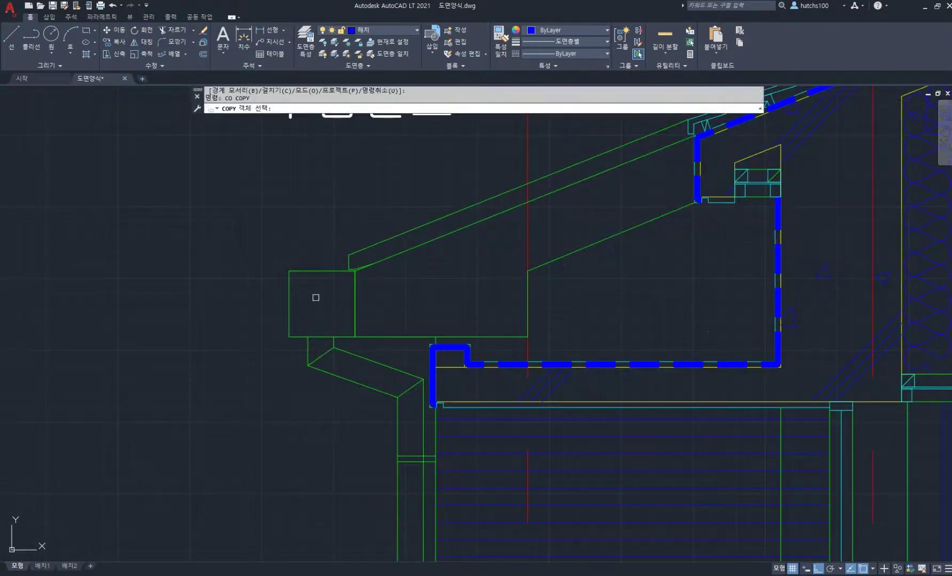
click(315, 296)
click(259, 254)
key(Return)
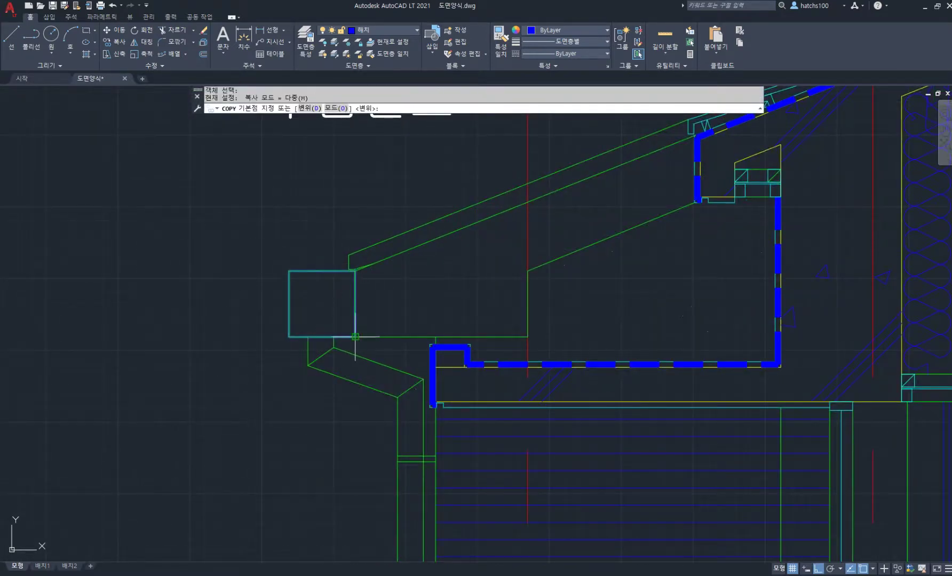
click(355, 337)
middle_drag(522, 249, 318, 320)
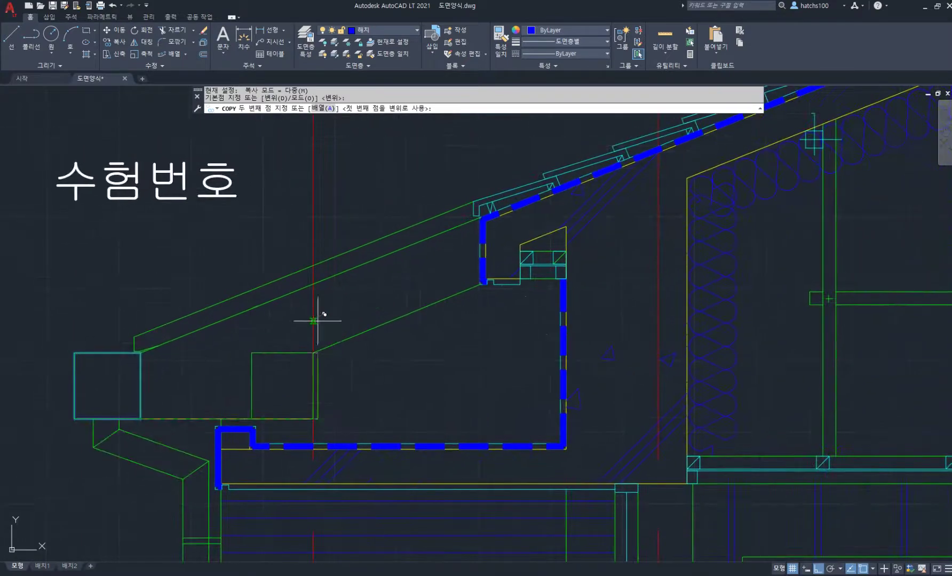
scroll(486, 270, up, 3)
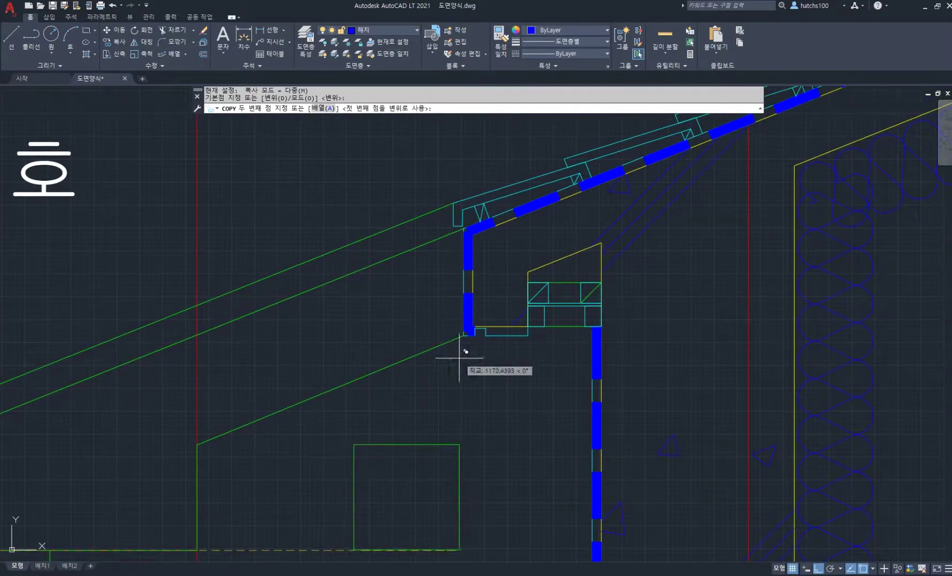
click(466, 335)
key(Return)
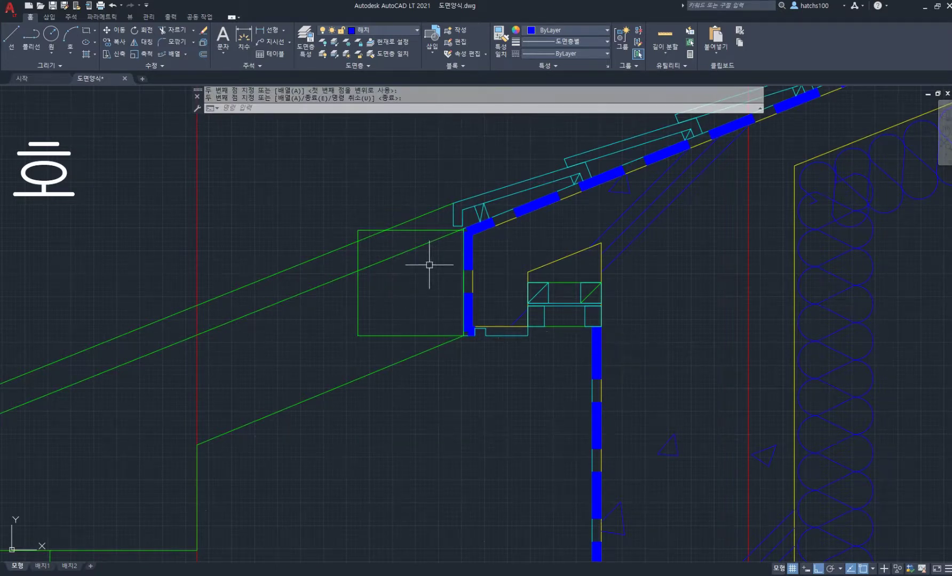
- Trim the sloping roof lines that cross the inside of the copied gutter square
scroll(411, 267, up, 3)
text(ㄱ)
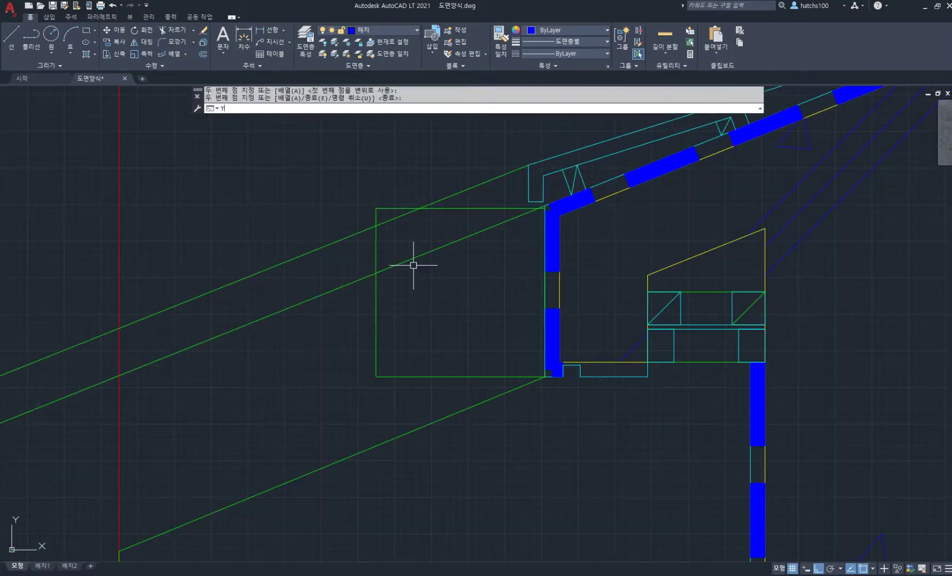
key(Return)
mouse_move(428, 282)
mouse_down()
mouse_move(404, 214)
mouse_move(393, 217)
mouse_up()
scroll(443, 269, down, 4)
key(Return)
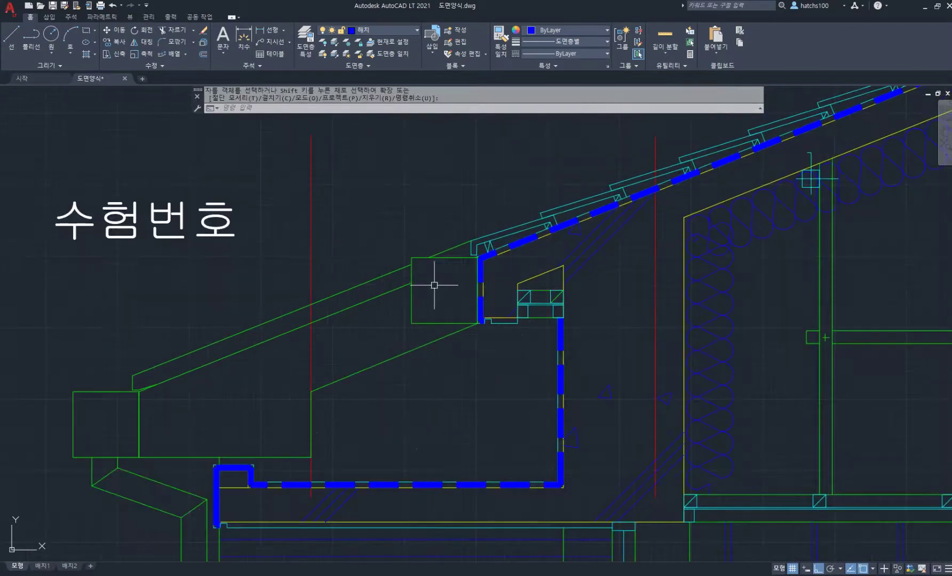
- Switch to Adobe Acrobat Reader and examine the terrace edge at section line A on the first-floor plan, returning to the AutoCAD drawing
scroll(430, 281, down, 4)
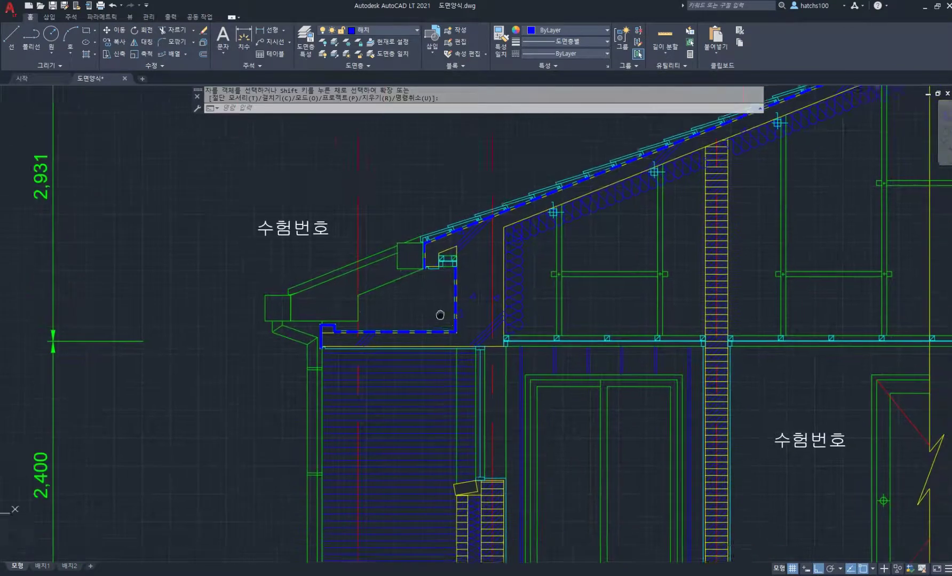
scroll(404, 313, down, 2)
middle_drag(439, 374, 409, 287)
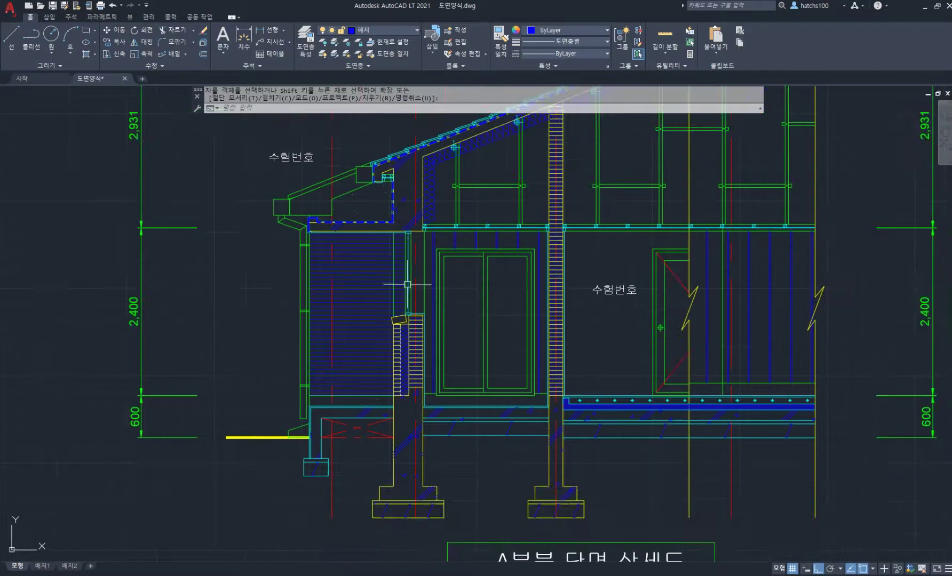
mouse_move(376, 395)
middle_down()
mouse_move(384, 381)
mouse_move(362, 377)
middle_up()
scroll(362, 366, up, 5)
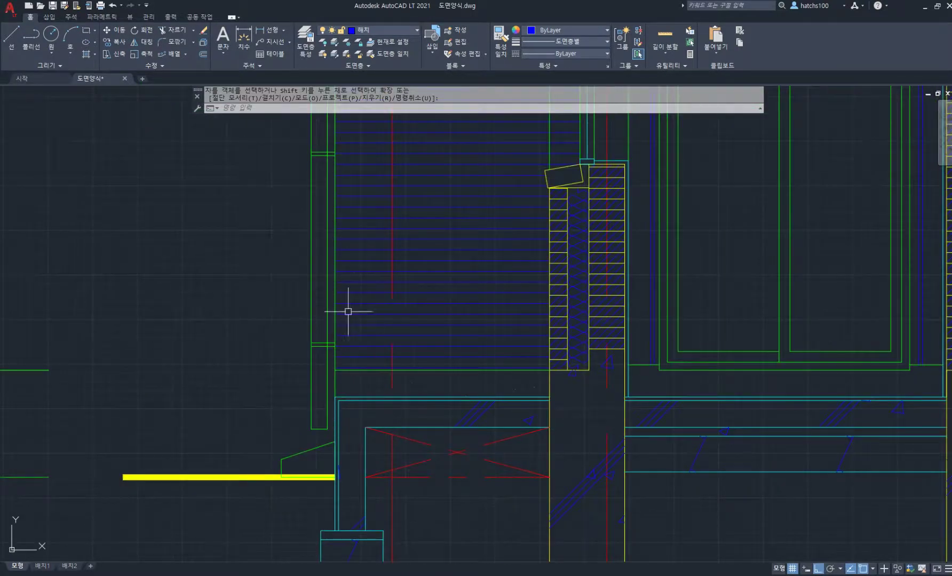
middle_drag(347, 310, 368, 325)
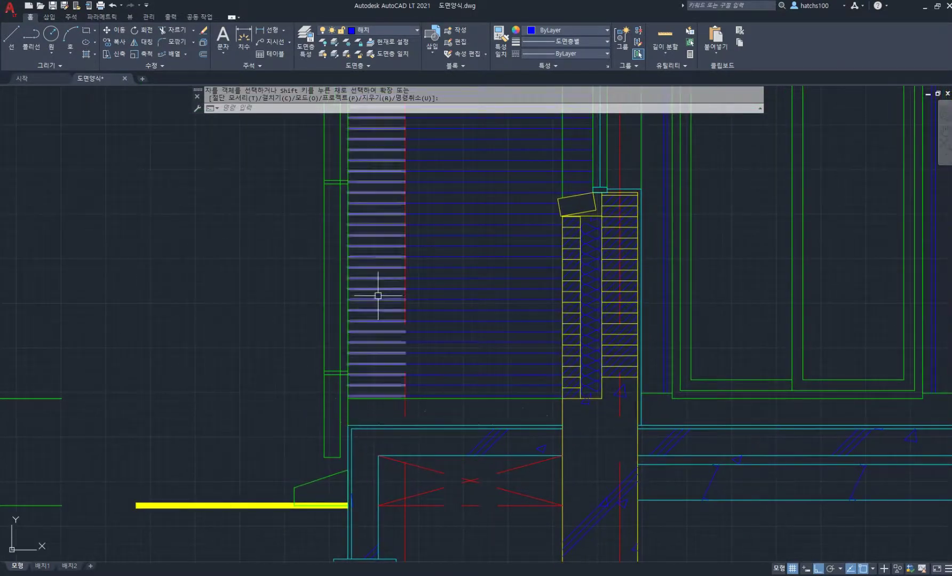
key(alt+Tab)
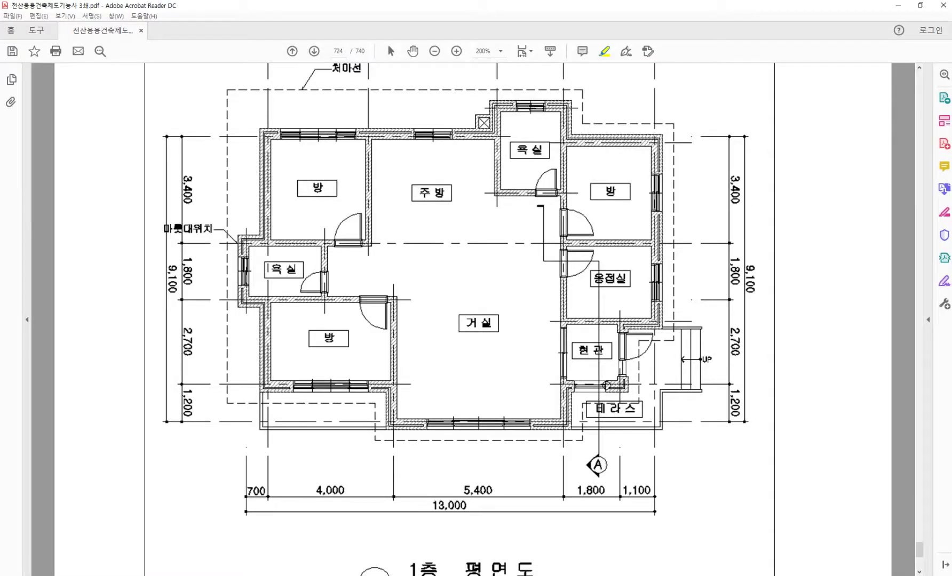
ctrl+scroll(604, 426, up, 1)
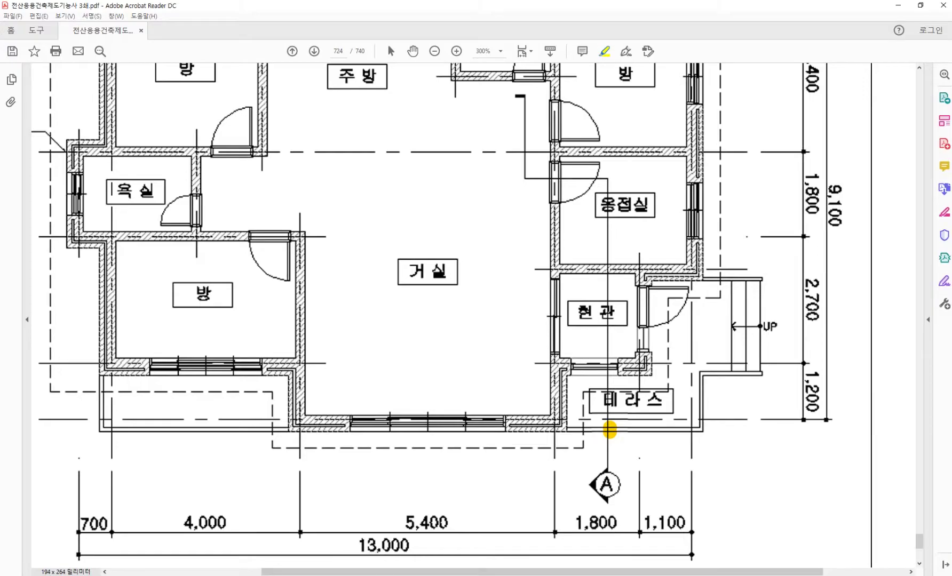
key(alt+Tab)
key(Escape)
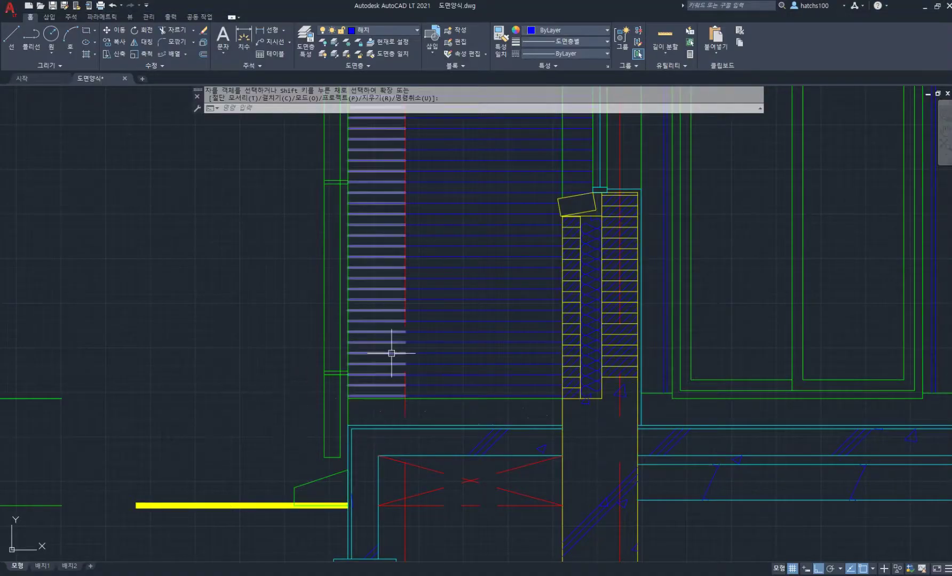
text(o)
key(Return)
key(Return)
click(384, 425)
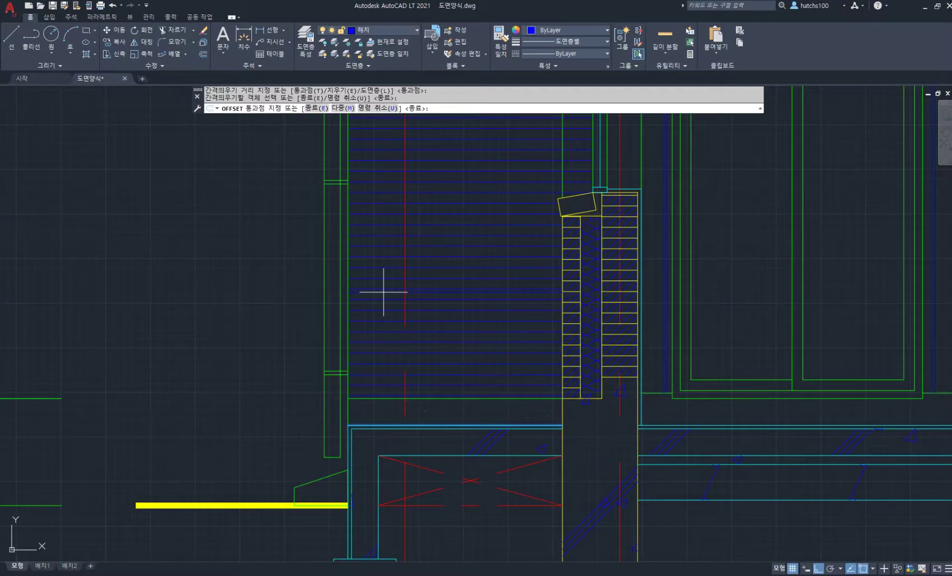
key(Escape)
key(Escape)
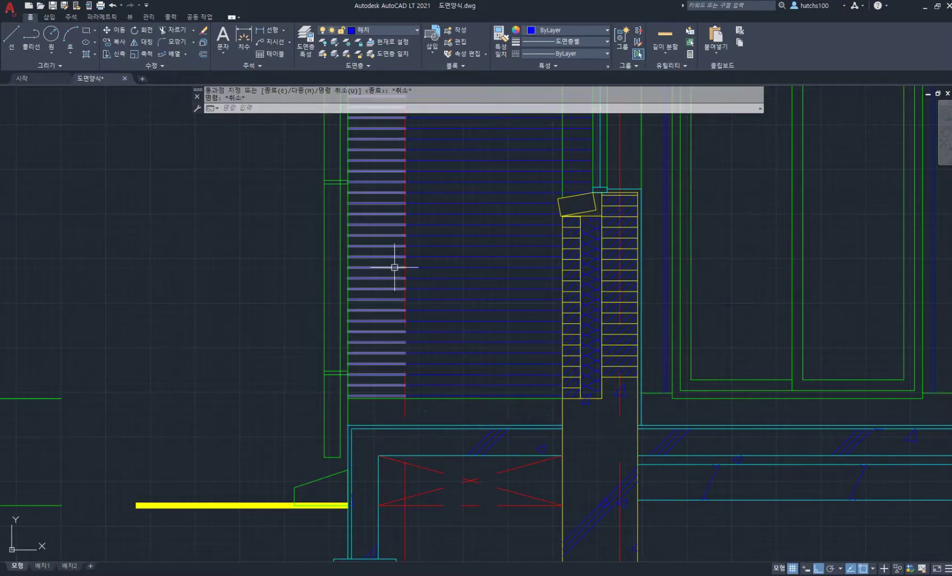
- Offset the terrace slab's top line 900 upward as a height guide
text(o)
key(Return)
key(Return)
click(364, 426)
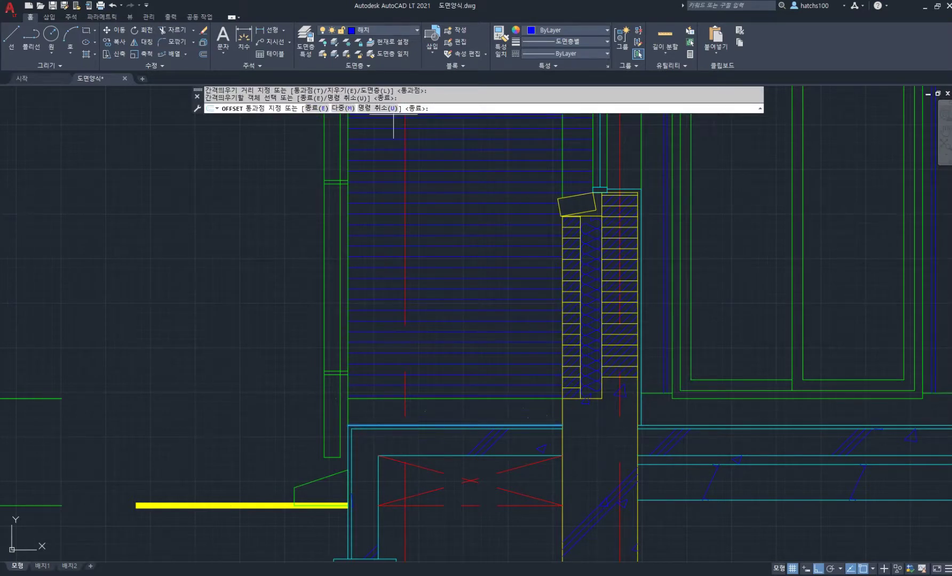
text(900)
key(Return)
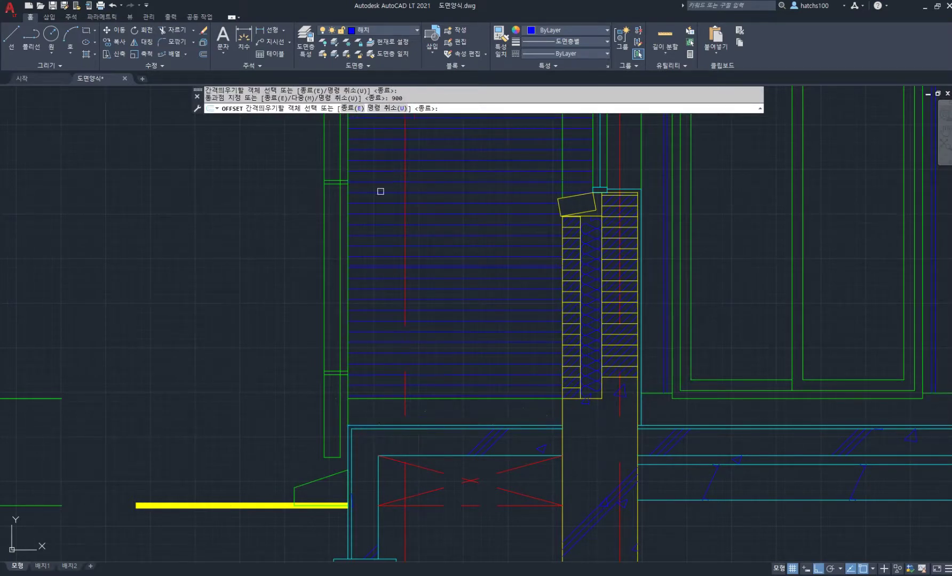
click(380, 192)
scroll(323, 249, up, 2)
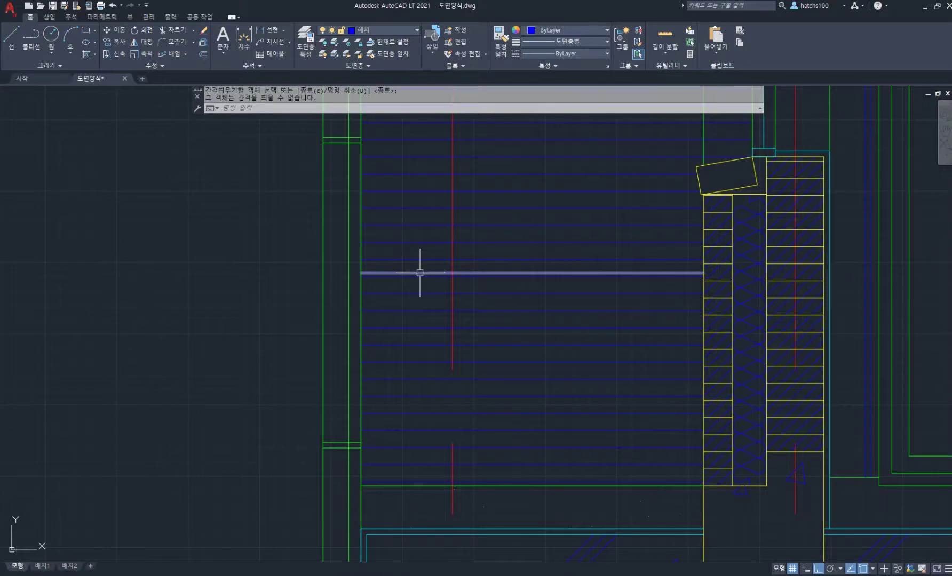
- Make the terrace slab line's layer, 단면, the current layer
click(401, 42)
click(426, 529)
scroll(335, 224, up, 2)
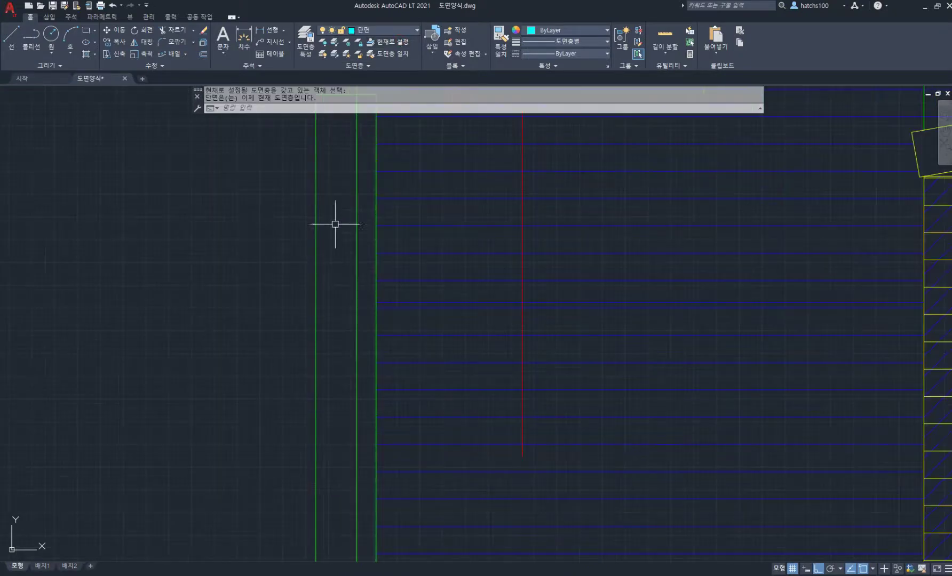
- Try to draw a rectangle from the guide line's outer end, entering 80,80 for the opposite corner
text(rec)
key(Return)
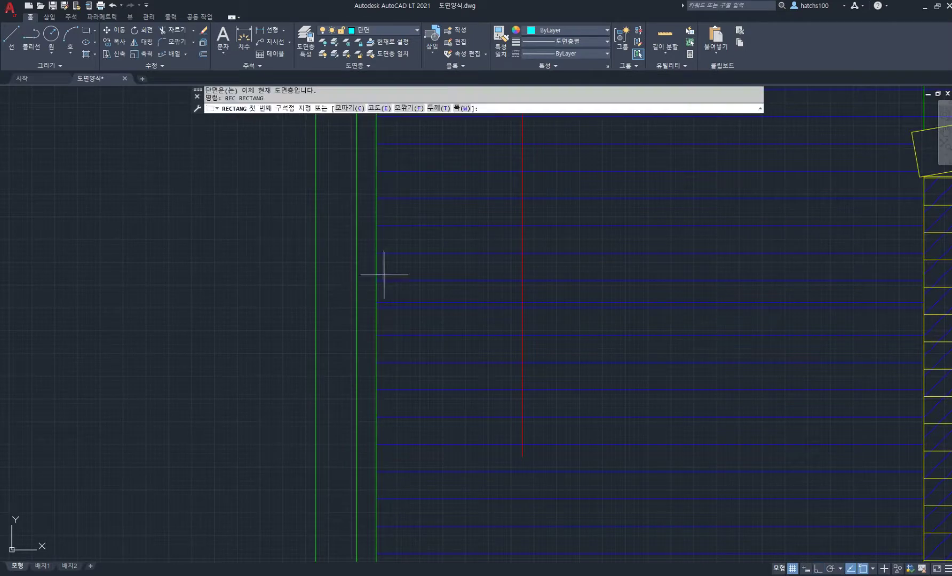
click(380, 302)
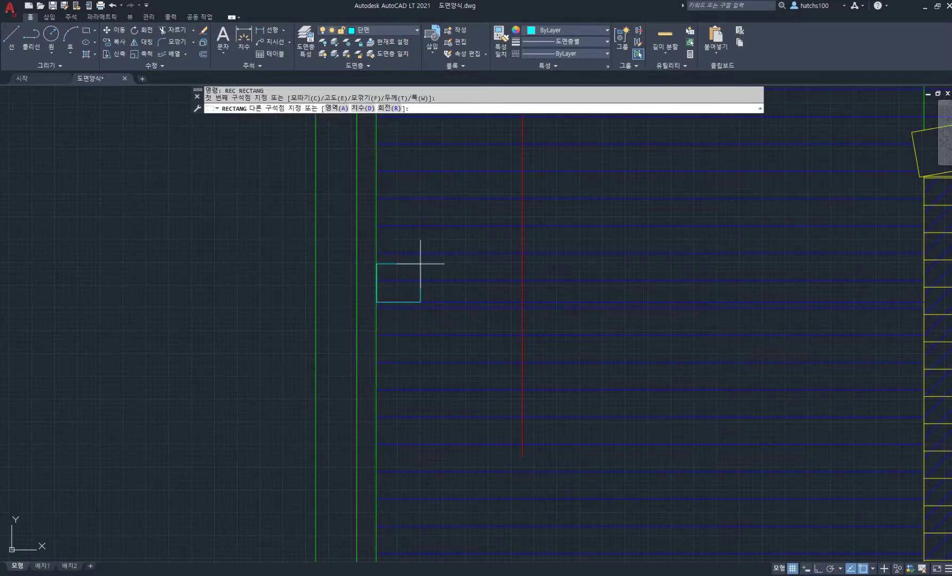
text(80,80)
key(Return)
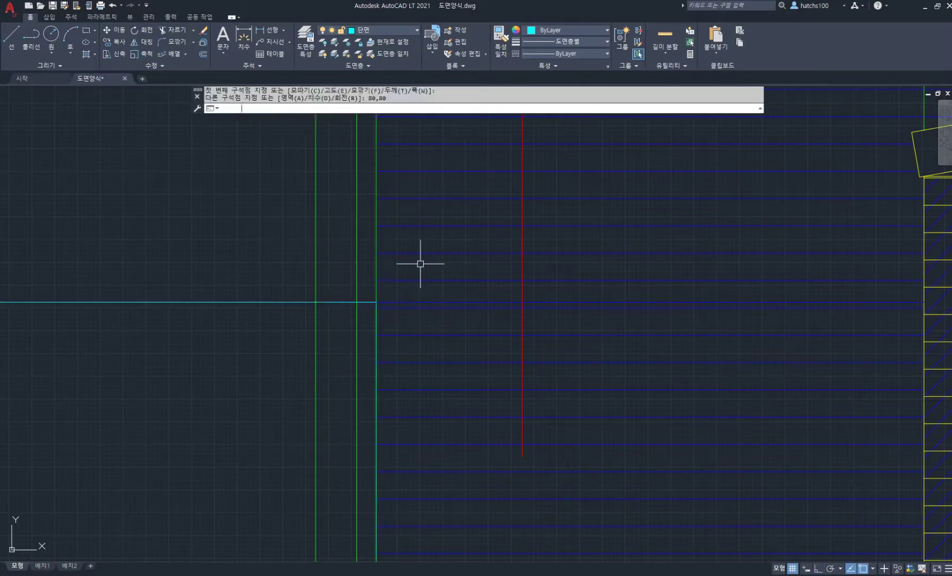
- Erase the wrongly sized rectangle at the guide line's outer end
text(e)
key(Return)
click(283, 324)
click(267, 291)
key(Return)
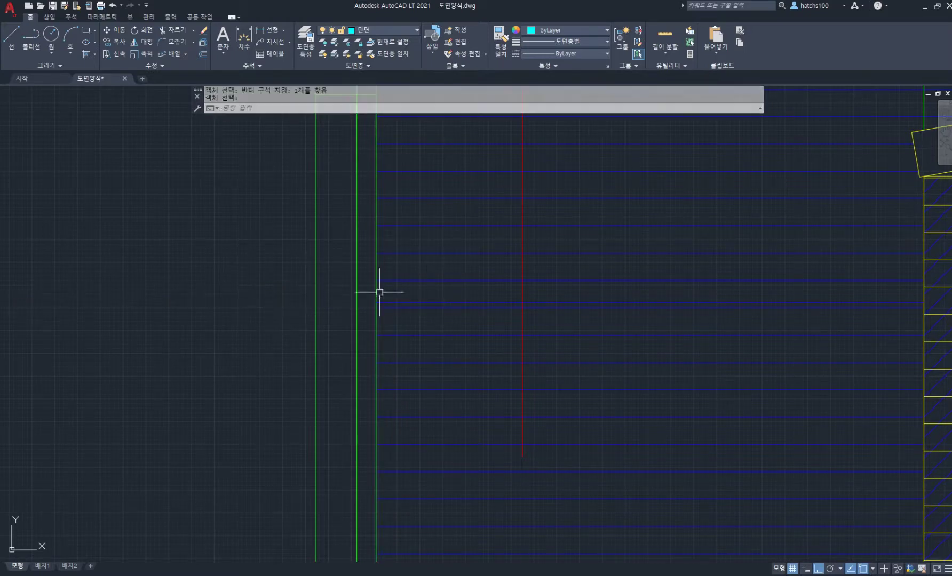
- Turn on dynamic input and draw an 80 by 80 rectangle from the guide line's outer end
click(804, 569)
text(rec)
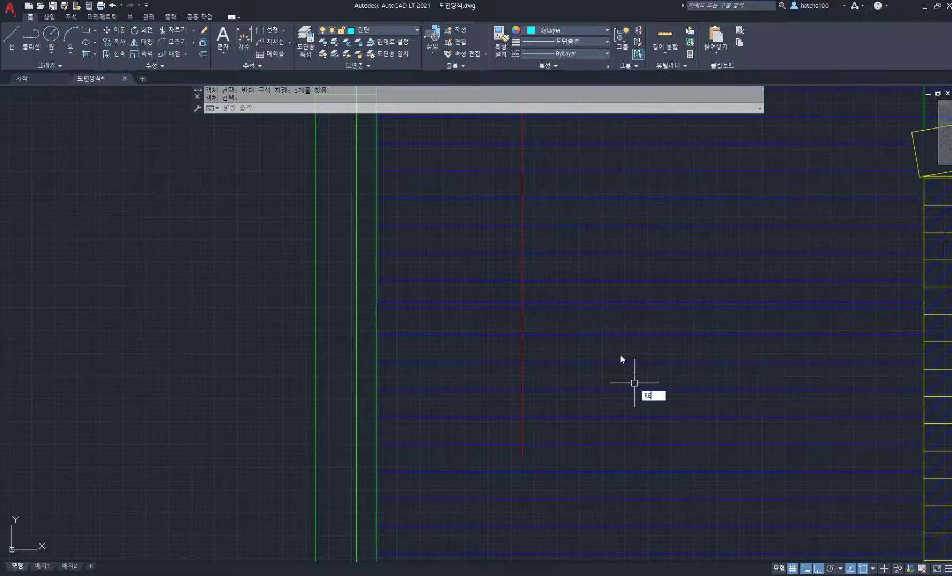
key(Return)
click(377, 303)
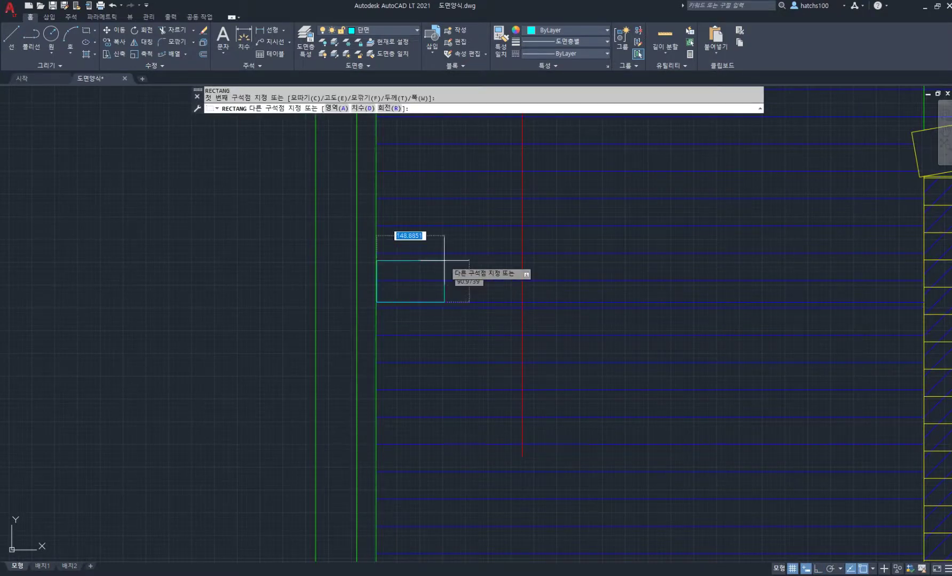
key(Tab)
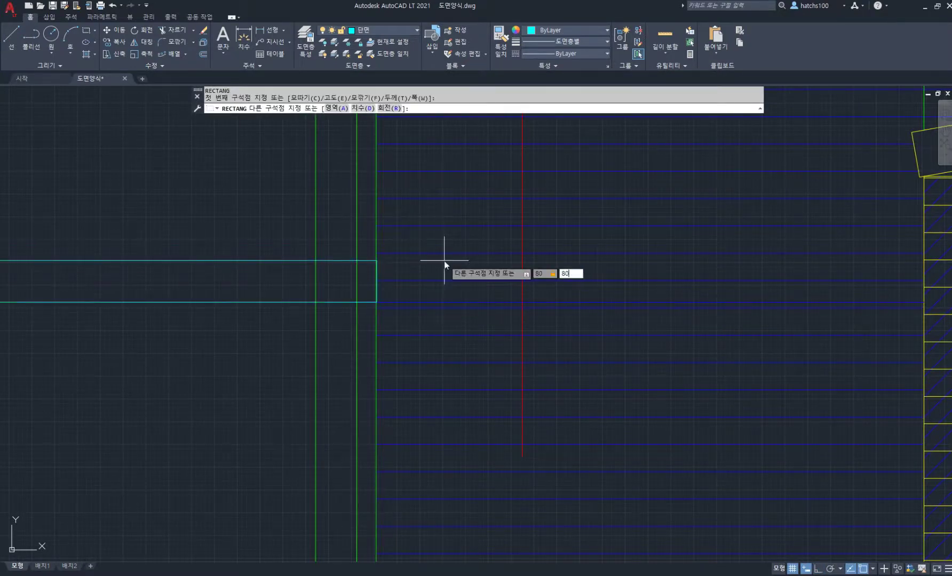
text(80)
key(Return)
scroll(435, 301, down, 2)
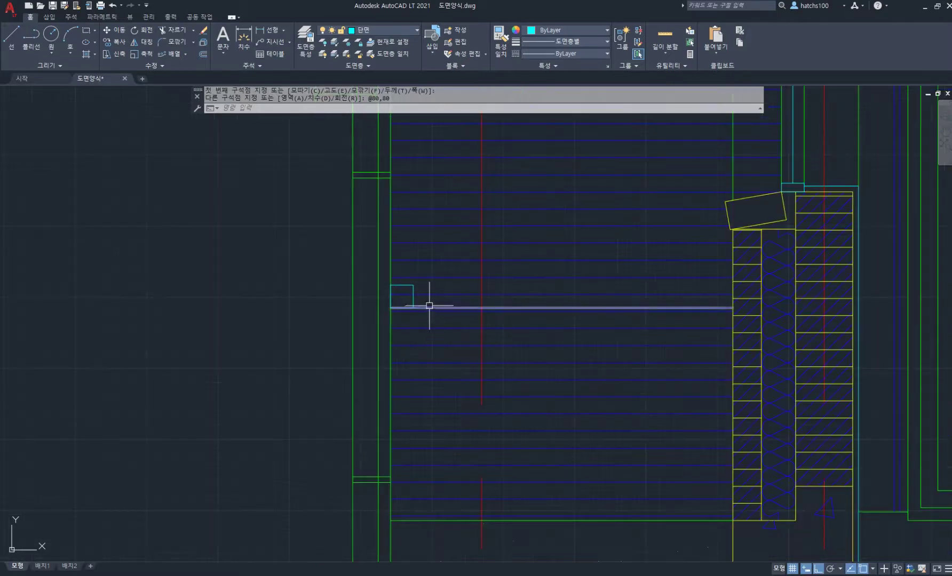
- Erase the horizontal height guide line under the 80 by 80 square
click(430, 308)
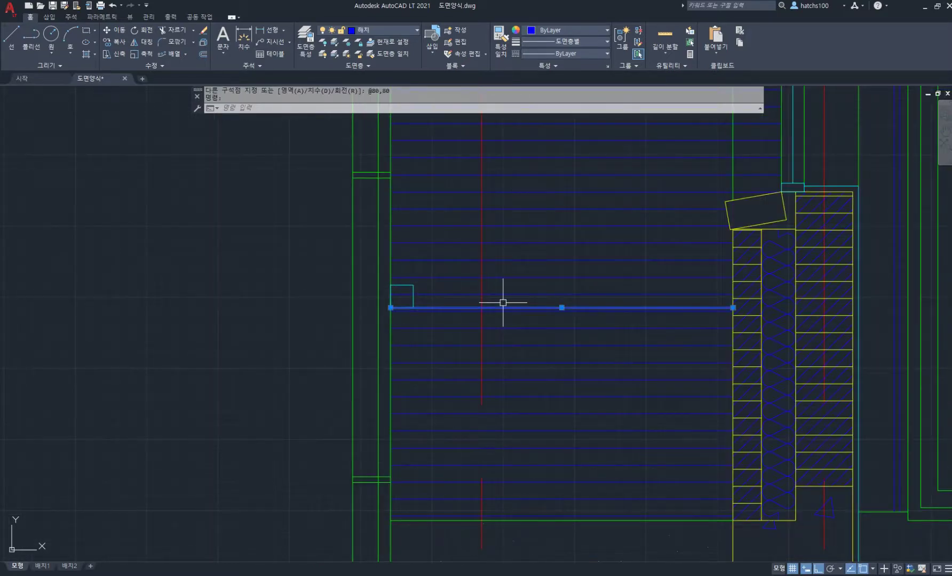
key(Delete)
middle_drag(451, 324, 483, 272)
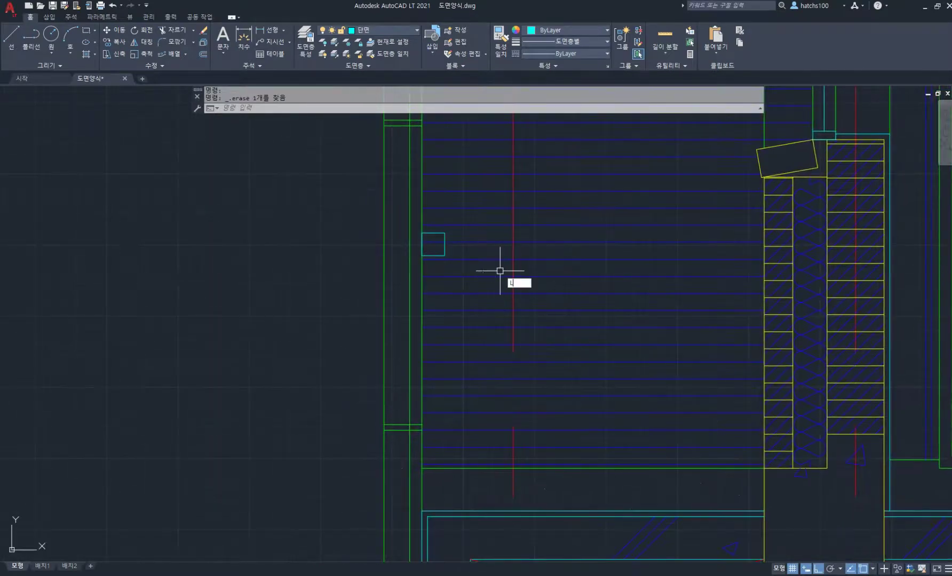
- Draw a vertical line from the bottom edge of the 80 by 80 square down to the terrace slab's top line
text(l)
key(Return)
scroll(427, 256, up, 2)
click(435, 255)
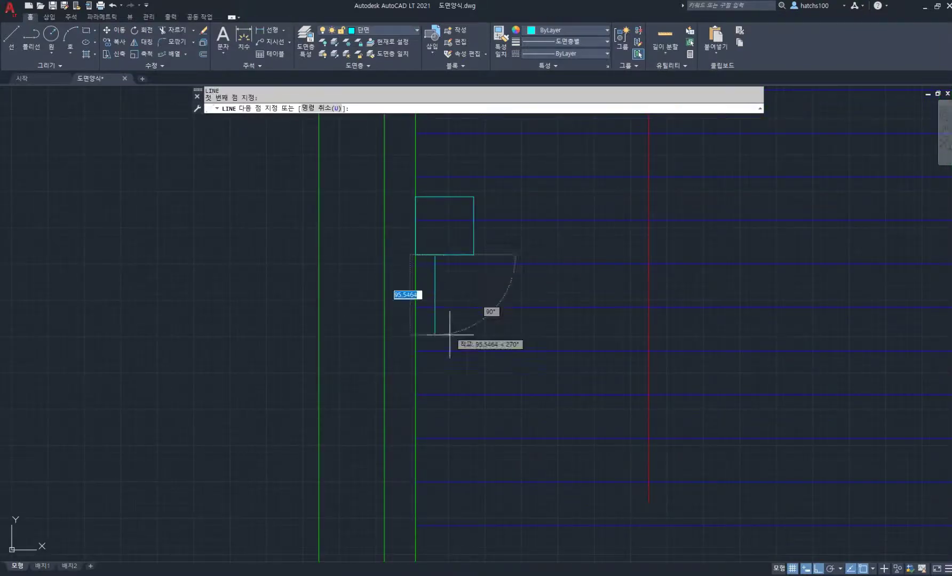
scroll(450, 335, down, 6)
scroll(440, 389, up, 3)
click(415, 427)
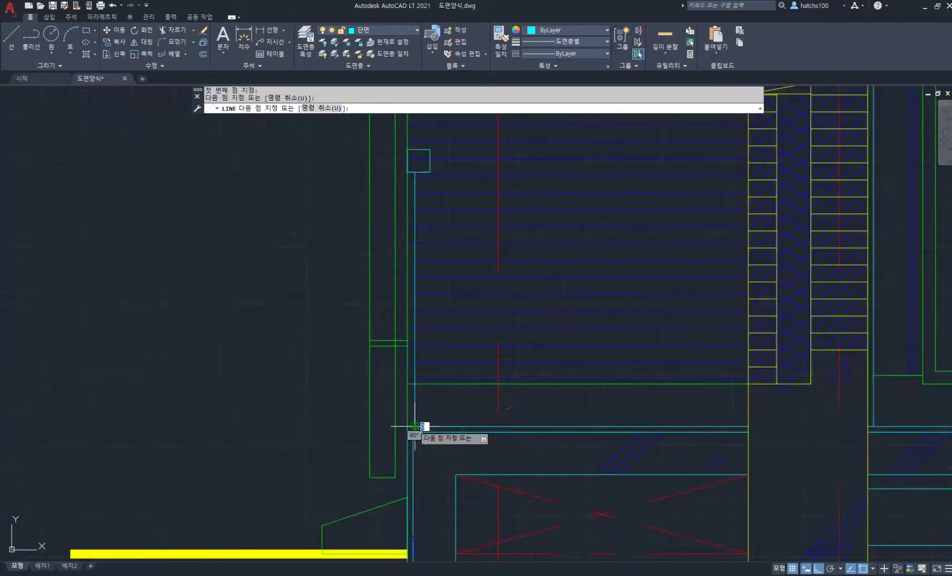
key(Return)
- Offset the vertical line under the square 30 toward the house
scroll(395, 145, up, 4)
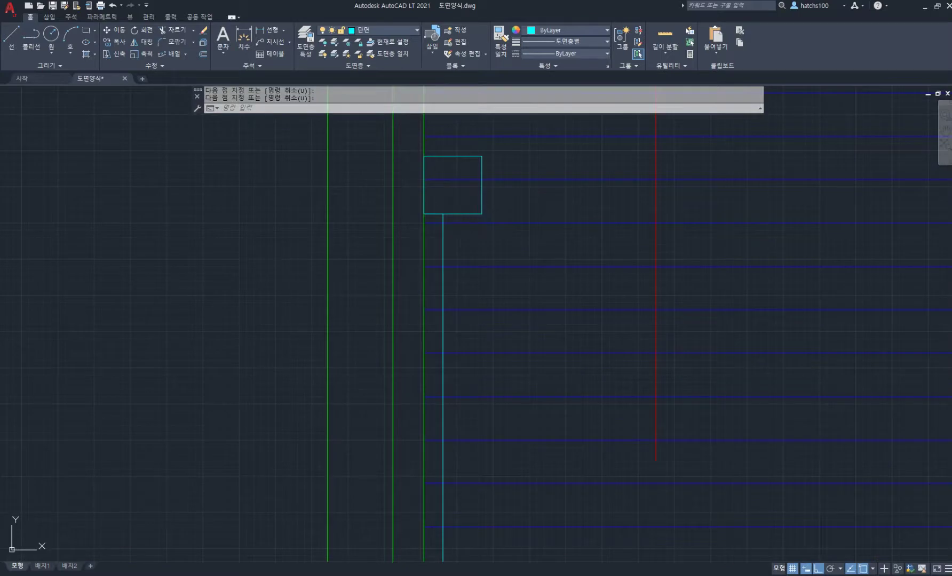
text(o)
key(Return)
key(Return)
click(442, 248)
text(3)
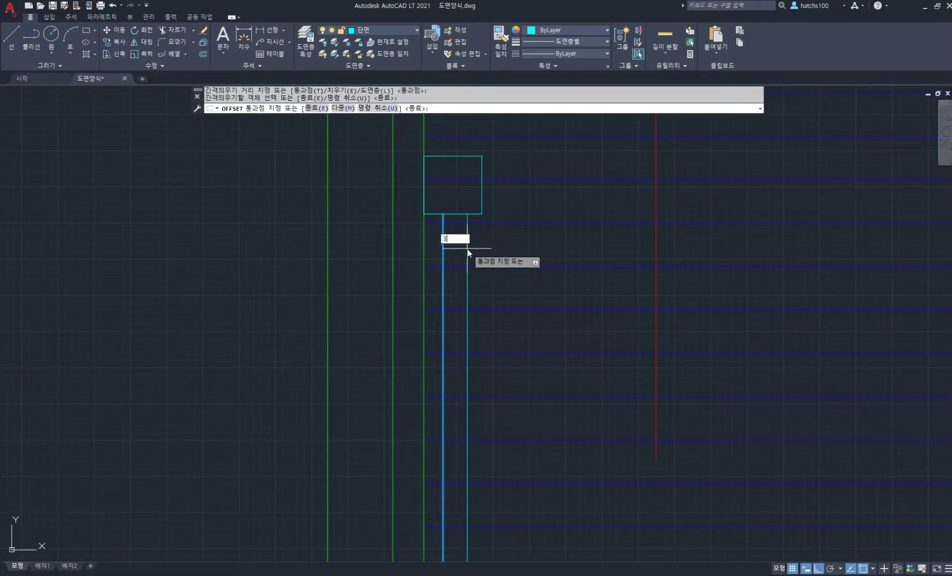
text(0)
key(Return)
key(Return)
scroll(449, 215, up, 4)
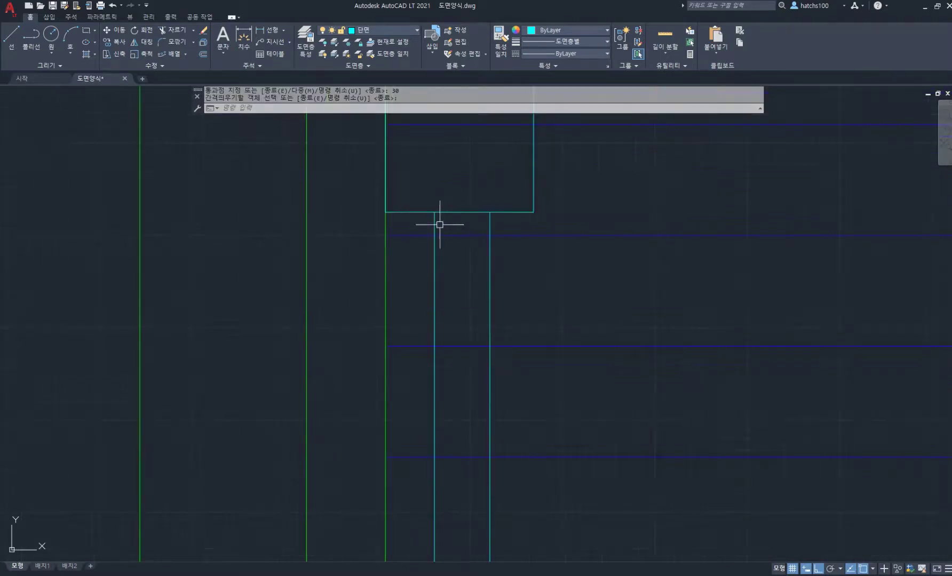
- Trim away the wall's horizontal hatch lines where they run behind the railing's square handrail and post
scroll(500, 281, down, 8)
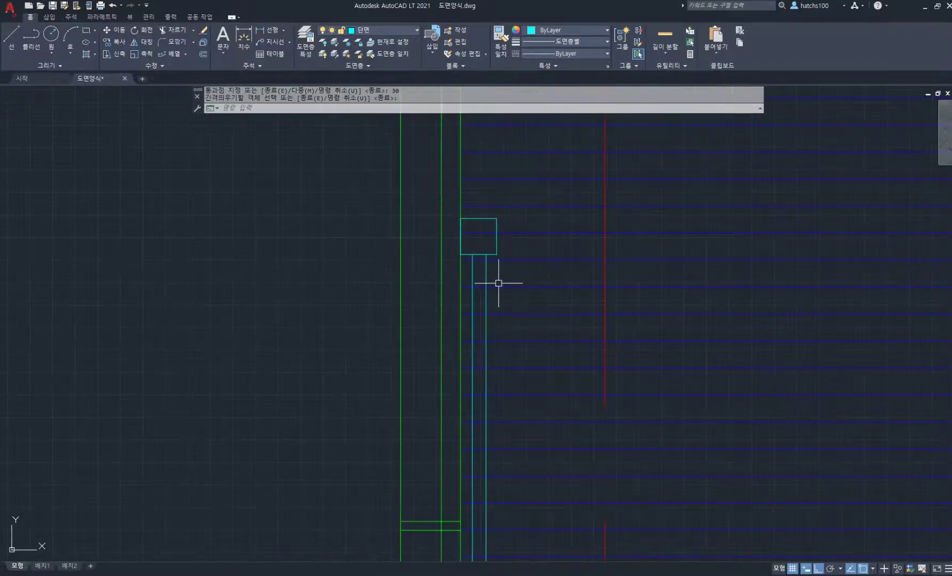
text(tr)
key(Return)
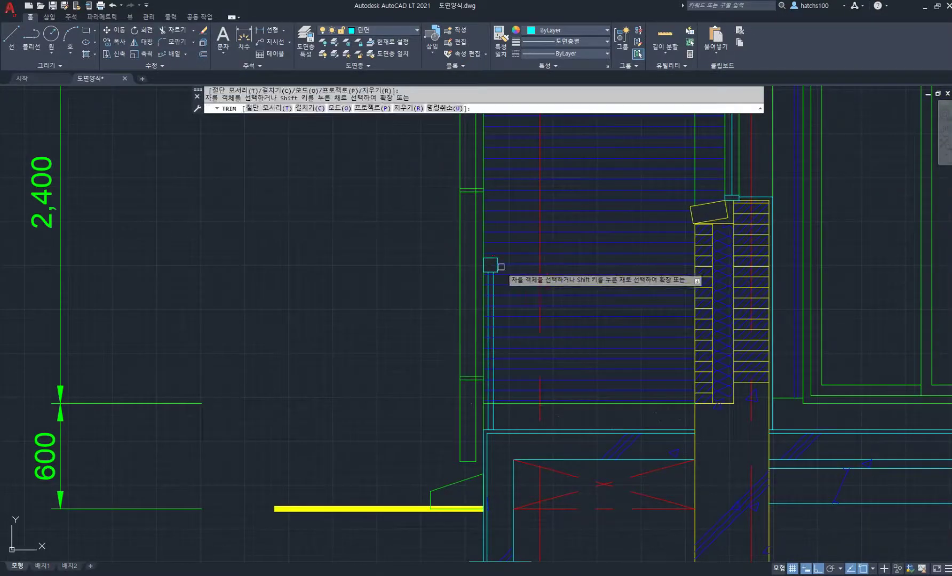
scroll(493, 280, up, 2)
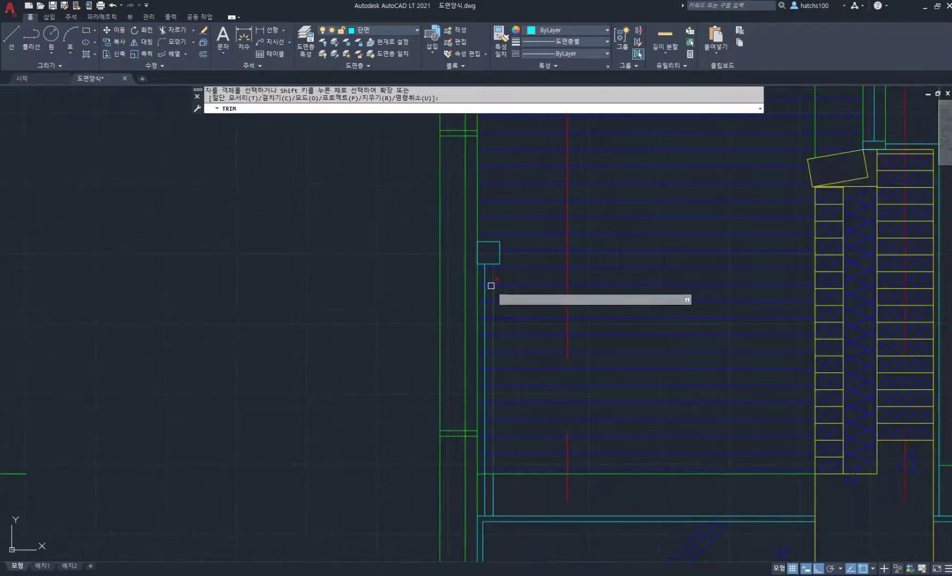
scroll(491, 286, up, 2)
scroll(491, 286, down, 2)
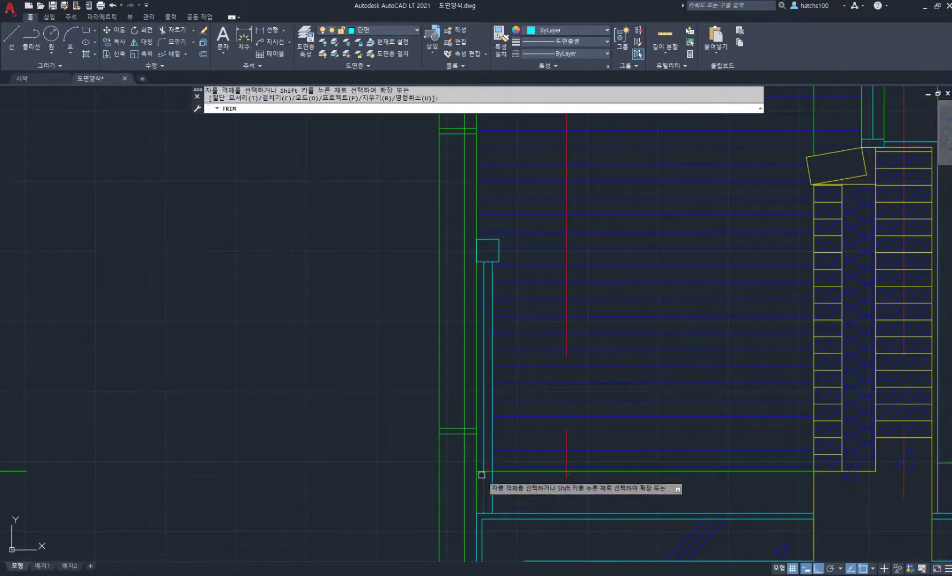
scroll(484, 475, up, 2)
scroll(494, 443, down, 2)
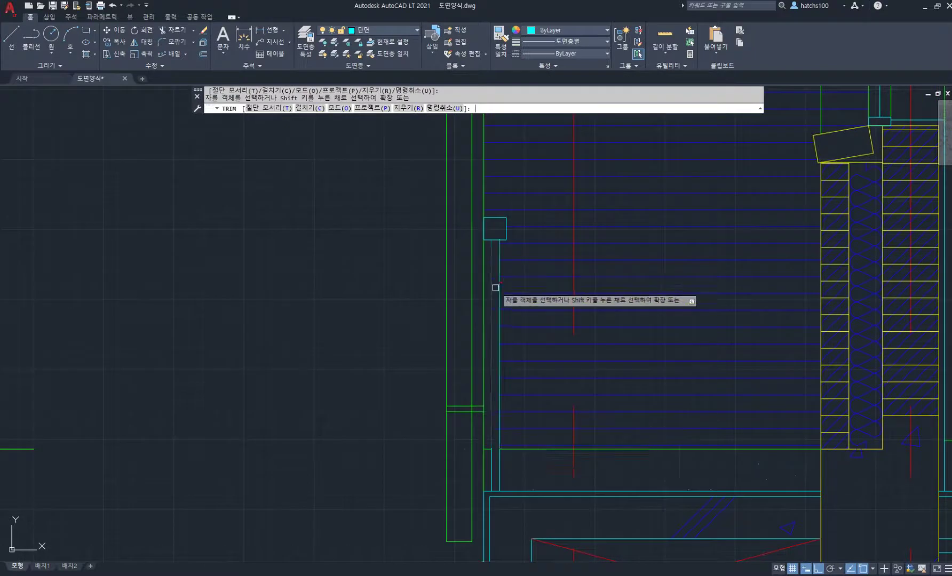
- Make the 해치 layer current and hatch the narrow strip on the railing post's outer side, matching the wall's existing hatch
click(396, 44)
click(532, 209)
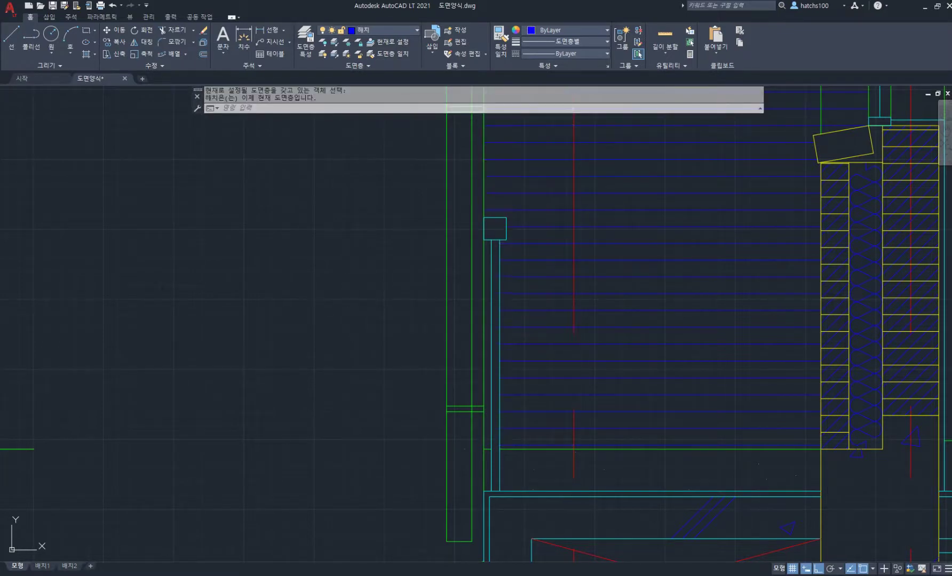
text(h)
key(Return)
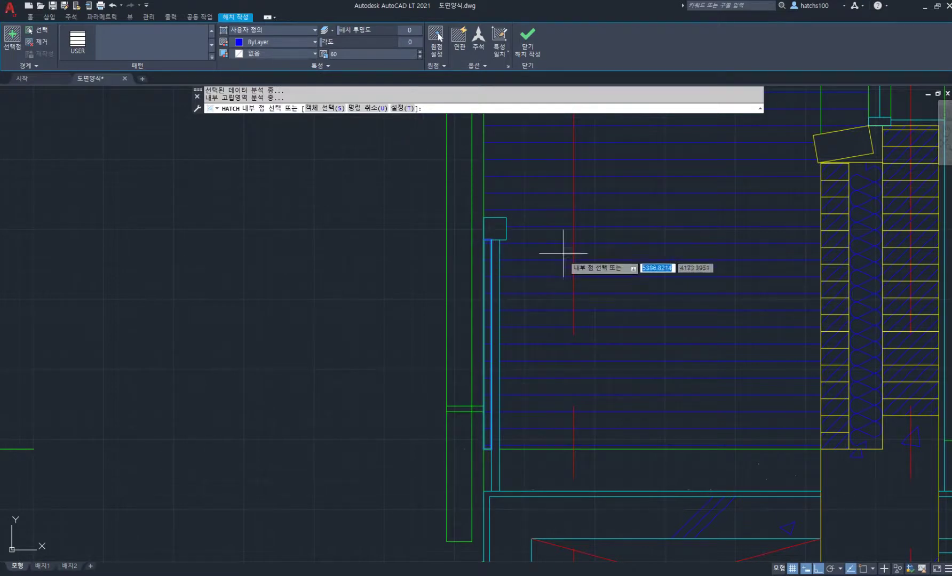
click(500, 37)
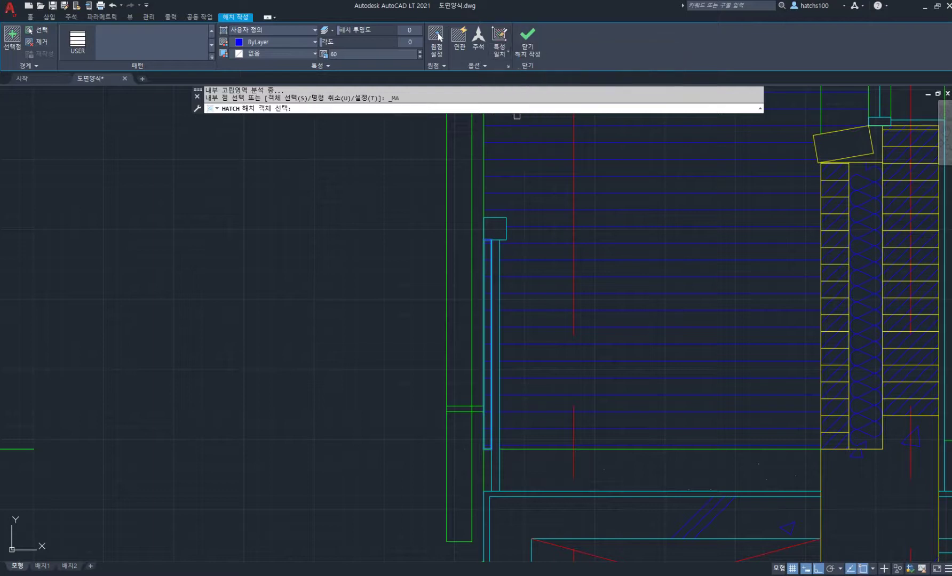
click(560, 173)
key(Return)
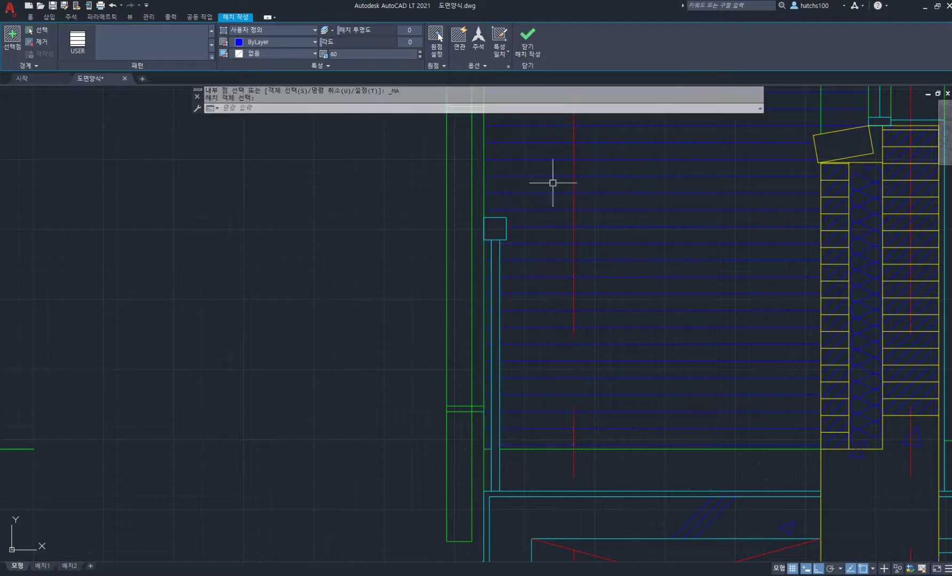
- Copy the sheet frame with its title block, drawing title and scale note horizontally to the empty area beyond the outline section
scroll(324, 310, down, 5)
scroll(324, 310, down, 6)
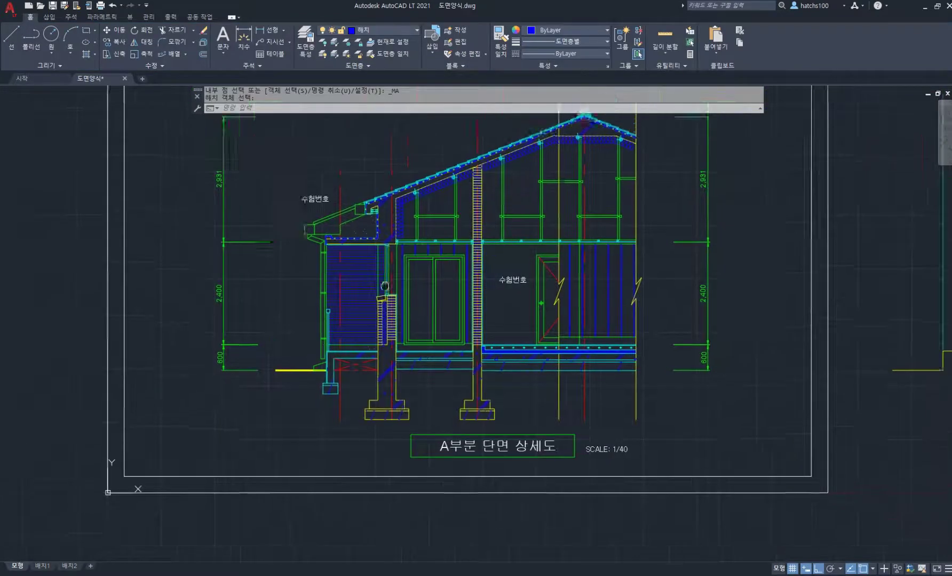
scroll(315, 311, up, 2)
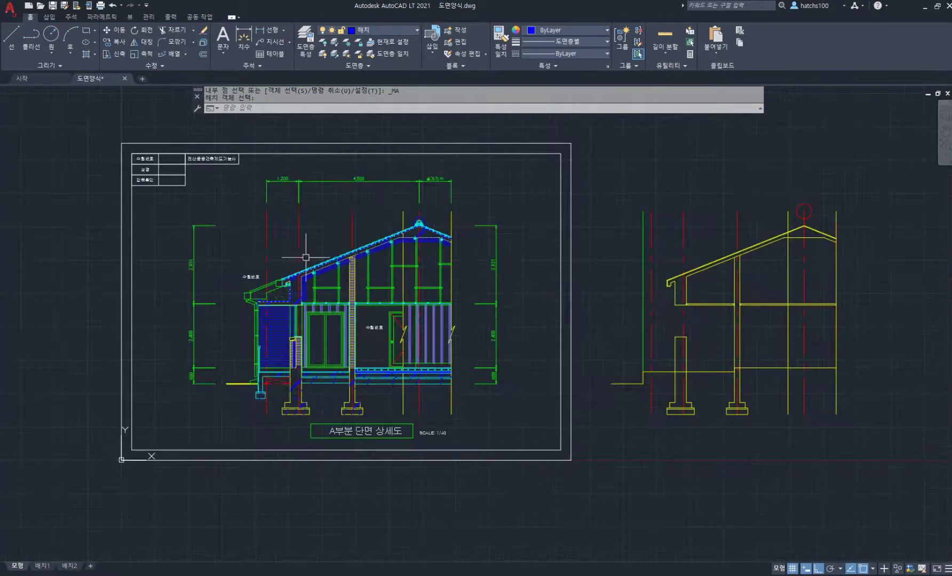
scroll(304, 258, up, 2)
scroll(307, 288, down, 2)
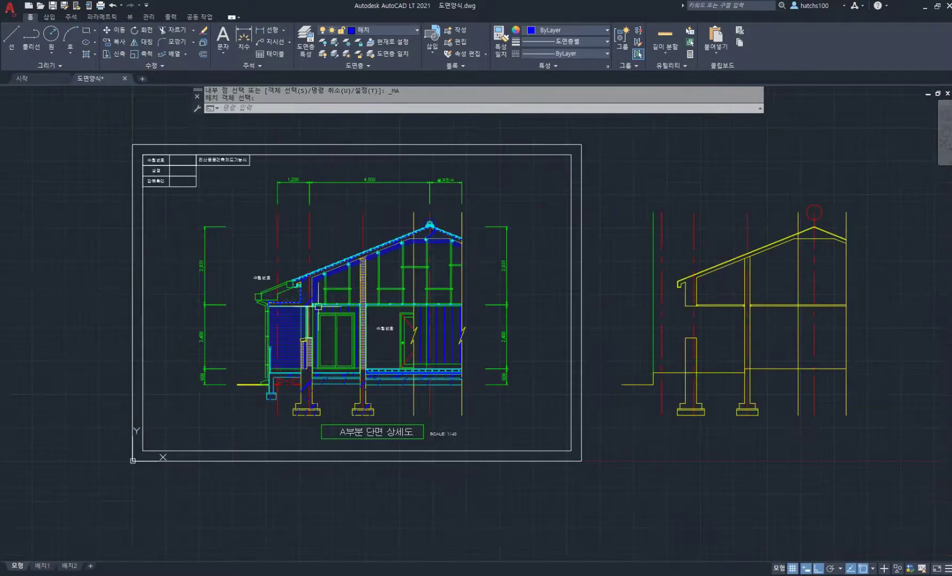
middle_drag(307, 287, 266, 301)
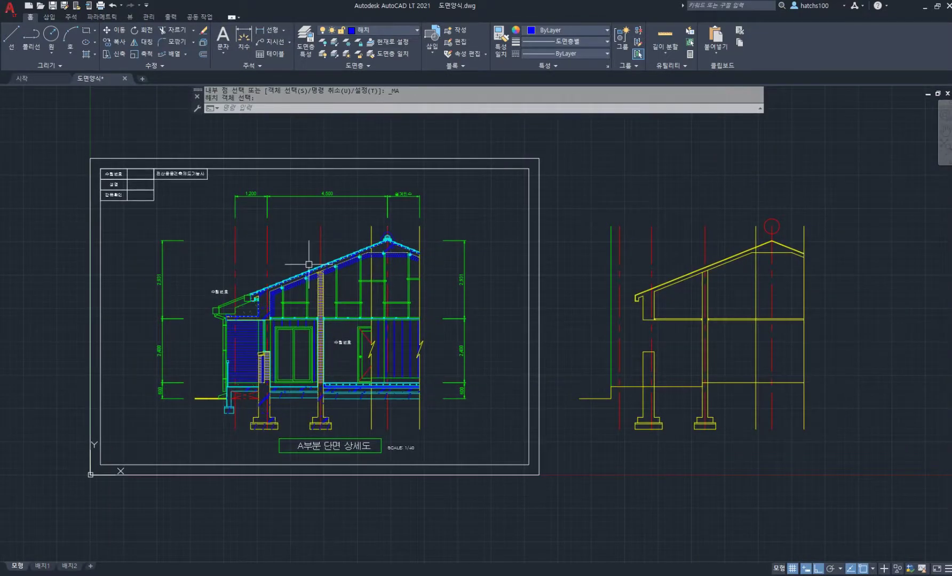
text(CO)
key(space)
click(191, 222)
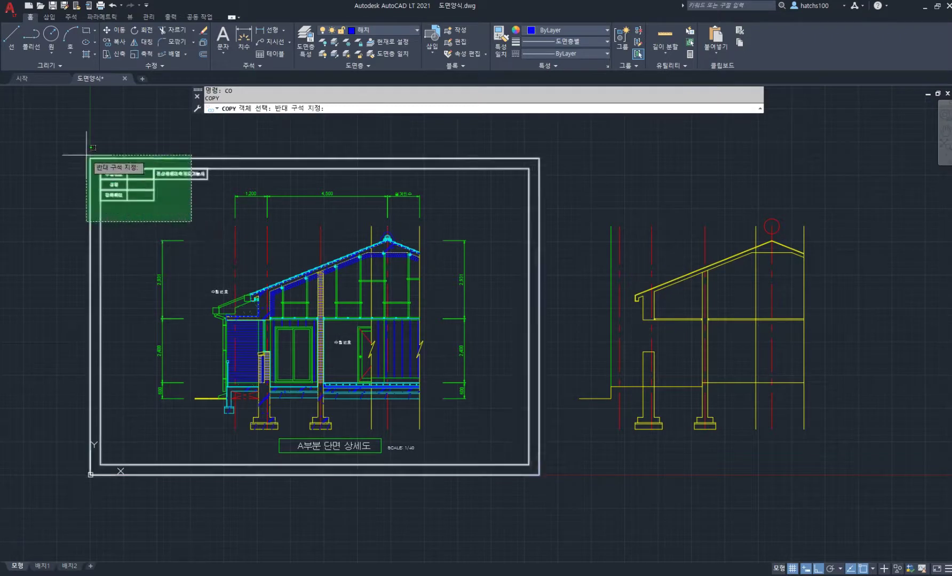
click(86, 155)
click(421, 491)
click(348, 435)
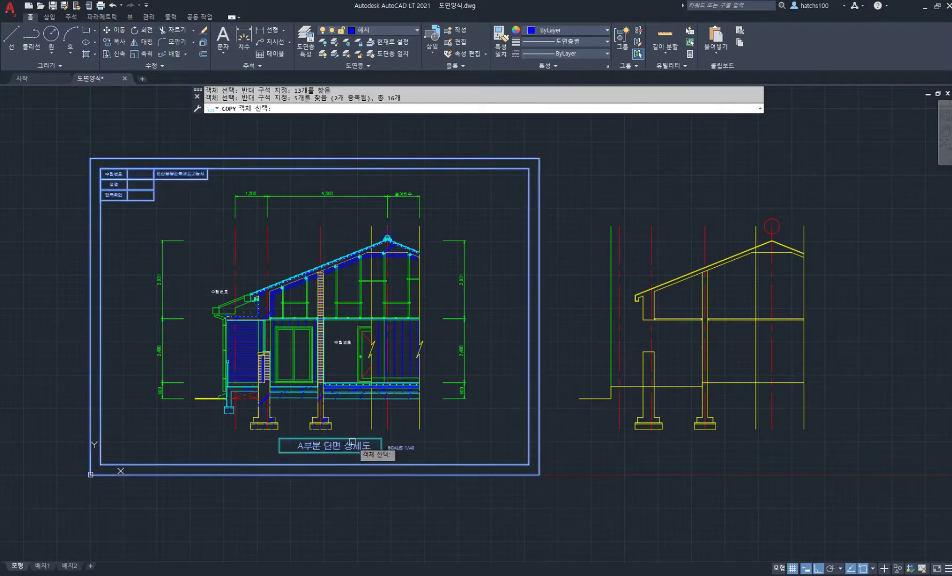
scroll(214, 336, down, 2)
scroll(286, 412, up, 2)
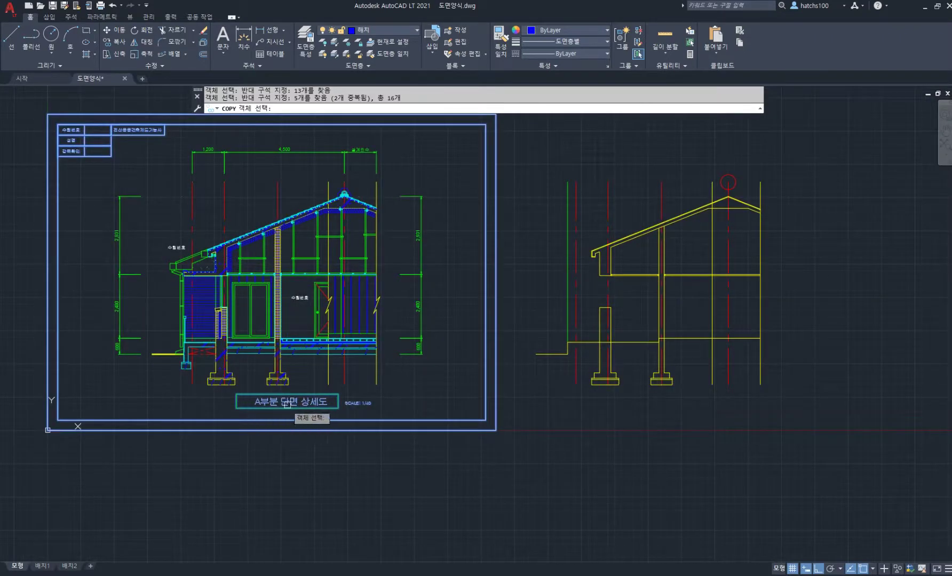
scroll(307, 412, down, 2)
middle_drag(285, 450, 254, 435)
key(space)
click(204, 441)
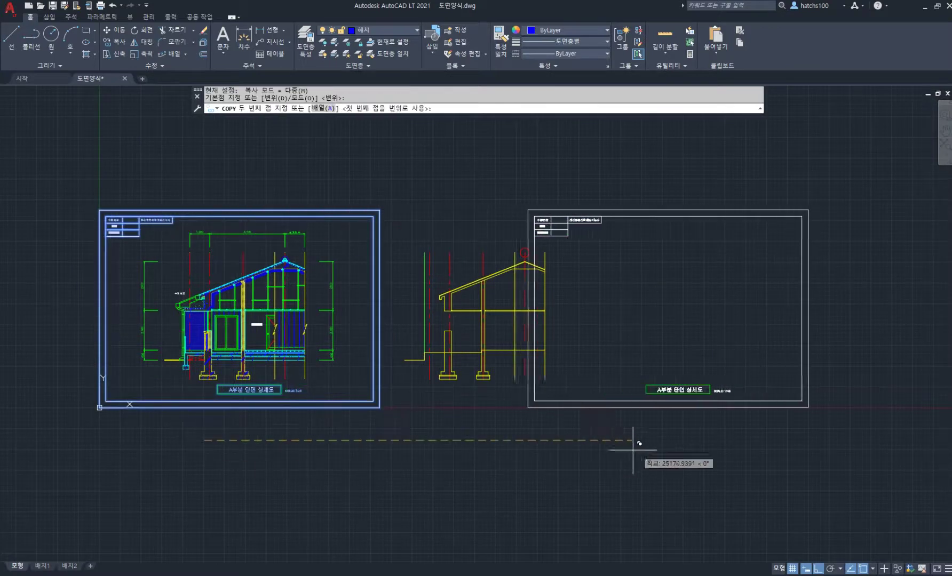
click(678, 453)
key(Return)
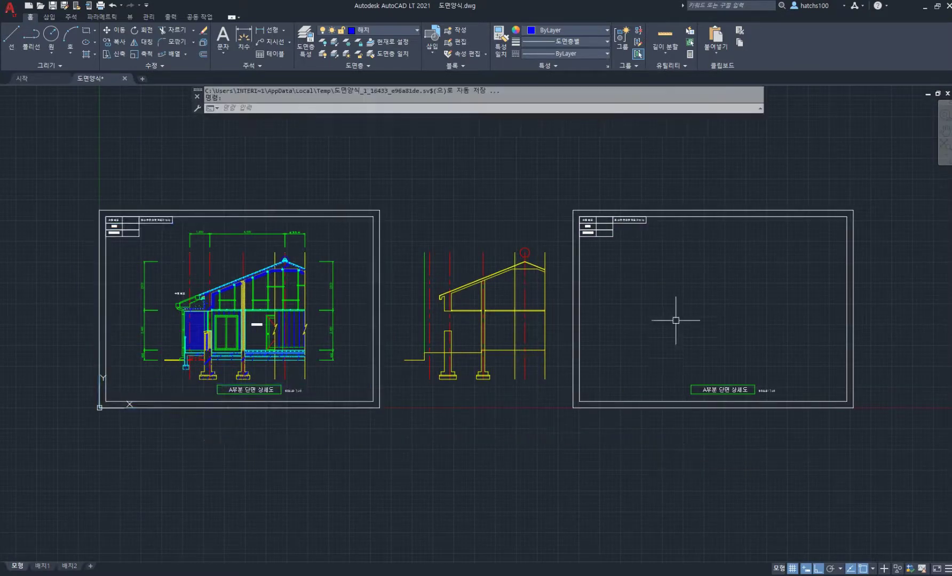
- Scale the copied sheet frame about its lower-left corner by reference, from length 40 to 50
middle_drag(675, 321, 600, 308)
text(SC)
key(Return)
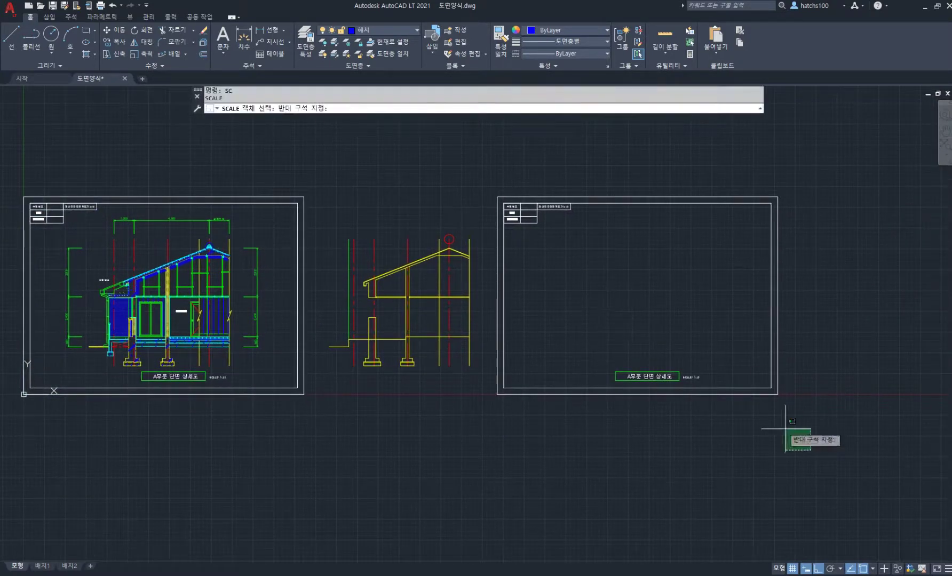
click(812, 451)
click(485, 184)
key(Return)
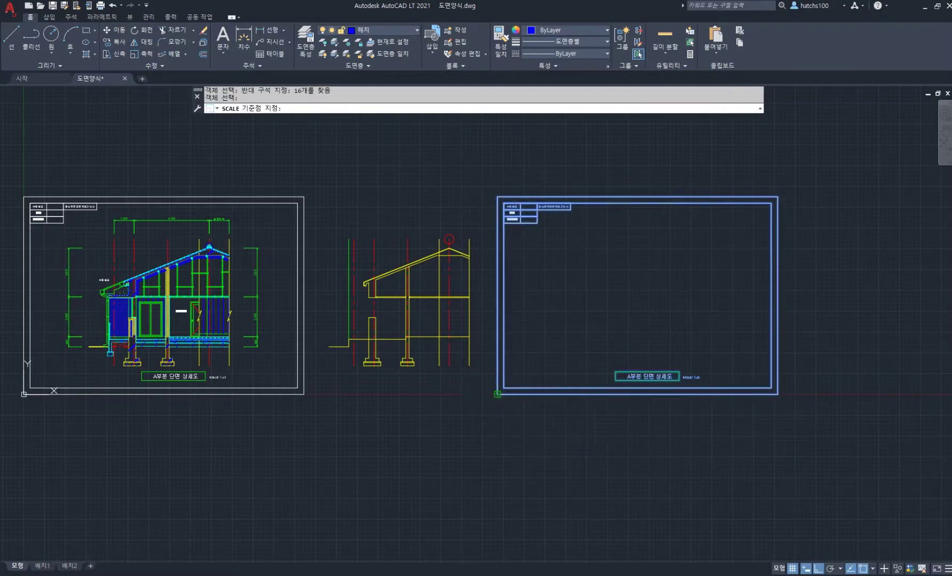
click(497, 394)
middle_drag(548, 316, 476, 316)
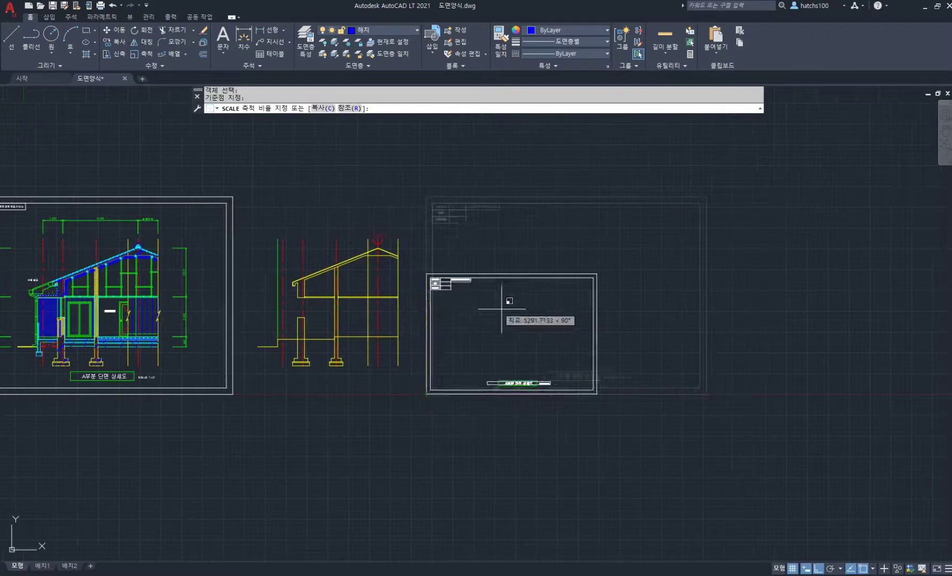
click(350, 108)
key(Return)
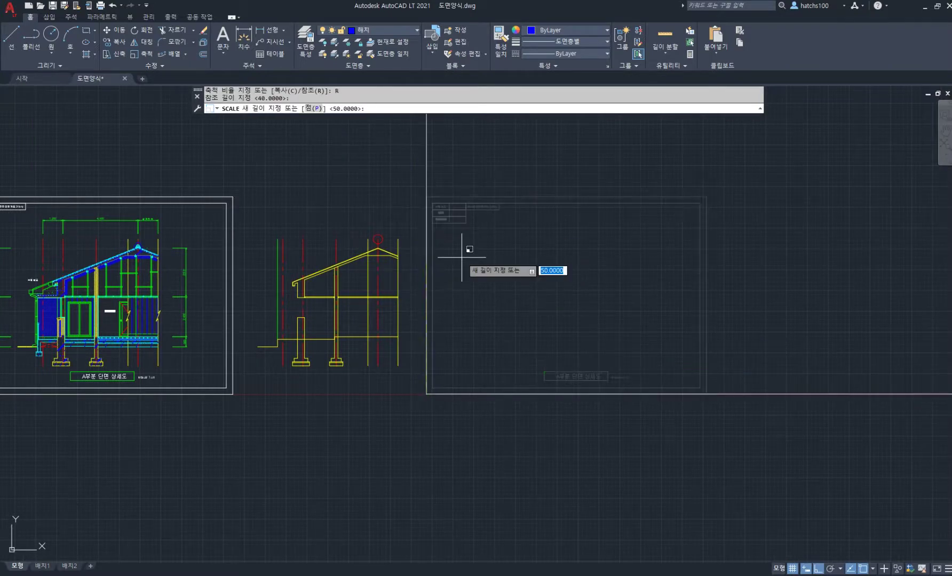
key(Return)
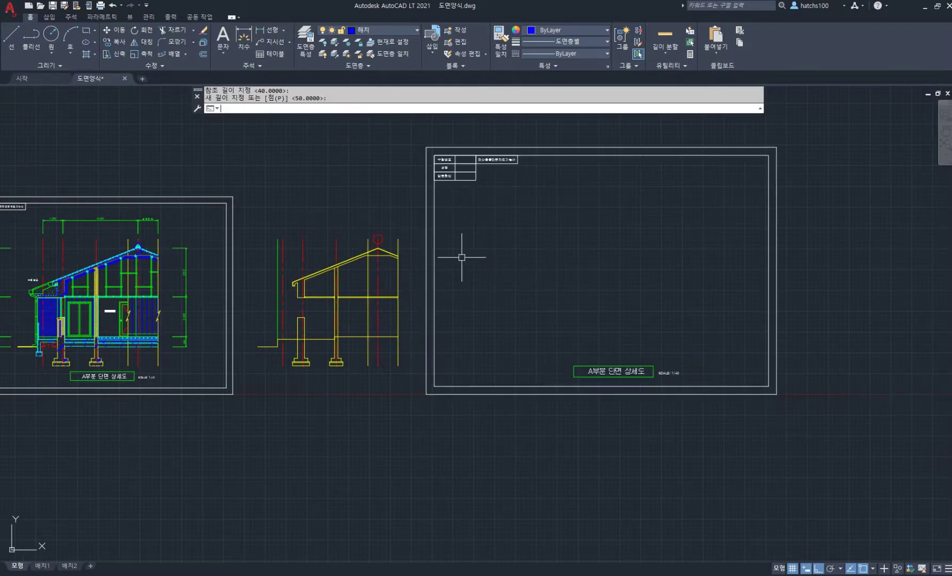
- Measure along the enlarged sheet frame's top edge, starting from its upper-left corner
middle_drag(545, 183, 521, 219)
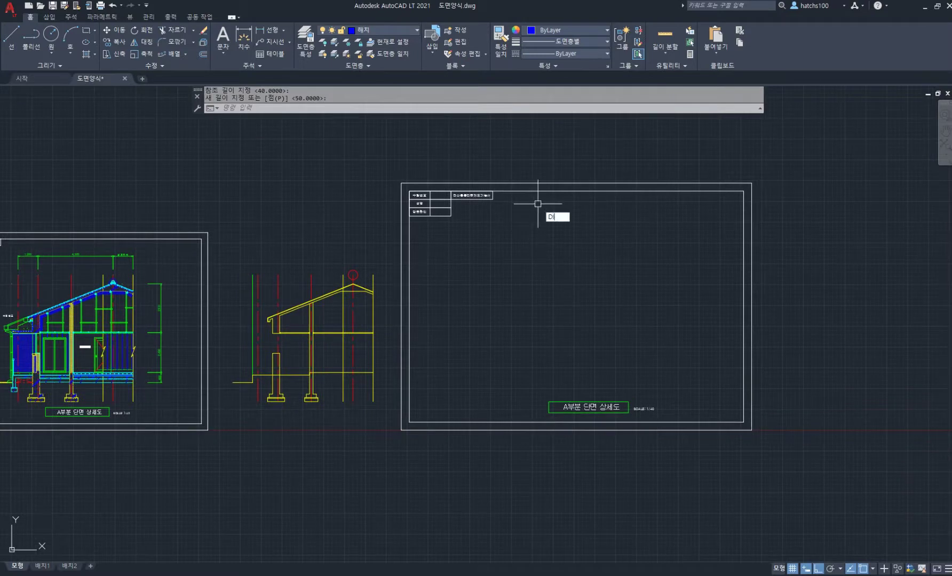
text(DI)
key(Return)
click(402, 183)
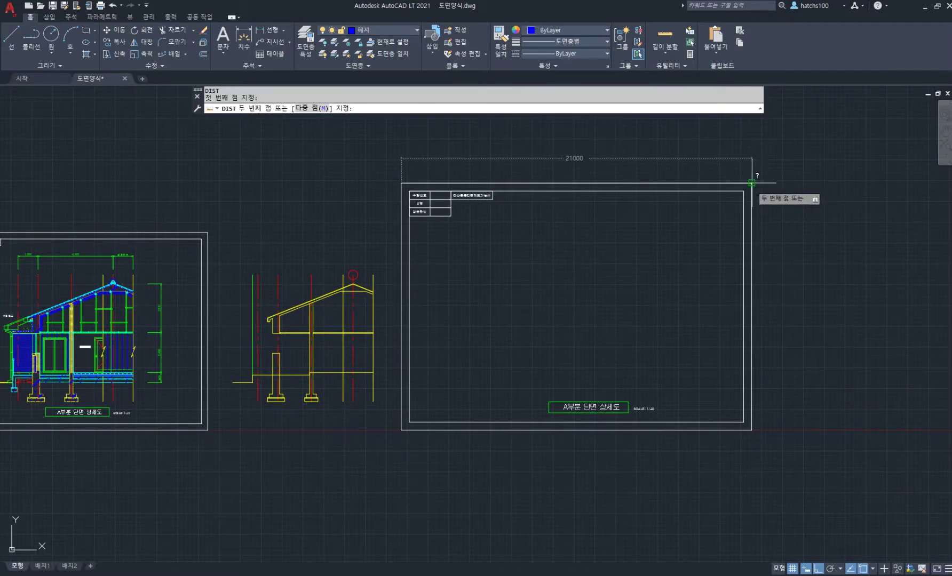
click(620, 264)
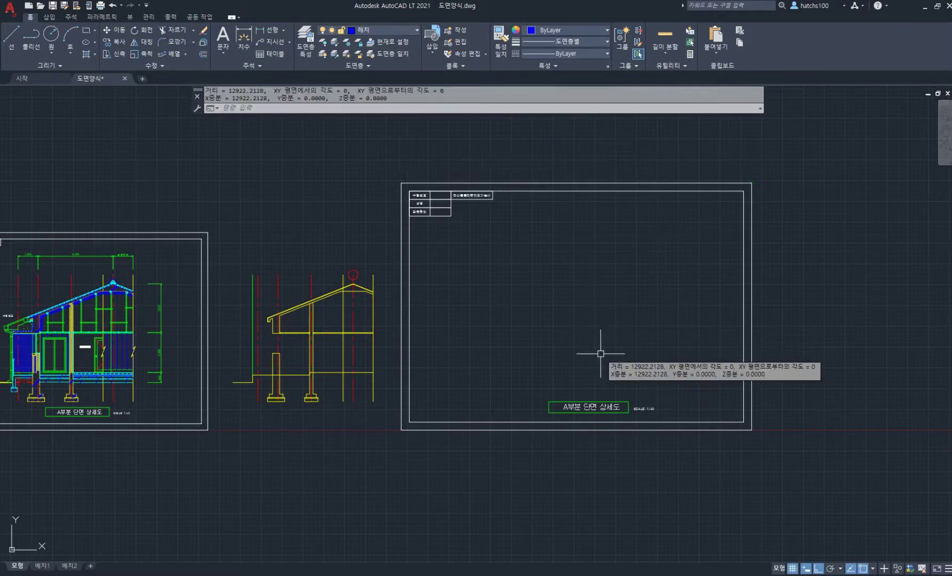
- Copy the outline section's red ridge centre line horizontally into the enlarged sheet frame, near the frame's left side
scroll(576, 363, up, 2)
middle_drag(509, 266, 496, 282)
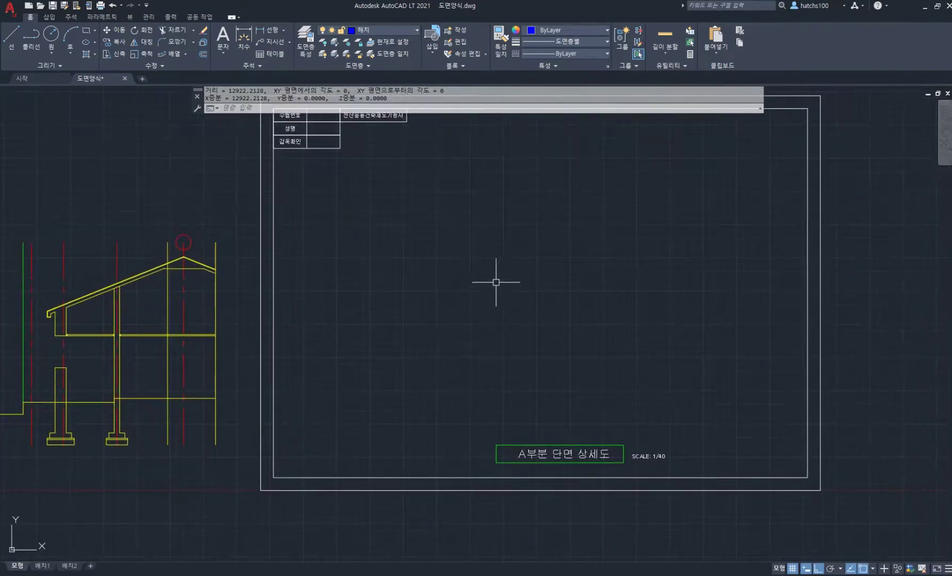
text(CO)
key(Return)
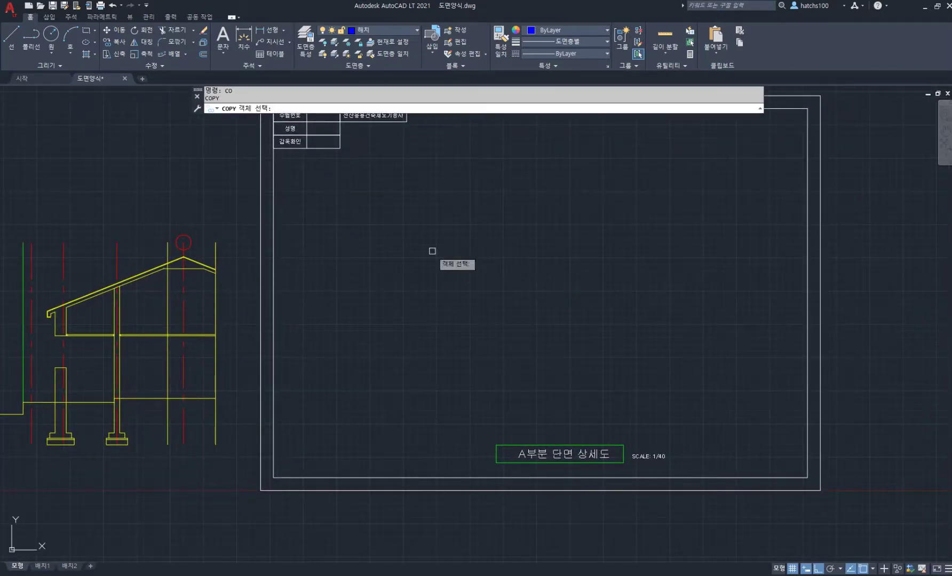
click(183, 280)
key(Return)
click(199, 201)
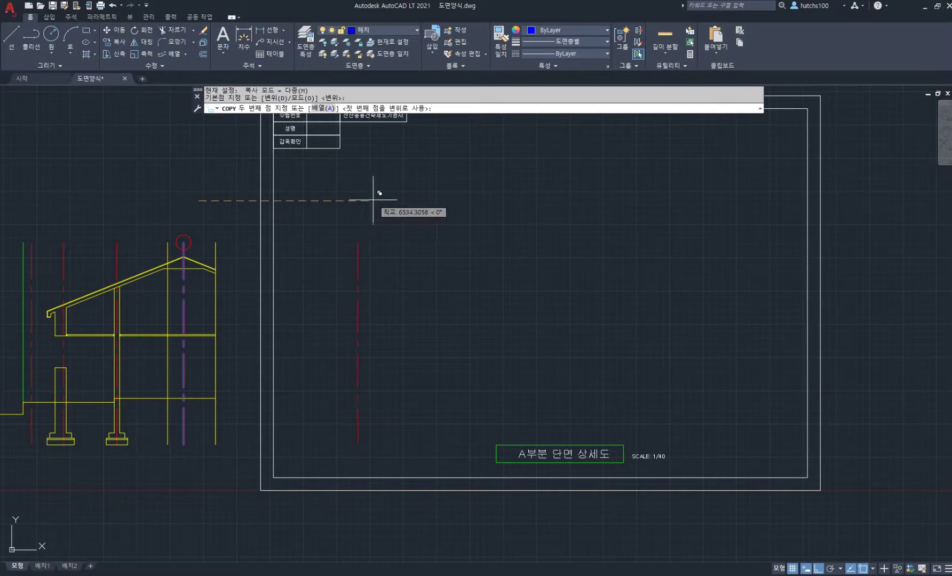
key(Return)
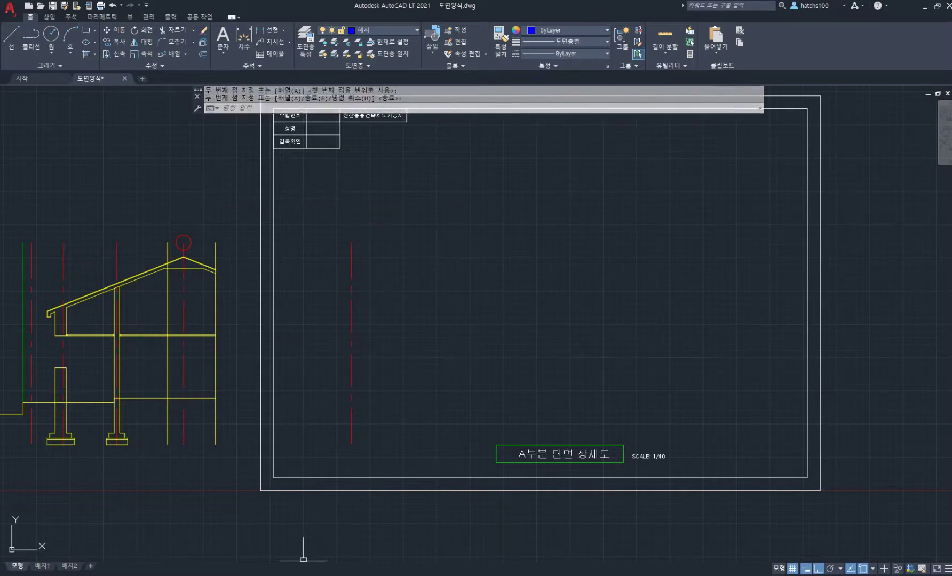
- Switch to Adobe Acrobat Reader, examine the first-floor plan's grid dimensions, and return to AutoCAD
click(305, 575)
ctrl+scroll(179, 396, down, 3)
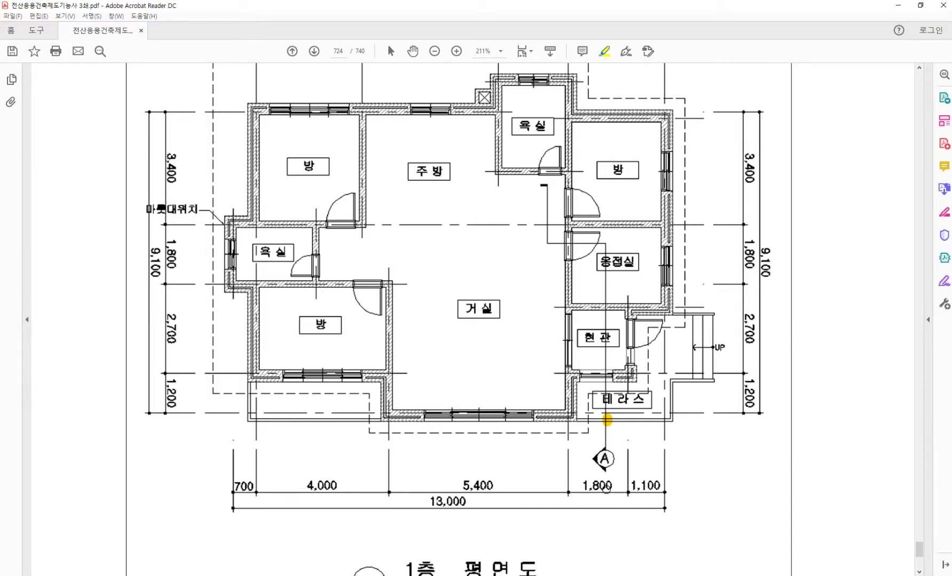
key(alt+Tab)
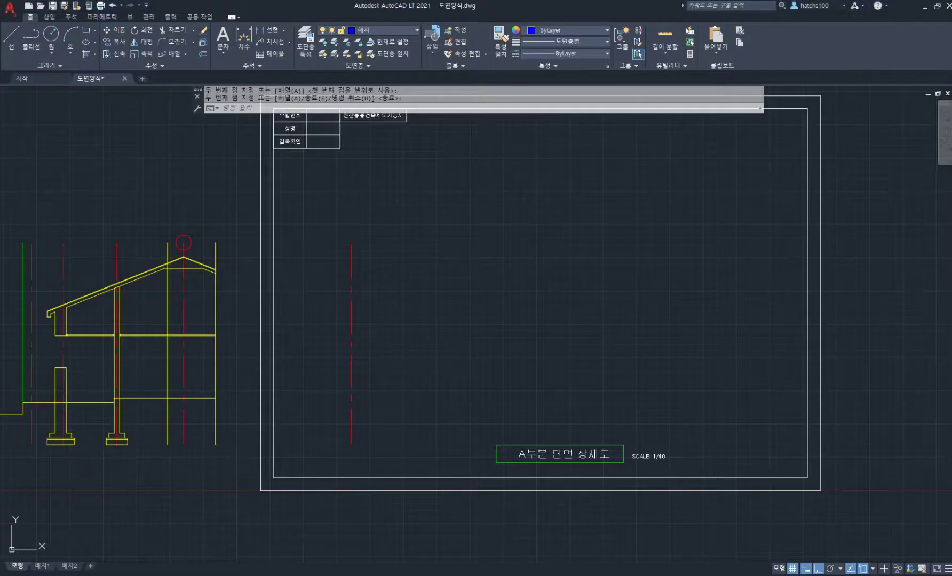
text(O)
key(Return)
key(Return)
click(351, 365)
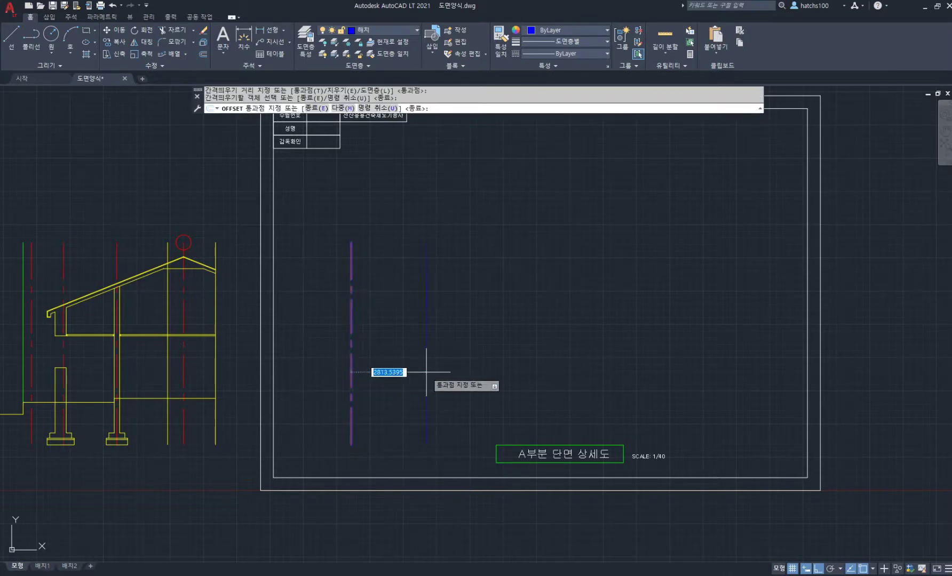
key(Return)
- Set Offset to keep the source layer and offset the copied centre line 700 to its right
key(Return)
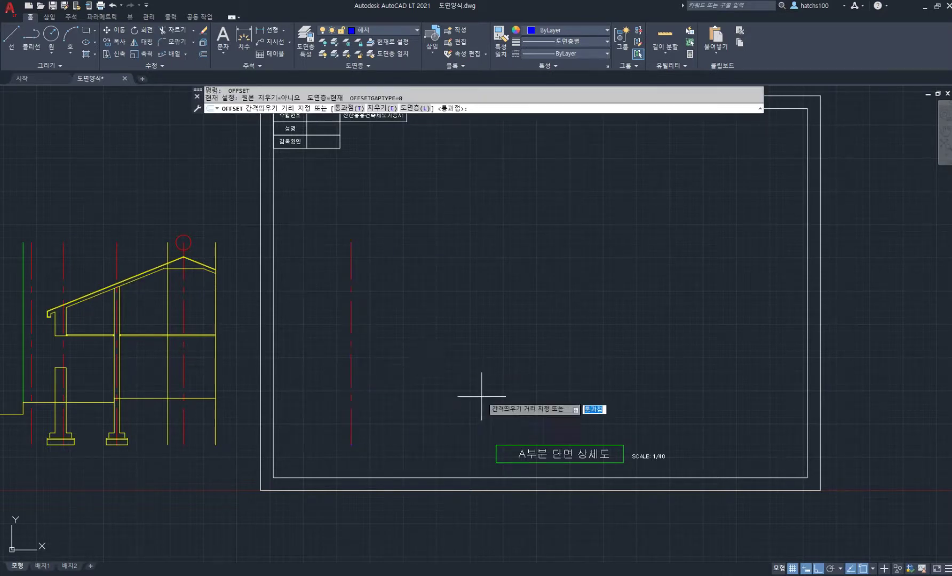
click(423, 110)
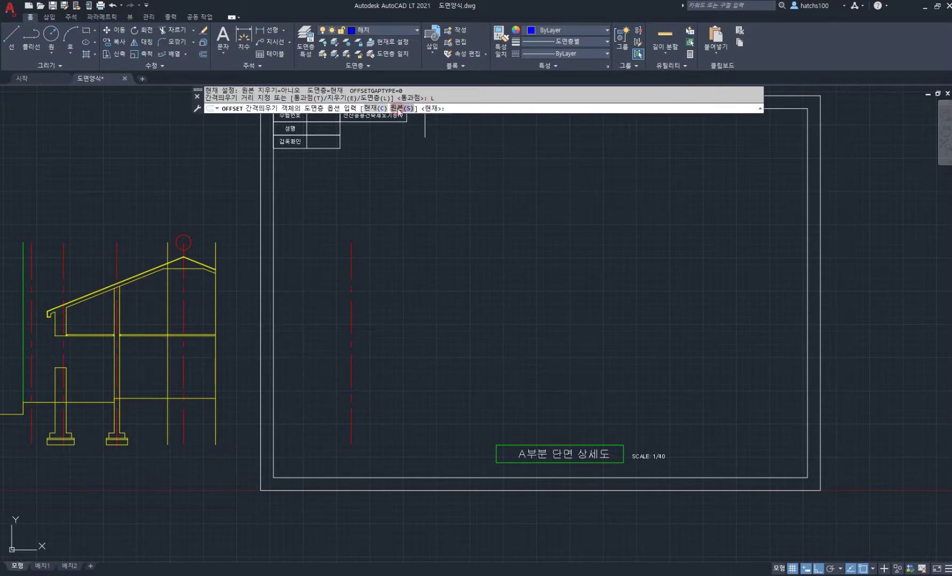
click(398, 109)
key(Return)
click(351, 323)
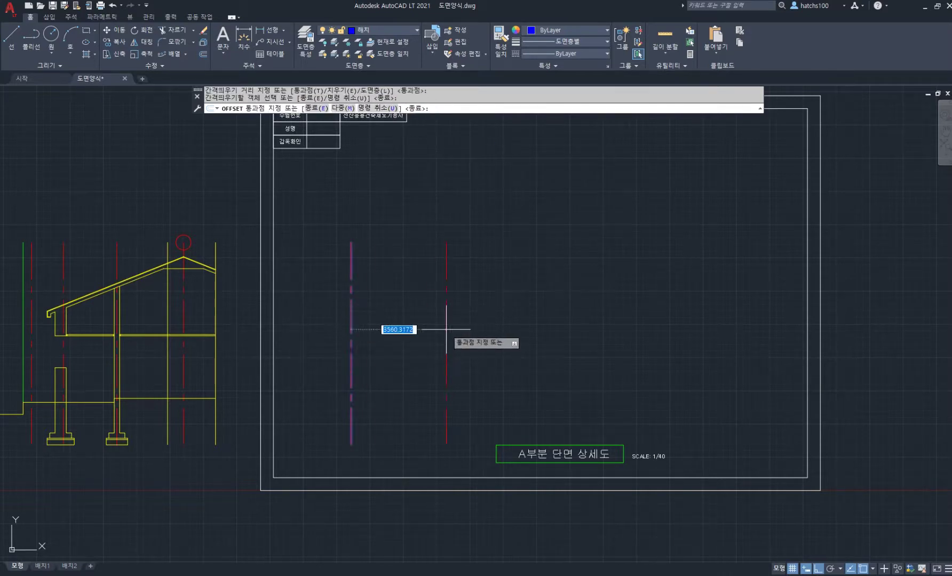
text(700)
key(Return)
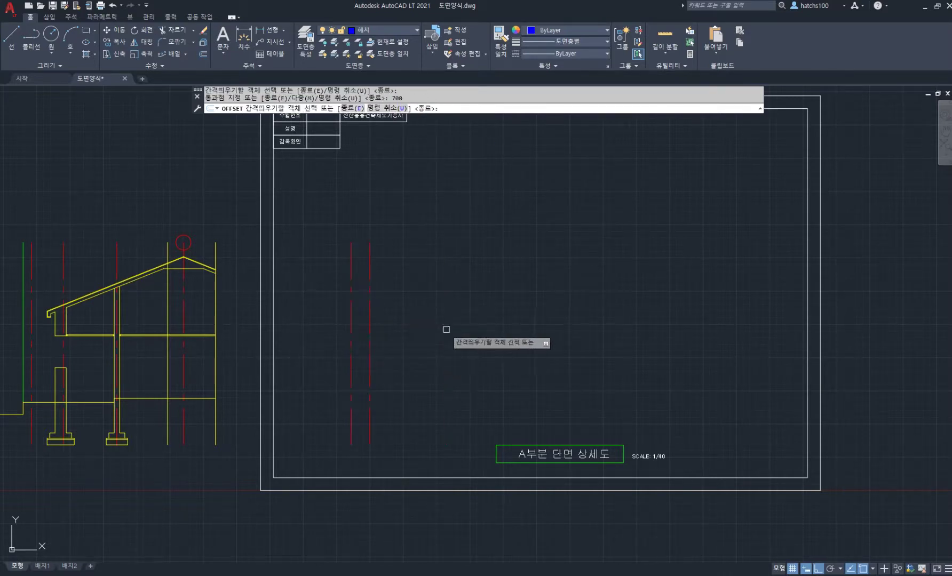
- Offset the newest centre line 4000 to the right, and the resulting line another 5400 to the right
click(370, 329)
text(4000)
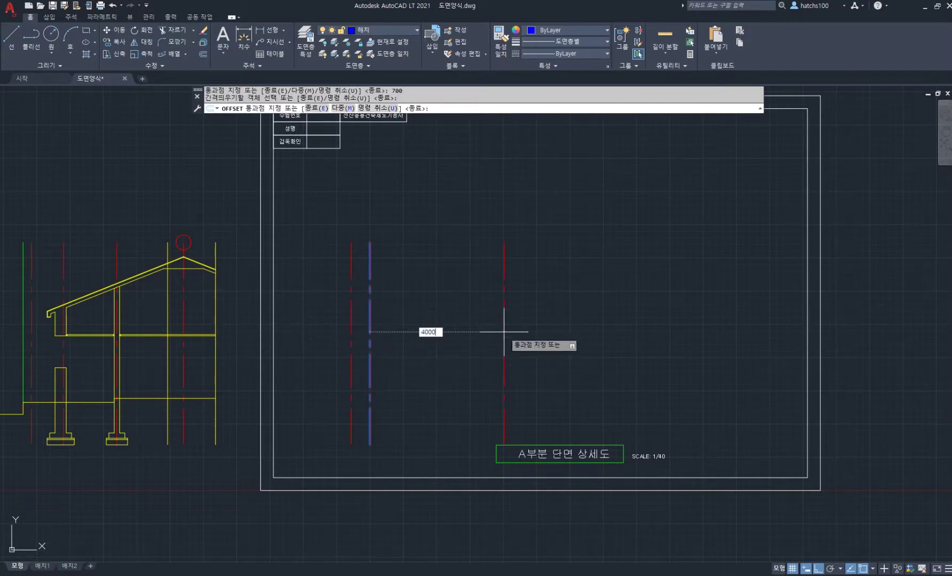
key(Return)
click(477, 331)
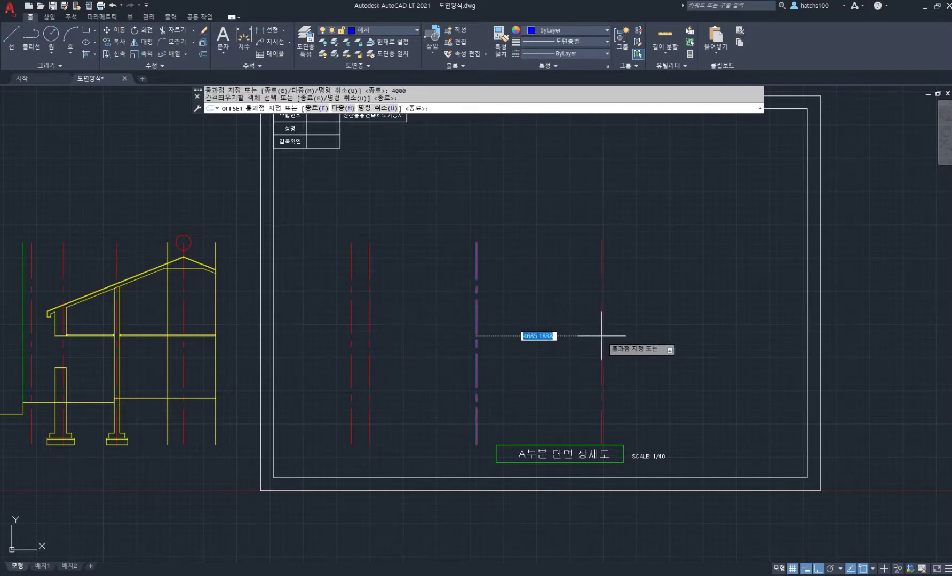
text(5400)
key(Return)
- Continue the centre line series to the right with offsets of 1800 and 1100, and end the offsetting
click(621, 346)
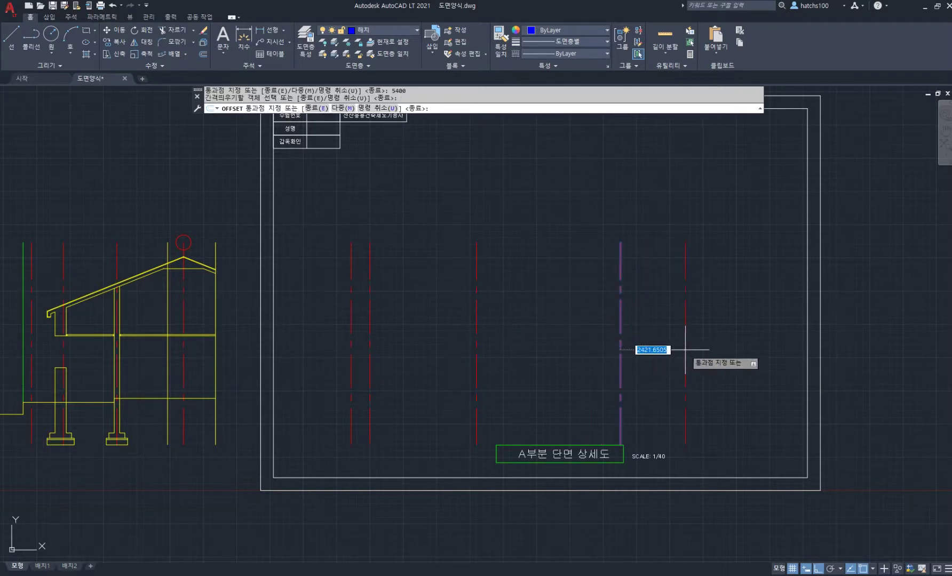
text(1800)
key(Return)
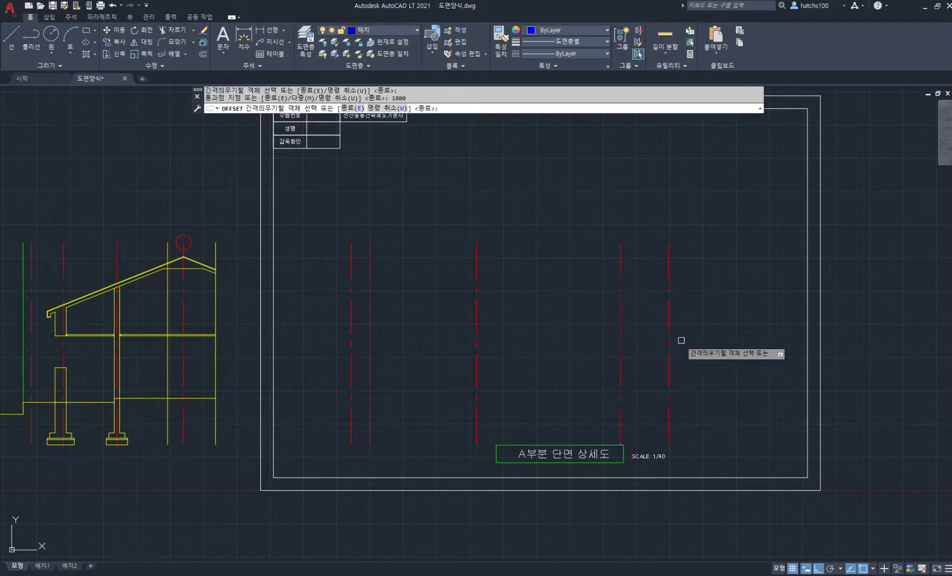
click(668, 345)
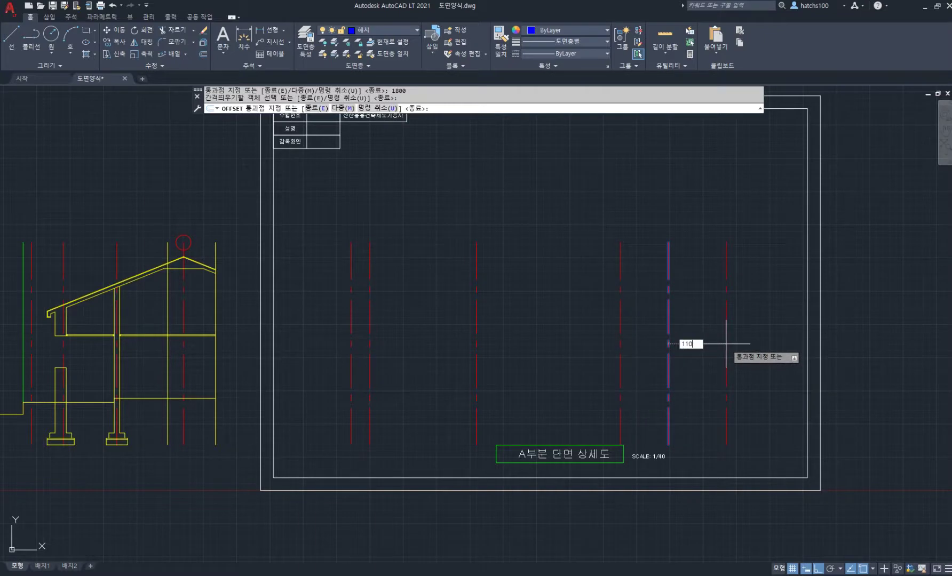
key(Return)
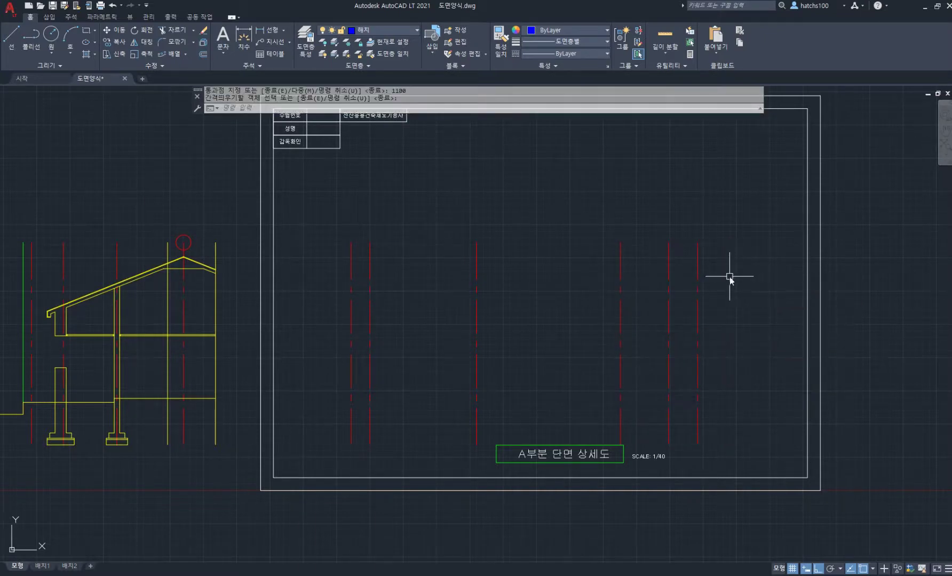
key(Return)
- Move all six centre lines in the enlarged sheet frame horizontally about 467 to the right
click(732, 278)
click(305, 185)
text(m)
key(Return)
click(466, 200)
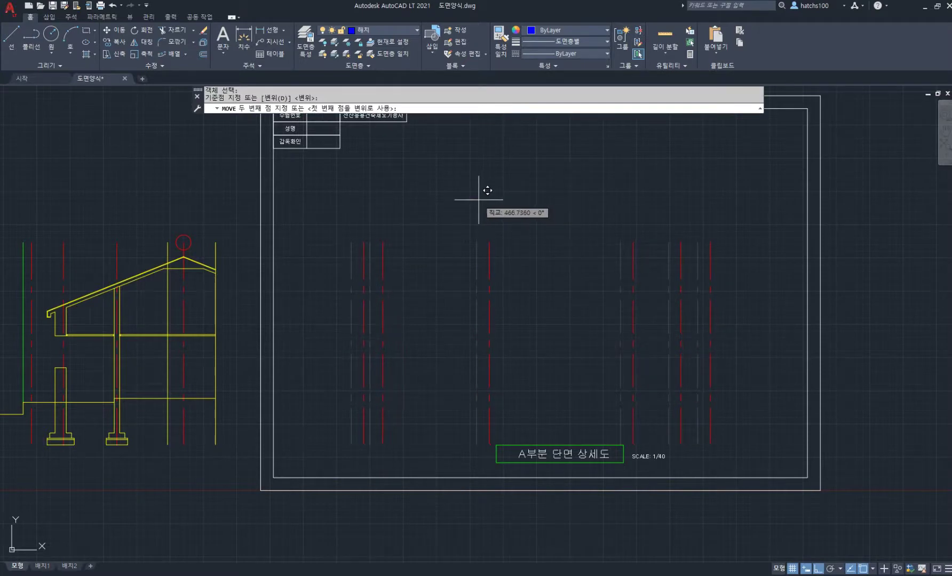
click(479, 199)
- Switch to Adobe Acrobat Reader, highlight the vertical dashed eave lines around the front of the floor plan, and return to AutoCAD
click(270, 575)
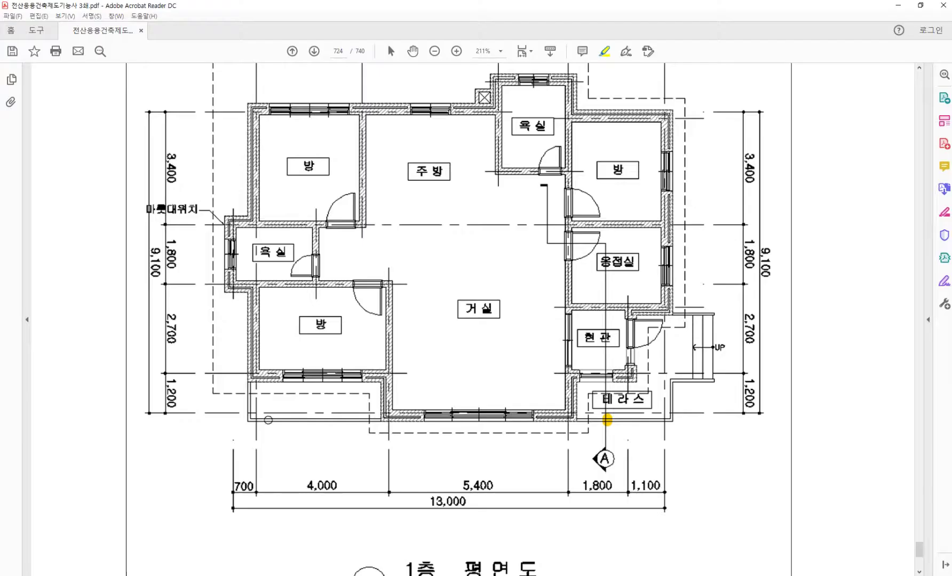
drag(212, 227, 218, 340)
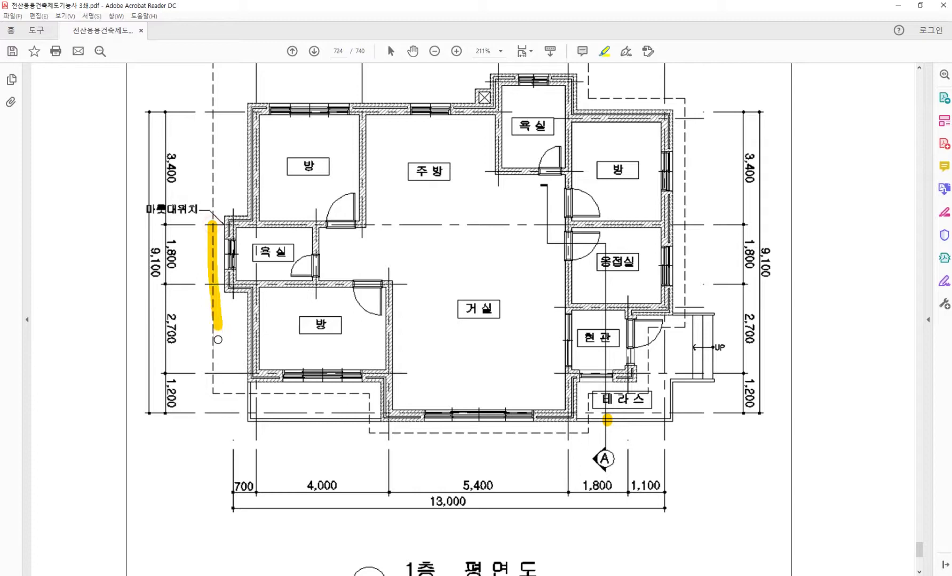
drag(215, 395, 216, 396)
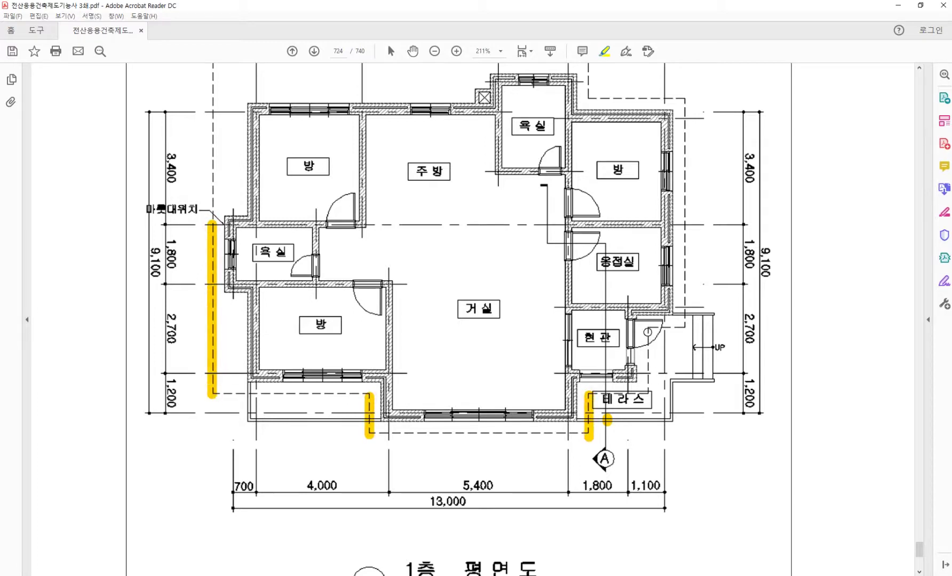
drag(647, 329, 647, 398)
drag(686, 226, 685, 297)
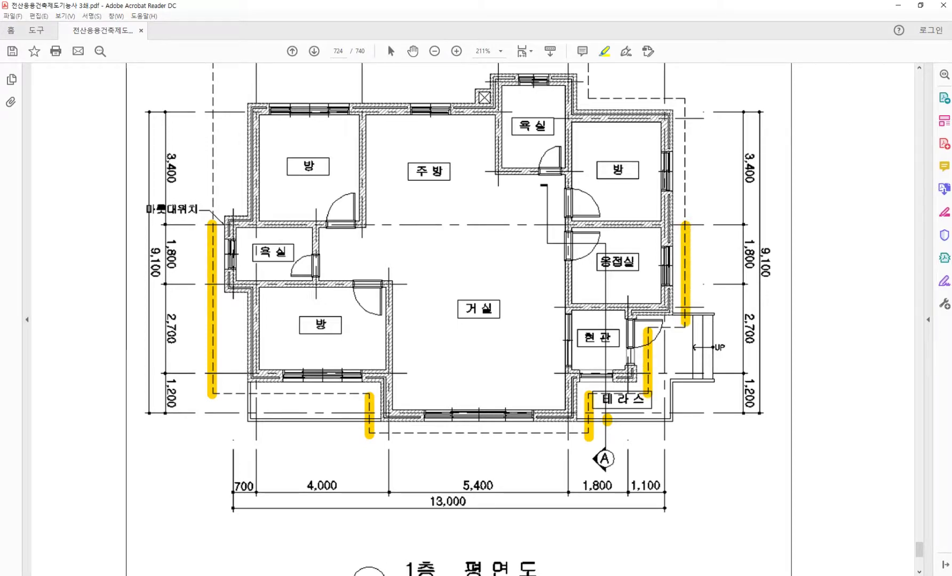
key(alt+Tab)
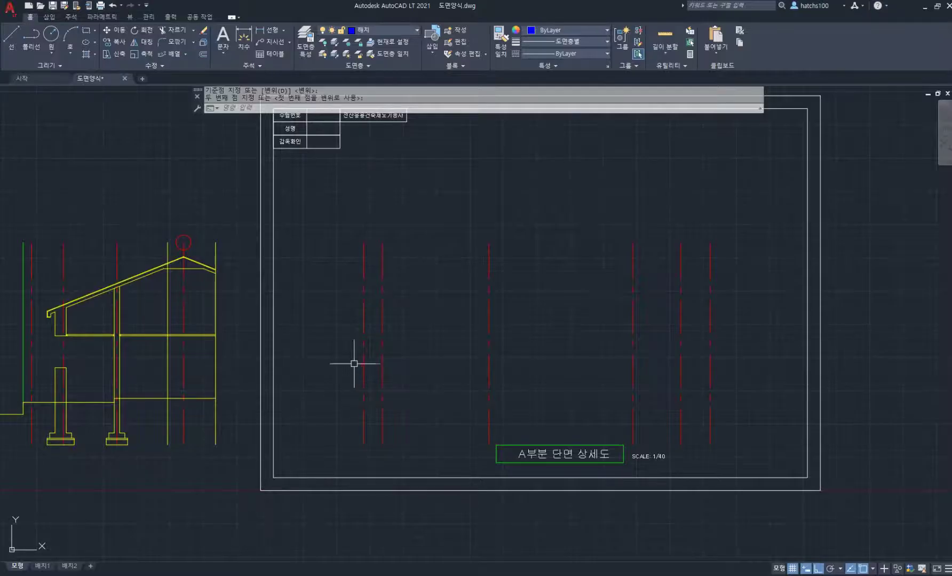
- Make 입면도 the current layer and set Offset to place new objects on the current layer
click(395, 31)
click(385, 78)
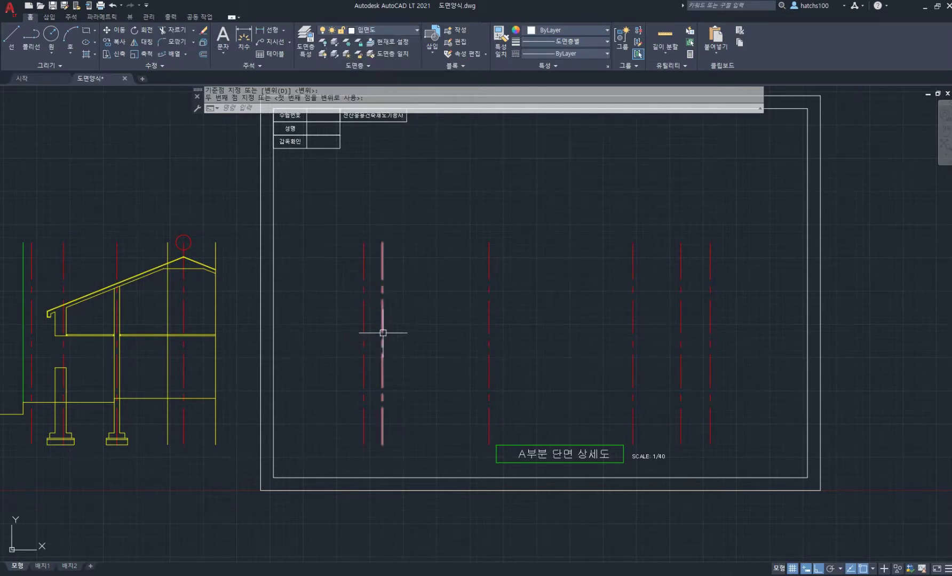
scroll(383, 333, up, 2)
middle_drag(409, 331, 318, 316)
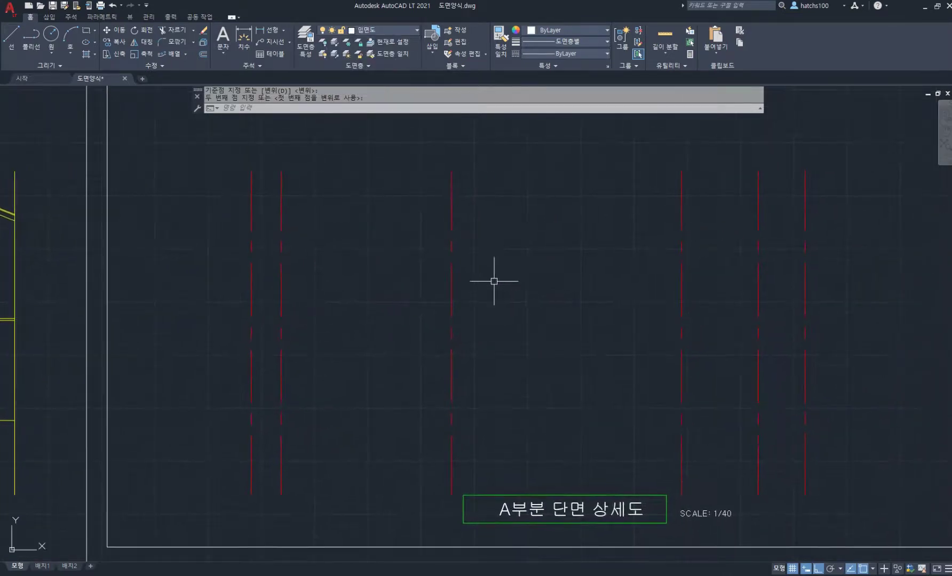
text(o)
key(space)
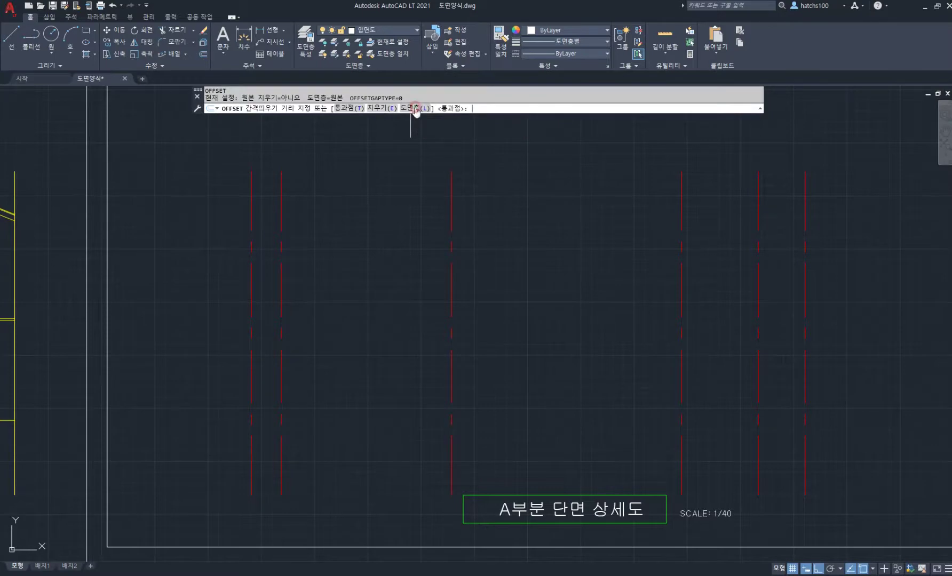
click(416, 109)
click(372, 109)
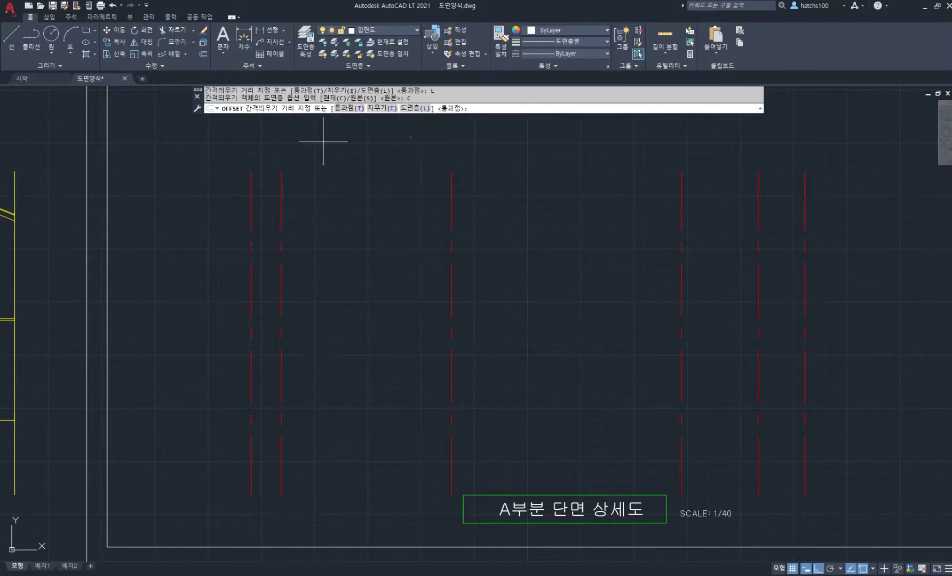
key(space)
- Offset the first and third centre lines 600 to the left as eave lines
click(251, 278)
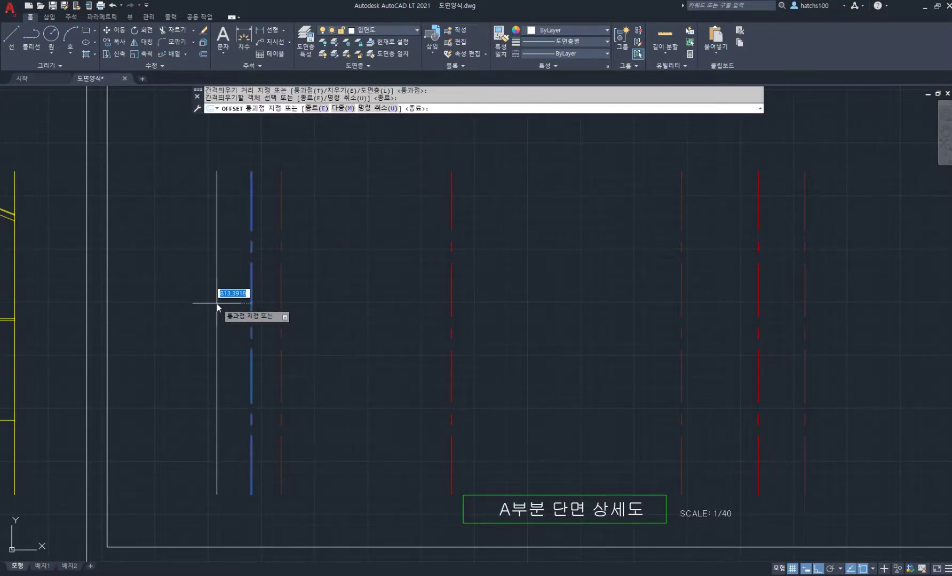
key(Return)
click(451, 288)
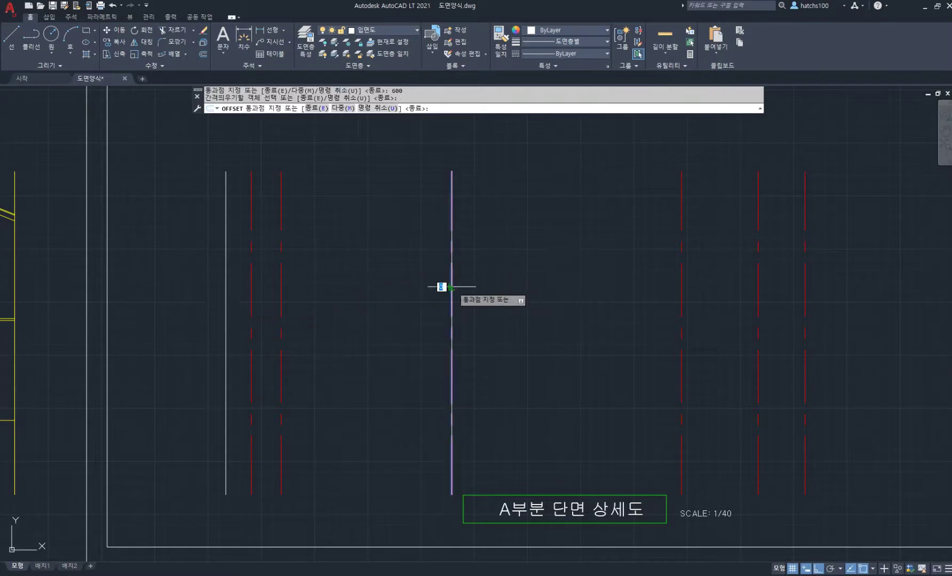
text(600)
key(Return)
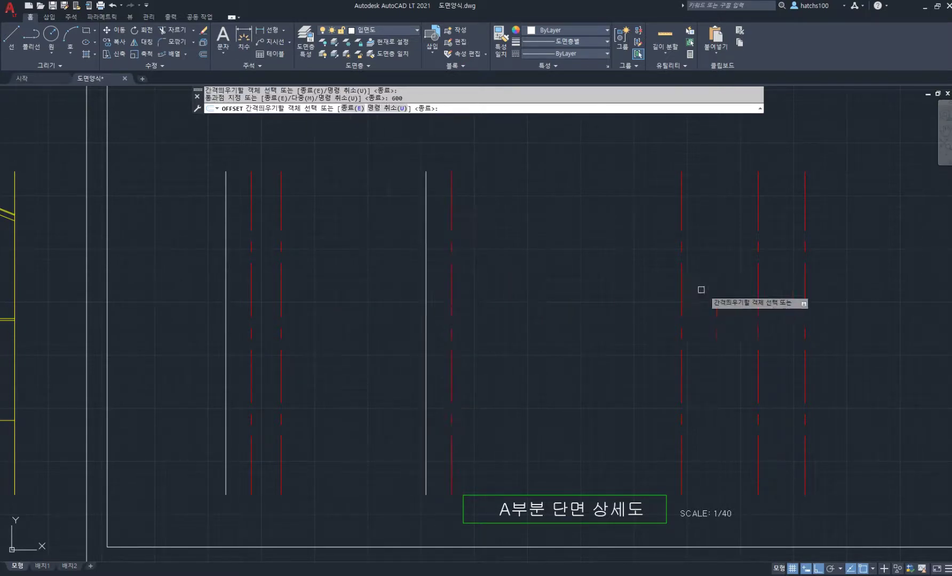
- Offset the fourth, fifth and sixth centre lines 600 to the right as eave lines
click(681, 291)
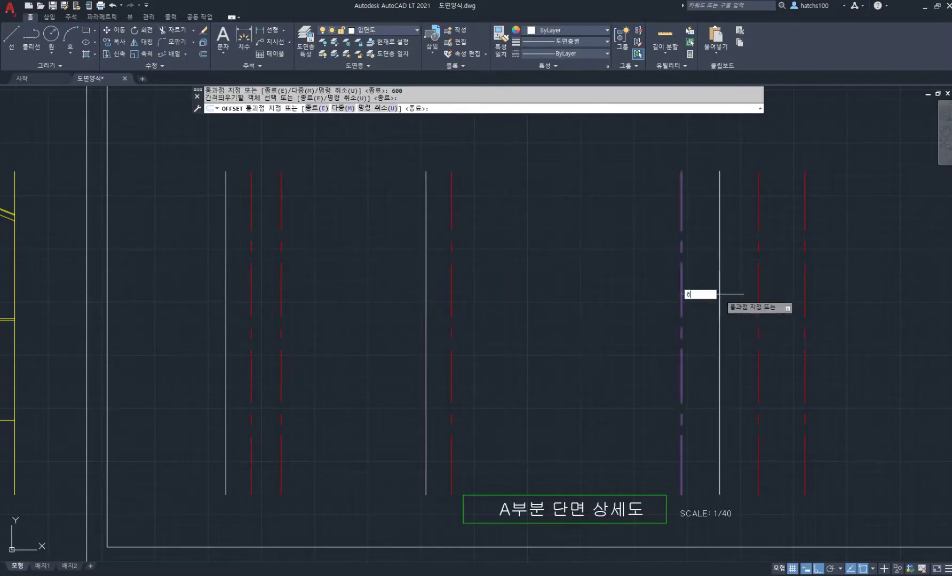
key(Return)
click(758, 291)
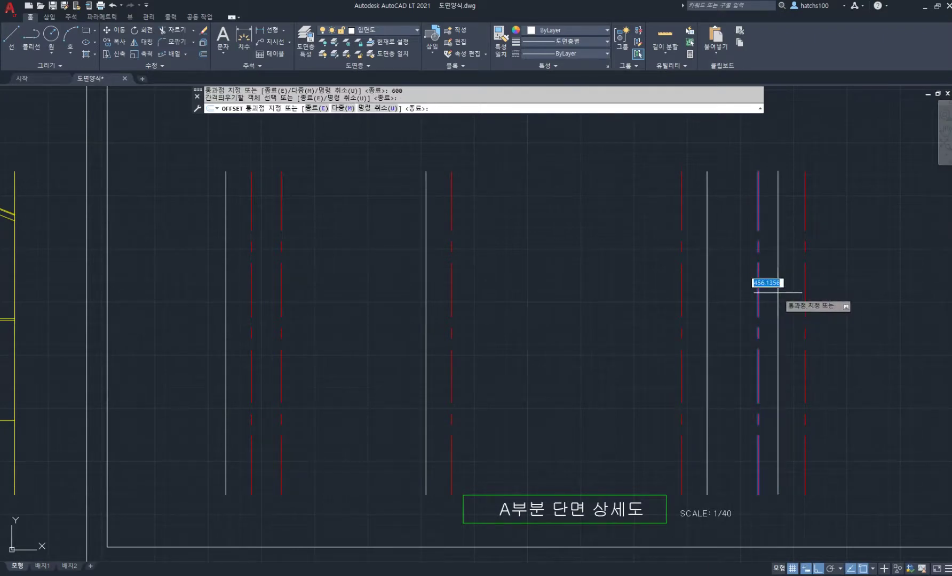
key(Return)
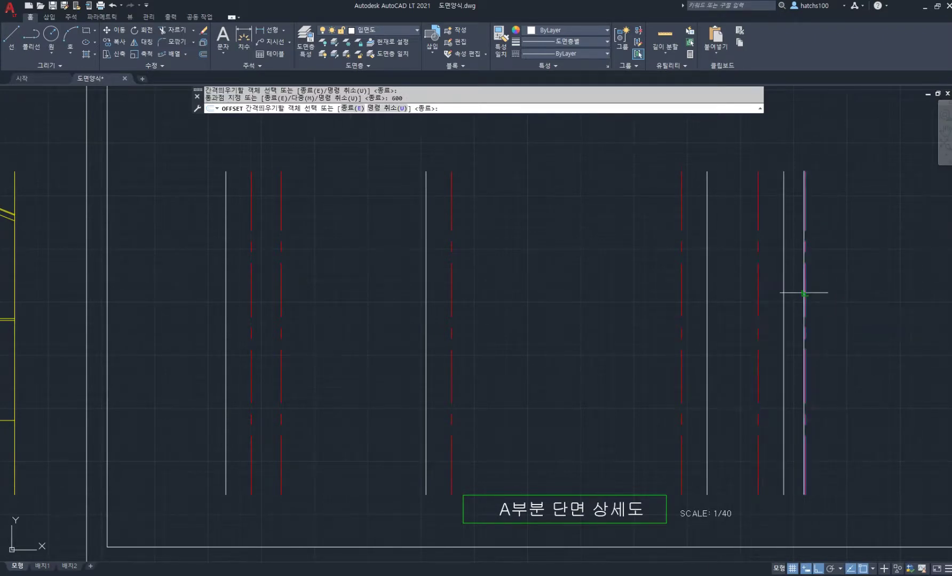
click(804, 298)
text(600)
key(Return)
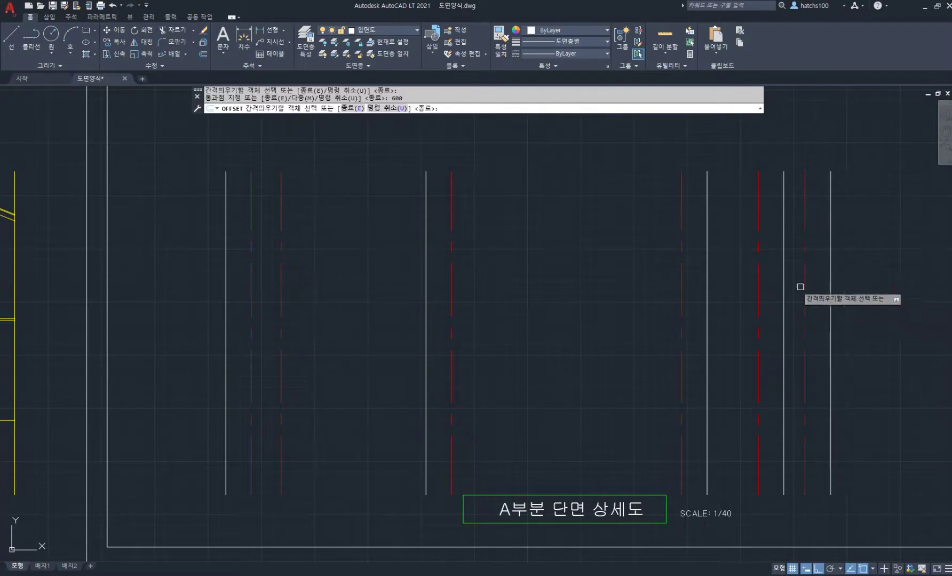
scroll(656, 268, down, 5)
scroll(555, 249, up, 3)
key(Escape)
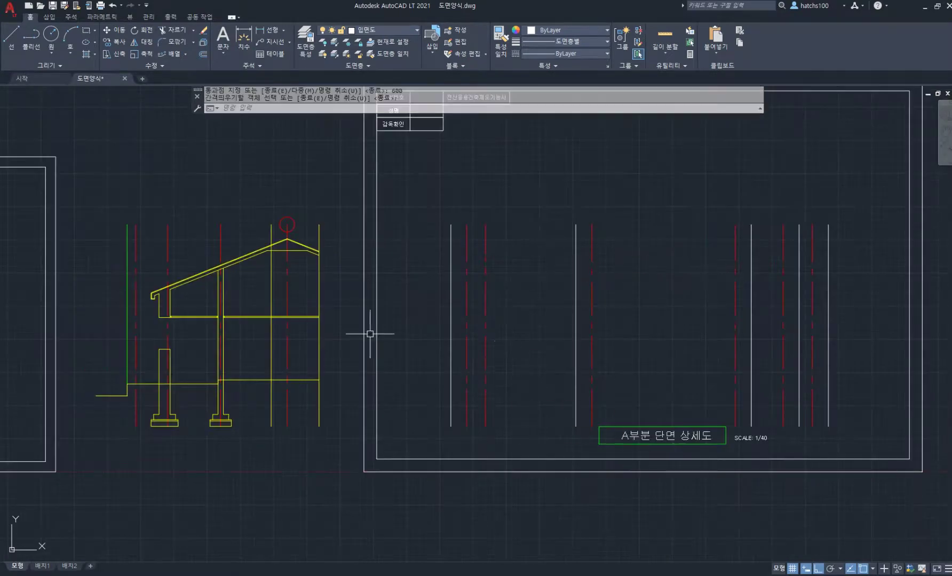
- Switch to Adobe Acrobat Reader, highlight the horizontal line across the middle of the floor plan between the outer eaves, and return to AutoCAD
key(alt+Tab)
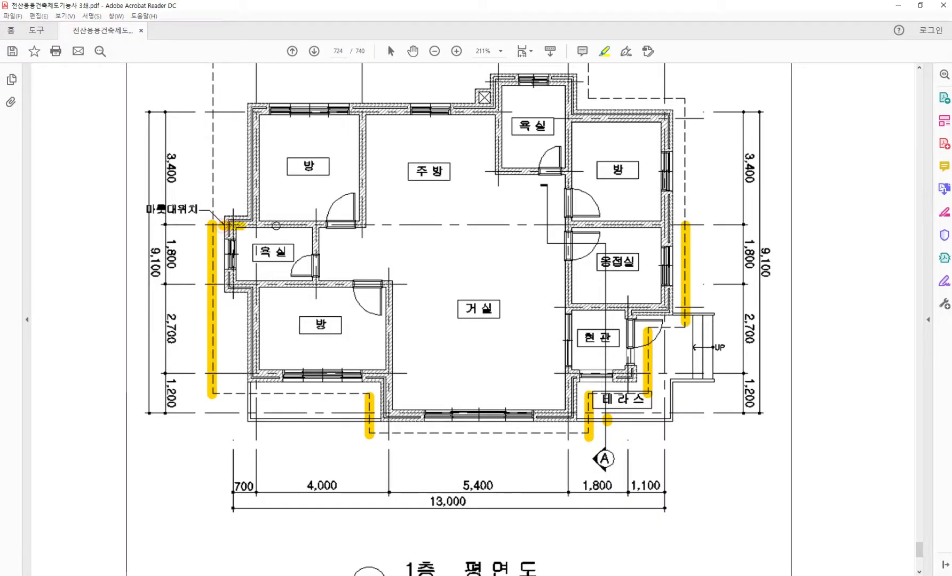
drag(276, 225, 685, 225)
key(alt+Tab)
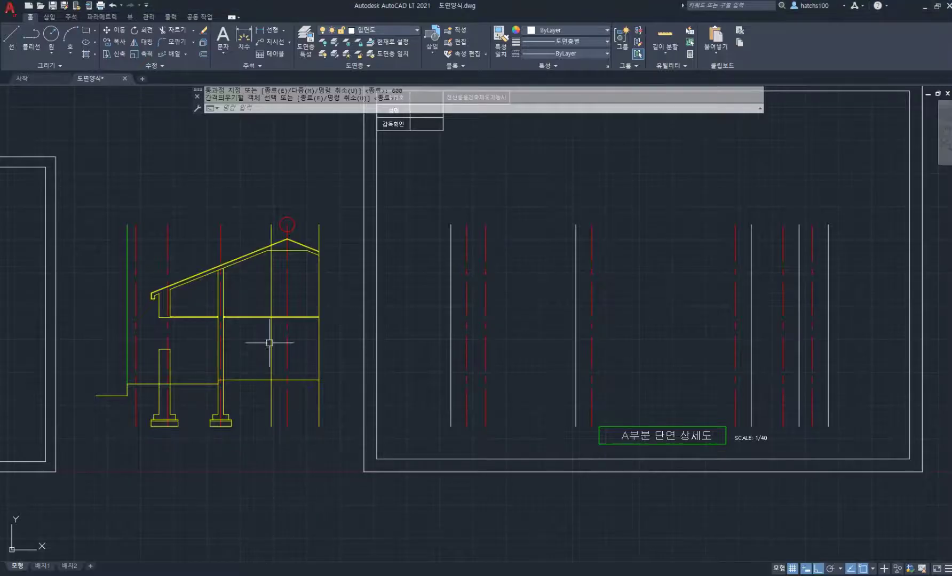
- Draw a horizontal line from the section's ridge apex to the rightmost eave line, and erase its segment outside the leftmost eave line
text(ㄴ)
key(space)
scroll(287, 235, up, 4)
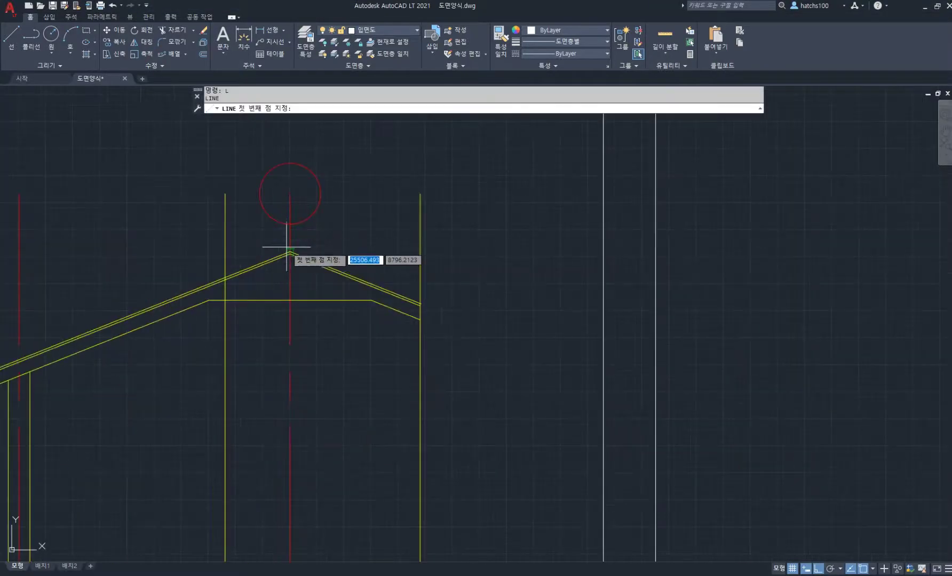
click(290, 252)
scroll(405, 272, down, 3)
scroll(409, 287, down, 2)
middle_drag(584, 276, 346, 280)
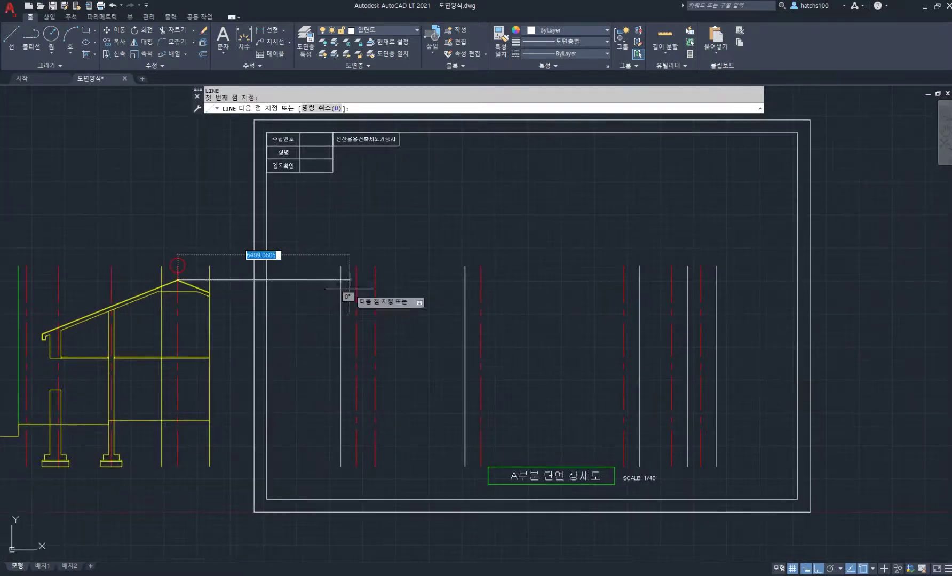
click(717, 279)
key(space)
click(309, 279)
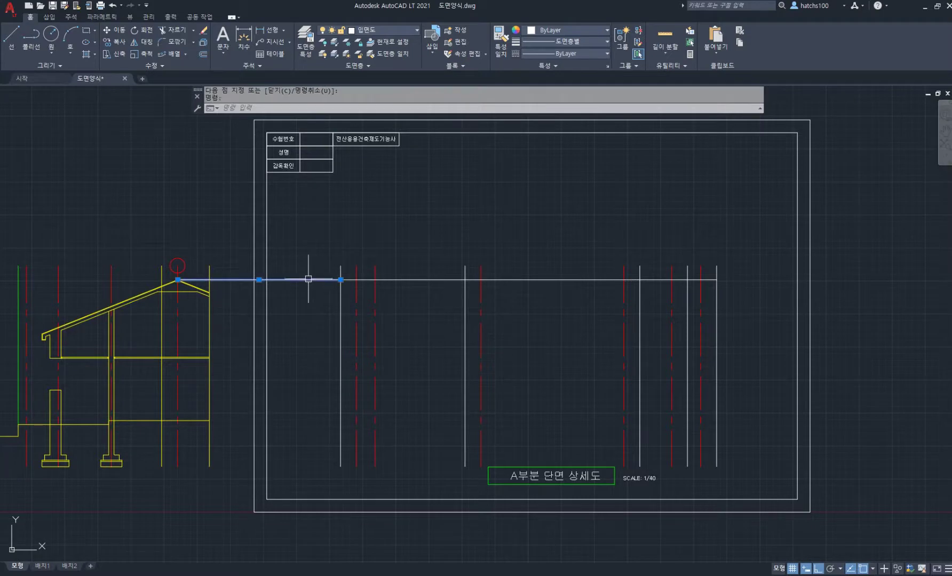
key(Delete)
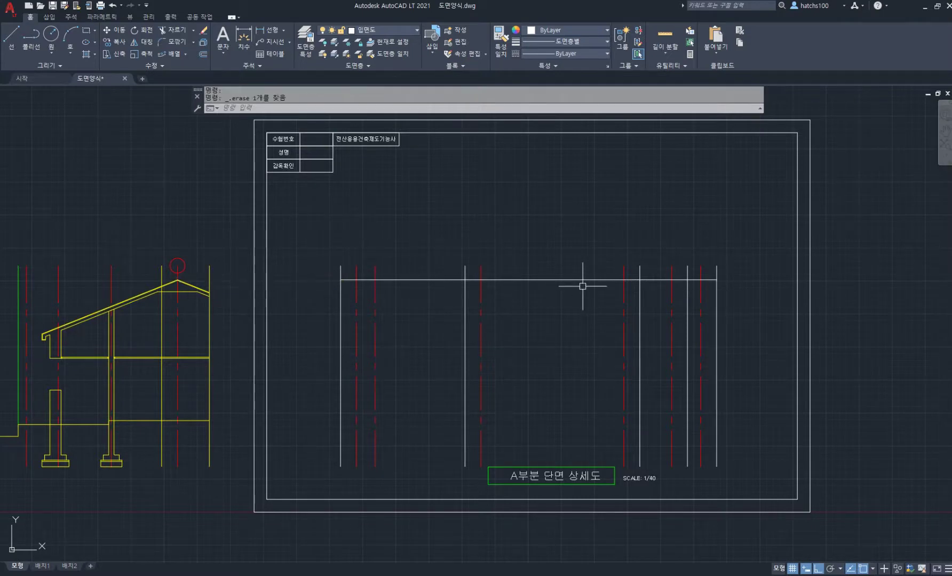
- Trim the ends of the centre and eave lines that project above the elevation's horizontal ridge line
key(space)
click(745, 272)
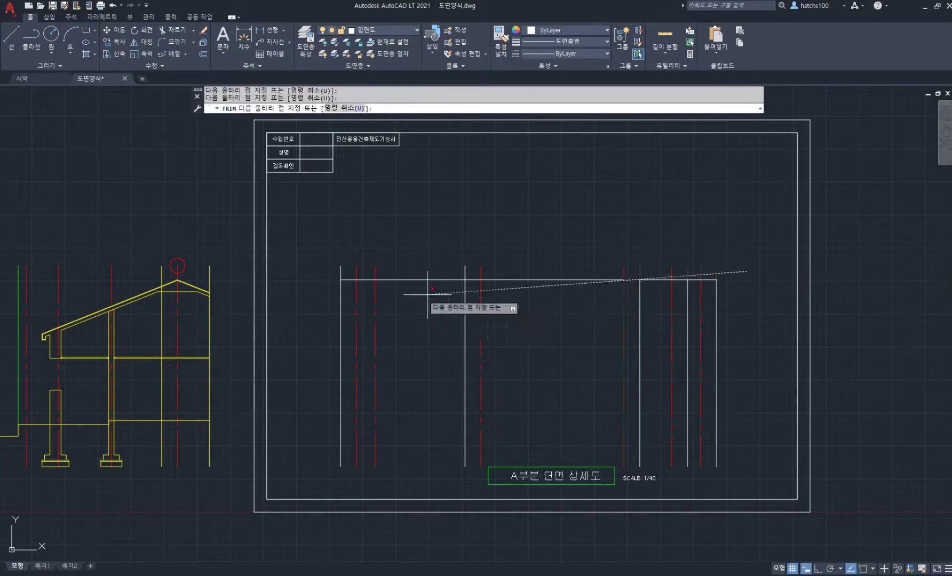
key(space)
middle_drag(288, 324, 380, 309)
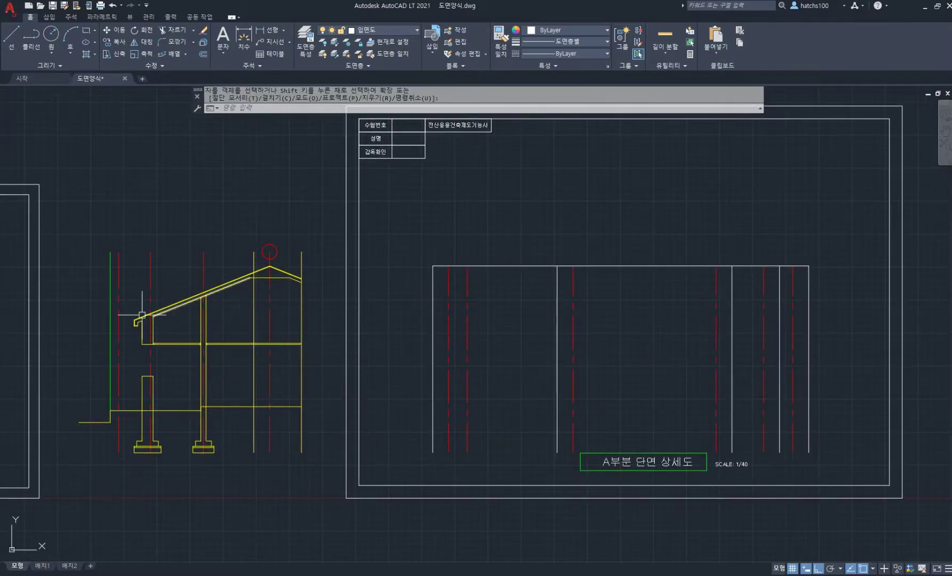
scroll(136, 318, up, 6)
scroll(135, 306, down, 4)
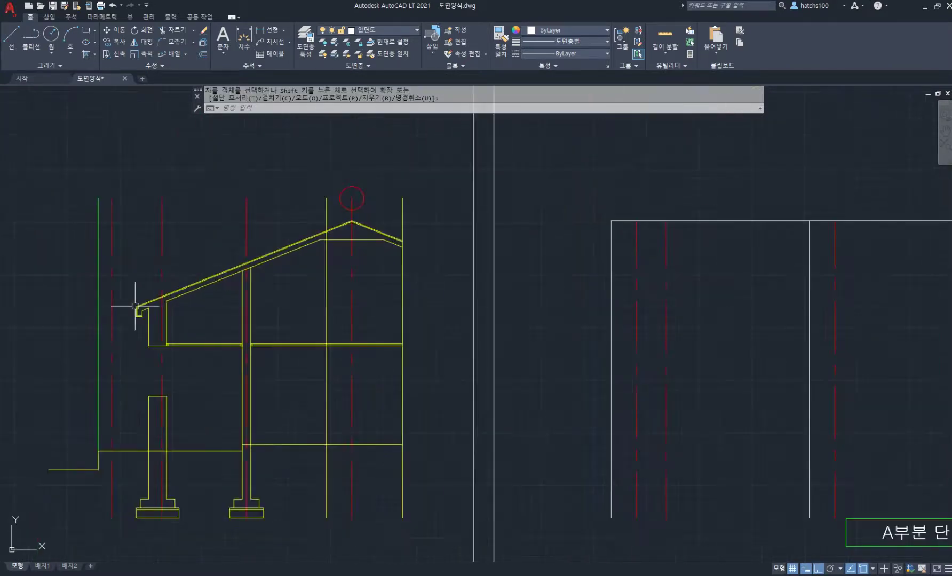
middle_drag(522, 315, 247, 304)
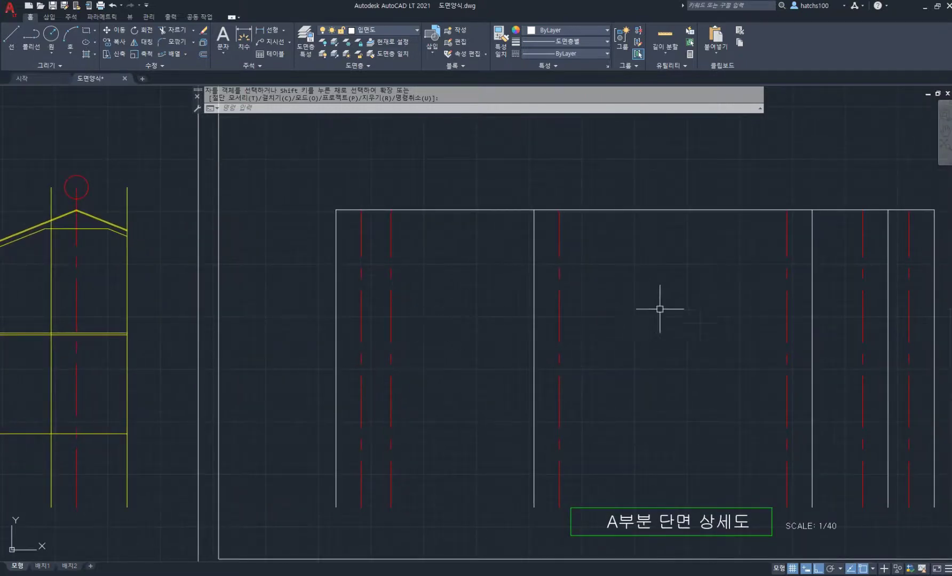
middle_drag(655, 305, 465, 292)
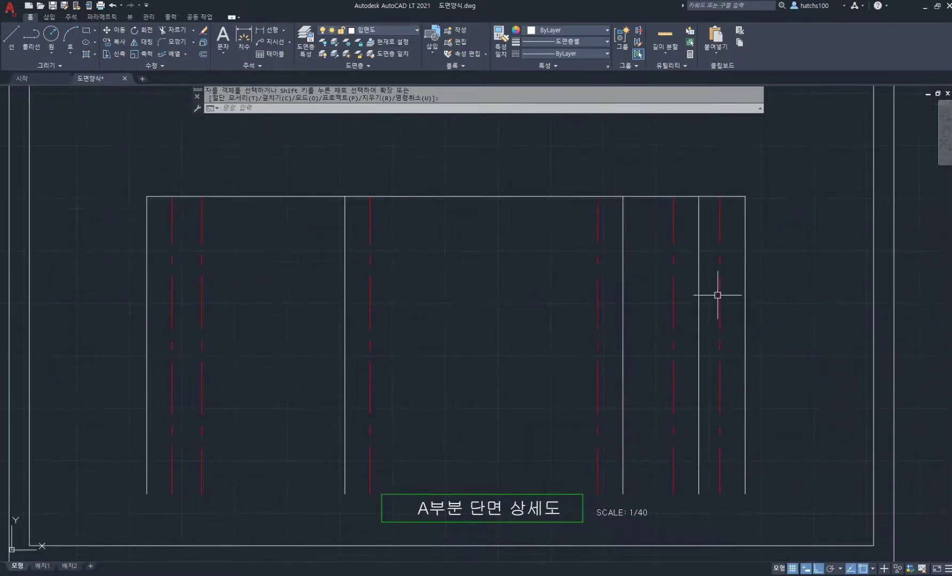
scroll(501, 350, down, 1)
- Switch to Adobe Acrobat Reader and delete the stray highlight mark just below the terrace label on the floor plan
key(alt+Tab)
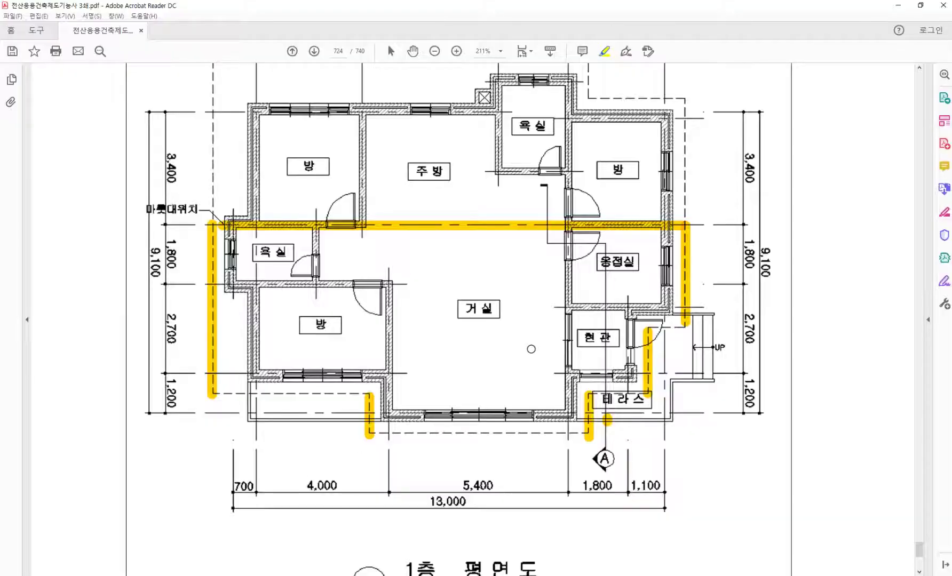
ctrl+scroll(612, 428, up, 2)
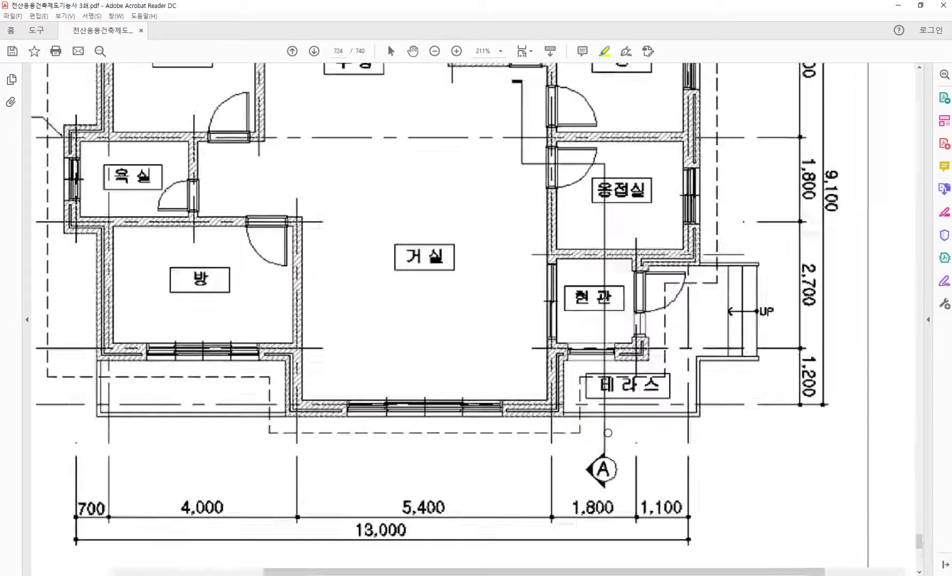
click(610, 410)
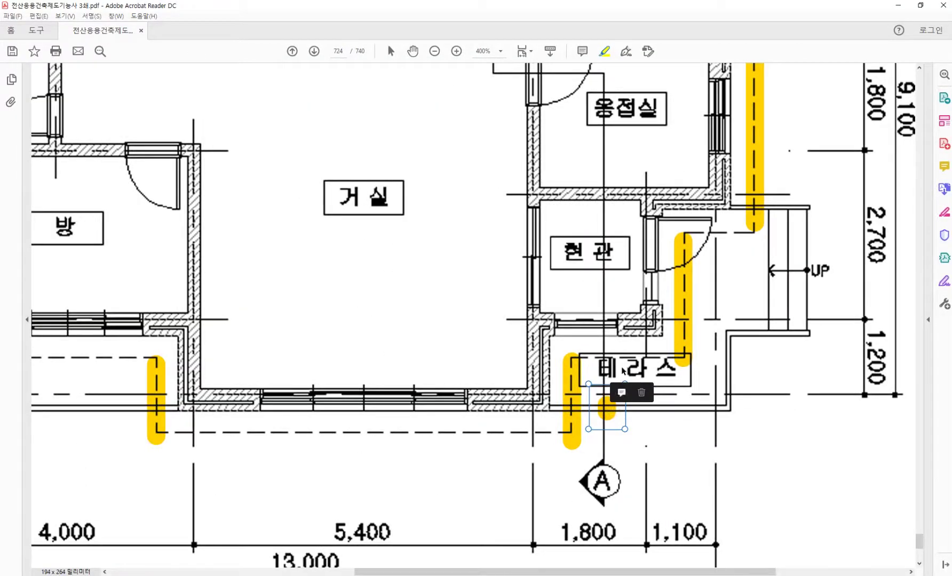
key(Delete)
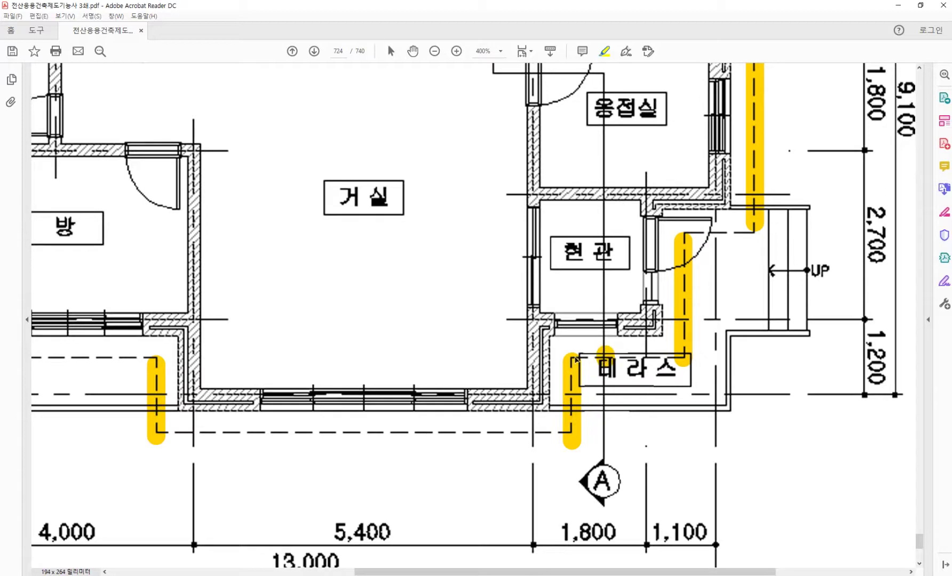
- Highlight the dashed horizontal eave line at the terrace between the two vertical highlights, and return to AutoCAD
drag(604, 354, 670, 354)
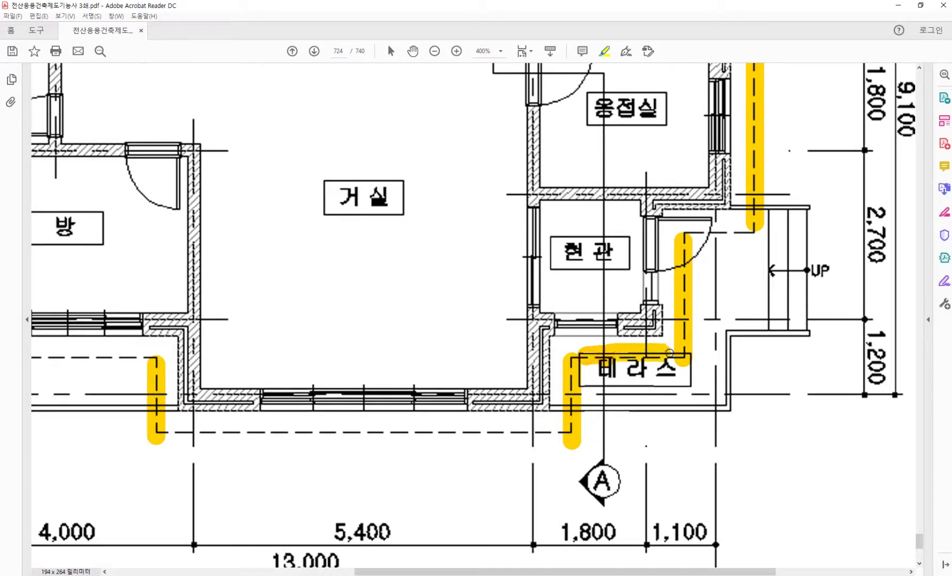
scroll(668, 369, down, 1)
ctrl+scroll(668, 369, down, 1)
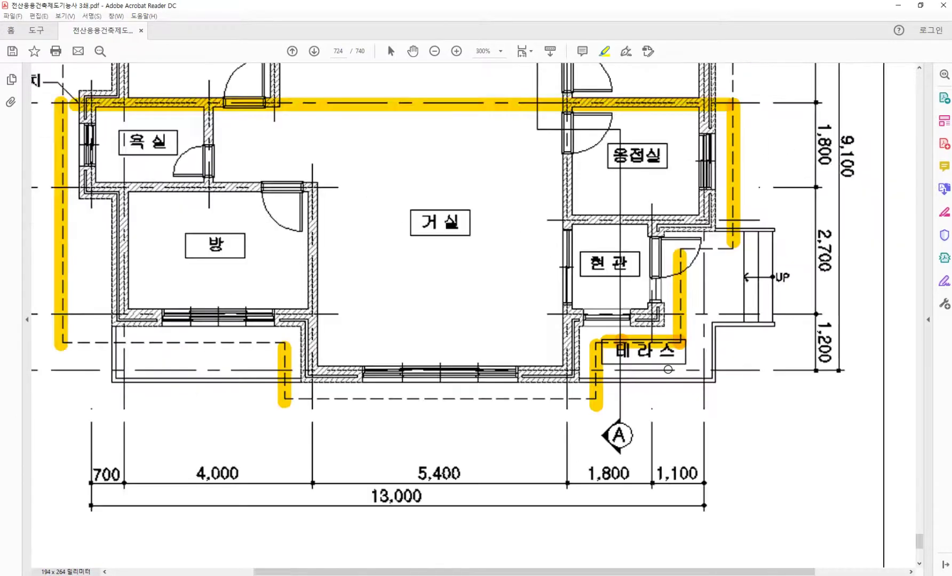
key(alt+Tab)
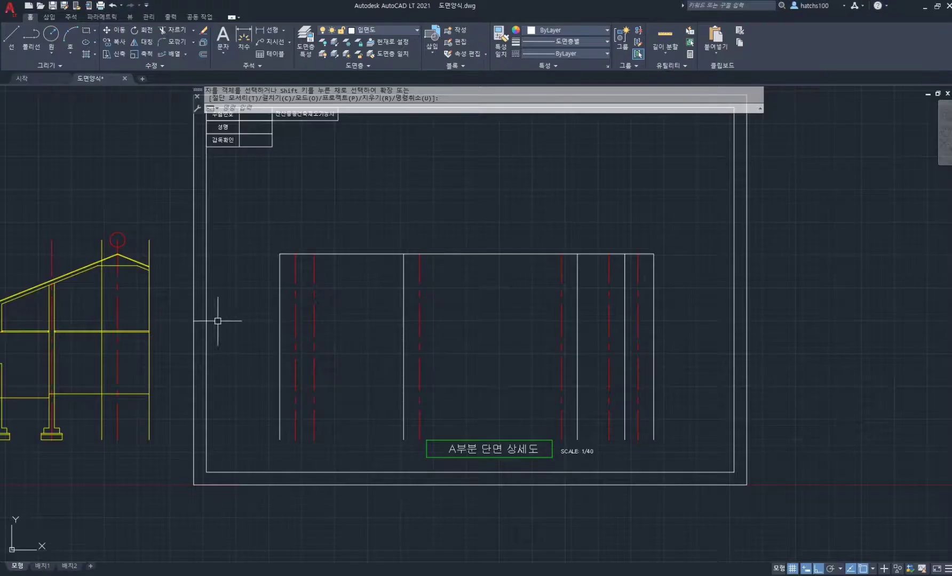
- Draw a horizontal line from the section's eave tip to the fifth centre line's eave line, and erase the part left of the fourth's eave line
middle_drag(196, 344, 358, 346)
scroll(145, 311, up, 6)
text(L)
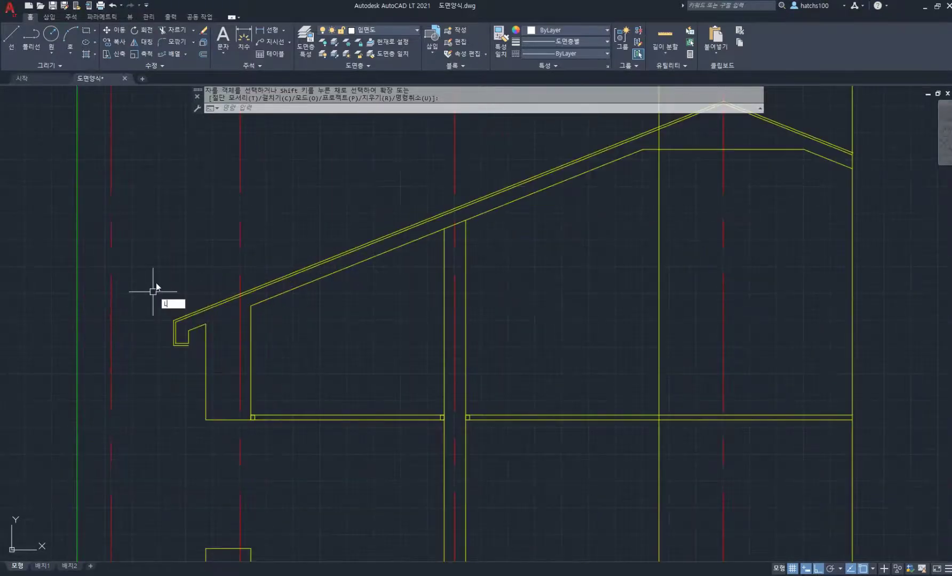
key(Return)
click(174, 321)
scroll(174, 321, down, 8)
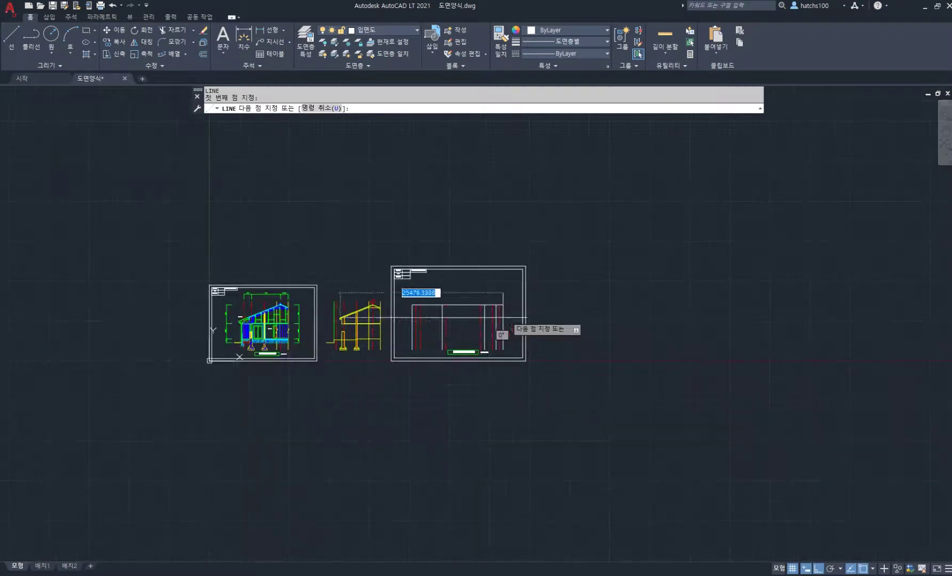
scroll(510, 331, up, 7)
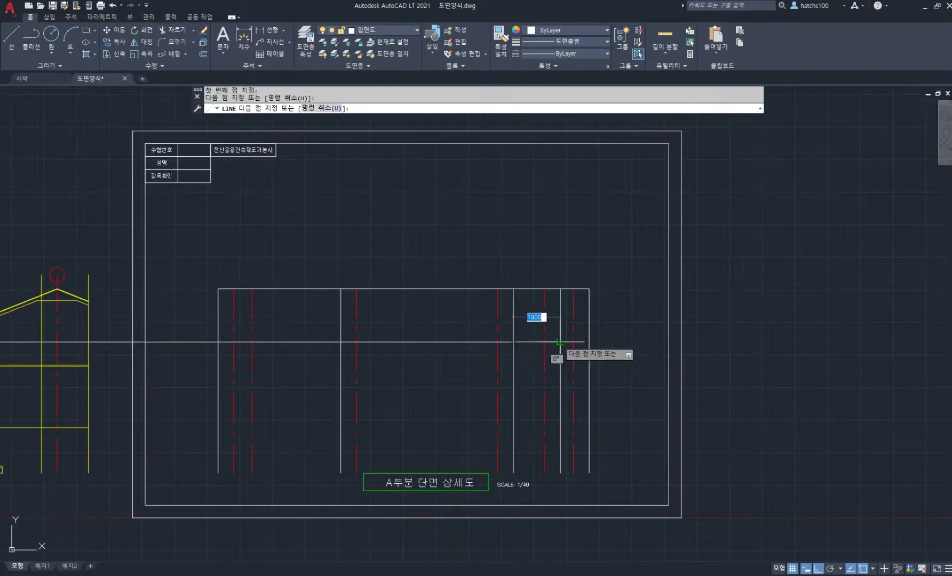
click(561, 342)
key(Return)
click(437, 342)
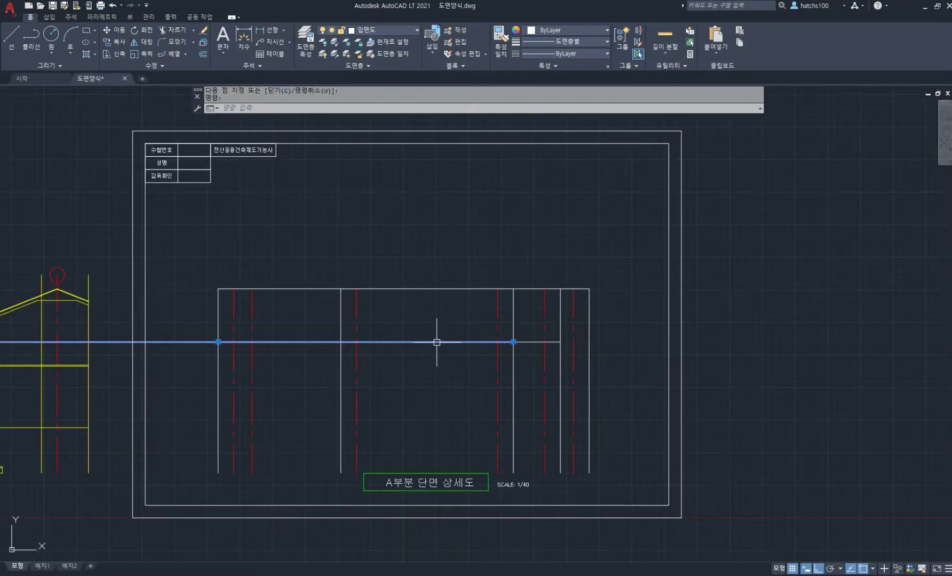
key(Delete)
middle_drag(463, 349, 493, 346)
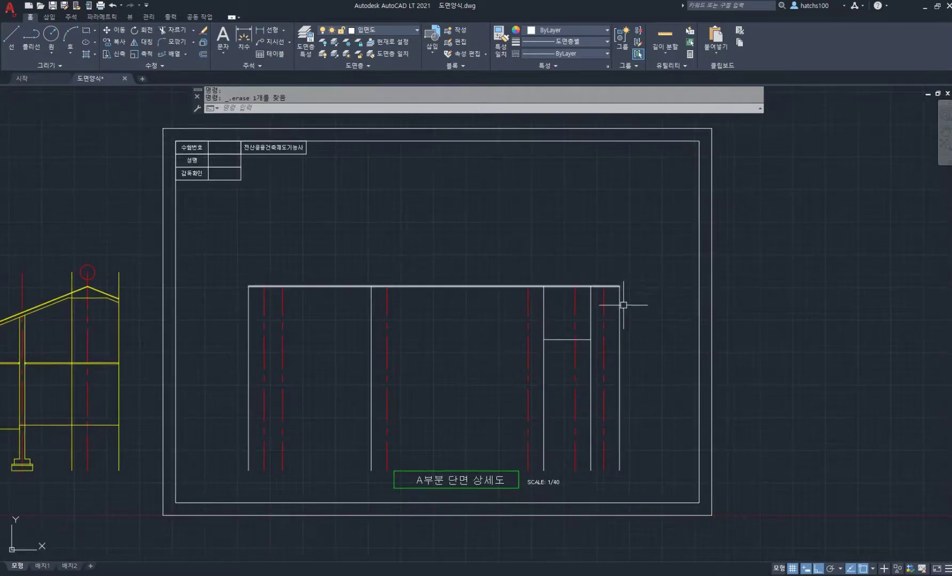
- Offset the section's third centre line 600 to the left
click(249, 575)
scroll(612, 317, up, 1)
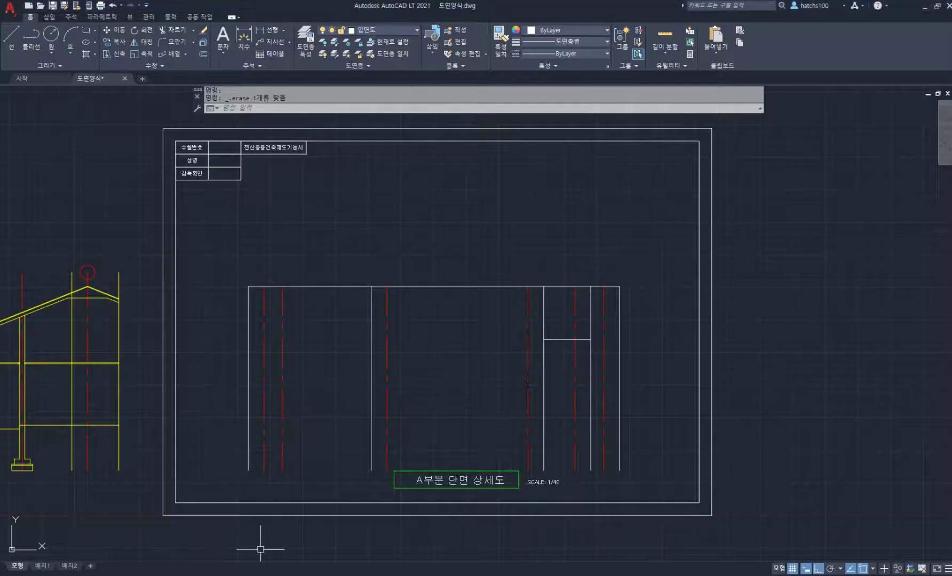
scroll(425, 438, down, 2)
middle_drag(238, 392, 399, 380)
scroll(327, 337, up, 4)
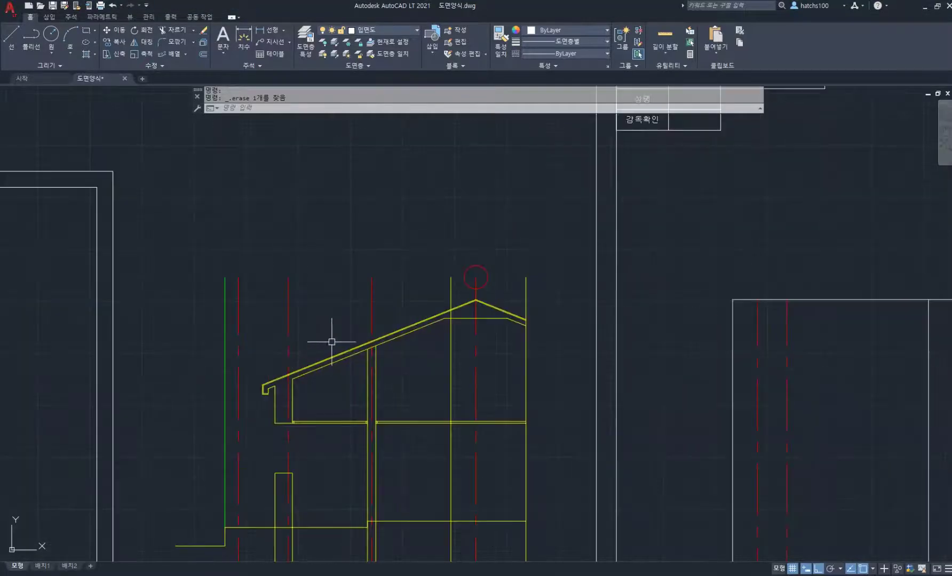
click(372, 308)
scroll(293, 324, up, 2)
key(Escape)
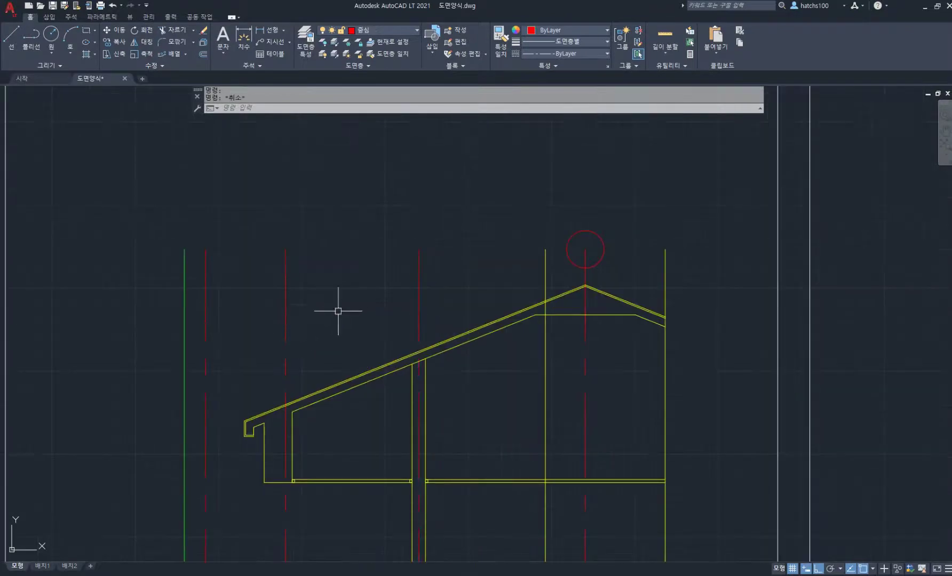
text(o)
key(Return)
key(Return)
click(418, 322)
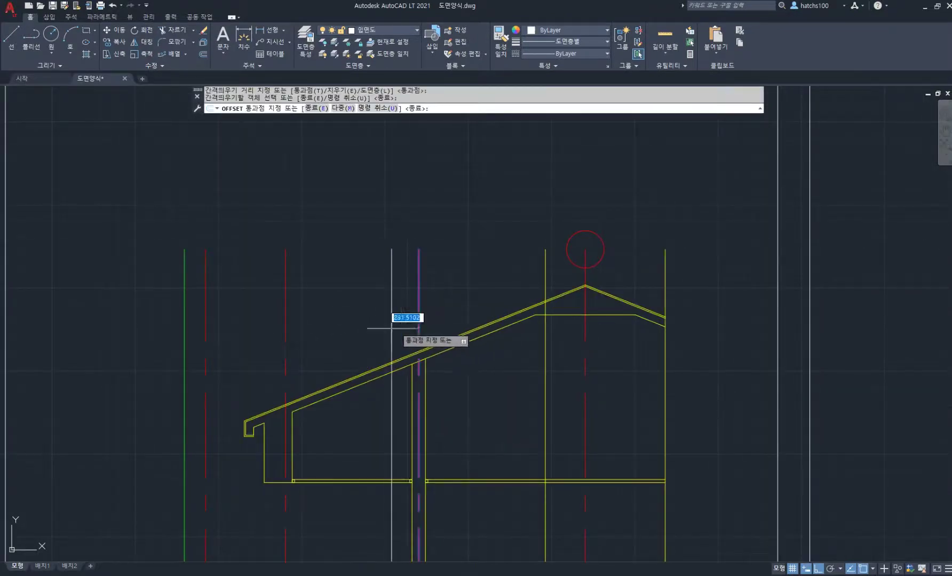
key(Return)
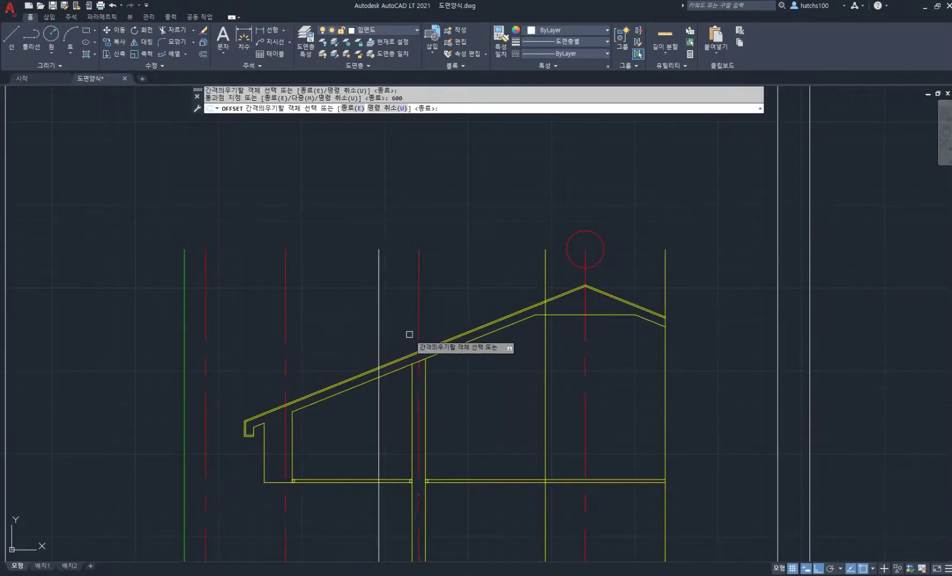
key(Return)
- Draw a horizontal line from the offset line's roof intersection to the elevation's rightmost eave line, keeping only its segment between the two rightmost eave lines
scroll(386, 358, up, 2)
text(l)
key(Return)
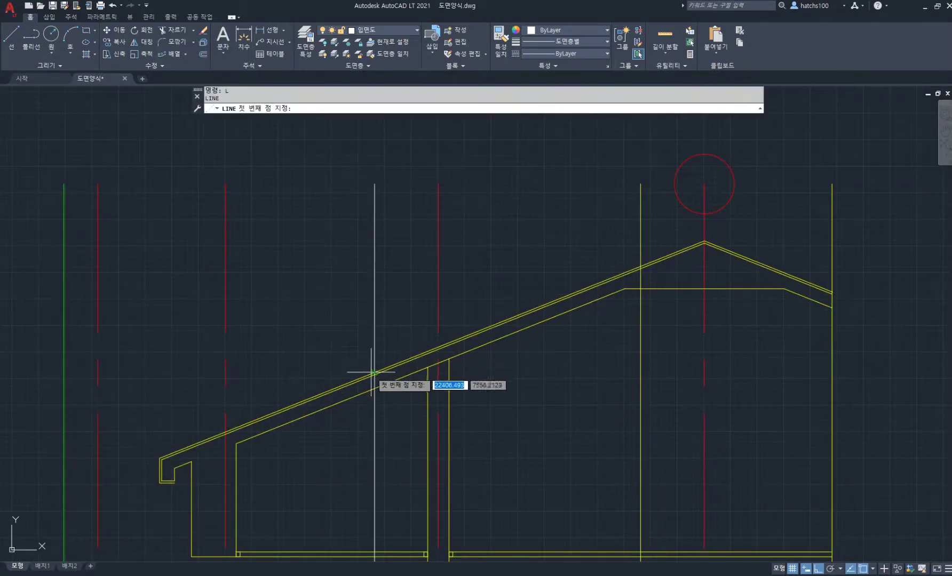
click(376, 373)
scroll(416, 368, down, 5)
scroll(632, 377, up, 5)
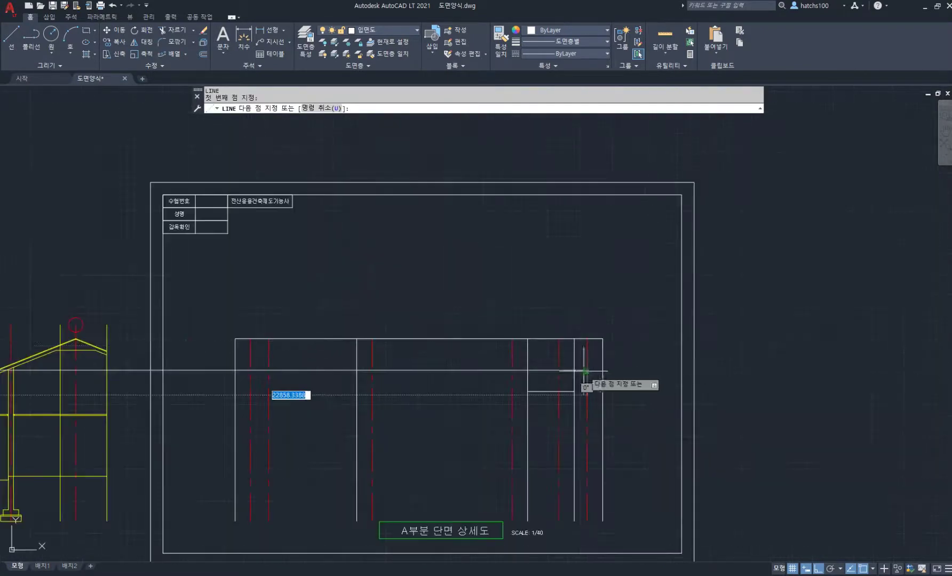
click(574, 371)
click(602, 370)
key(Return)
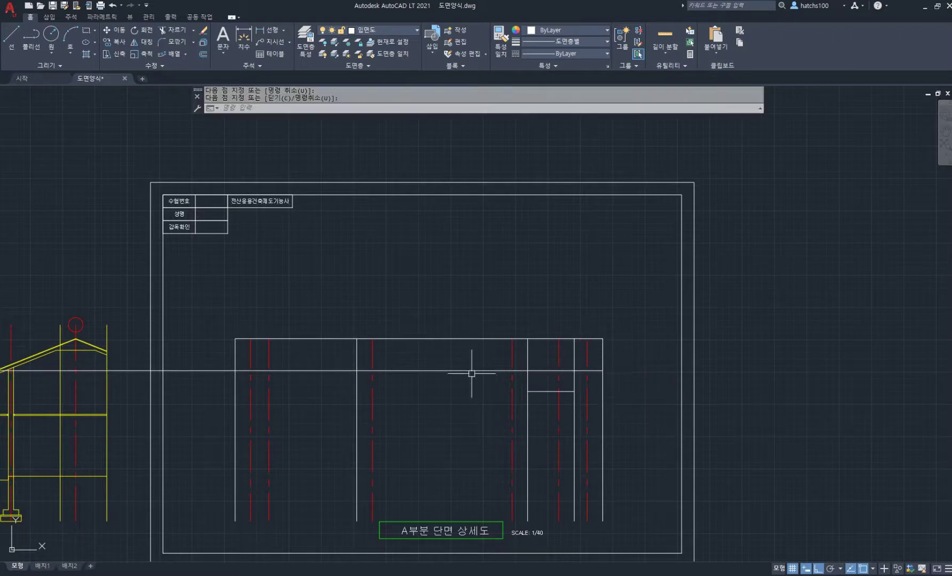
click(469, 371)
key(Delete)
middle_drag(471, 379, 524, 391)
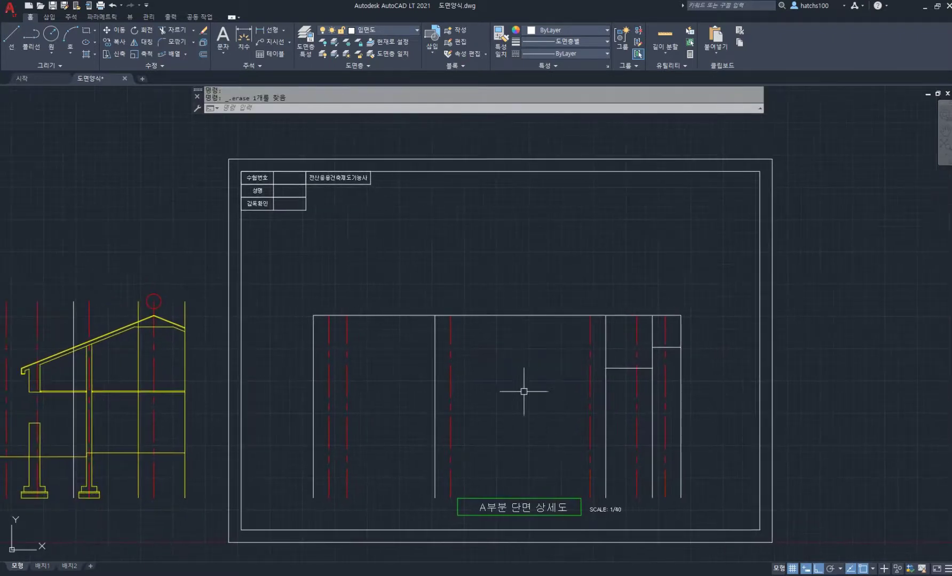
- Switch to Adobe Acrobat Reader, highlight the dashed eave line below the living room on the floor plan, and return to AutoCAD
key(alt+Tab)
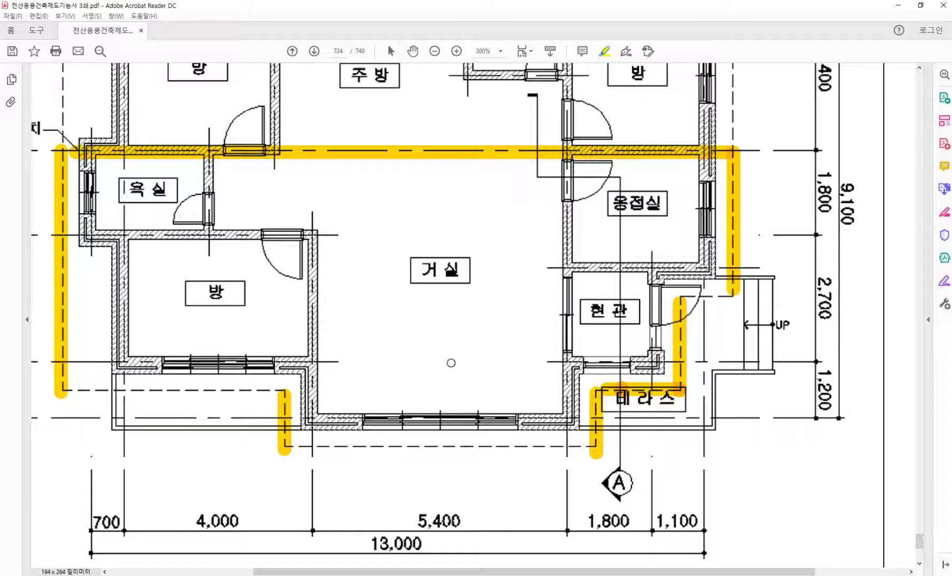
drag(298, 447, 584, 449)
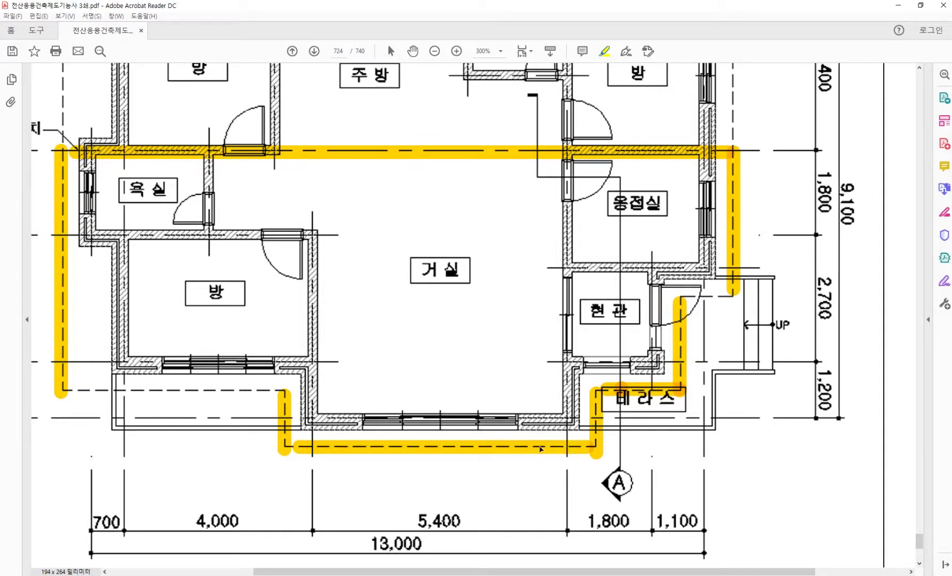
key(alt+Tab)
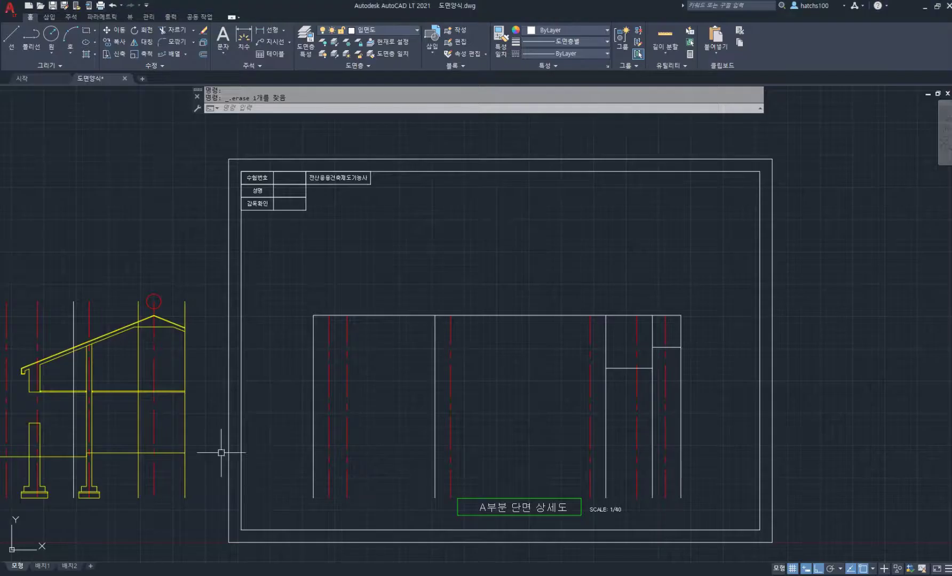
- Offset the section's first centre line 600 to the left
middle_drag(221, 451, 489, 432)
scroll(278, 378, up, 4)
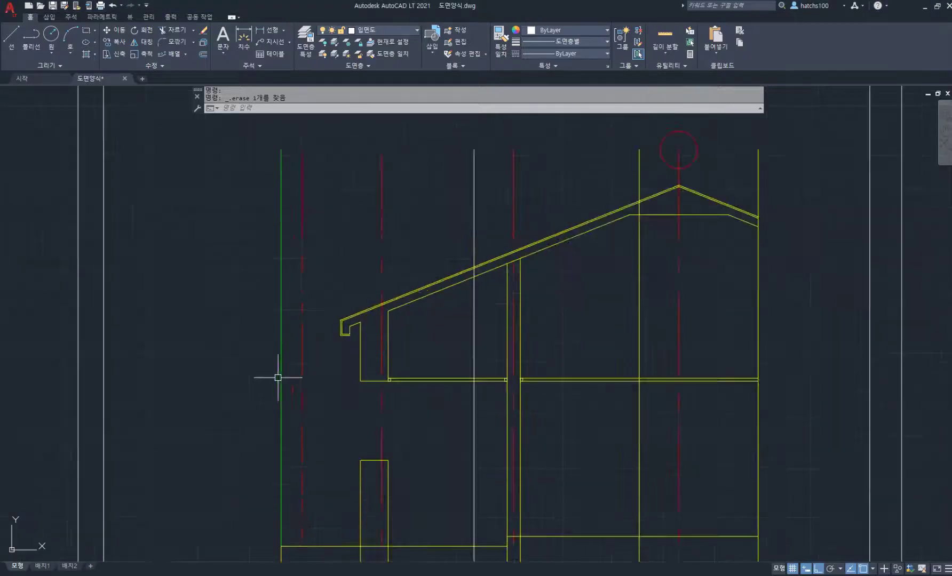
text(o)
key(Return)
key(Return)
click(302, 357)
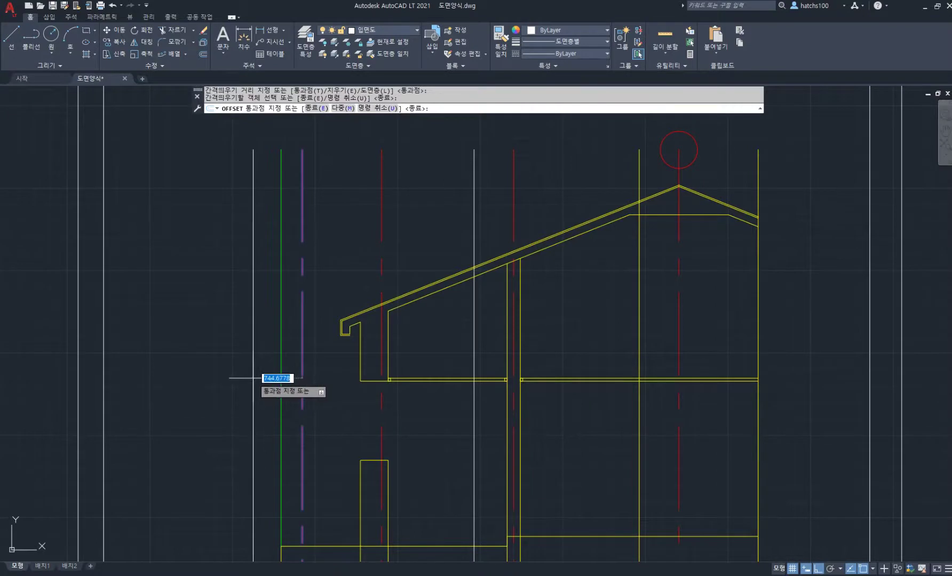
key(Return)
scroll(238, 357, up, 2)
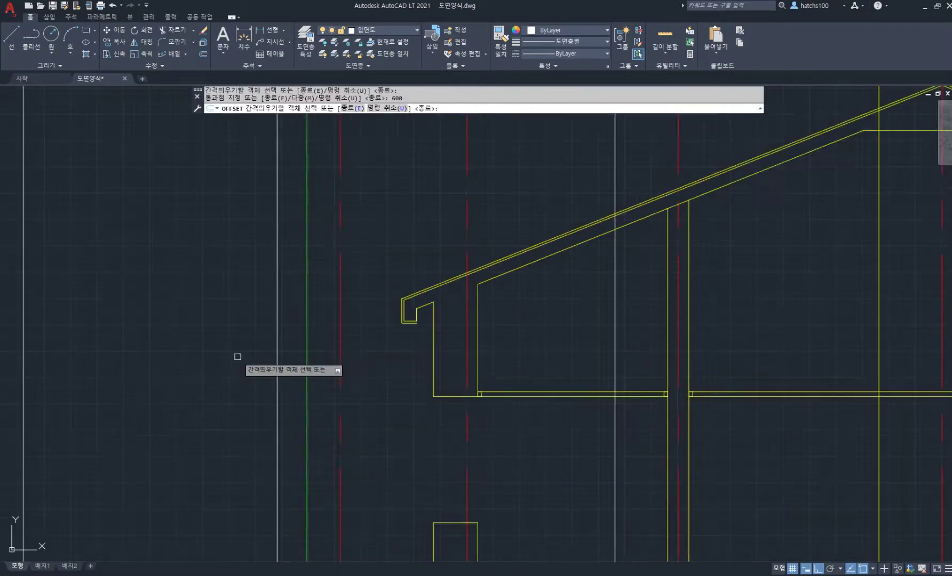
key(Return)
- Explode the section's outer roof outline into separate lines
scroll(416, 289, up, 2)
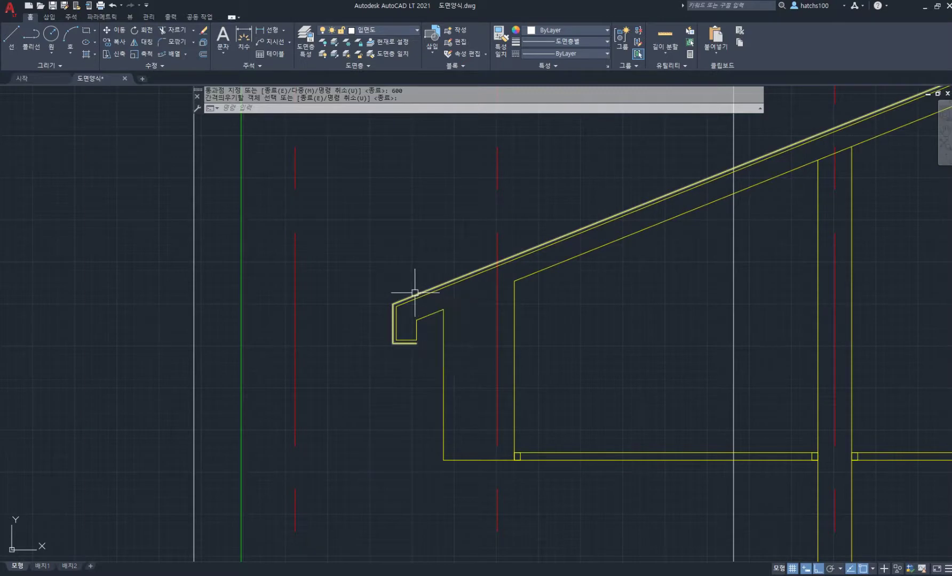
text(x)
key(space)
click(416, 293)
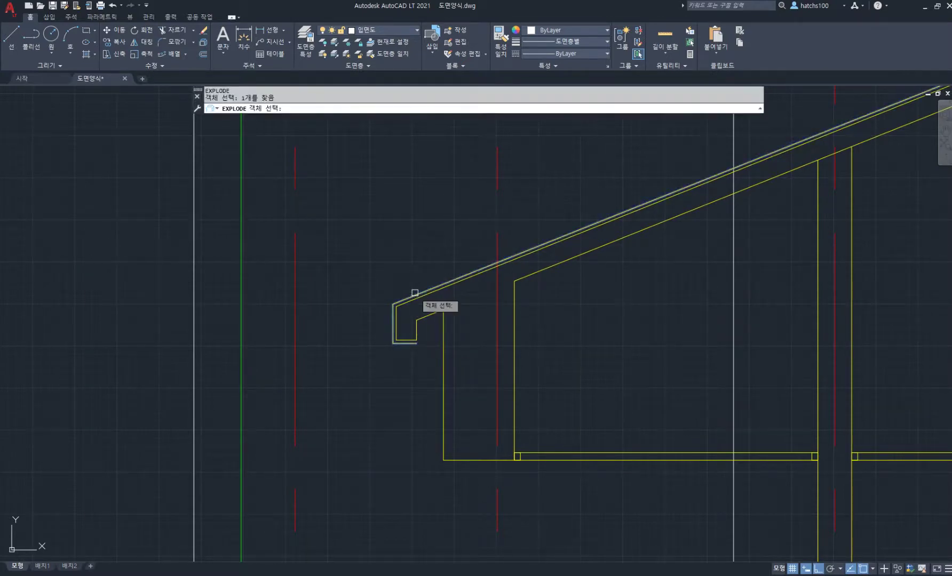
key(space)
- Extend the section's outer sloped roof line down to the vertical line offset 600 from the first centre line
middle_drag(332, 313, 356, 308)
text(ex)
key(space)
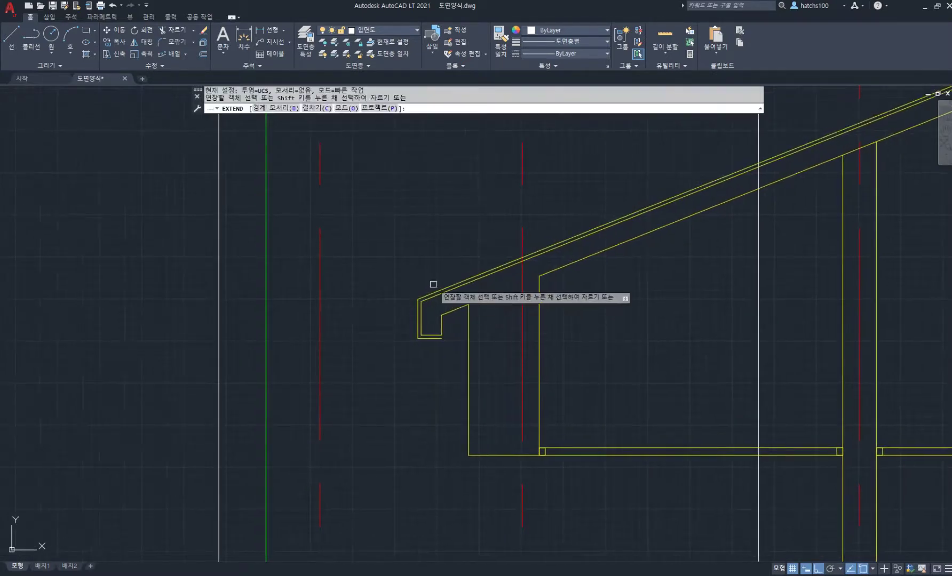
click(432, 291)
click(388, 310)
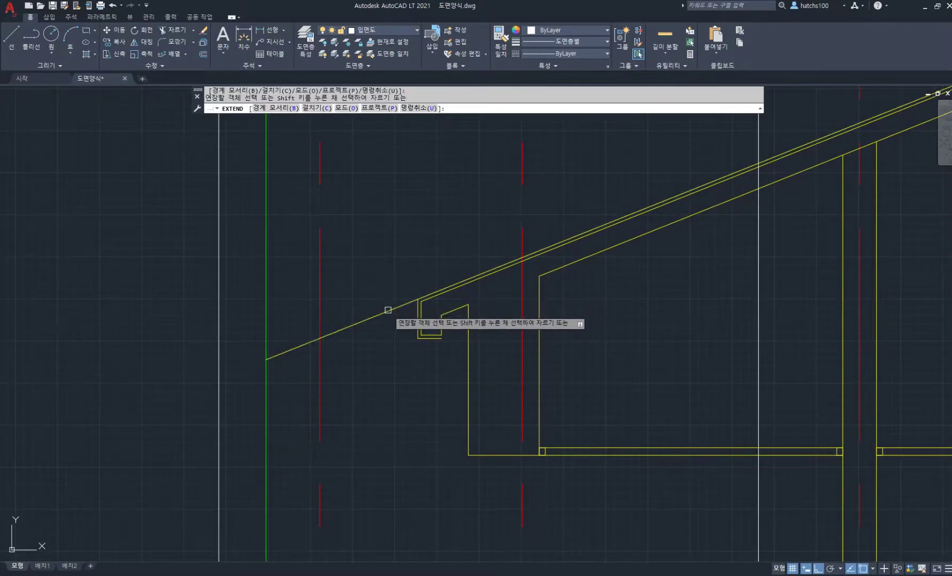
key(space)
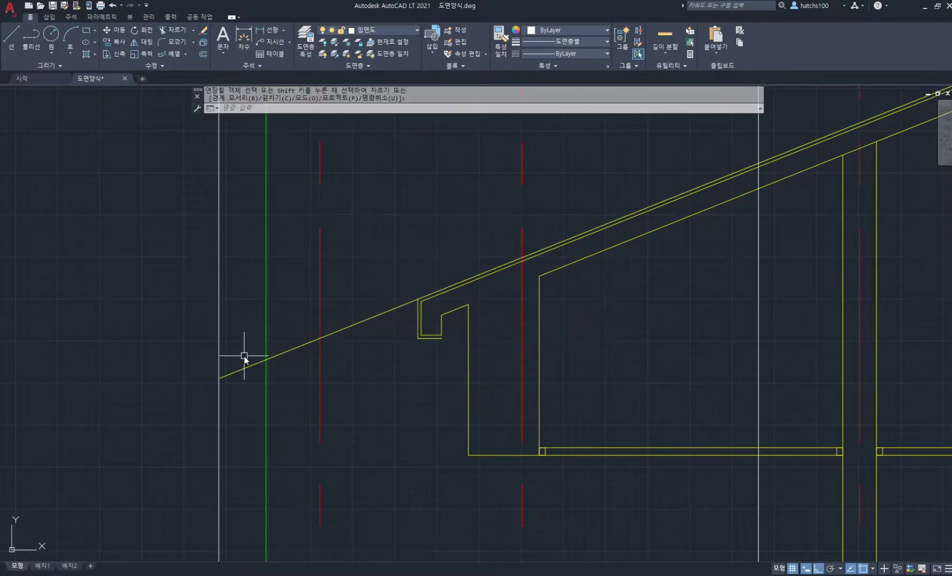
- Draw a horizontal line from the extended roof end across to the elevation, keeping only its segment between the living room's two eave lines
text(l)
key(space)
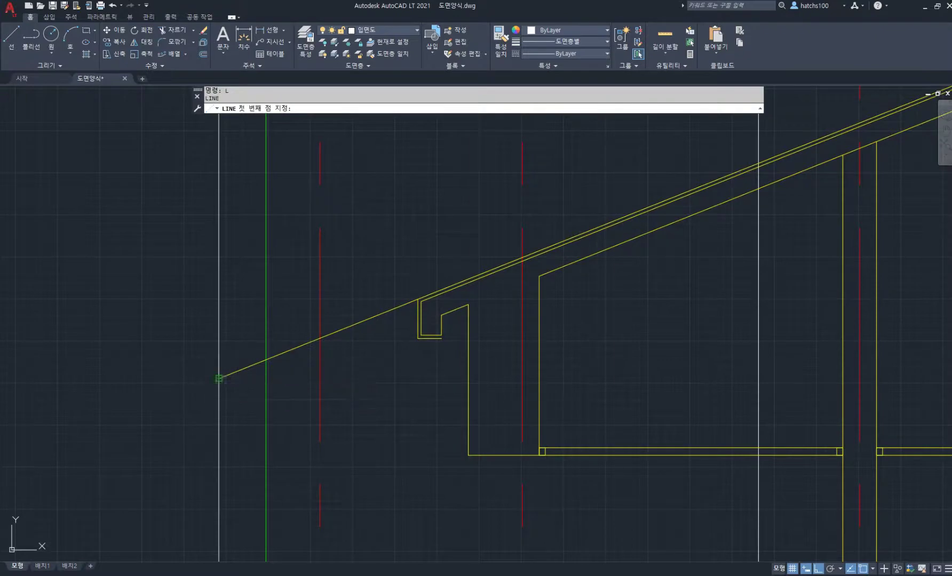
click(219, 379)
scroll(311, 386, down, 2)
scroll(630, 384, down, 3)
middle_drag(766, 379, 425, 367)
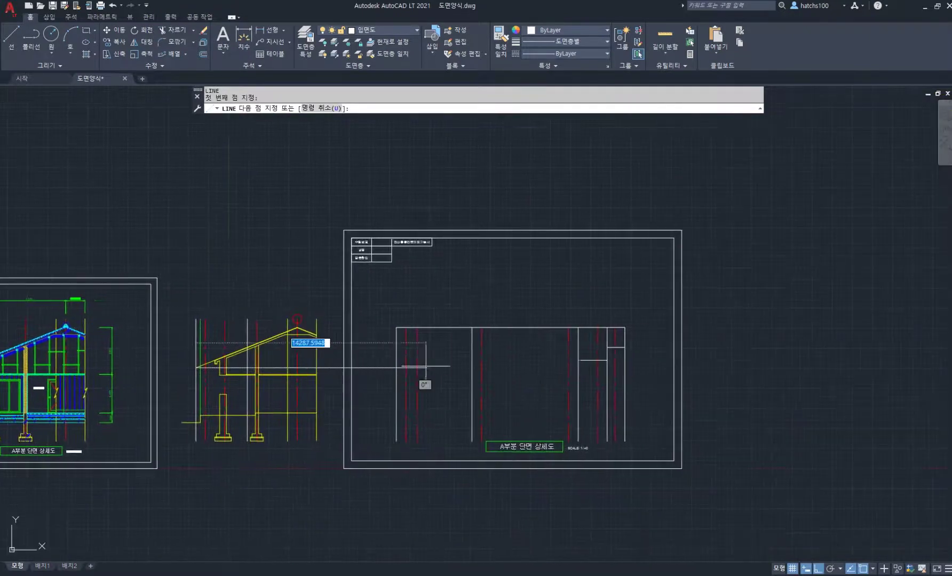
click(472, 368)
click(578, 367)
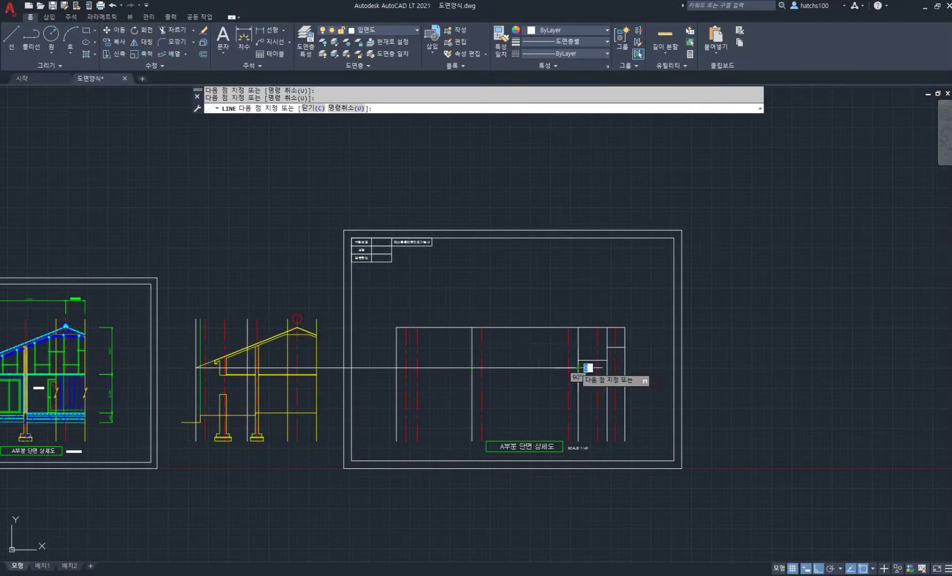
key(space)
click(383, 368)
key(Delete)
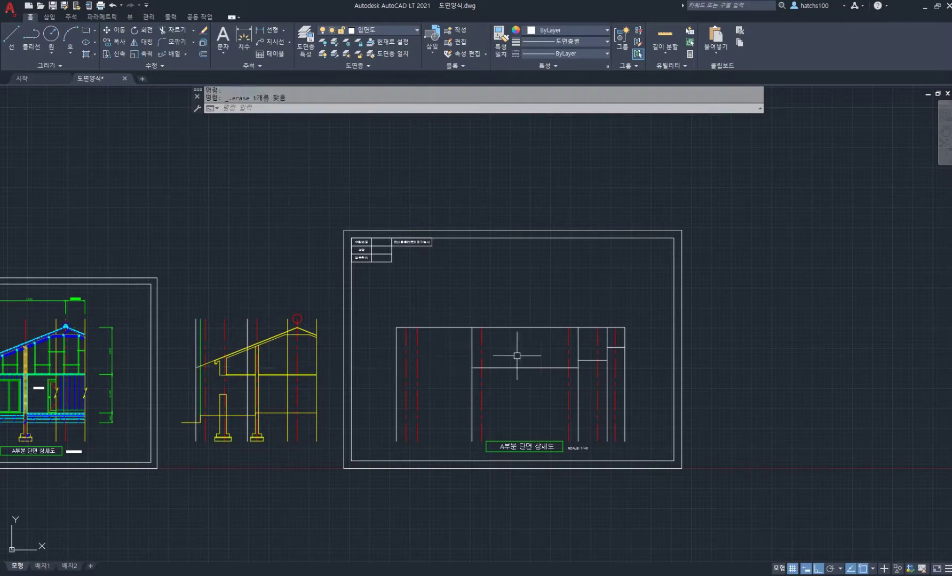
- Switch to Adobe Acrobat Reader, highlight the dashed eave line below the lower-left bedroom on the floor plan, and return to AutoCAD
scroll(475, 354, up, 2)
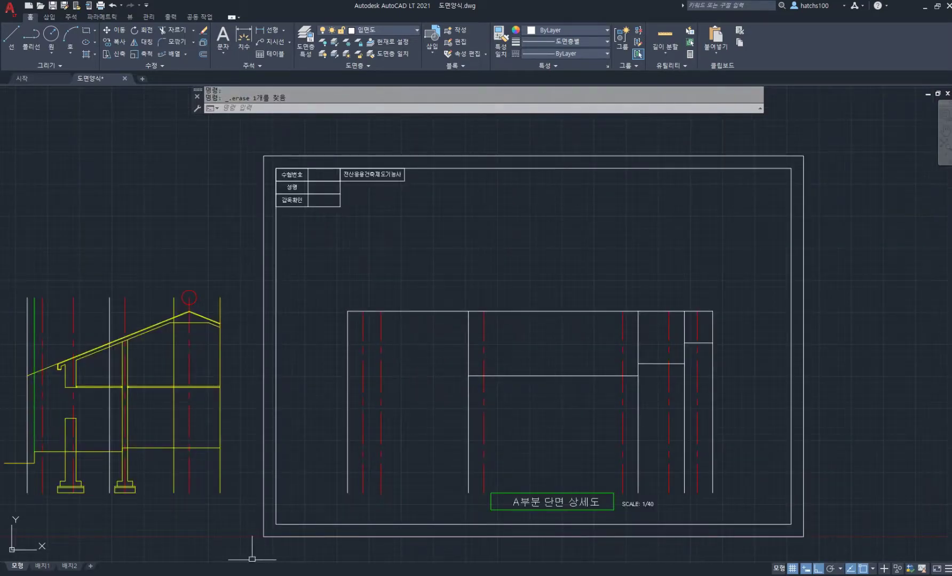
key(alt+Tab)
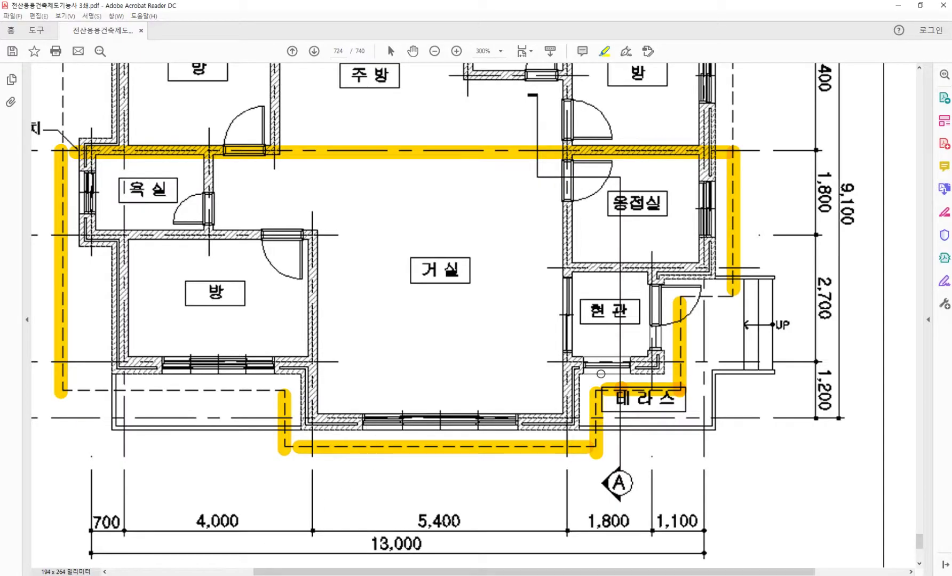
ctrl+scroll(576, 375, down, 3)
click(631, 388)
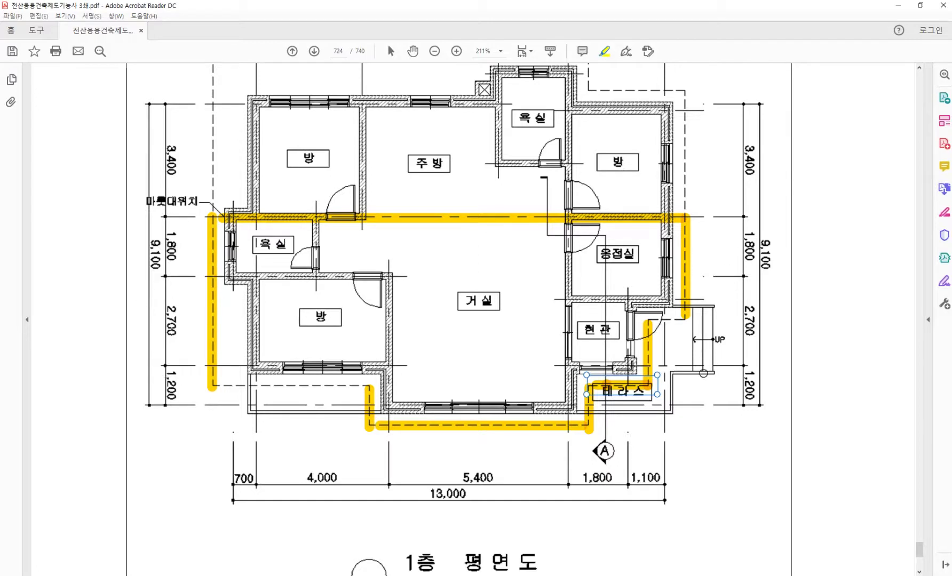
drag(228, 384, 370, 384)
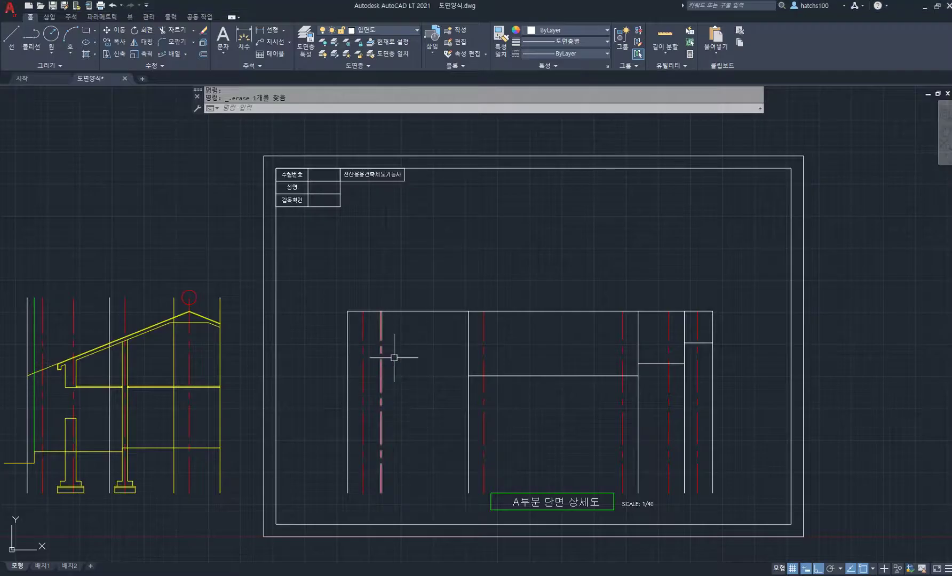
- Draw a line at the entrance's eave height to the elevation's leftmost eave line, deleting the segment across the living room
scroll(383, 357, up, 3)
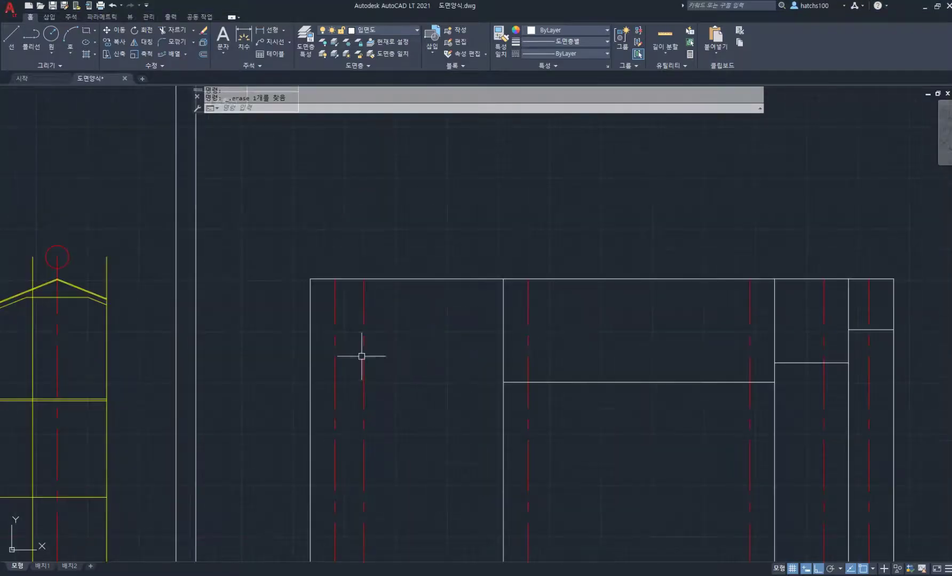
key(l)
key(space)
click(774, 363)
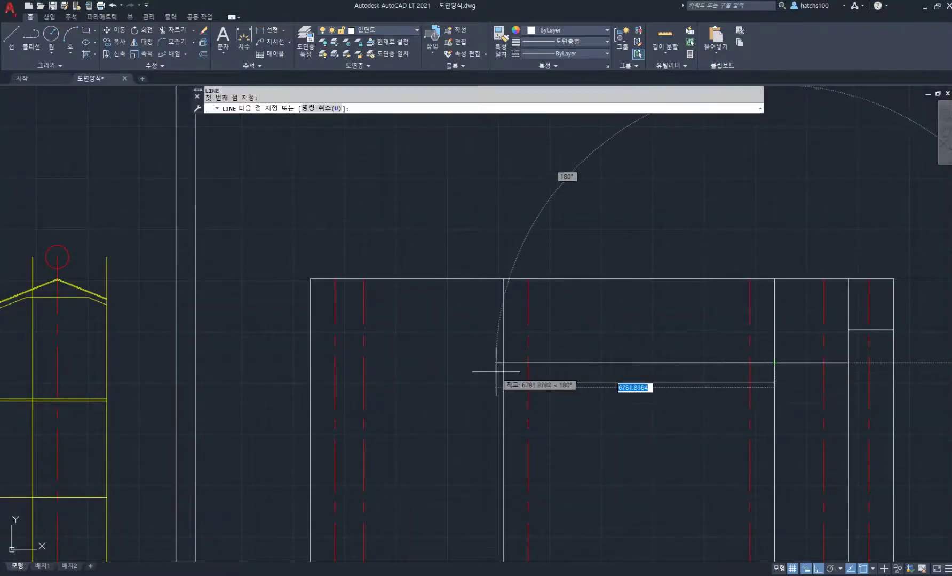
click(311, 363)
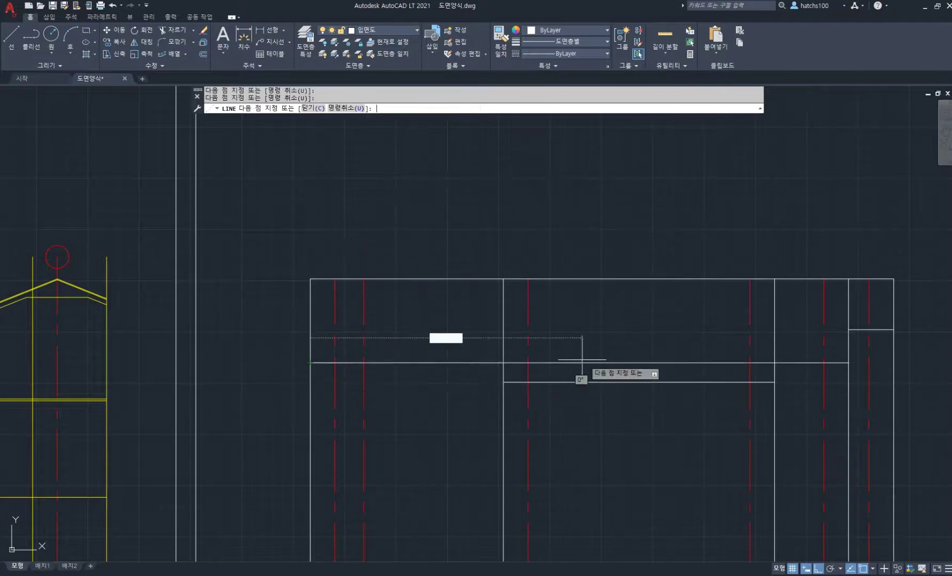
key(space)
click(637, 363)
key(Delete)
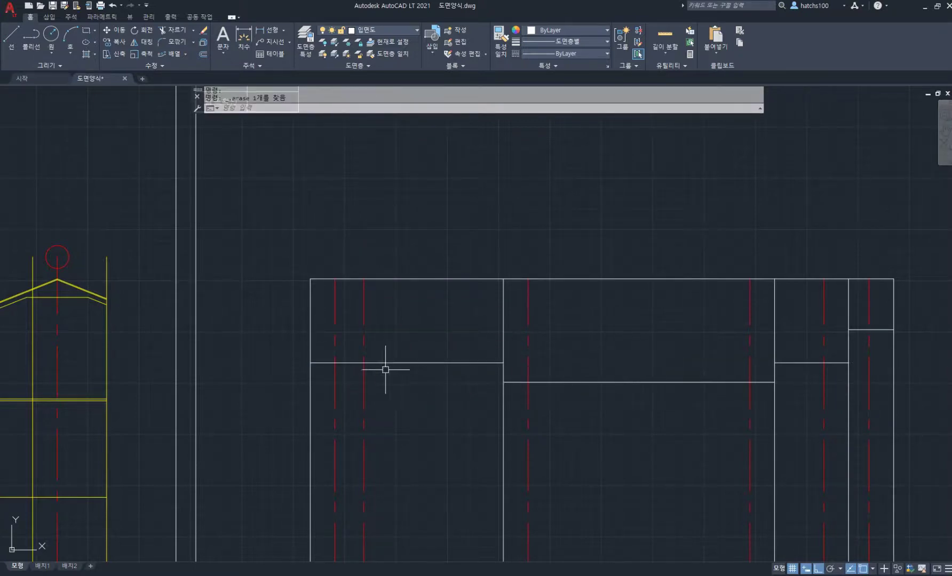
- Examine the roof edge on the copied section outline and the eave and gutter detail on the finished section drawing
scroll(448, 352, down, 3)
scroll(140, 340, up, 6)
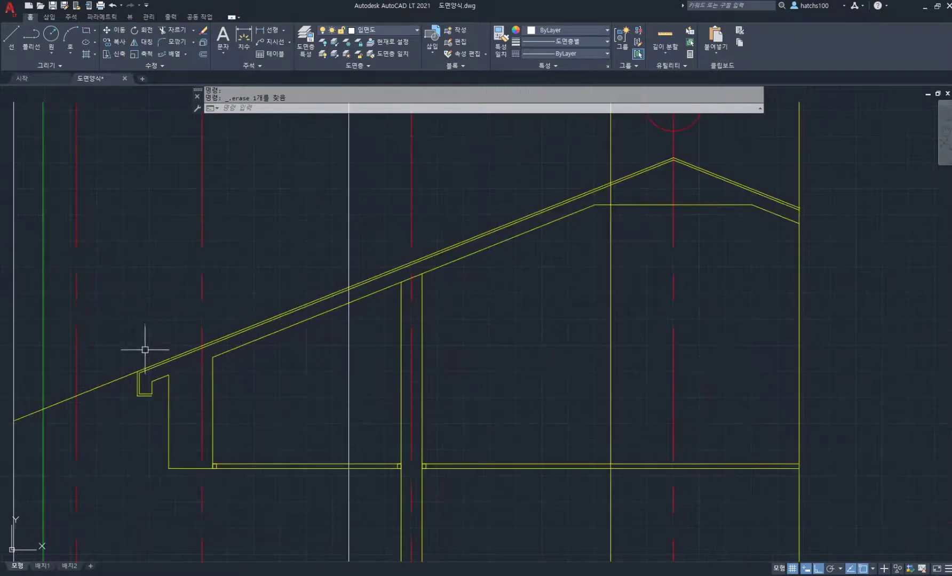
middle_drag(134, 375, 316, 330)
scroll(318, 323, up, 4)
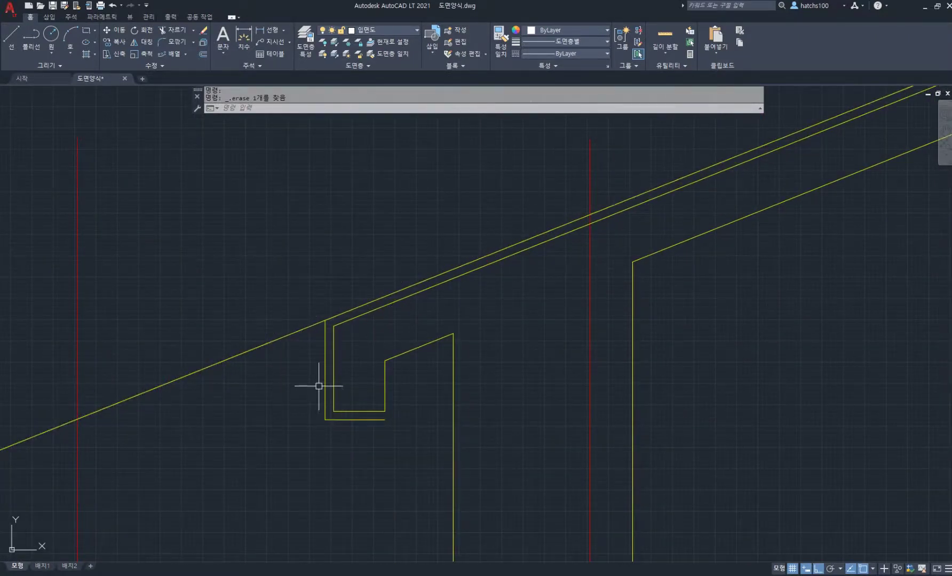
scroll(321, 389, down, 5)
scroll(284, 390, down, 5)
middle_drag(308, 384, 585, 368)
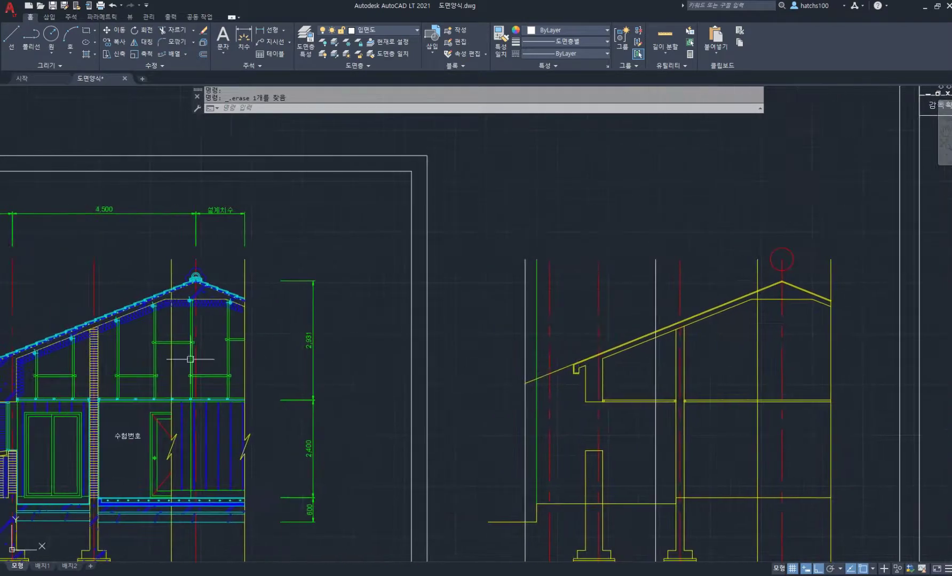
middle_drag(114, 360, 404, 331)
scroll(205, 356, up, 6)
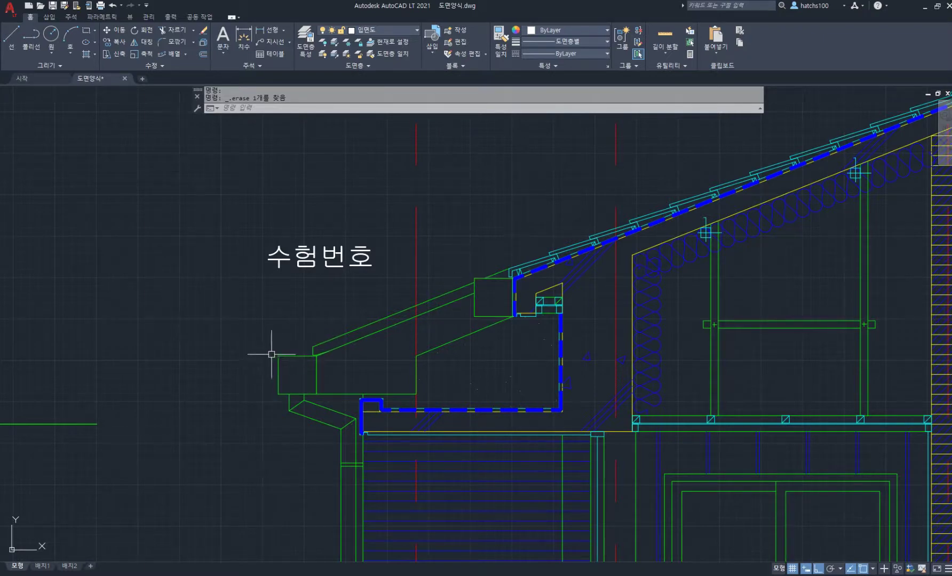
scroll(247, 379, down, 8)
middle_drag(465, 365, 336, 348)
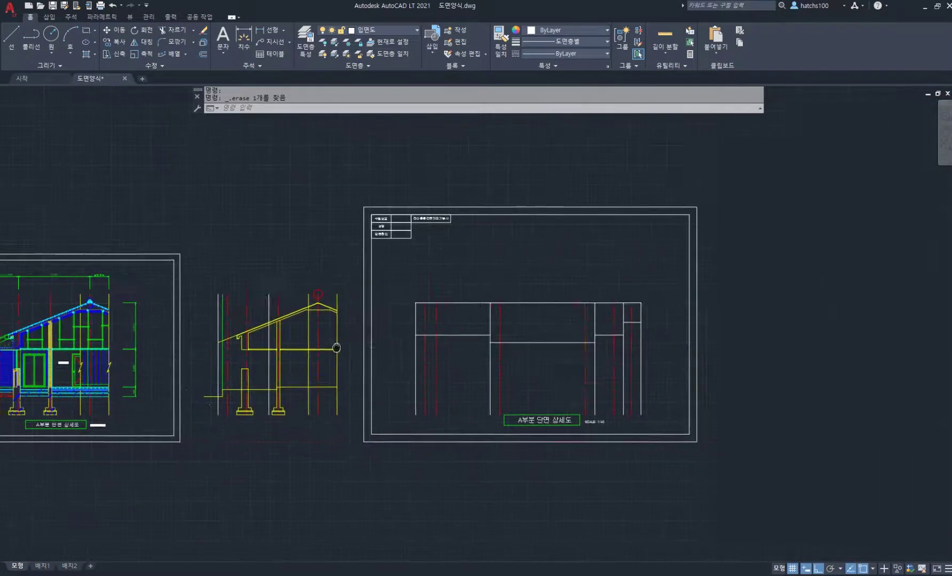
- Offset the horizontal eave lines of the left bedroom and the living room 230 downward
scroll(484, 340, up, 4)
middle_drag(504, 348, 478, 349)
text(o)
key(Return)
key(Return)
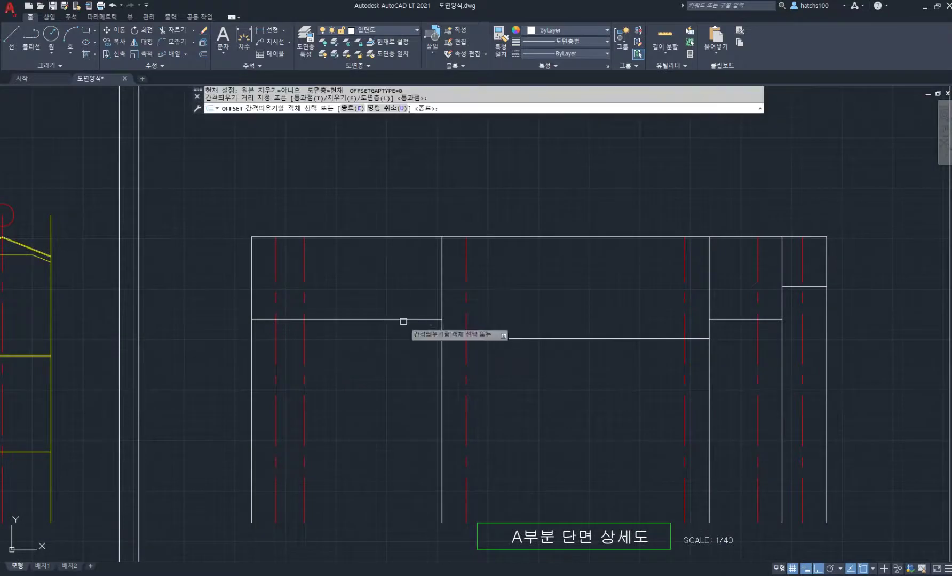
click(410, 320)
text(230)
key(Return)
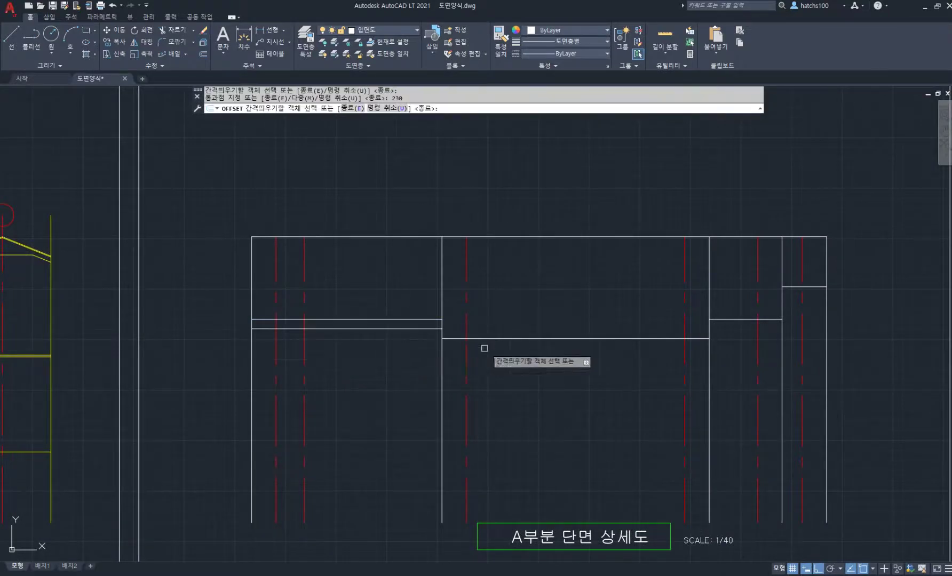
click(528, 338)
text(230)
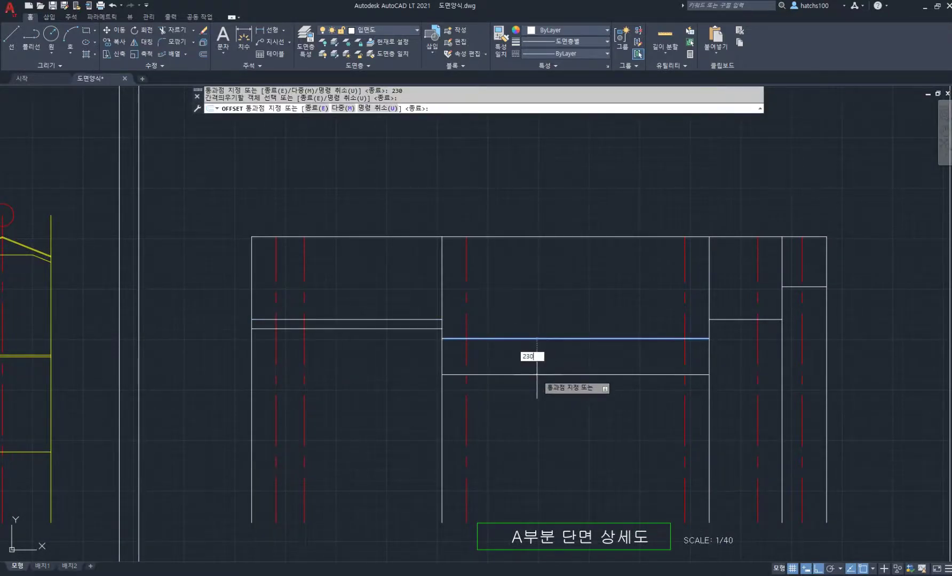
key(Return)
- Offset the horizontal eave lines of the entrance and the rightmost bay 230 downward
click(734, 320)
text(2)
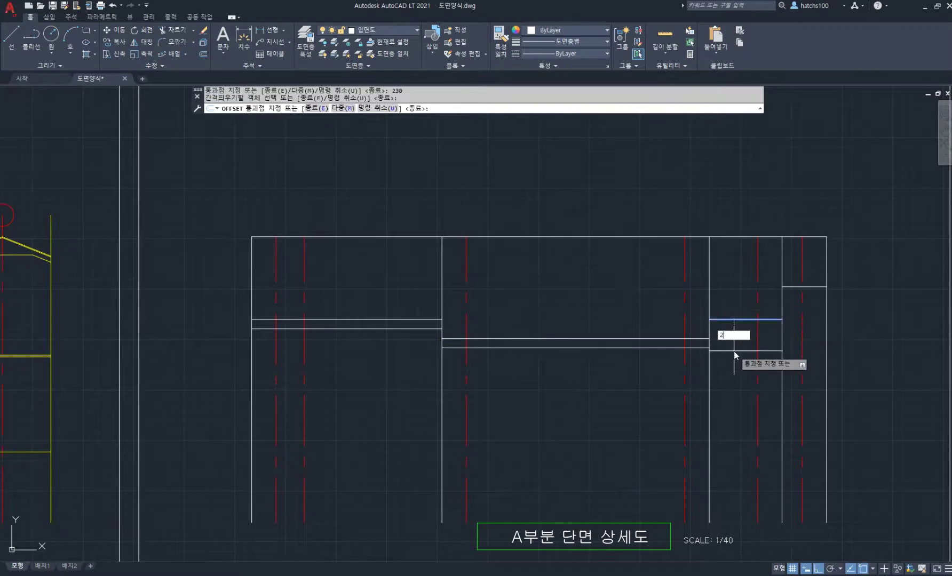
text(30)
key(Return)
click(813, 287)
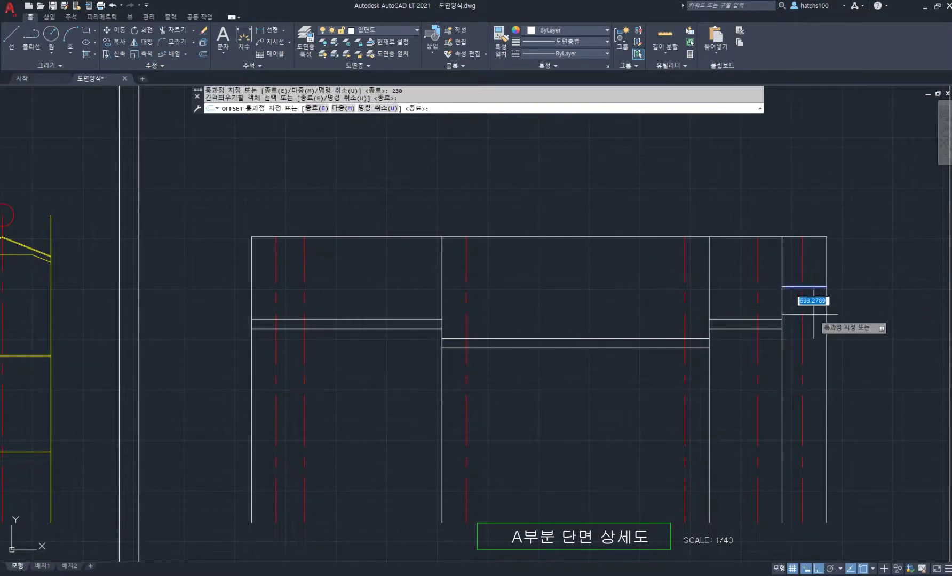
text(230)
key(Return)
key(Return)
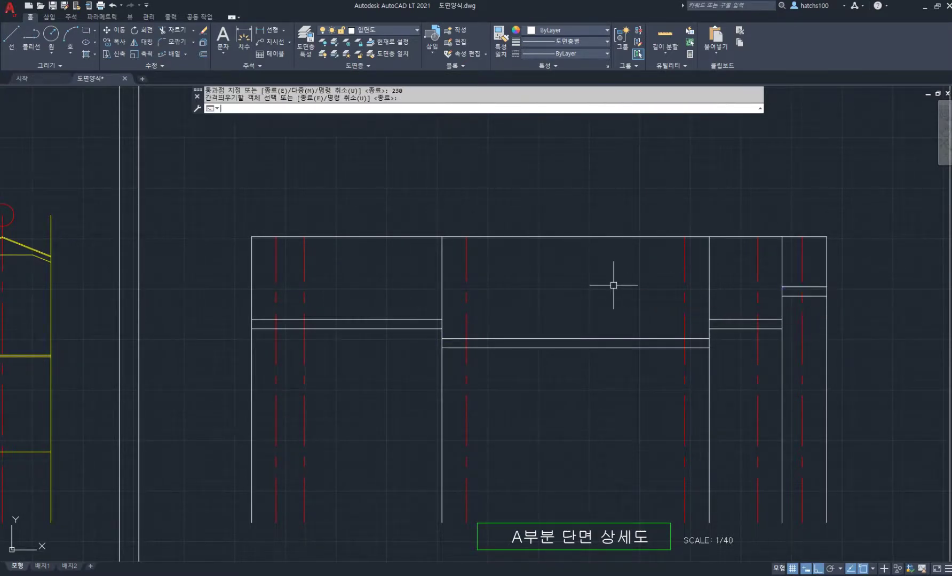
- Trim the vertical eave lines below the offset eave edges and inside the roof, keeping only the stepped roof outline
middle_drag(596, 285, 571, 262)
key(Return)
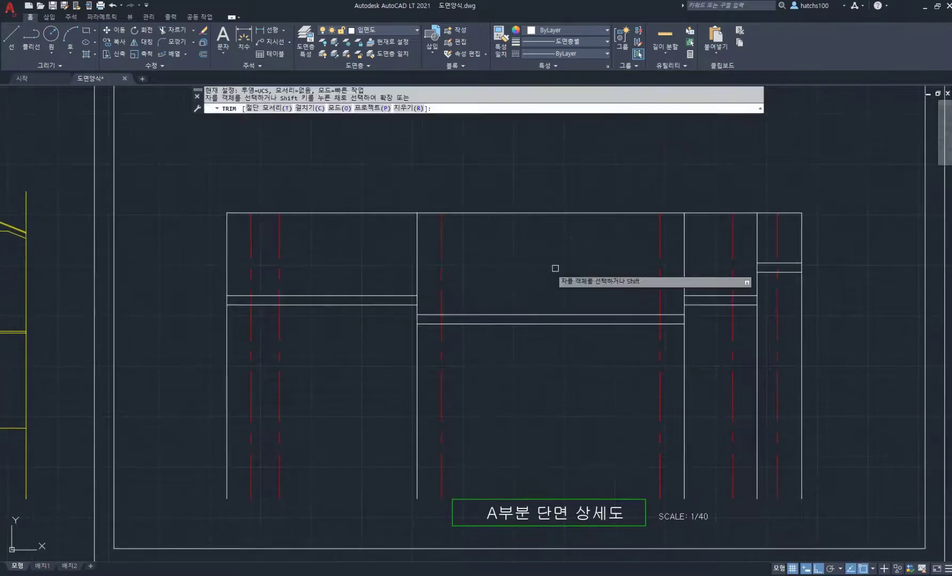
click(227, 347)
click(417, 344)
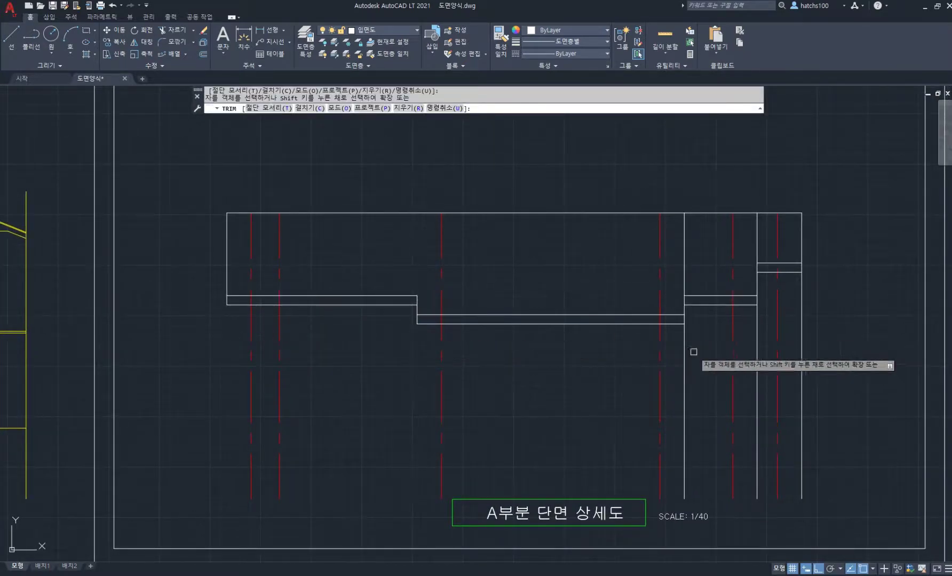
click(684, 355)
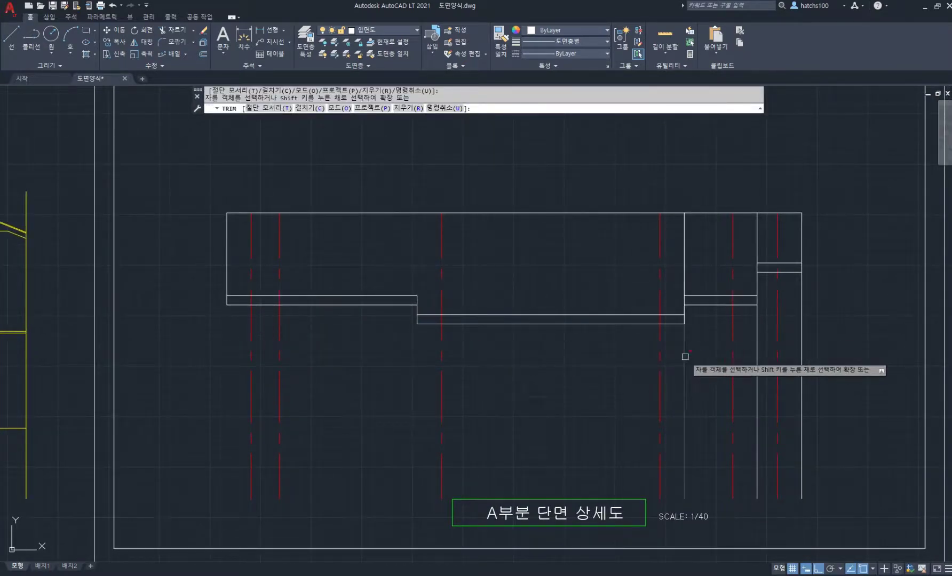
click(757, 240)
click(756, 341)
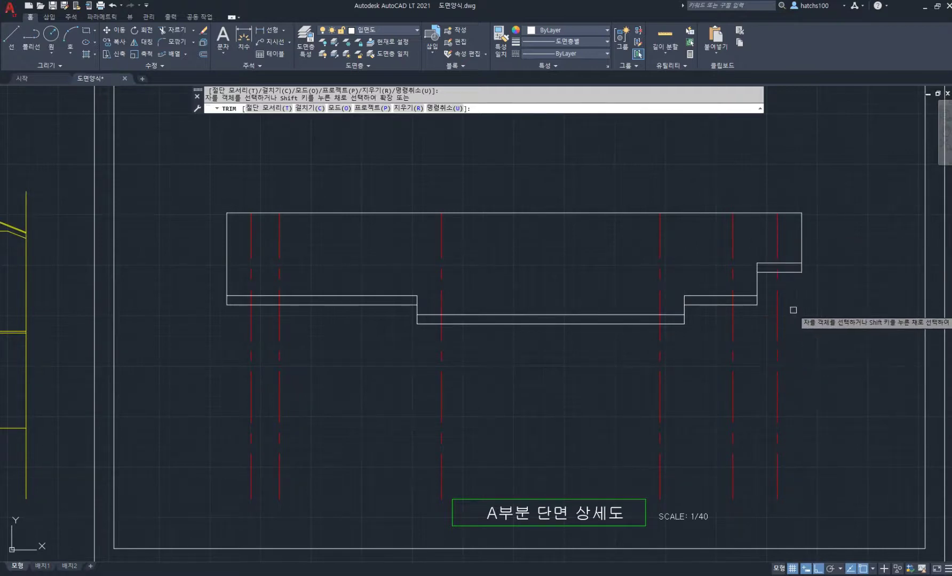
key(Return)
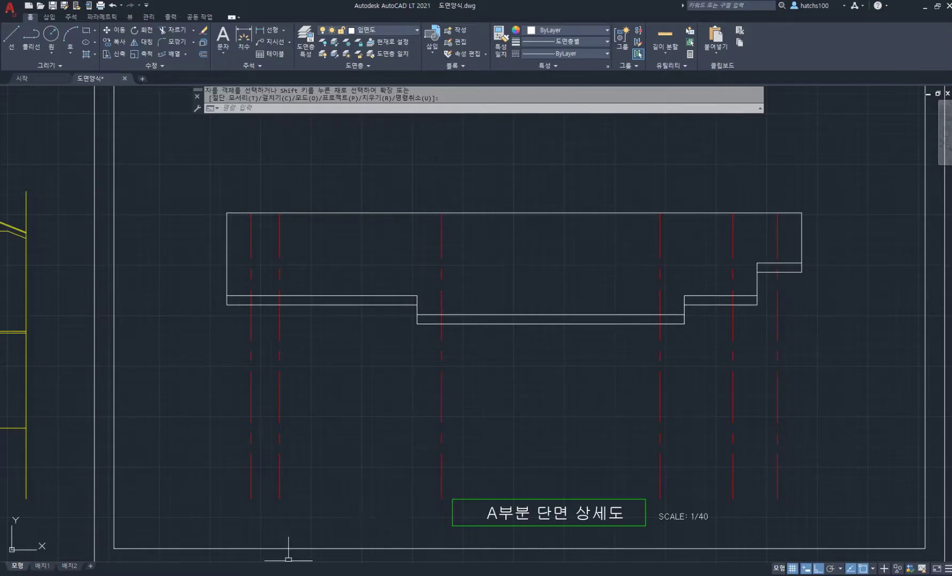
- Switch to Adobe Acrobat Reader, examine the eave line around the upper-right bedroom on the floor plan, and return to AutoCAD
click(287, 573)
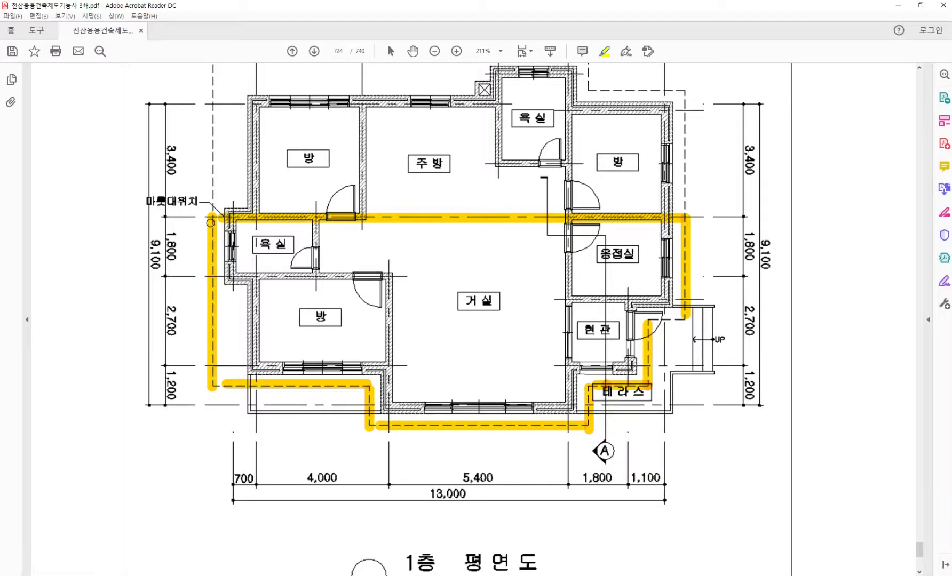
scroll(210, 157, up, 2)
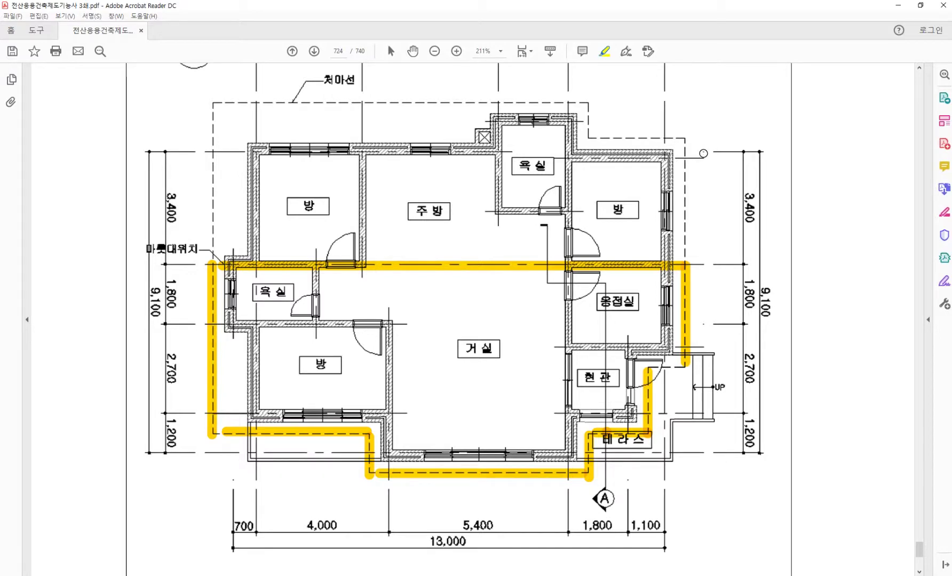
ctrl+scroll(703, 151, up, 2)
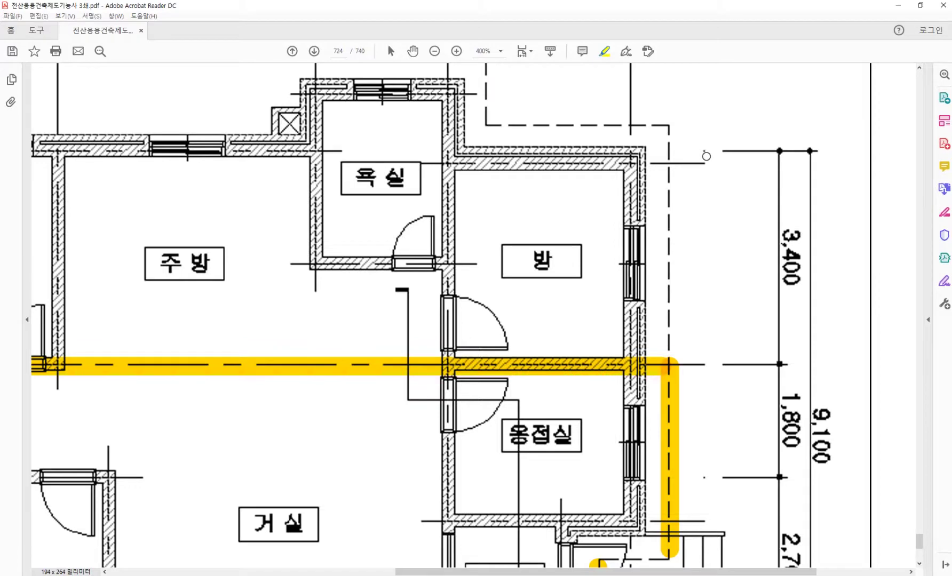
ctrl+scroll(706, 155, down, 3)
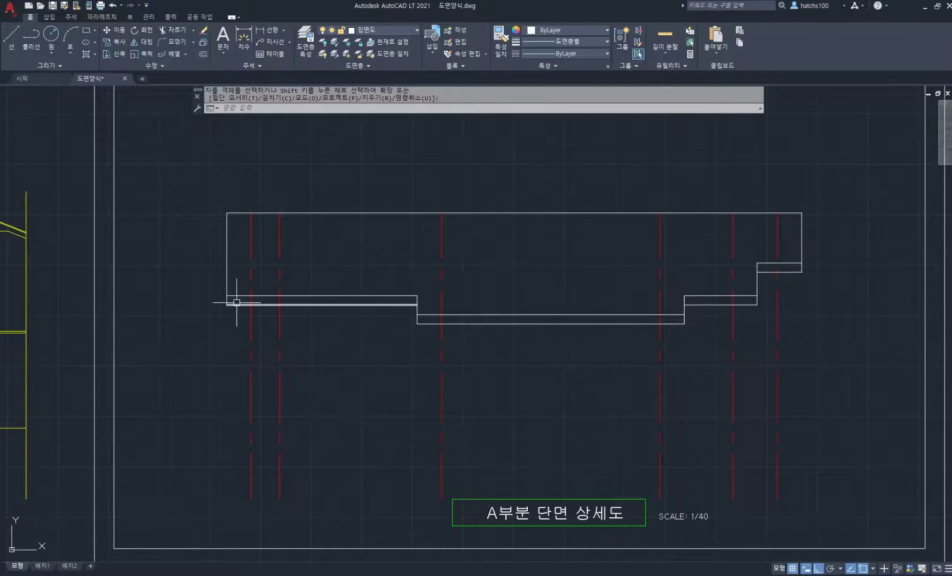
- Offset the section's ridge centre line 3800 toward the eave side to locate the rightmost bay's eave
scroll(234, 297, down, 2)
middle_drag(234, 297, 527, 319)
scroll(322, 291, up, 2)
text(o)
key(space)
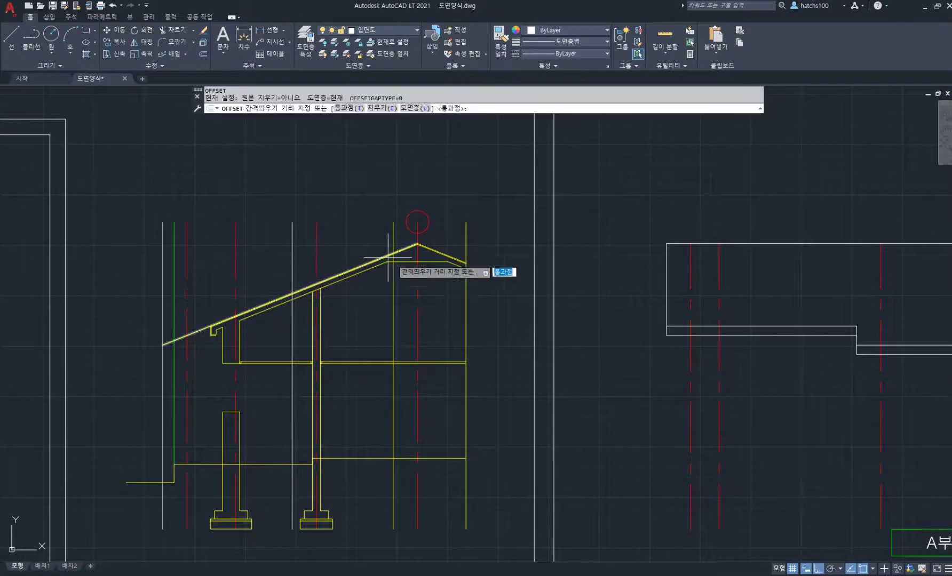
key(space)
click(417, 271)
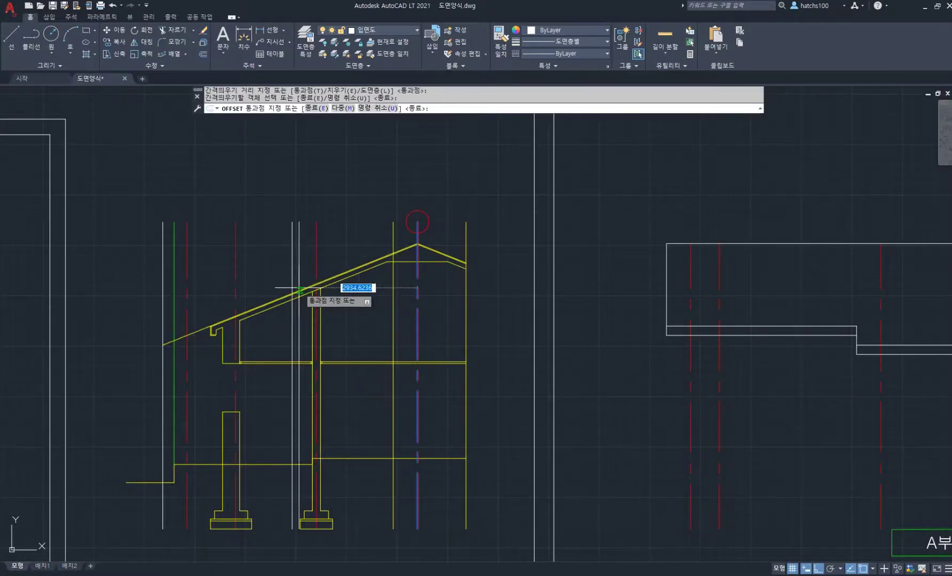
text(3800)
key(Return)
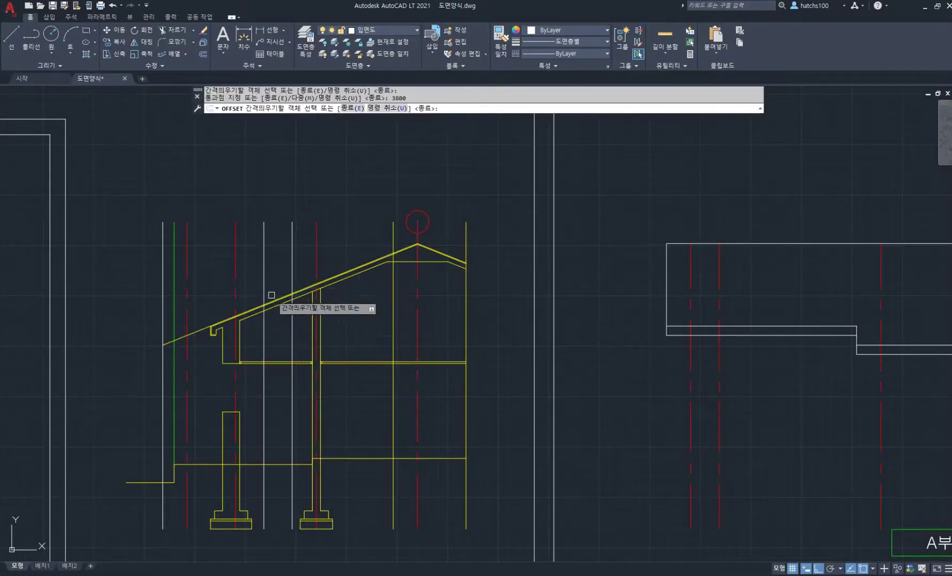
key(Escape)
- Project the roof slope height at the 3800 offset line onto the elevation's right edge, keeping only a short horizontal end piece
scroll(263, 300, up, 2)
text(l)
key(space)
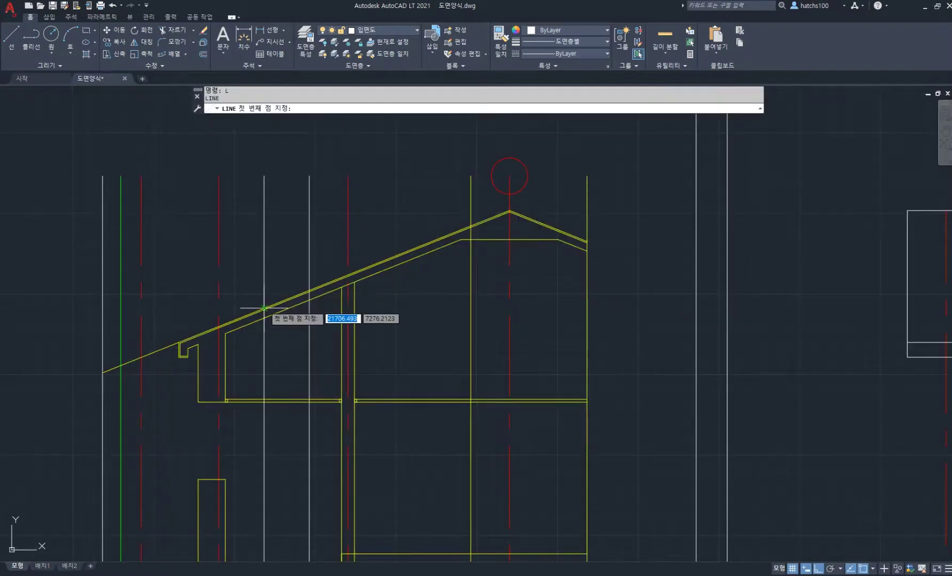
click(263, 308)
scroll(491, 329, down, 4)
scroll(255, 301, up, 3)
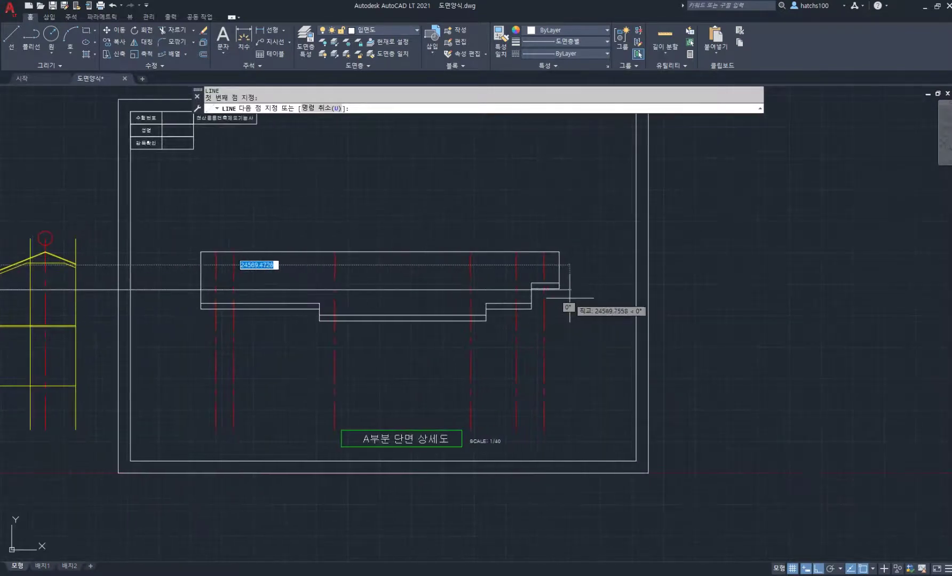
scroll(555, 294, up, 3)
click(531, 270)
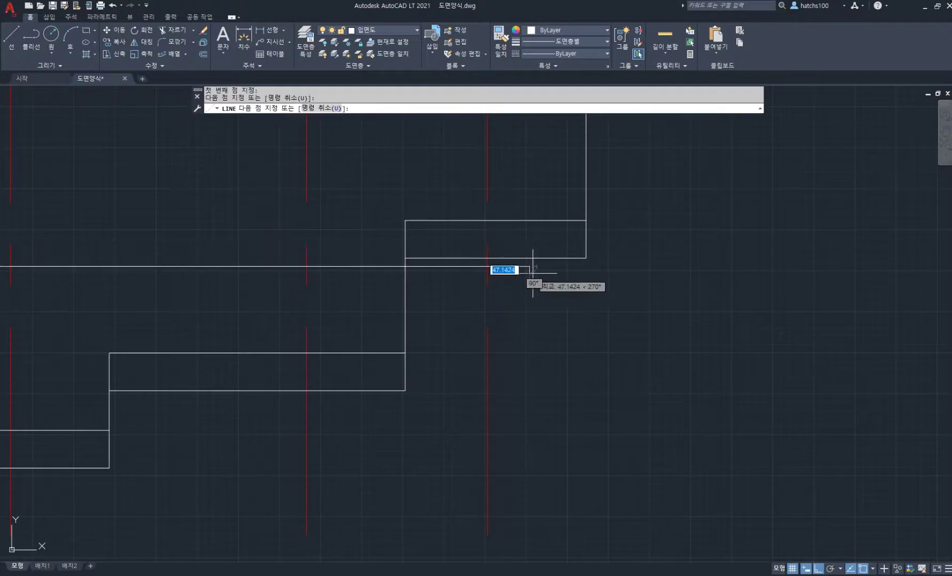
click(586, 266)
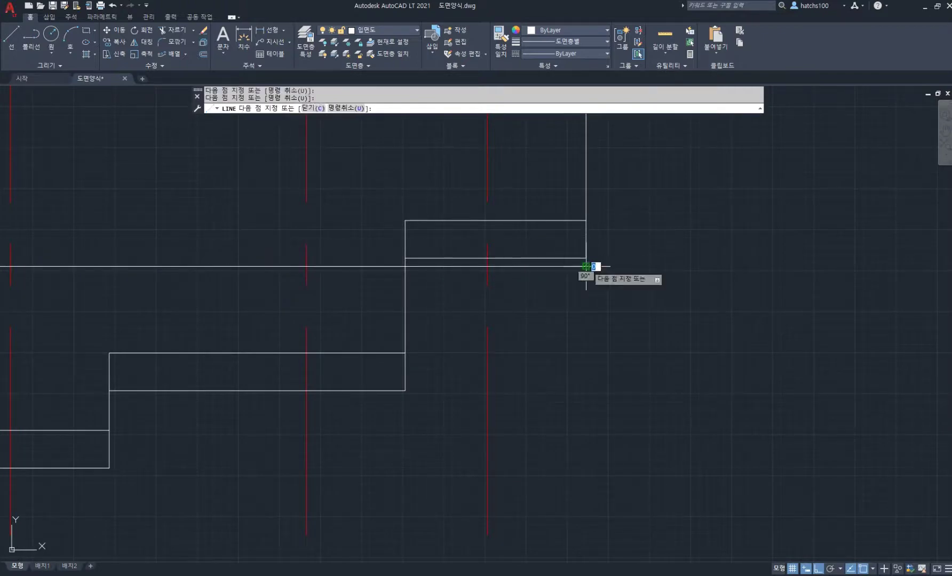
key(Return)
click(356, 265)
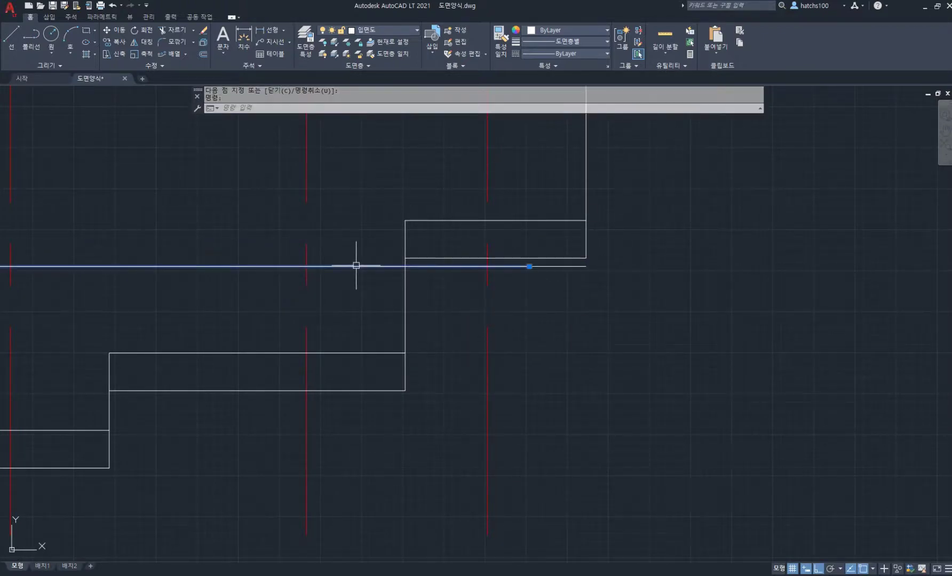
key(Delete)
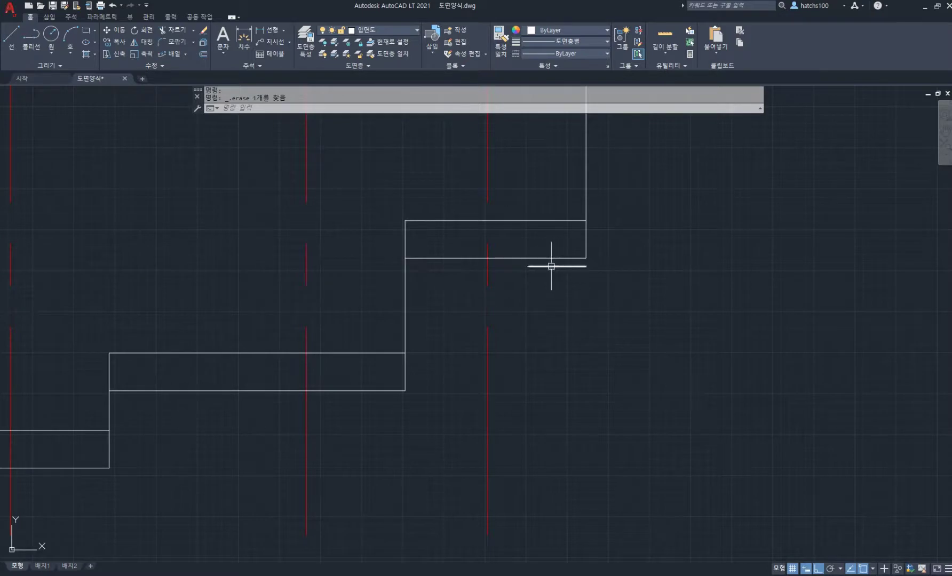
- Offset the short horizontal eave piece at the elevation's right edge 230 downward
scroll(549, 264, up, 2)
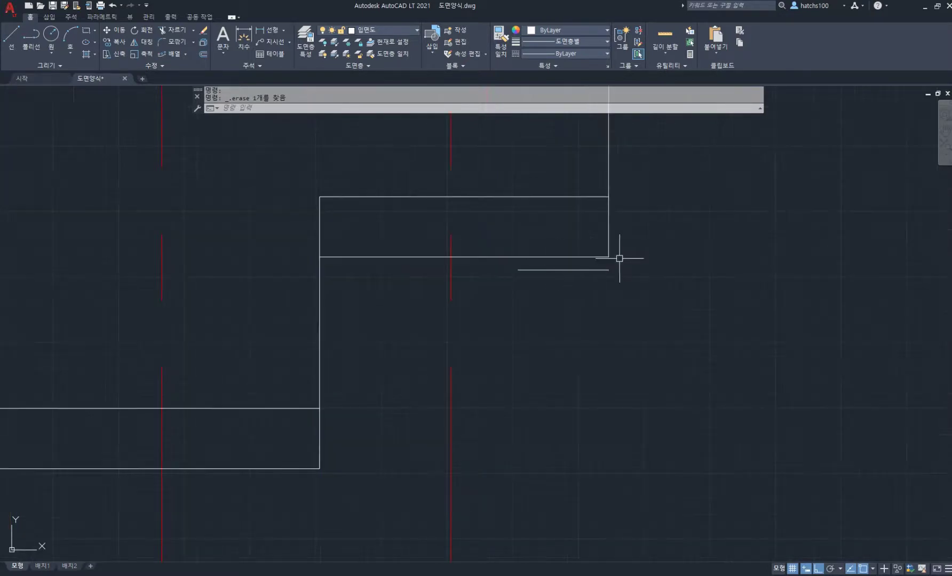
key(Return)
key(Return)
click(586, 270)
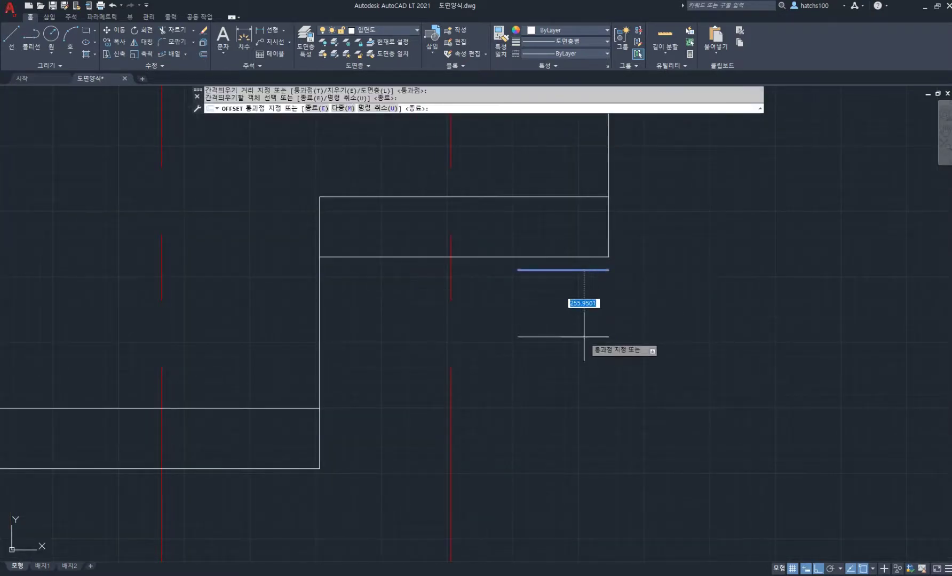
text(320)
key(Return)
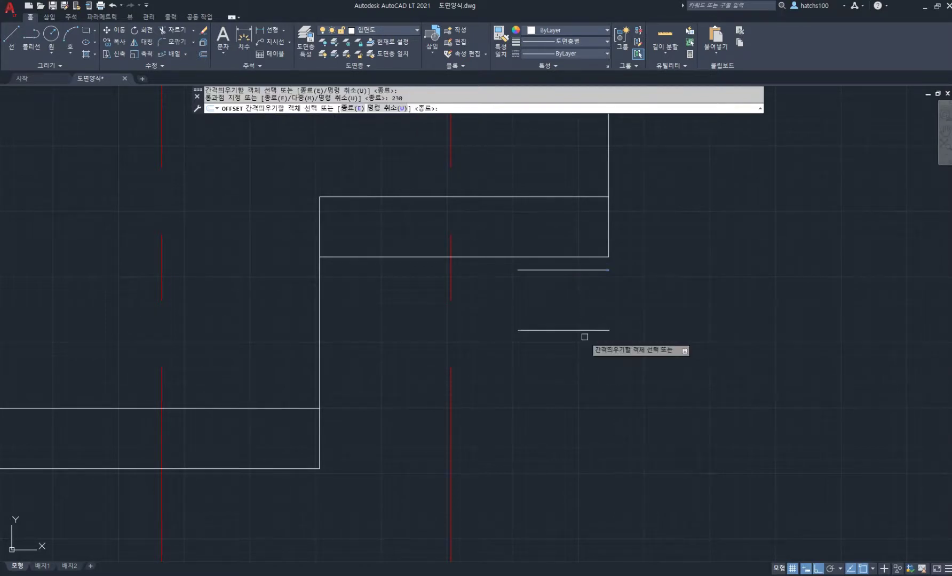
key(Return)
- Draw a vertical line from the rightmost bay's lower eave corner down to the end of the offset piece
text(l)
key(Return)
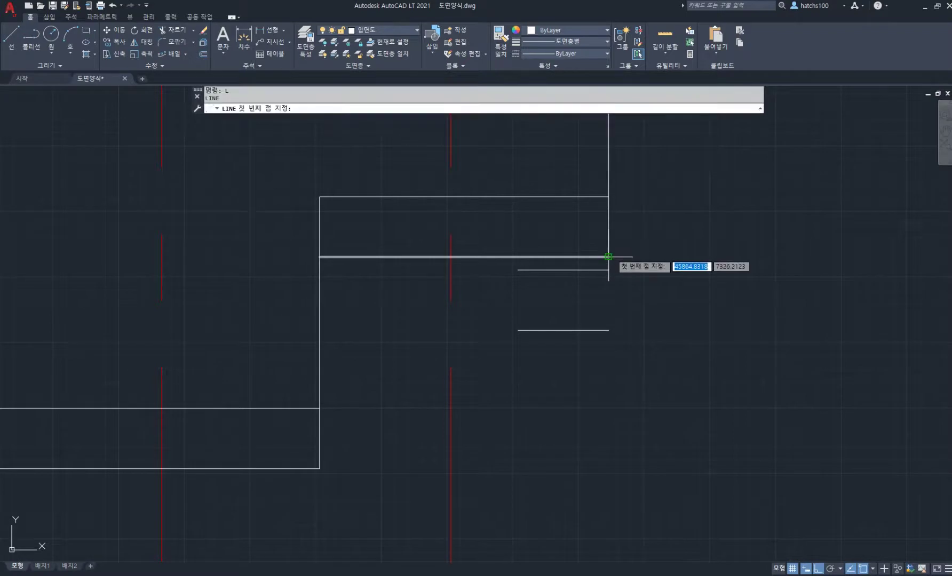
click(609, 258)
click(608, 331)
scroll(638, 367, down, 4)
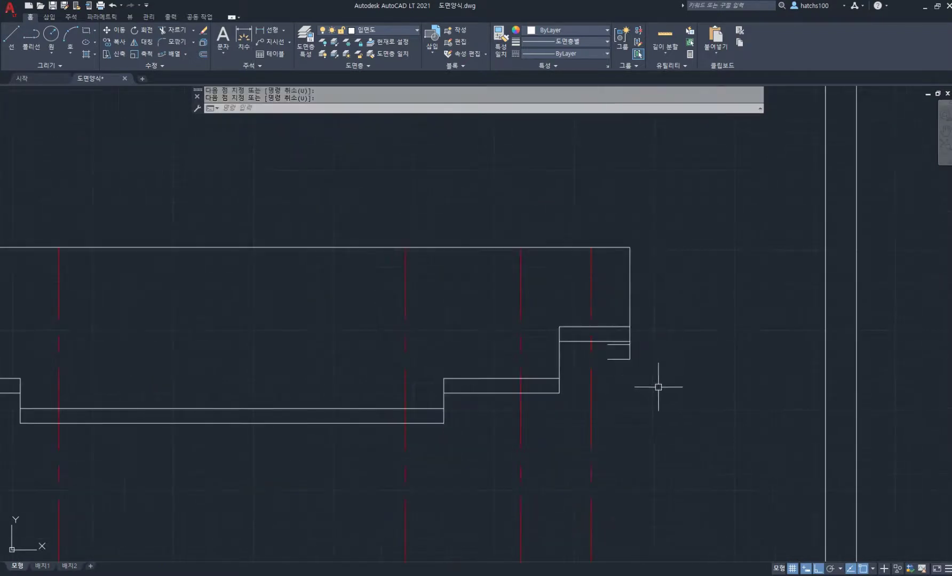
- Project the section's ground level across the front elevation as a horizontal ground line, erasing the connecting piece between section and elevation
scroll(680, 350, down, 3)
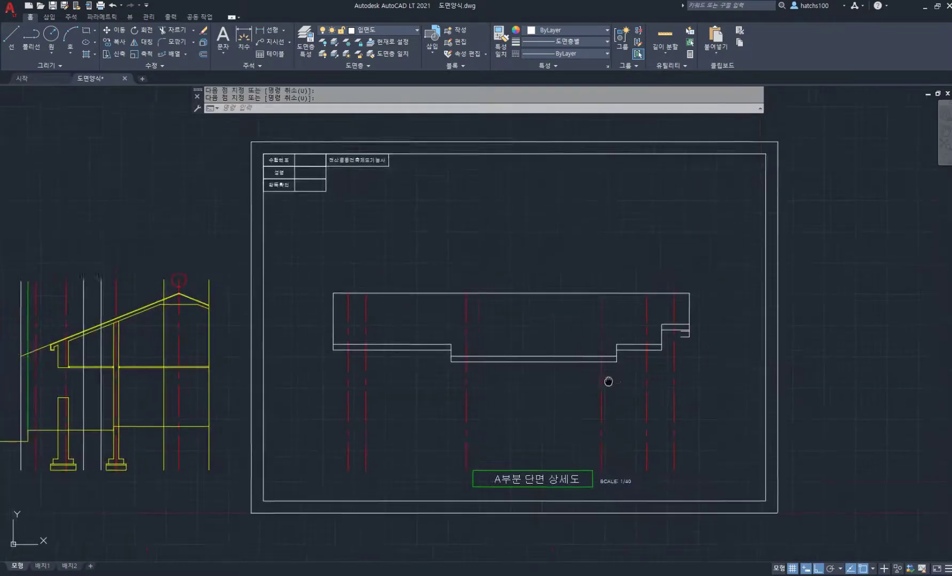
key(Return)
middle_drag(465, 351, 554, 334)
click(133, 395)
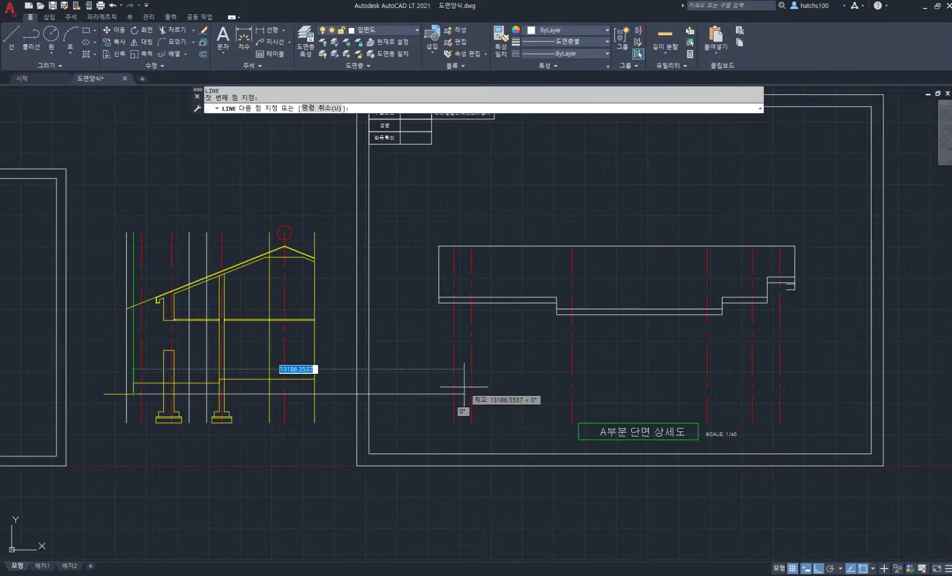
middle_drag(457, 389, 323, 379)
click(289, 383)
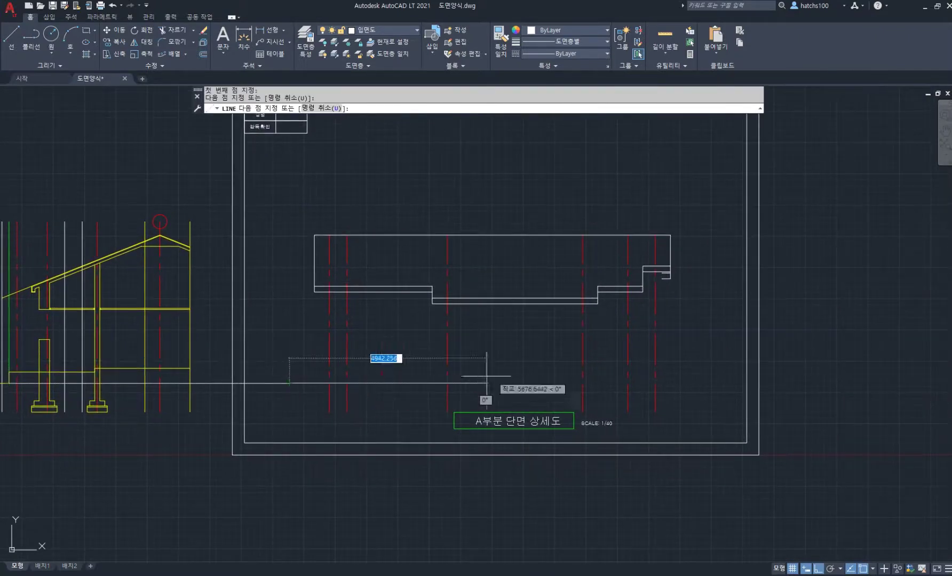
click(708, 383)
key(Return)
click(273, 384)
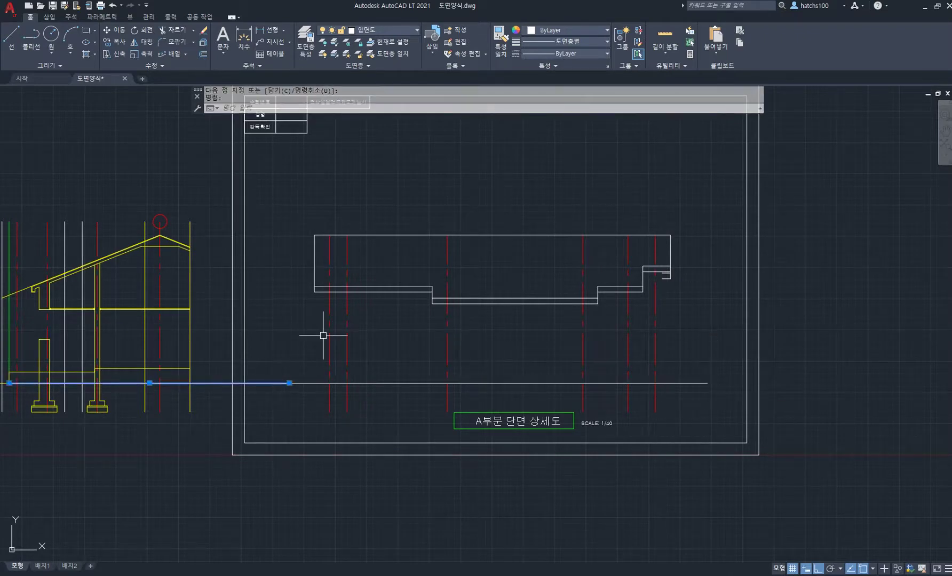
key(Delete)
- Switch to Adobe Acrobat Reader, examine the front walls and their grid lines on the floor plan, and return to AutoCAD
scroll(340, 339, up, 4)
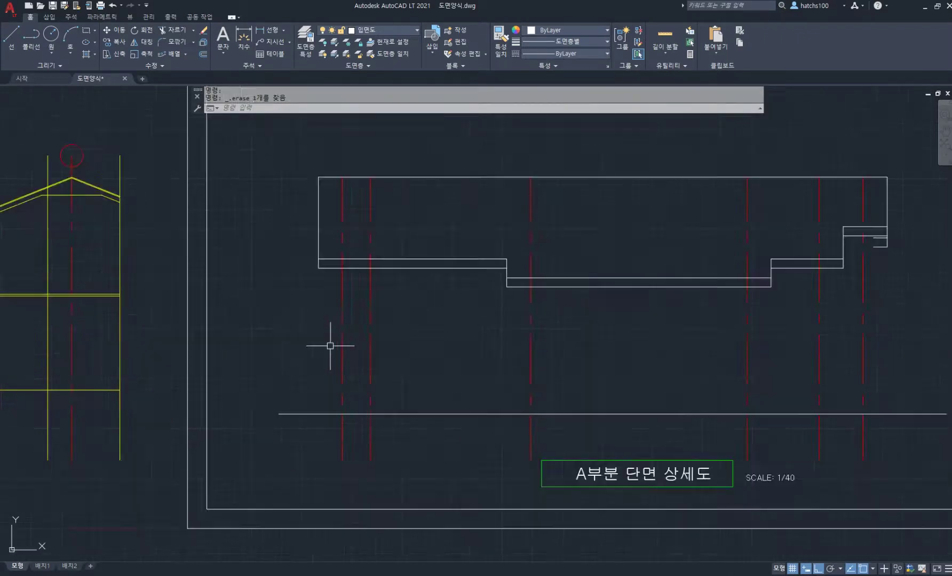
middle_drag(374, 357, 271, 355)
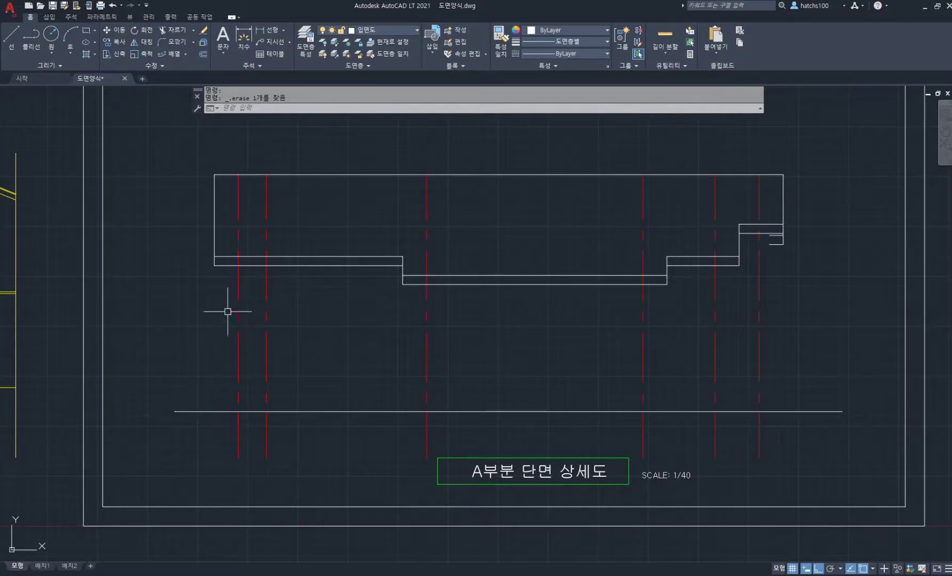
key(alt+Tab)
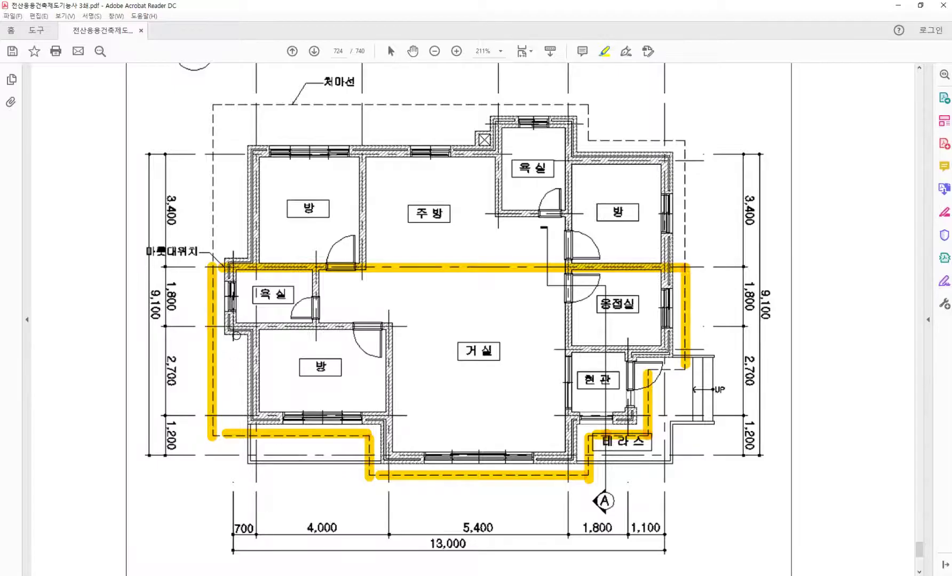
scroll(372, 454, up, 1)
ctrl+scroll(354, 503, up, 2)
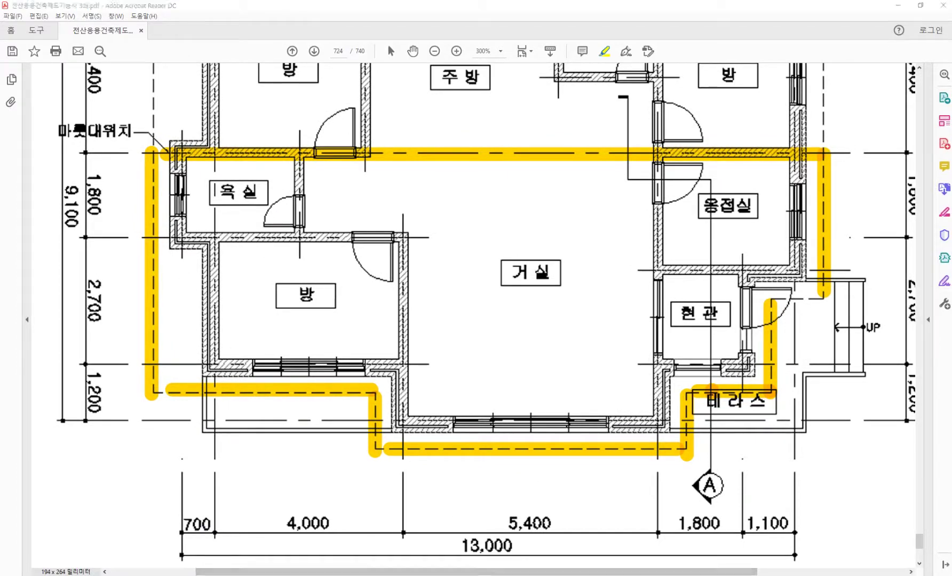
key(alt+Tab)
- Offset the elevation's three left centre lines 320 to the left for the outer wall faces
text(o)
key(Return)
key(Return)
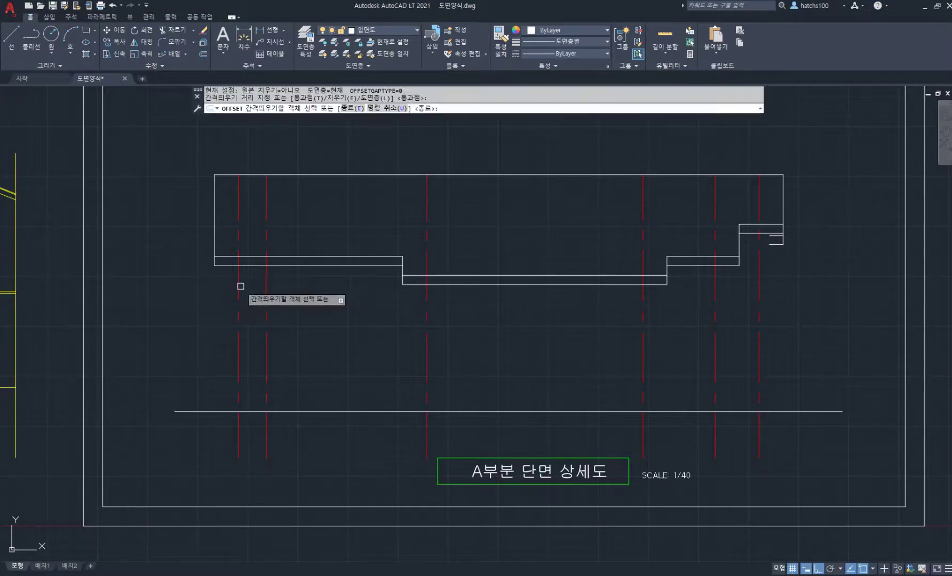
click(238, 283)
text(3)
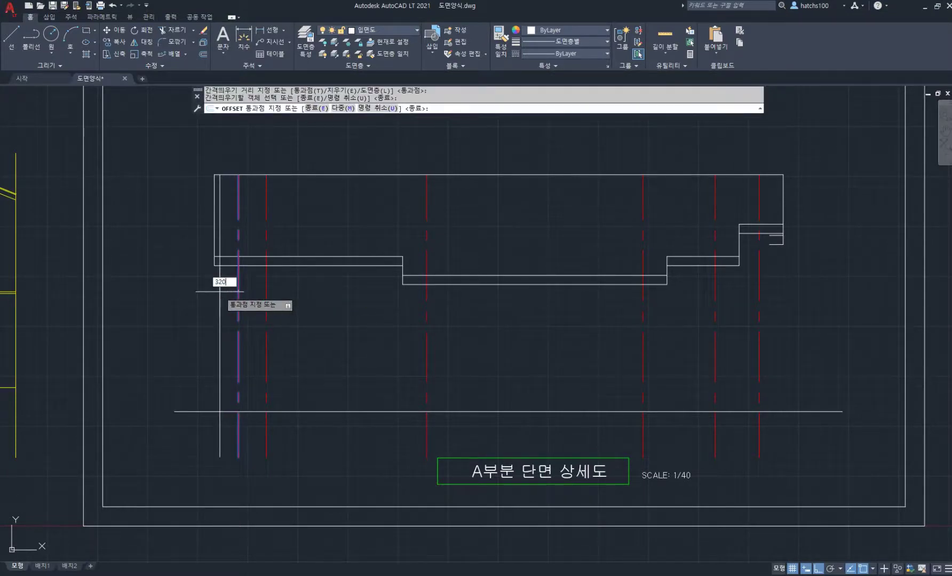
text(20)
key(Return)
click(266, 287)
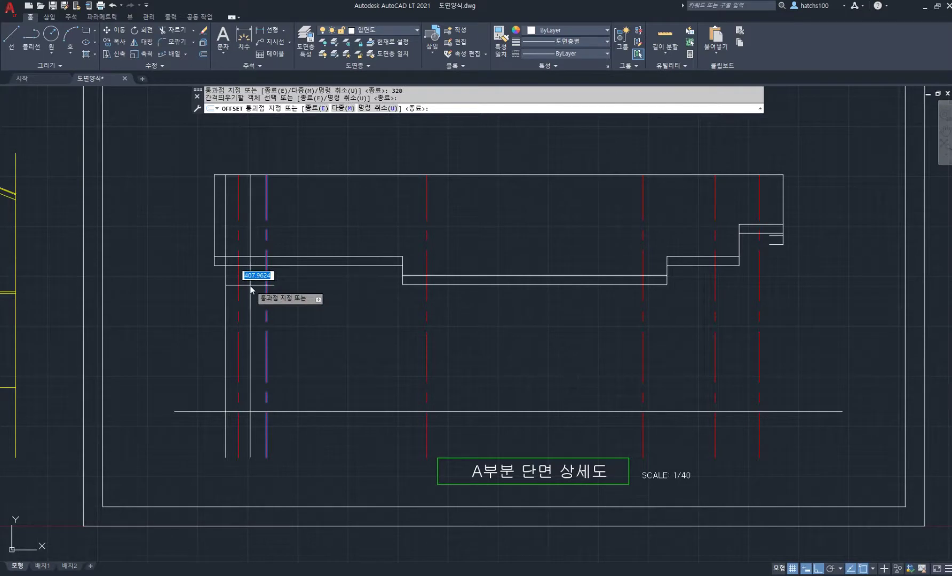
click(253, 288)
click(426, 314)
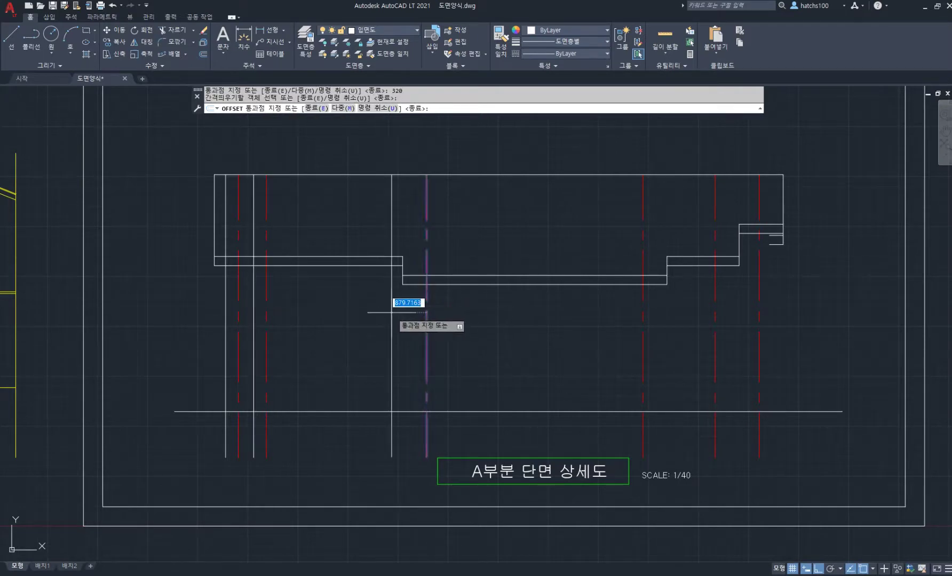
text(320)
key(Return)
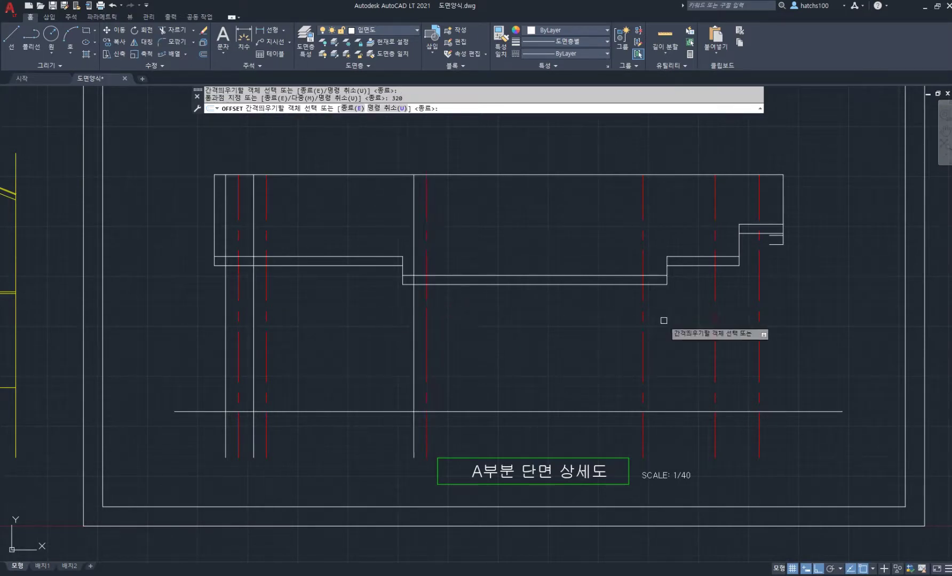
- Offset the elevation's three right centre lines 320 to the right for the outer wall faces
click(643, 299)
click(656, 307)
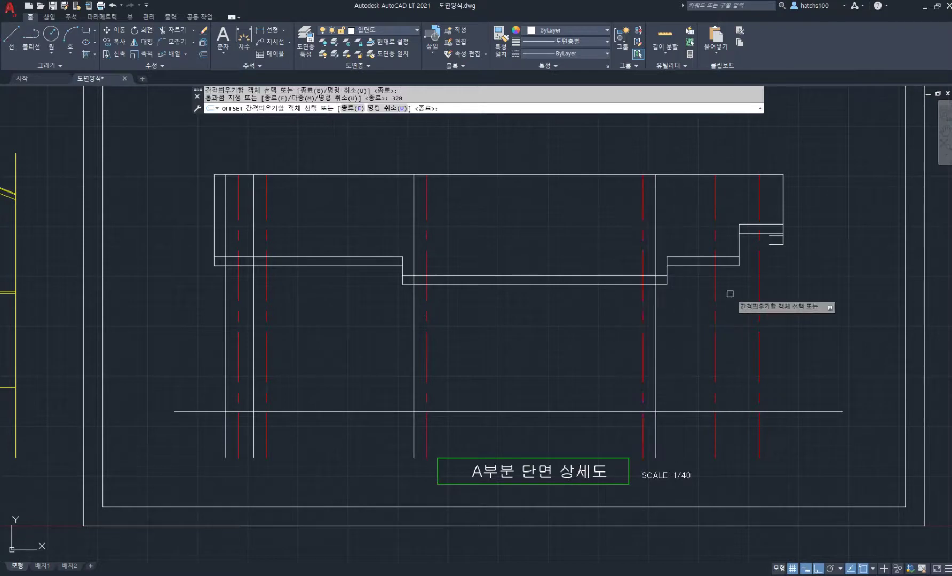
click(715, 297)
text(320)
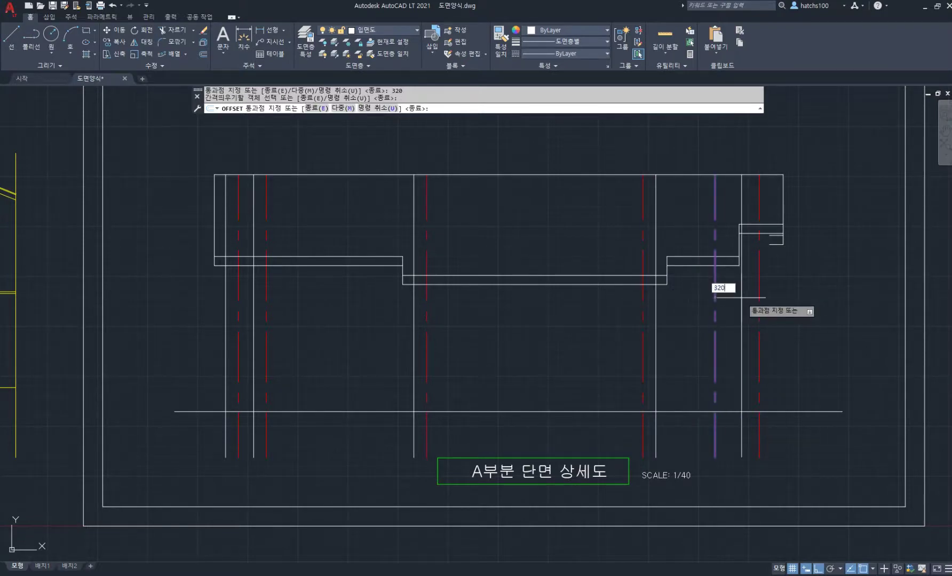
key(Return)
click(759, 291)
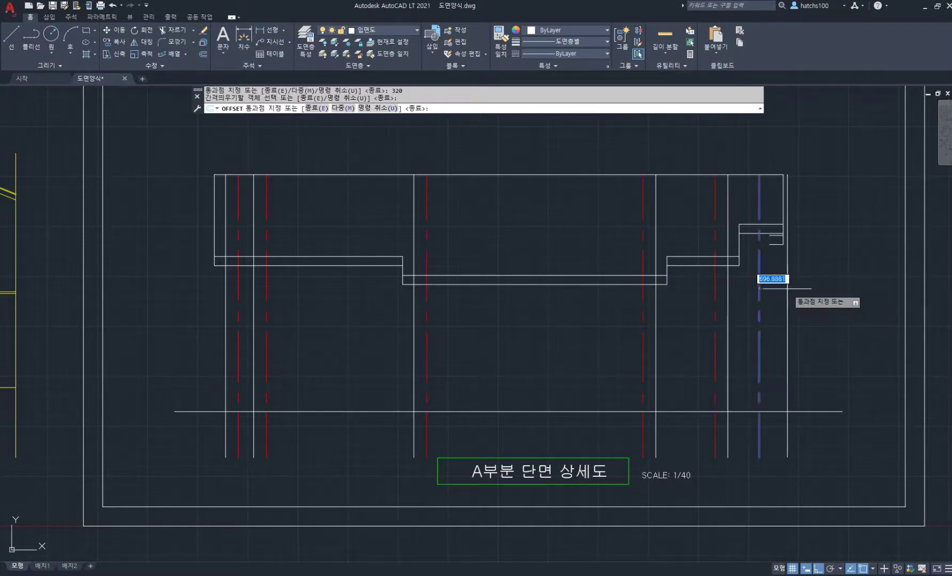
click(788, 289)
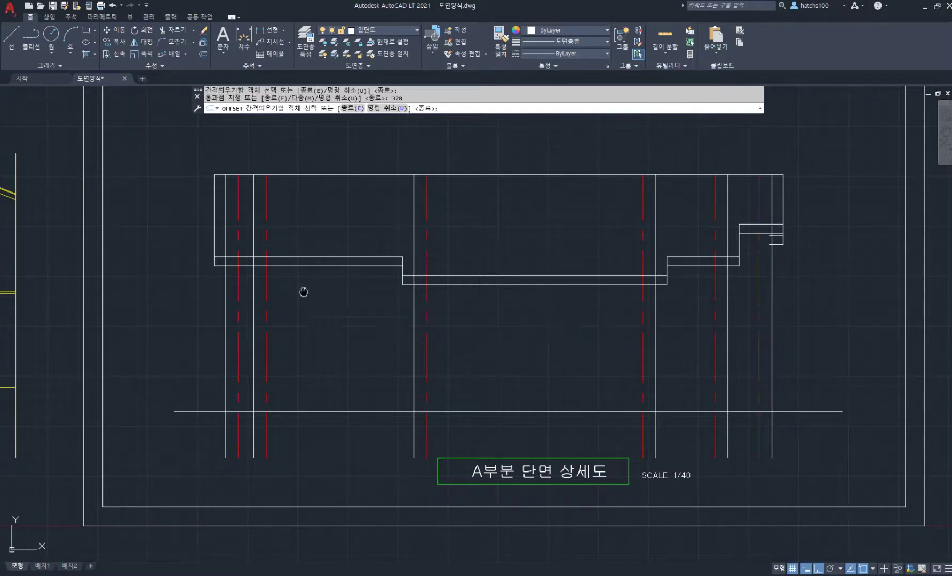
middle_drag(303, 292, 364, 281)
key(Return)
- Draw three vertical wall lines from the eave underside to the ground line along the elevation's three left offset lines
text(L)
key(Return)
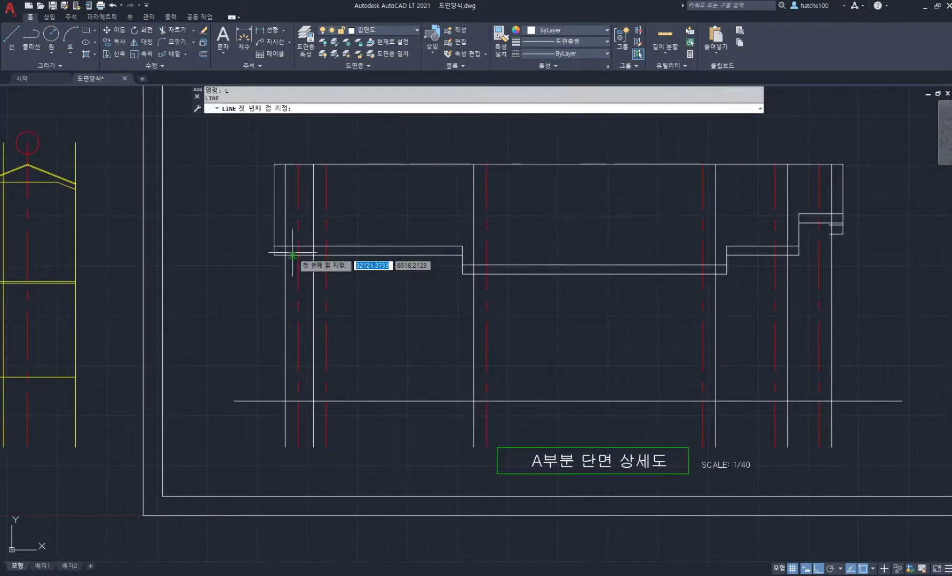
click(285, 401)
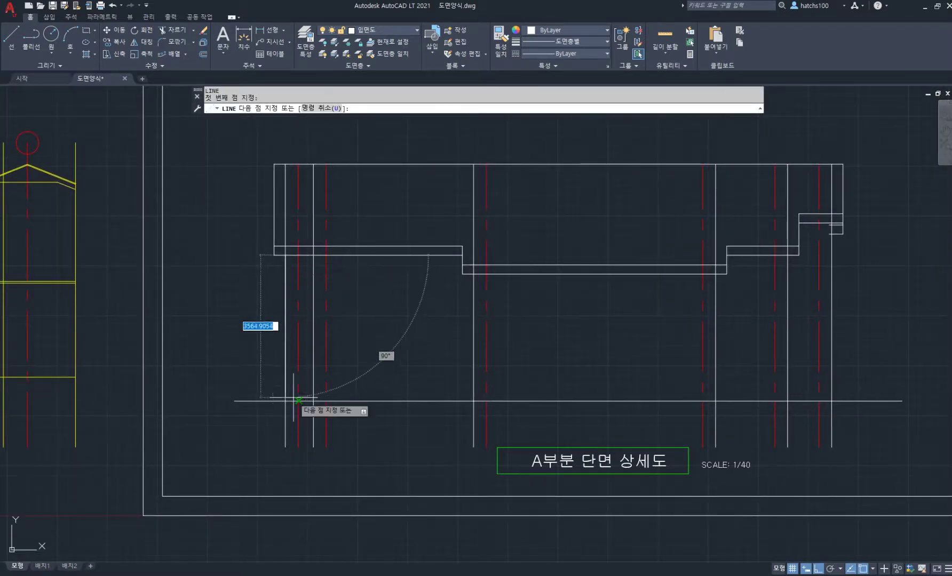
key(Return)
key(Return)
click(313, 256)
click(313, 401)
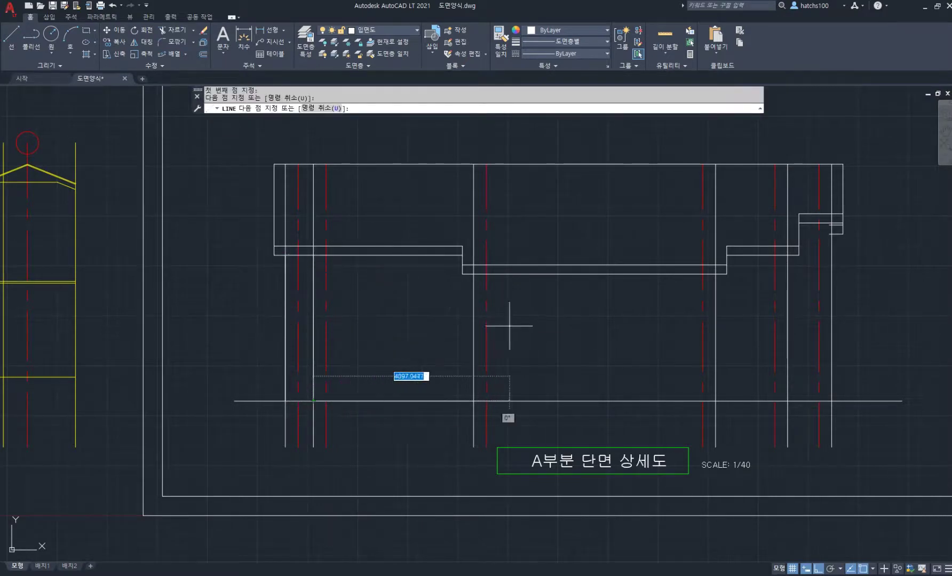
middle_drag(481, 295, 436, 282)
key(Return)
key(Return)
click(427, 262)
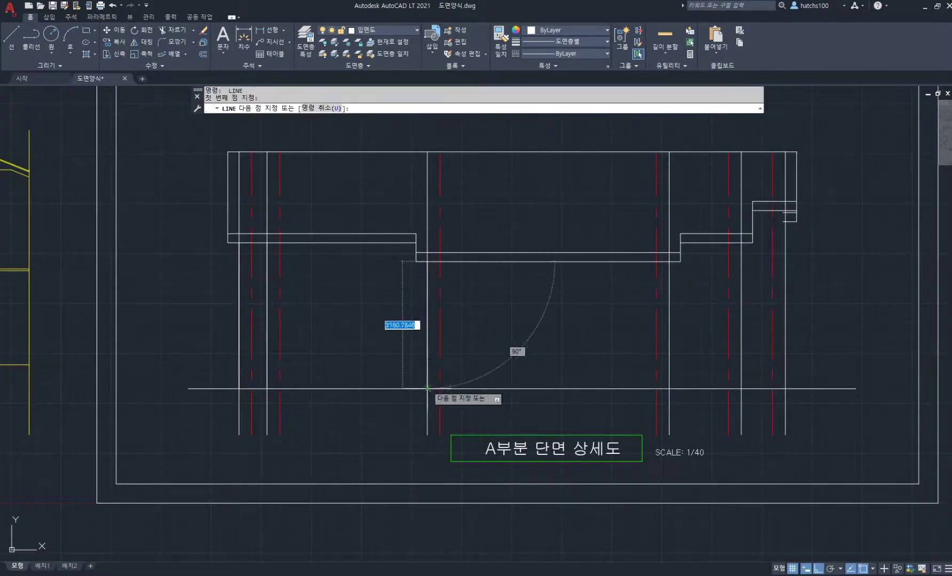
click(427, 389)
key(Return)
- Draw three vertical wall lines from the eave underside to the ground line along the elevation's three right offset lines
key(Return)
click(669, 262)
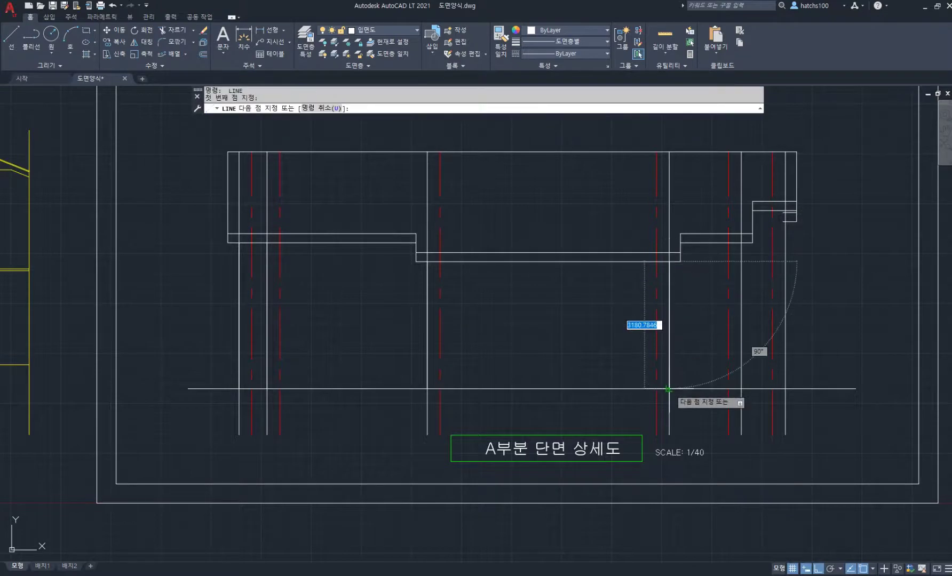
click(667, 388)
key(Return)
key(Return)
click(741, 242)
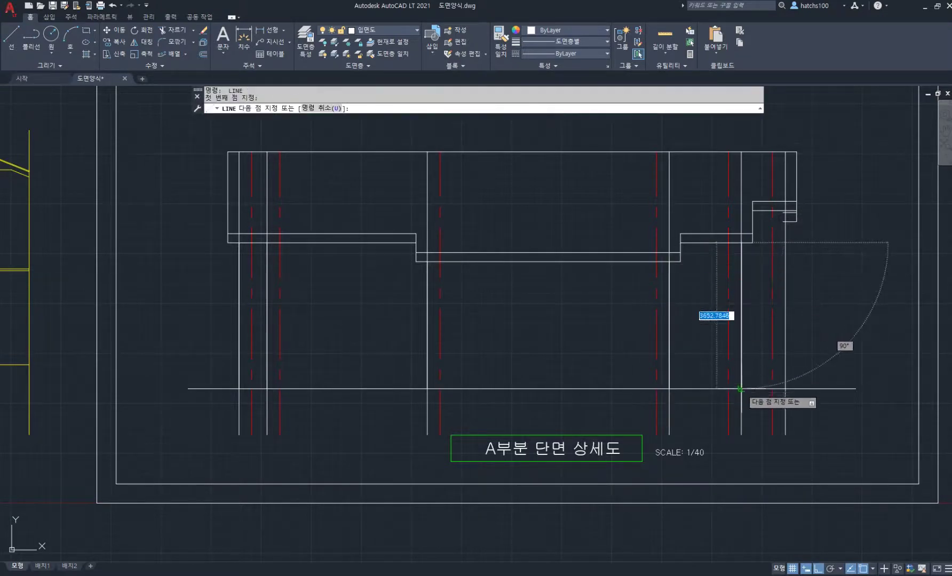
click(741, 388)
key(Return)
key(Return)
click(785, 211)
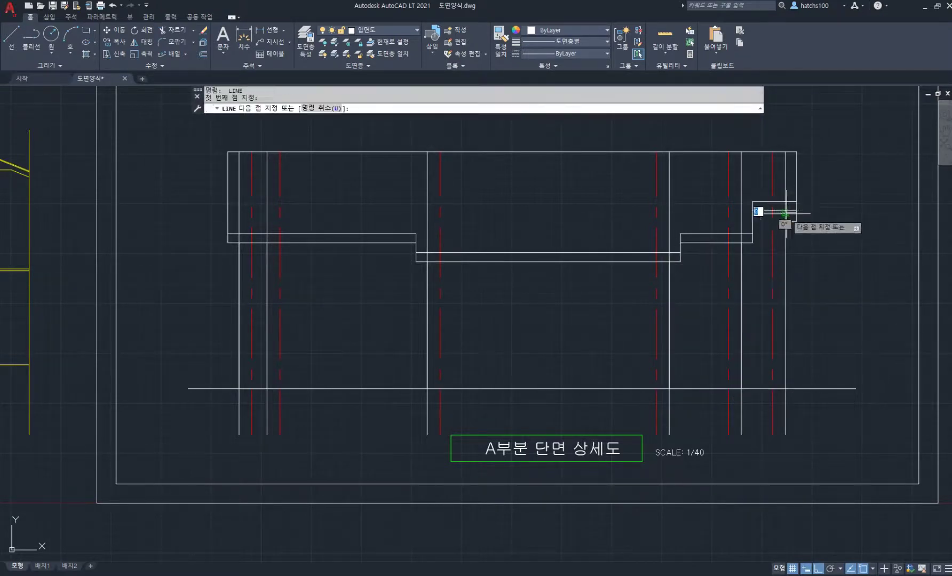
click(785, 388)
key(Return)
- Erase the six full-height offset lines that run through the roof and below the ground line
click(785, 416)
click(741, 419)
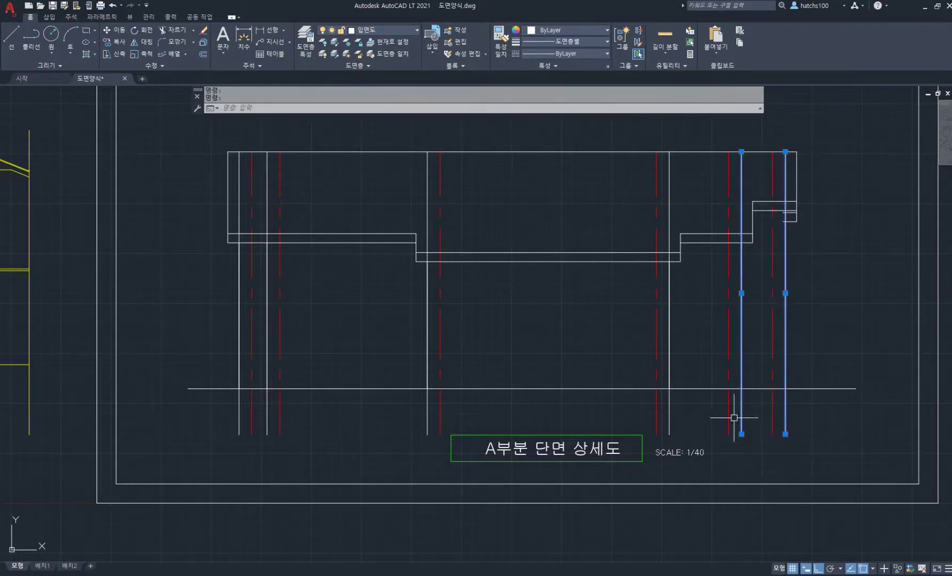
click(669, 404)
click(427, 408)
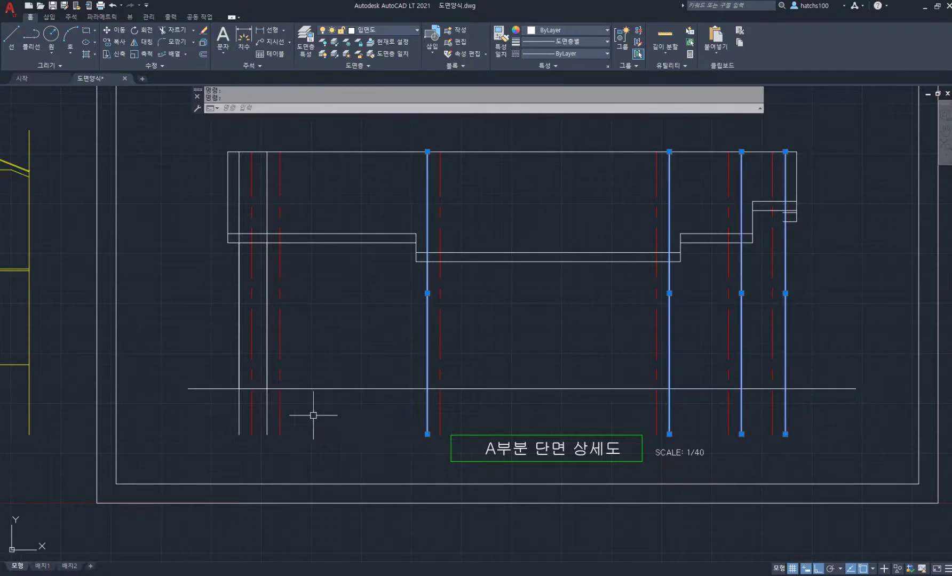
click(267, 414)
click(239, 415)
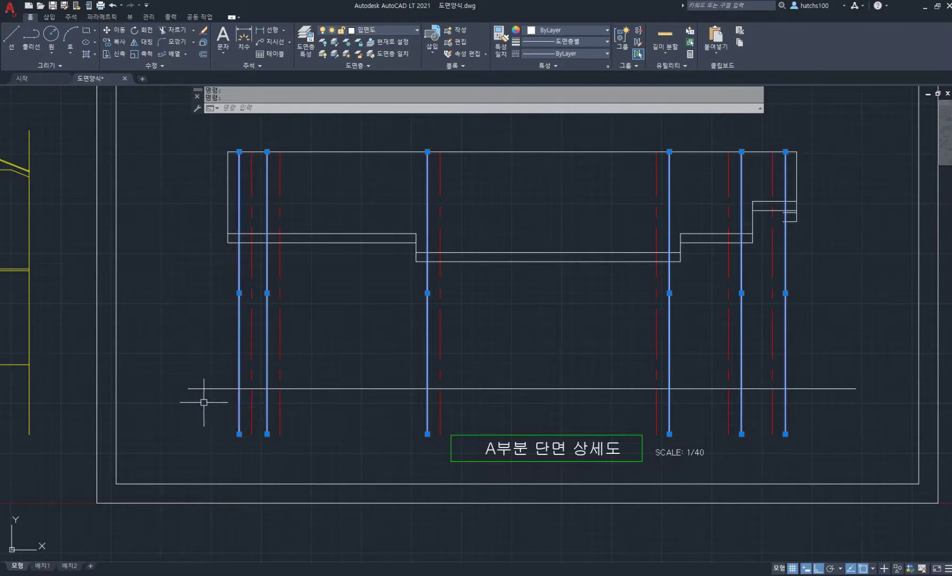
key(Delete)
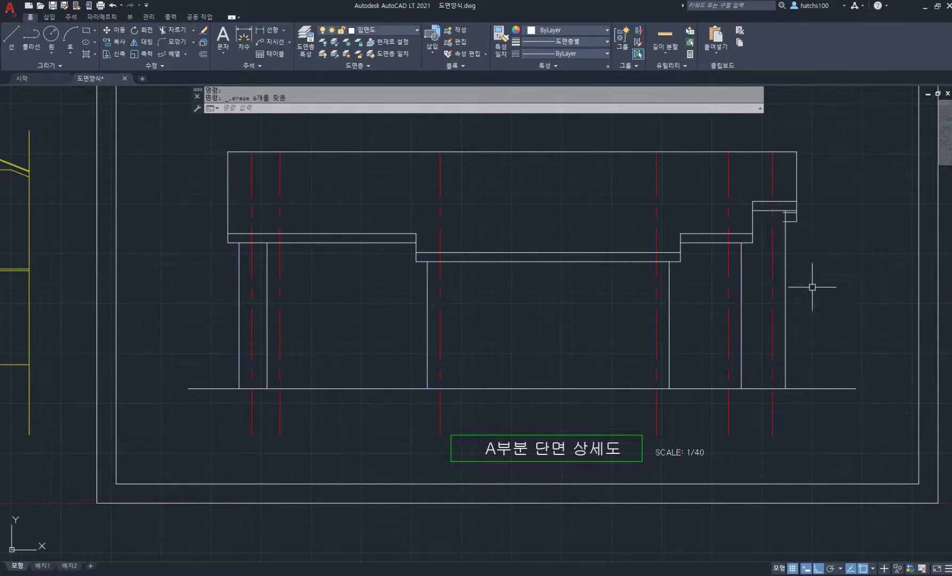
- Trim the ground line's overhanging ends beyond the leftmost and rightmost wall lines
text(tr)
key(Return)
click(839, 323)
click(814, 396)
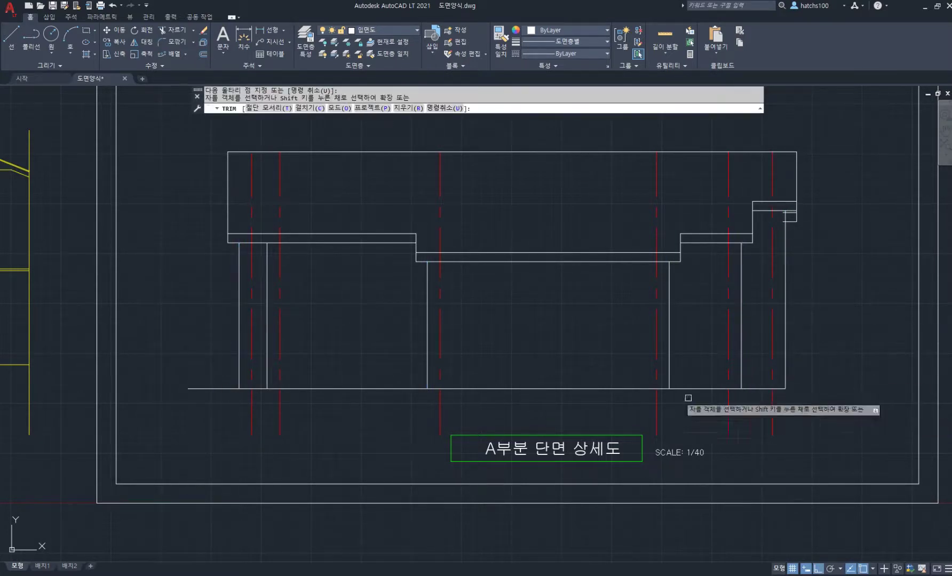
click(166, 357)
click(233, 395)
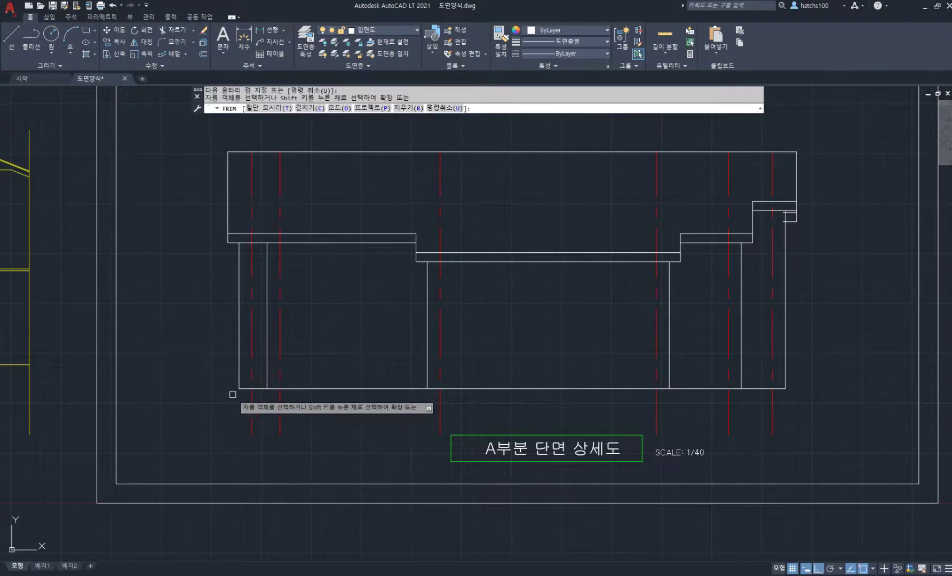
- Trim the two short eave lines at the elevation's right end where they extend inward past the outer wall
scroll(762, 209, up, 6)
click(738, 210)
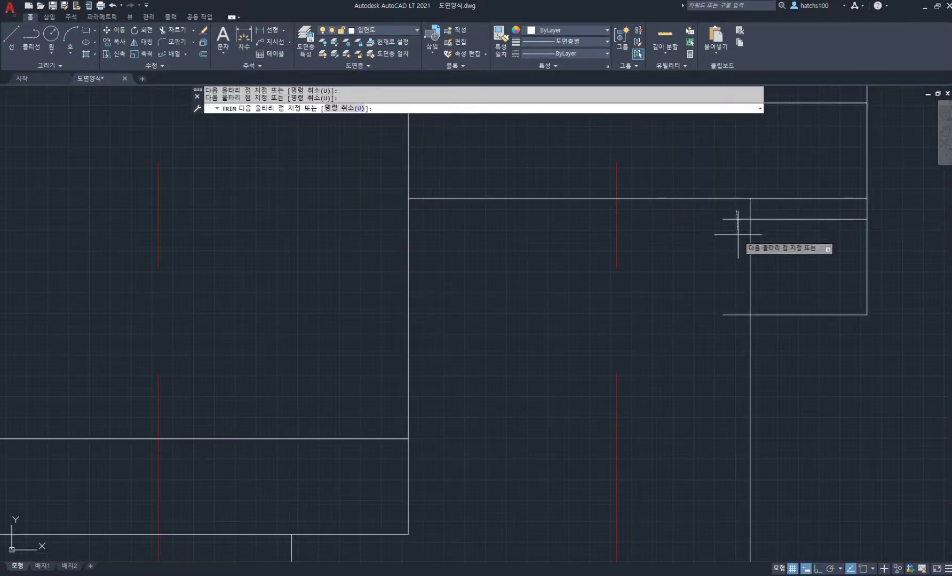
click(715, 360)
scroll(746, 337, down, 4)
key(space)
scroll(787, 351, down, 4)
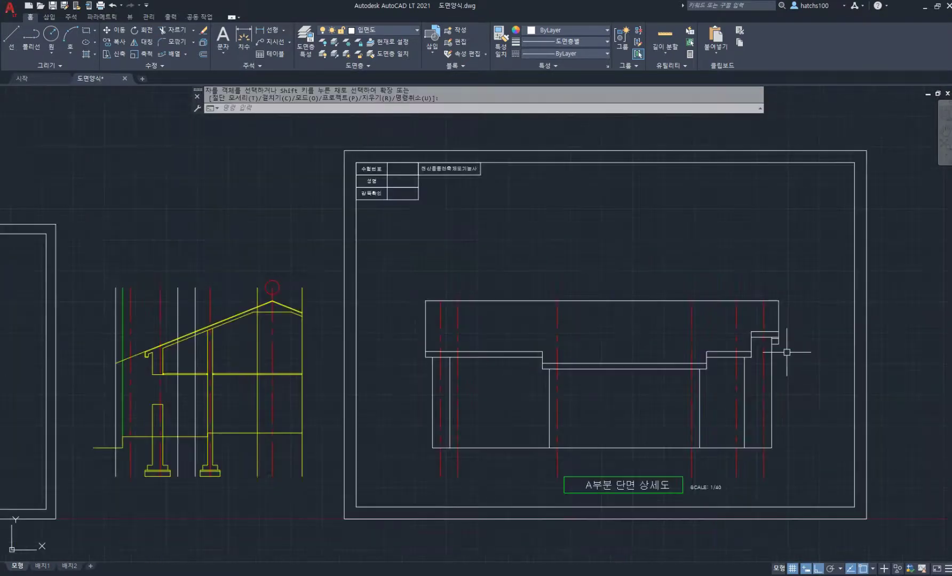
middle_drag(787, 352, 779, 315)
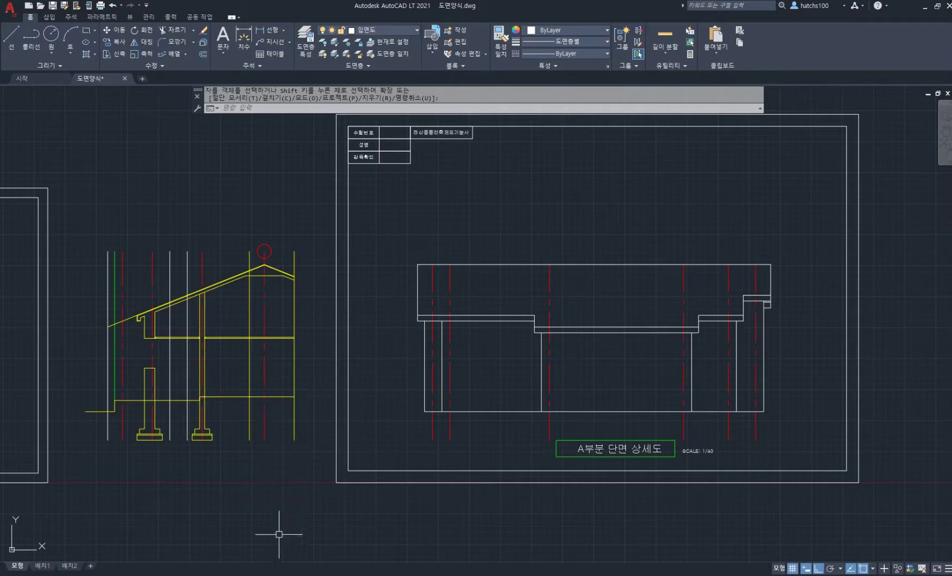
- Switch to Adobe Acrobat Reader, review the front side of the floor plan, and return to AutoCAD
key(alt+Tab)
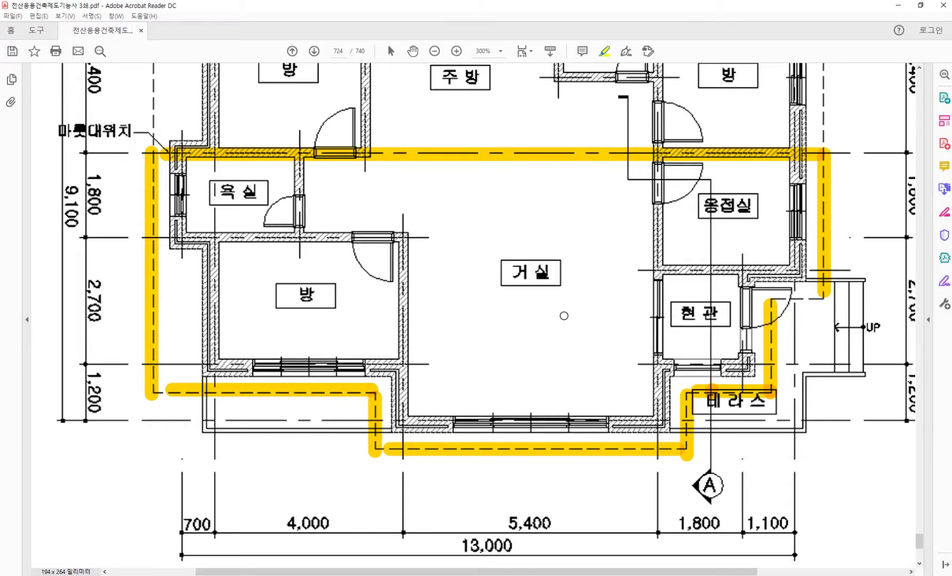
key(alt+Tab)
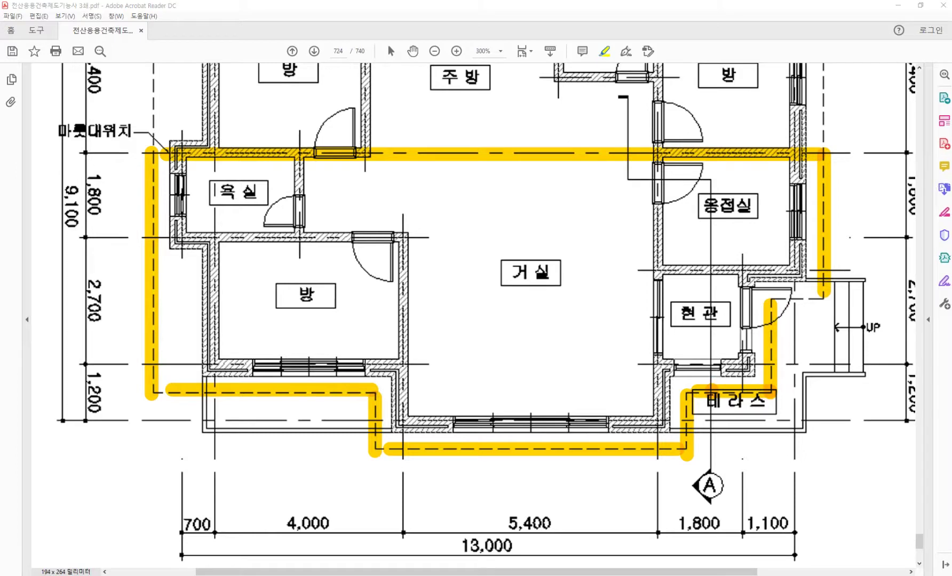
key(alt+Tab)
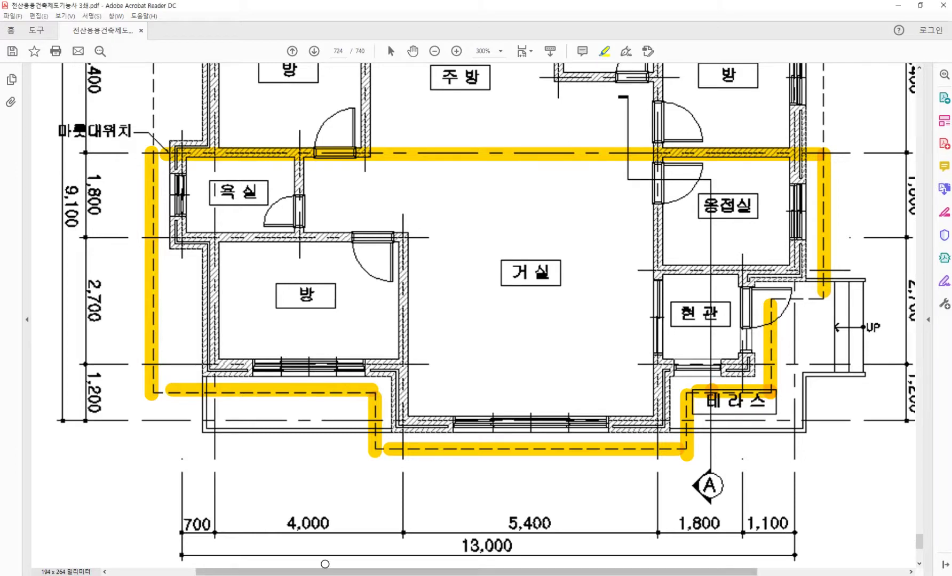
key(alt+Tab)
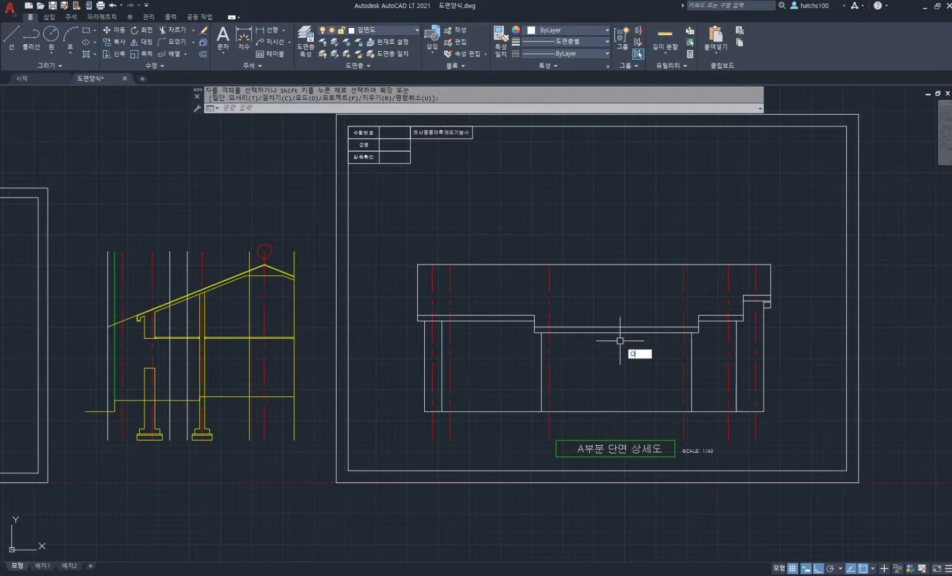
- Offset the ground line 600 upward, and offset the resulting line another 2355 upward
key(Return)
key(Return)
click(622, 411)
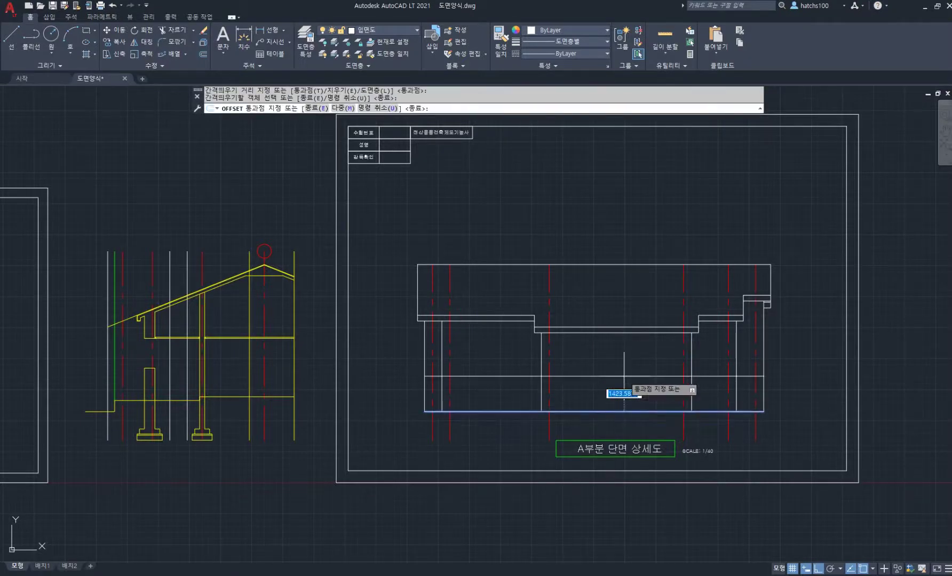
text(600)
key(Return)
click(622, 396)
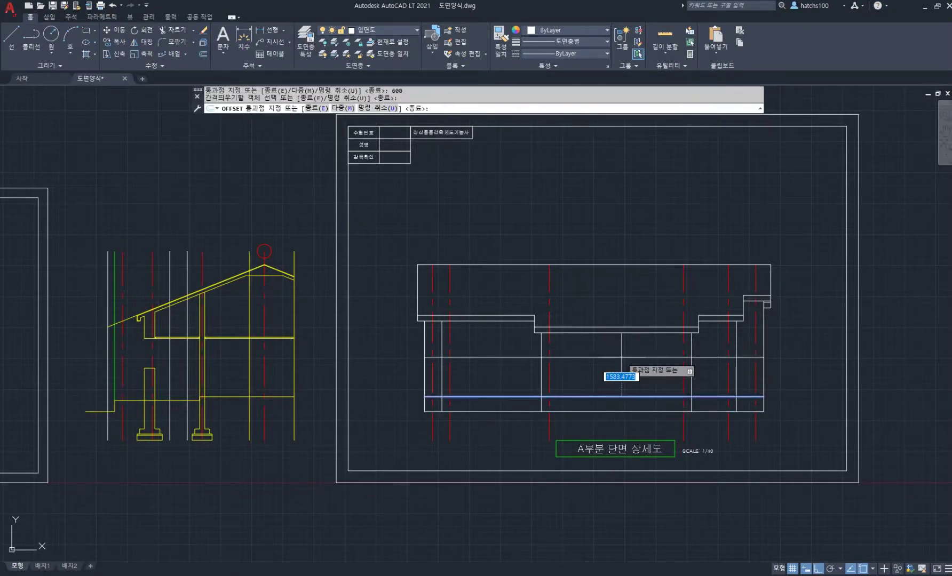
text(2355)
key(Return)
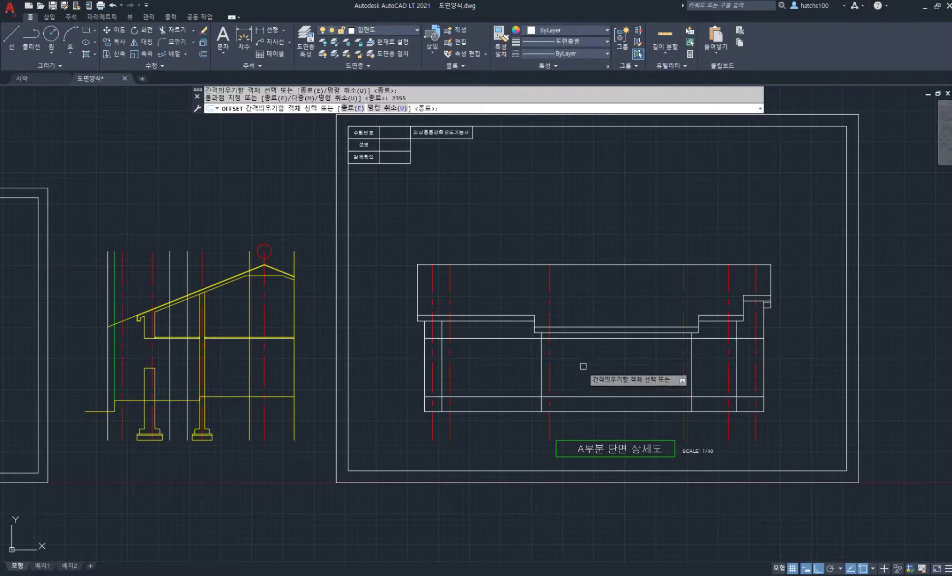
key(Return)
- Check the terraces and entrance steps on the floor plan in Adobe Acrobat Reader and return to AutoCAD
scroll(477, 408, up, 2)
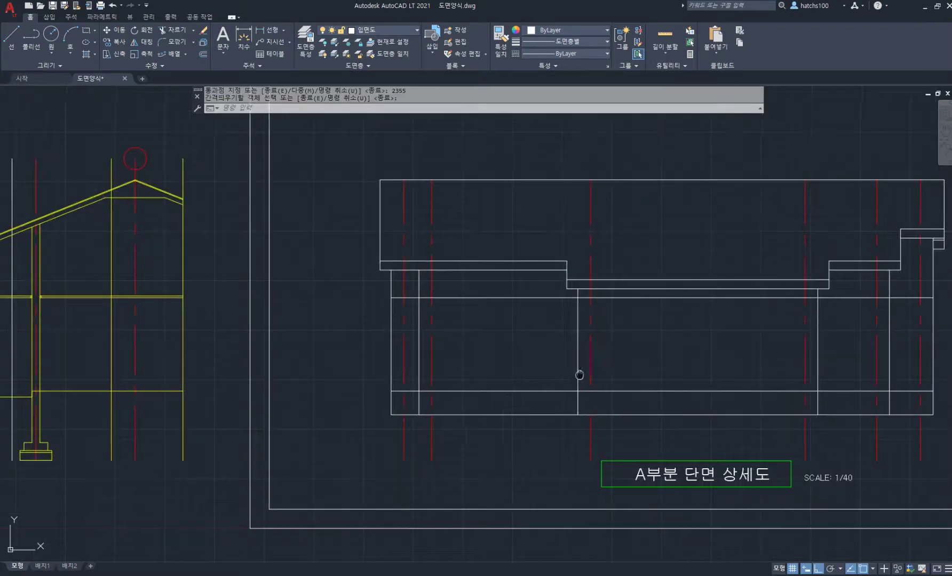
middle_drag(655, 378, 485, 395)
key(alt+Tab)
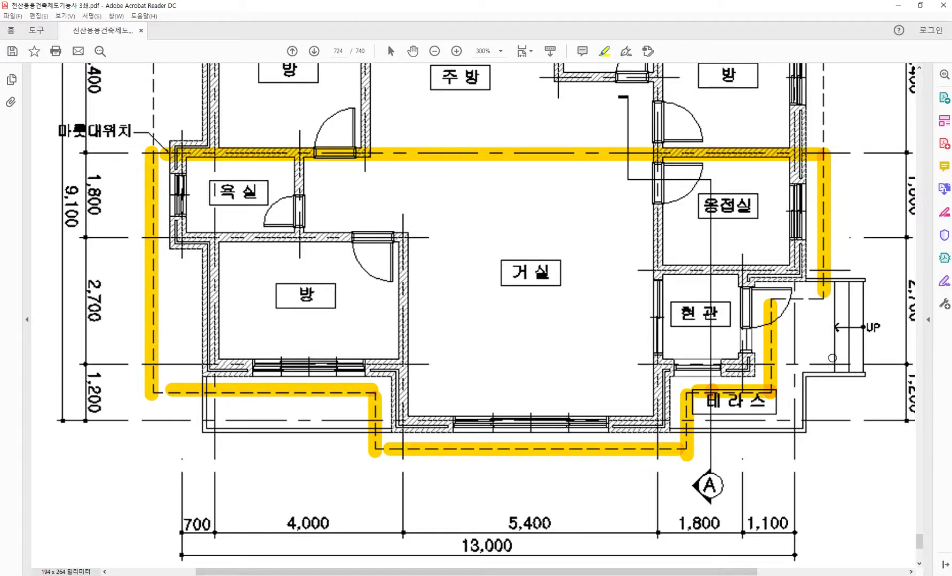
key(alt+Tab)
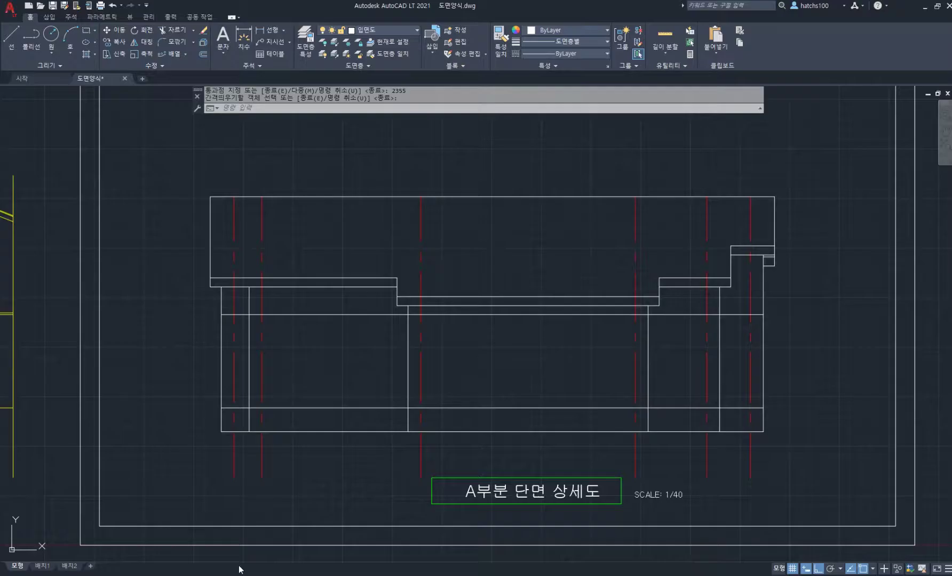
- Draw the left terrace outline 450 up from the second wall line's base and horizontally across to the third wall line
scroll(255, 417, up, 2)
text(l)
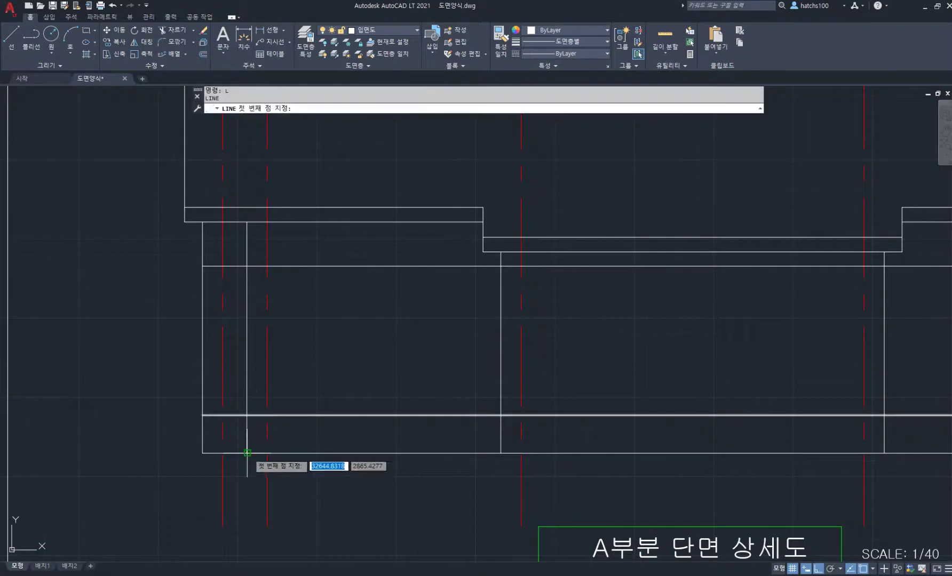
key(Return)
click(247, 453)
text(450)
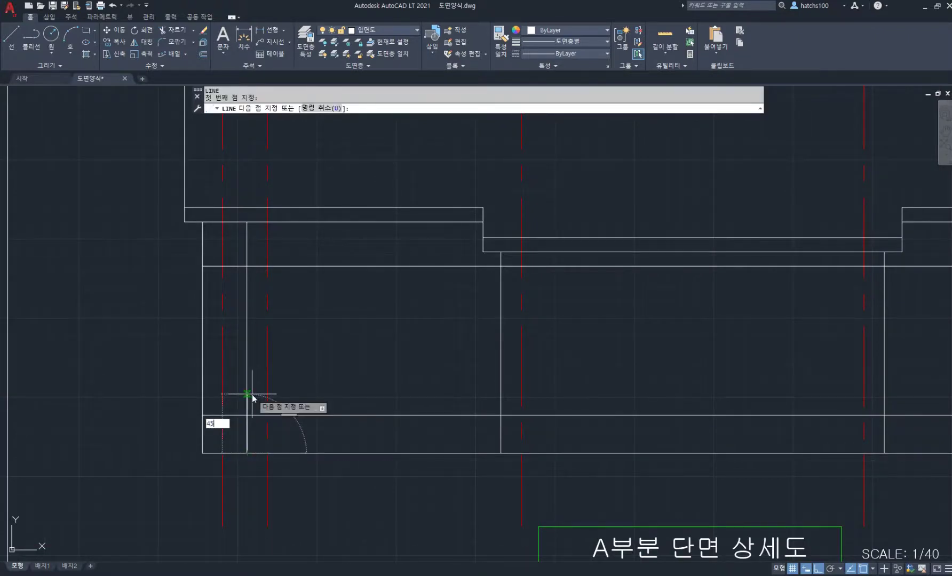
key(Return)
click(501, 426)
key(Return)
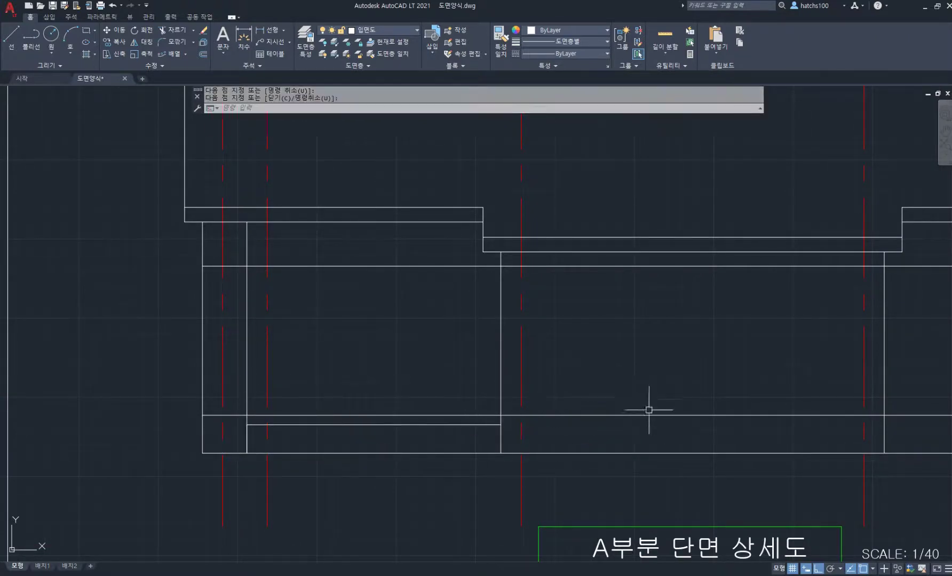
- Examine the entrance terrace and steps enlarged on the floor plan in Adobe Acrobat Reader, and return to the elevation's right end in AutoCAD
middle_drag(649, 410, 195, 389)
scroll(578, 411, up, 2)
middle_drag(649, 422, 545, 424)
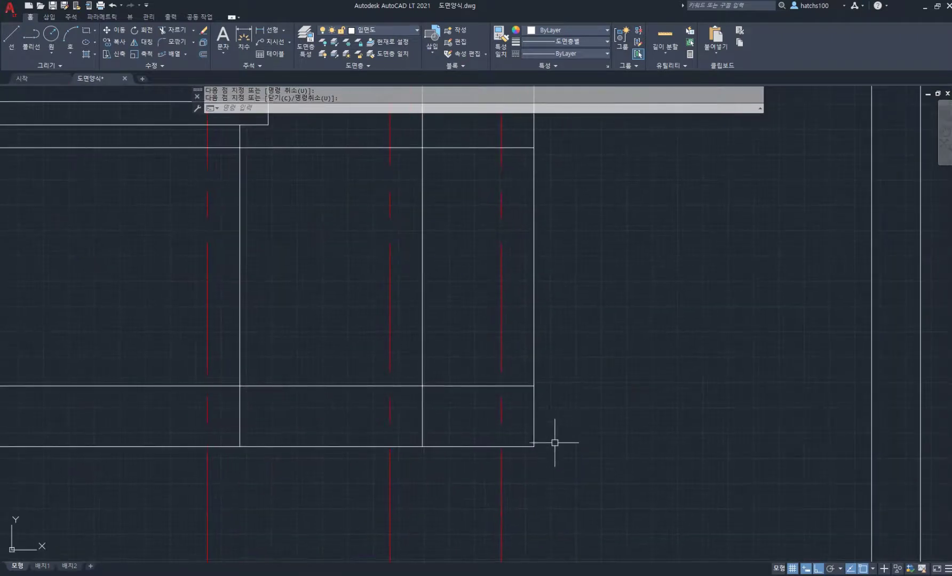
key(alt+Tab)
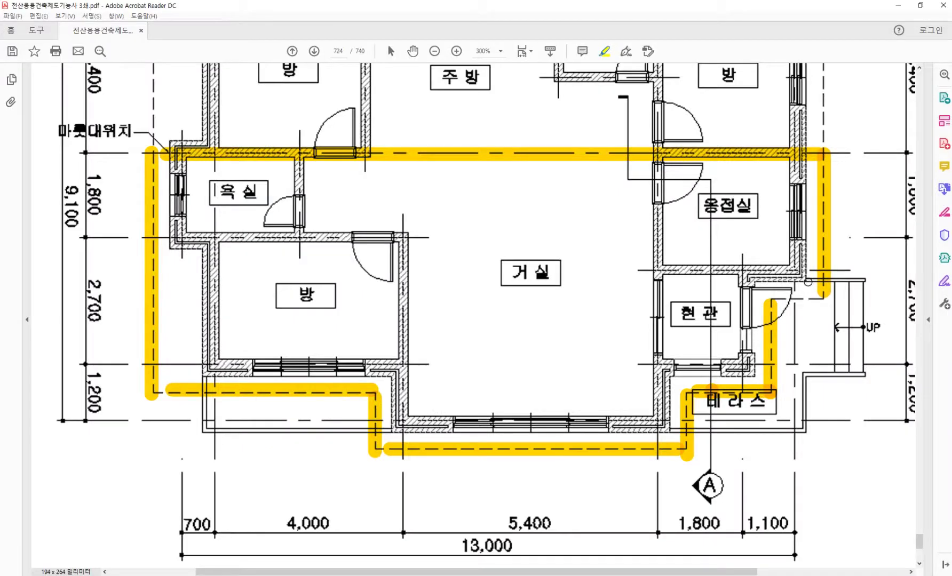
ctrl+scroll(876, 311, up, 1)
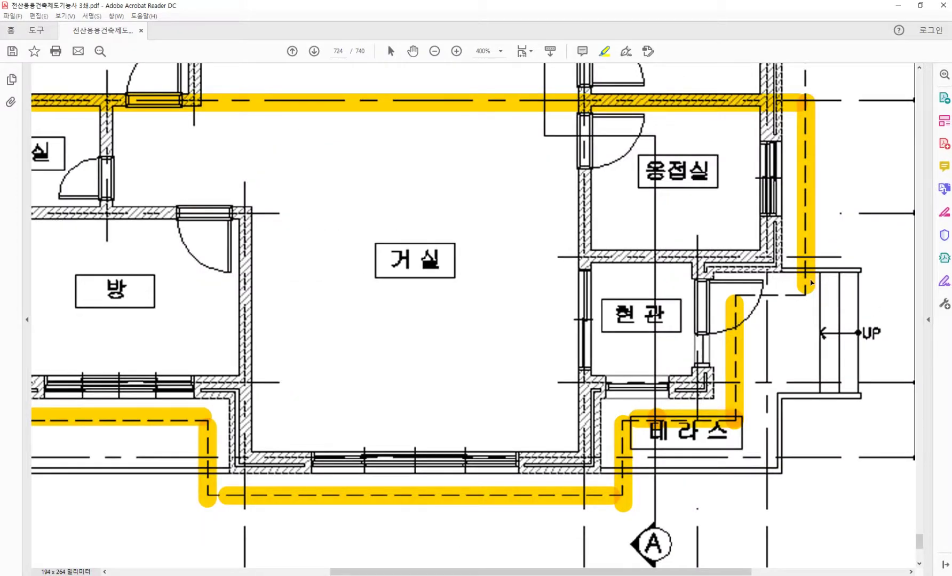
key(alt+Tab)
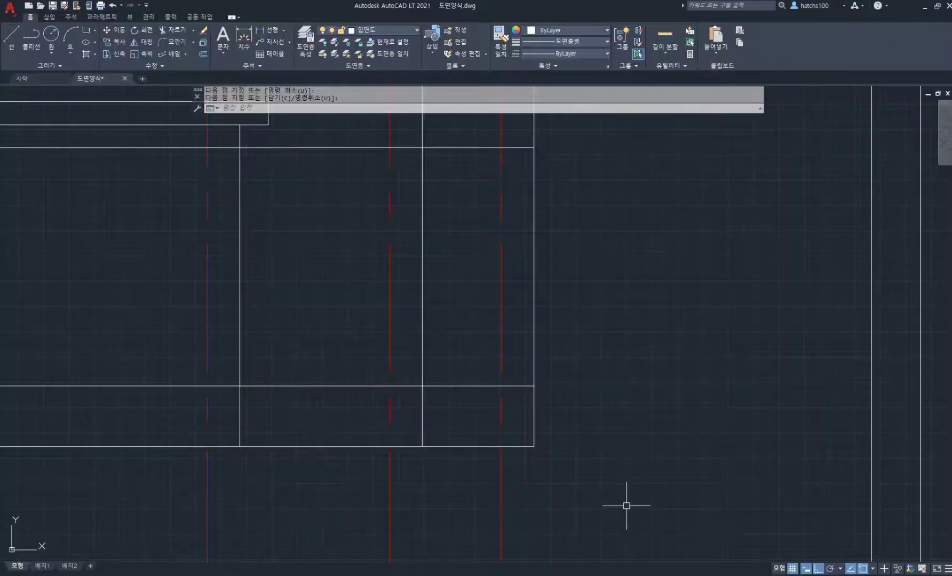
- Draw the entrance steps' profile from the outer right wall's base: extend the ground line outward, with three 150 risers and two 300 treads
text(ㄴ)
key(Return)
click(534, 446)
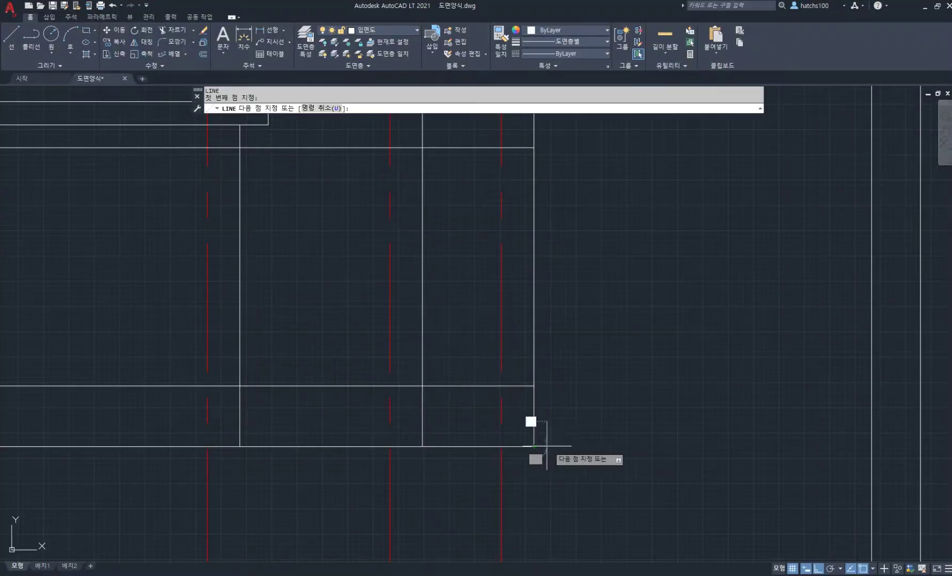
click(663, 445)
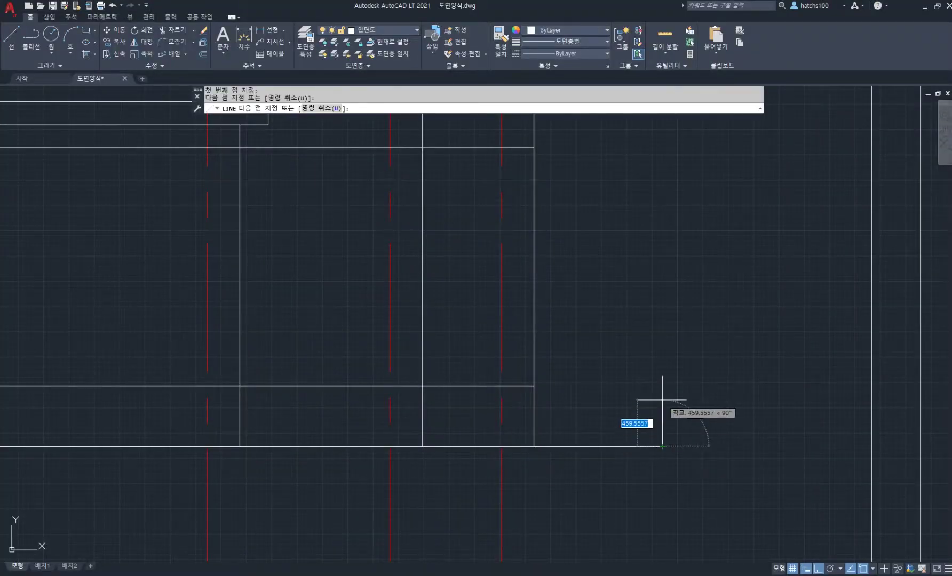
text(150)
key(Return)
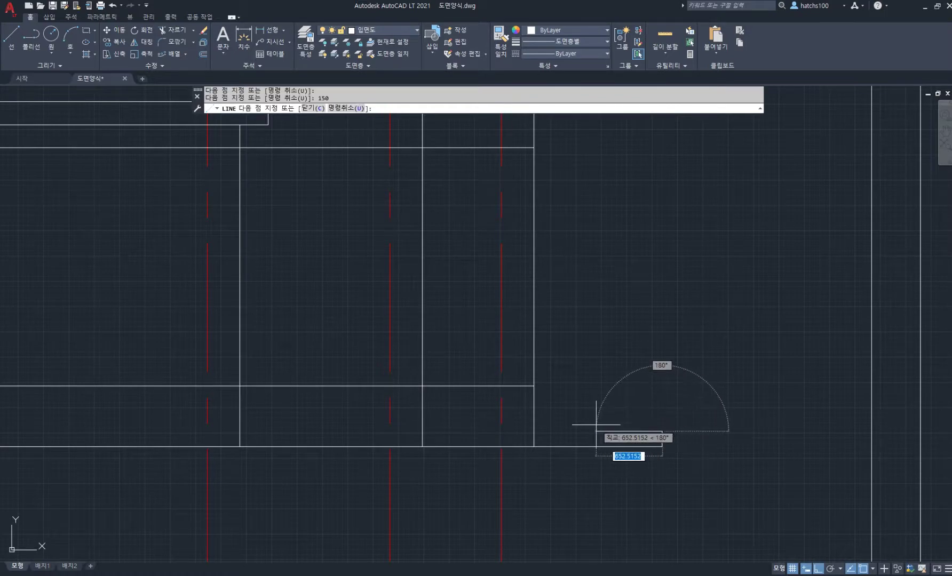
text(300)
key(Return)
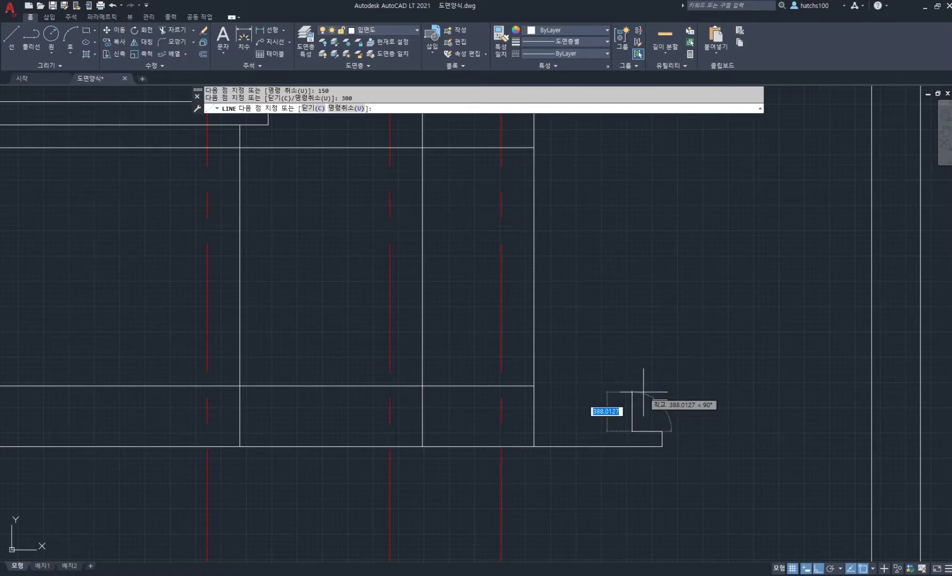
text(150)
key(Return)
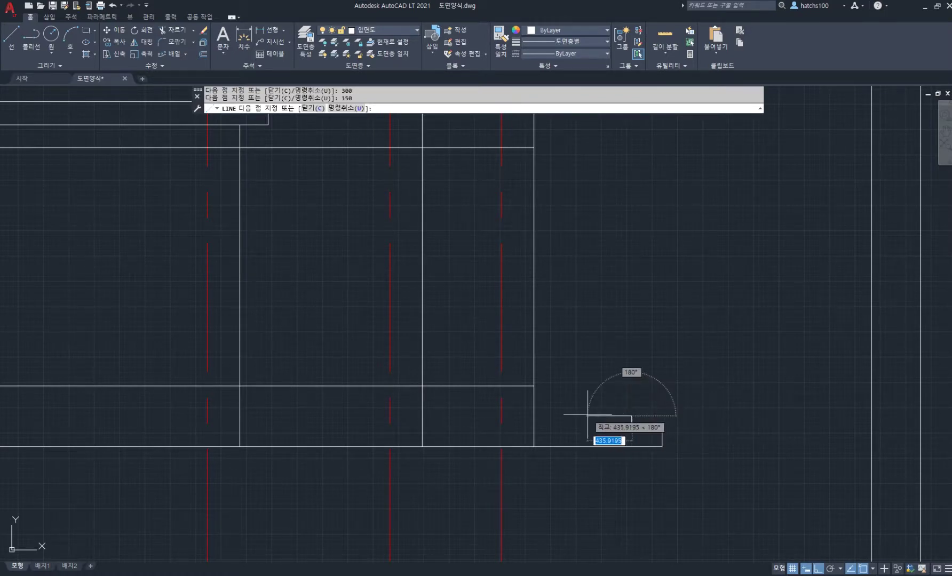
text(300)
key(Return)
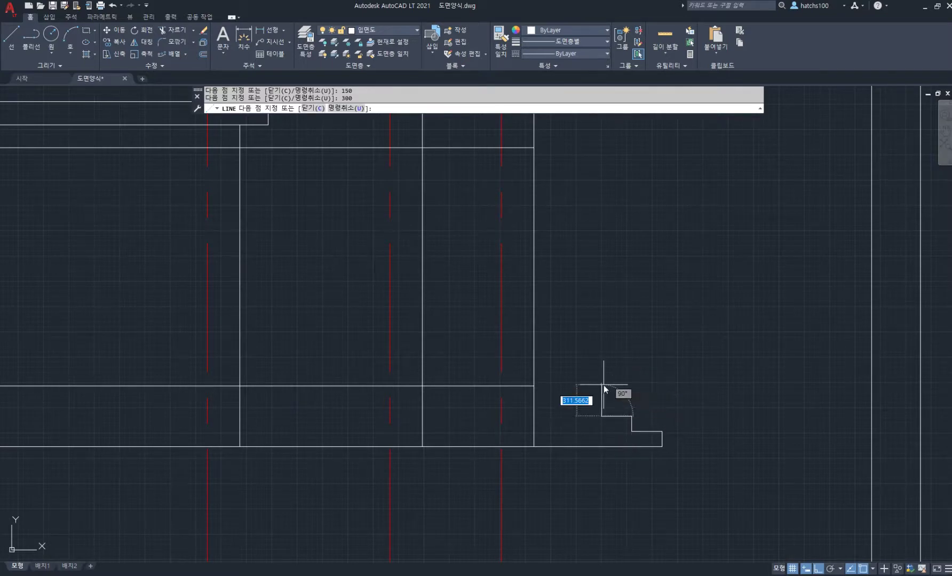
key(Return)
key(Return)
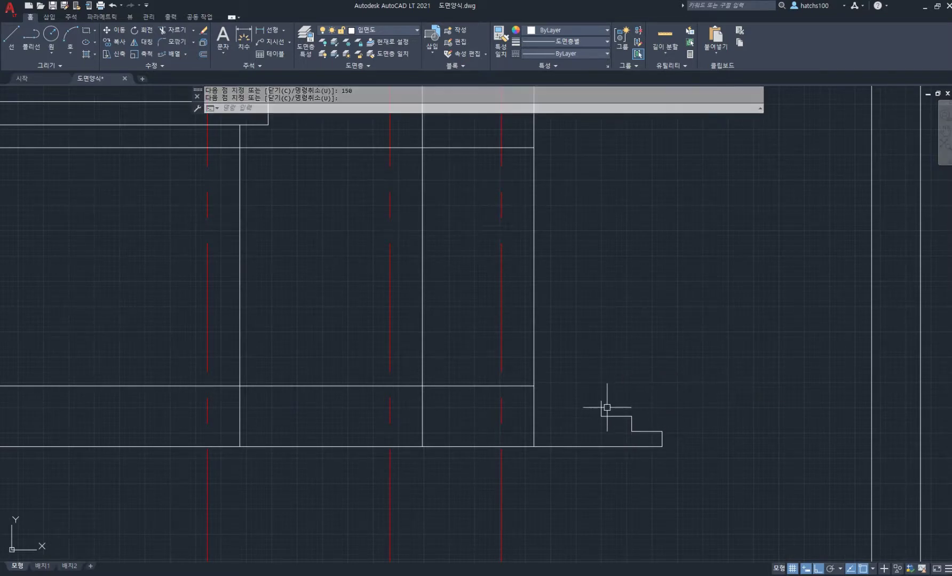
- Stretch the entrance steps' profile horizontally about 120 toward the outer right wall
text(s)
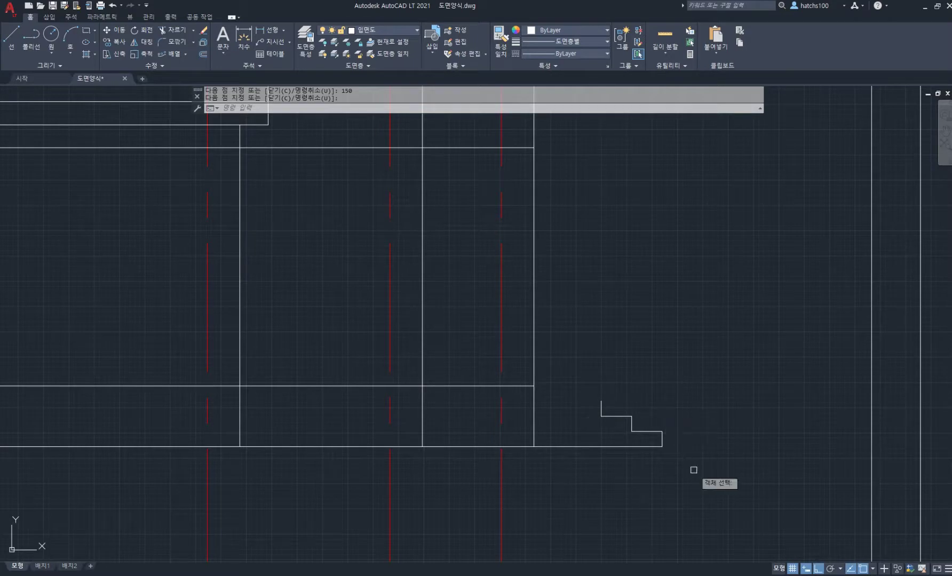
key(Return)
click(696, 470)
click(585, 380)
key(Return)
click(741, 384)
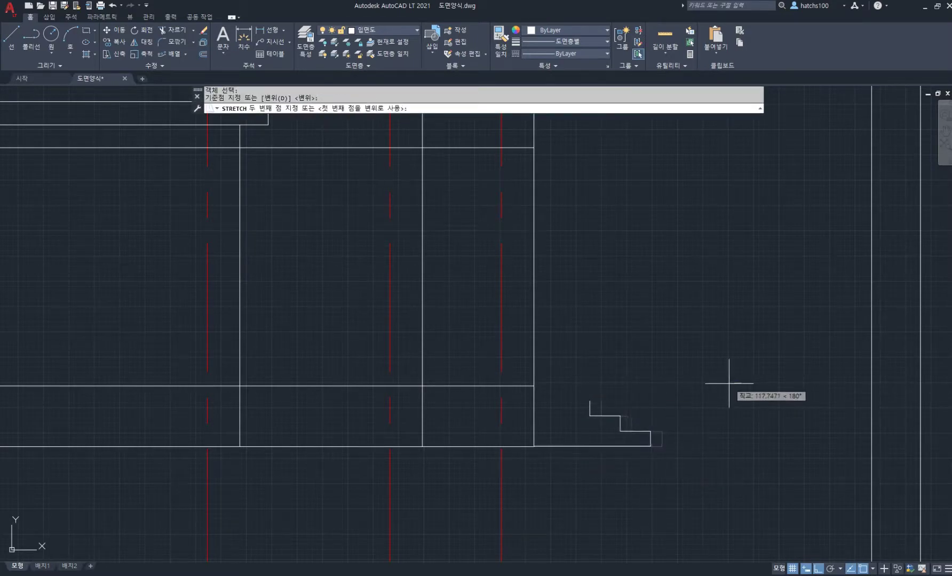
click(729, 383)
- Draw the entrance terrace's top line horizontally from the uppermost riser to the living room's right wall line
text(l)
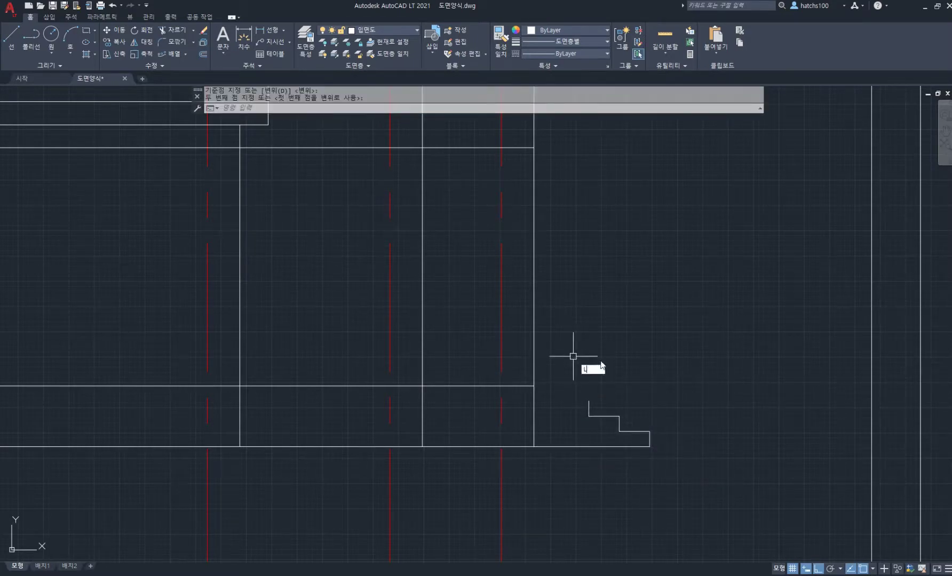
key(Return)
click(589, 401)
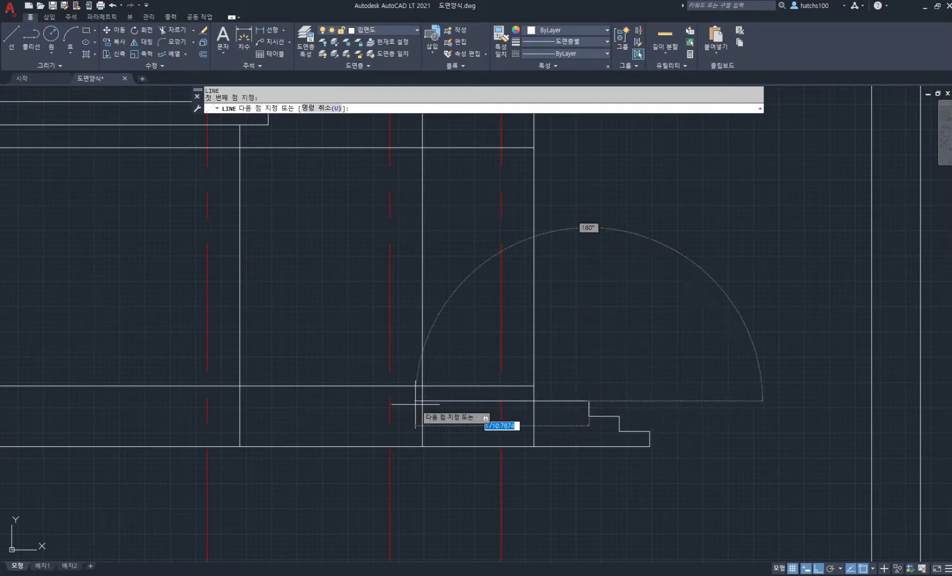
middle_drag(416, 395, 553, 401)
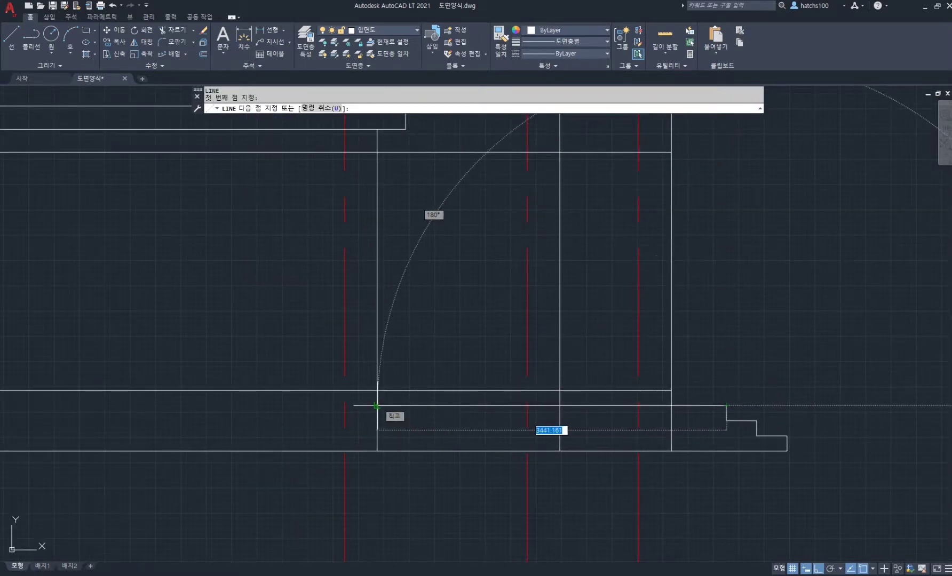
click(377, 405)
key(Return)
middle_drag(578, 410, 492, 432)
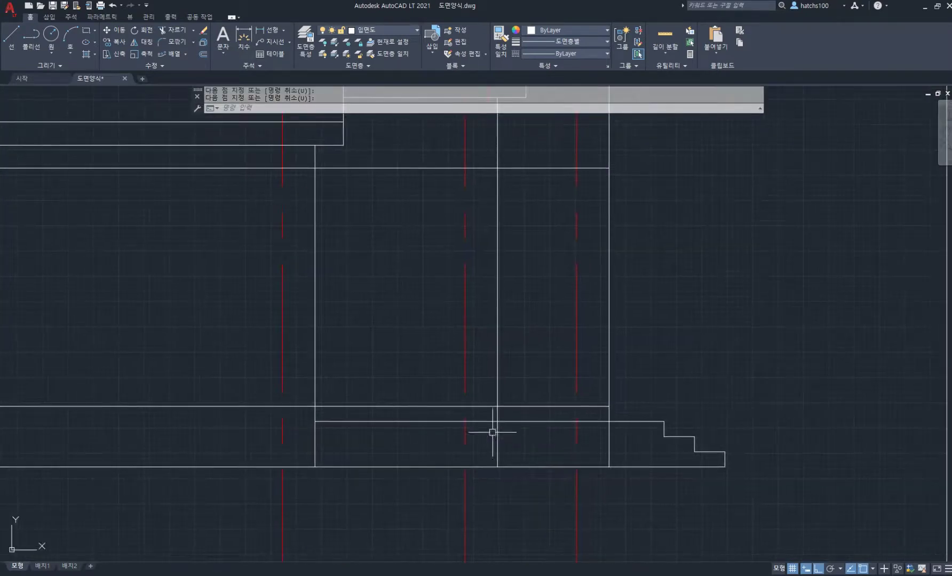
- Check the entrance terrace on the plan in Adobe Acrobat Reader, and shorten the entrance wall line to the terrace top in AutoCAD
click(349, 569)
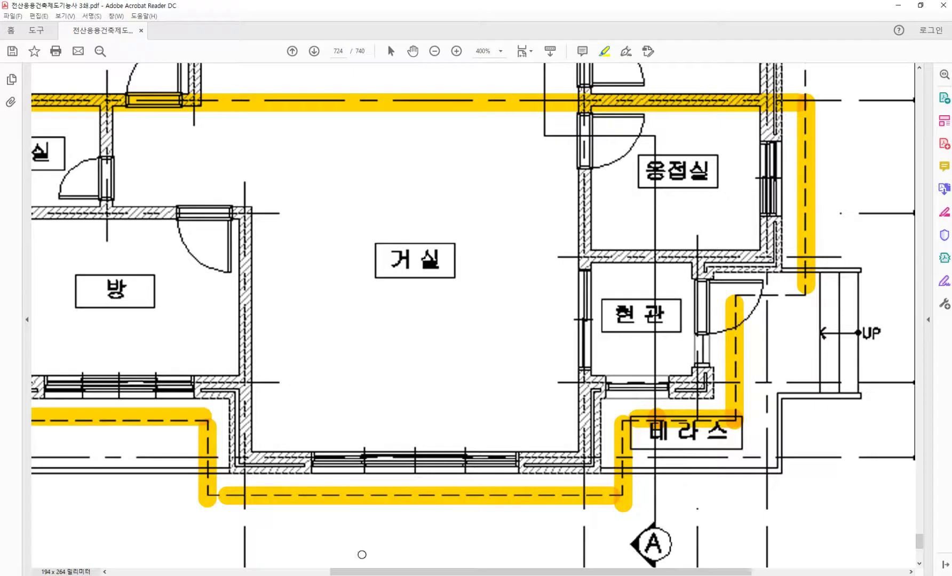
scroll(700, 405, down, 1)
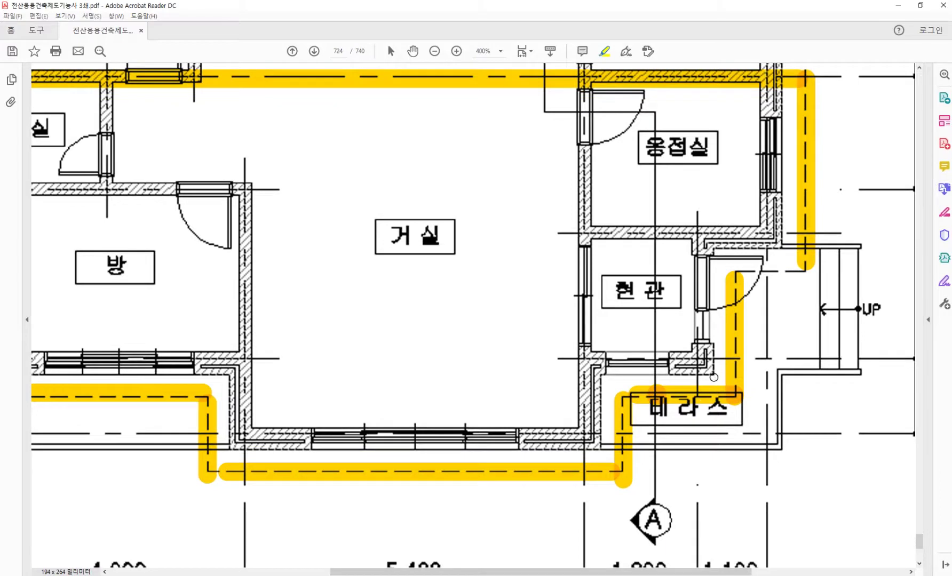
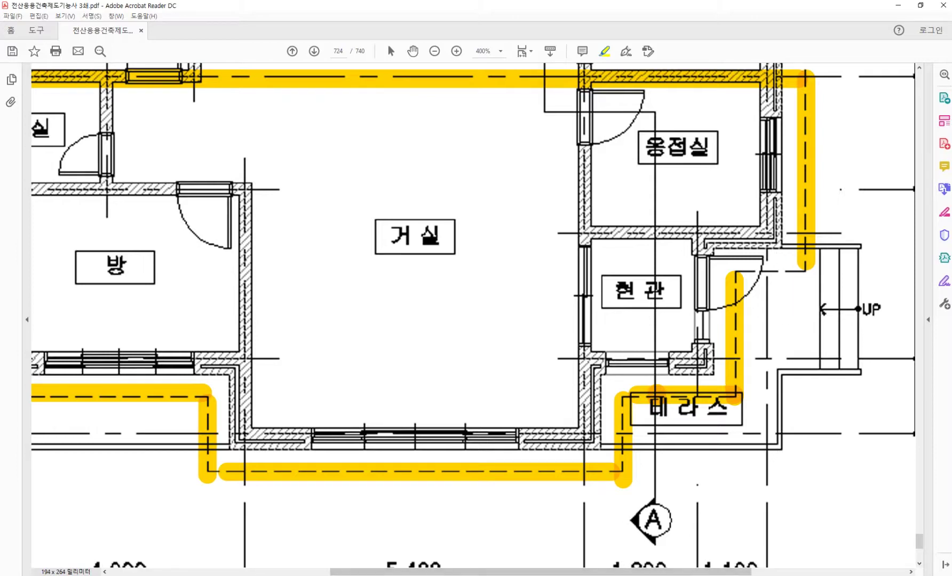
click(614, 575)
click(497, 441)
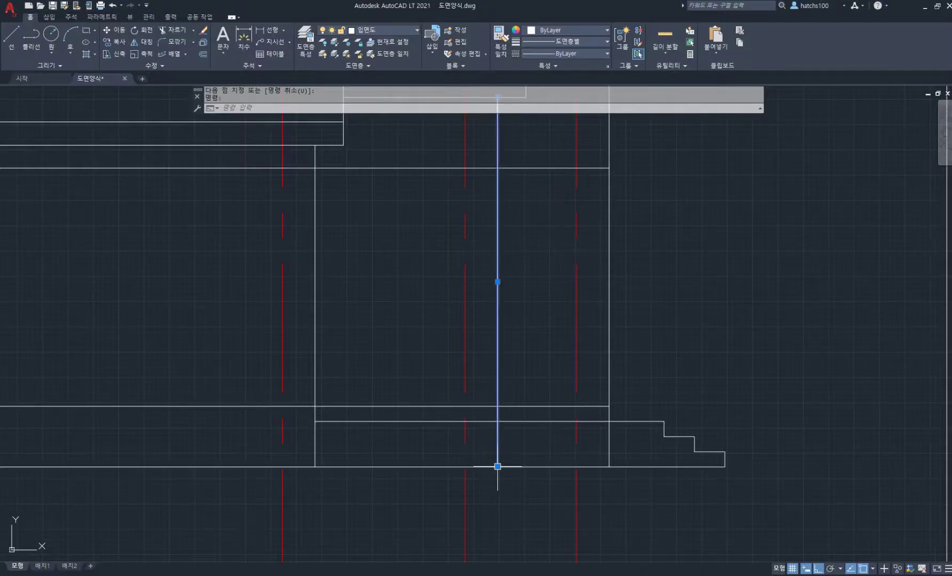
click(498, 467)
click(502, 415)
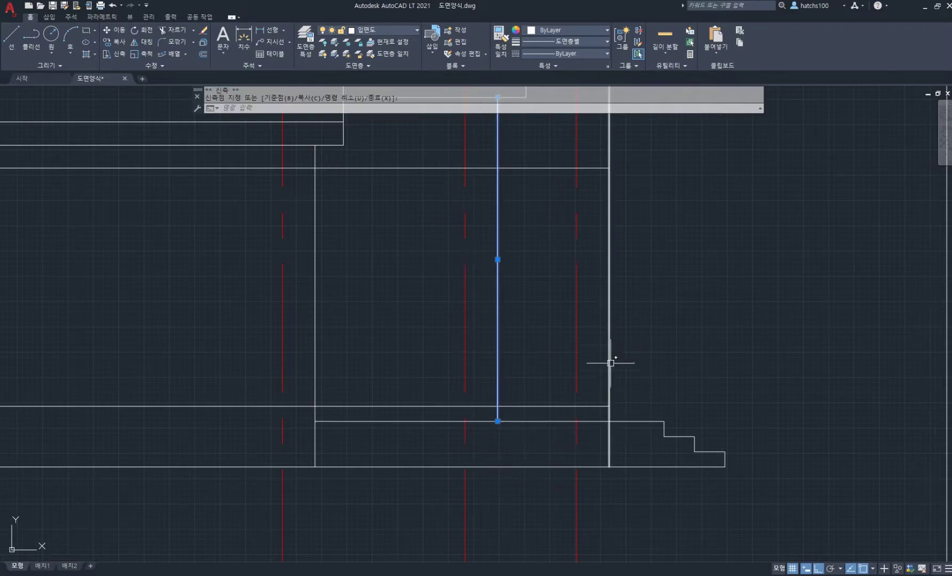
key(Escape)
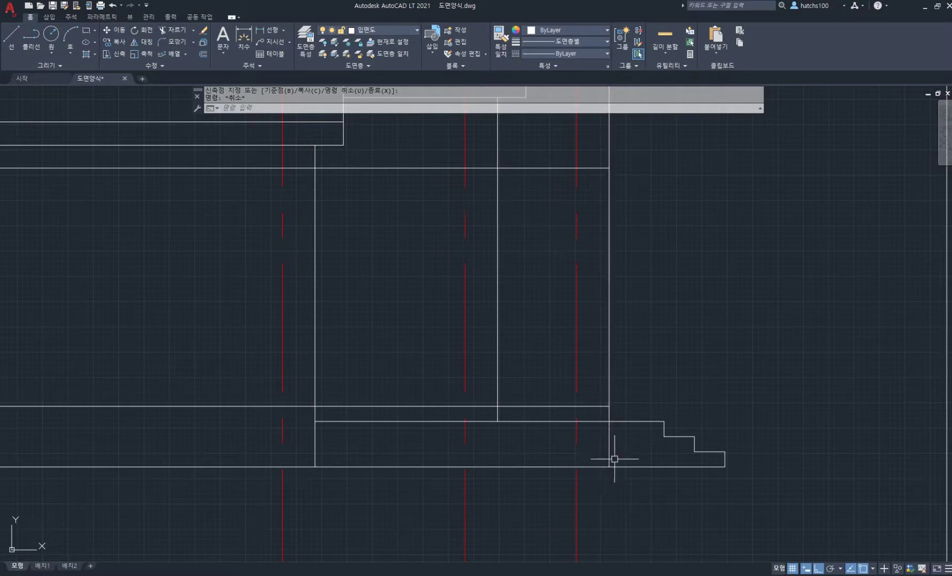
- Examine the left room's front window on the floor plan in Adobe Acrobat Reader, and return to the elevation's left bay in AutoCAD
scroll(609, 451, down, 4)
middle_drag(476, 442, 587, 440)
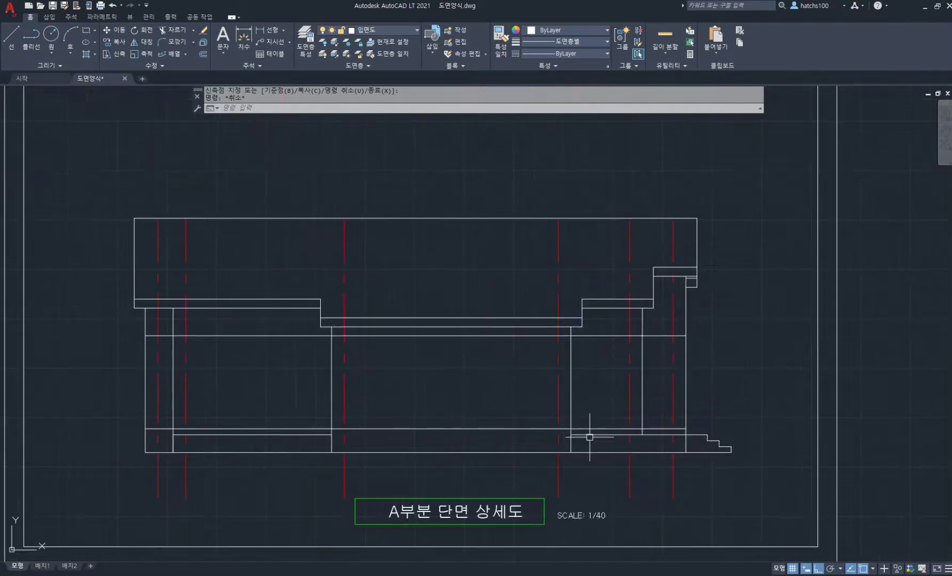
middle_drag(227, 444, 286, 440)
scroll(280, 380, up, 2)
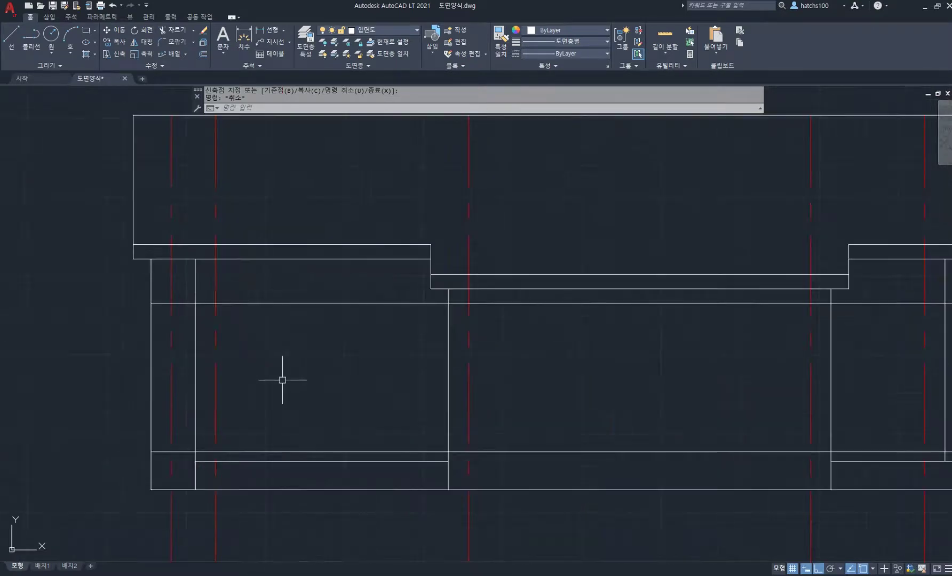
middle_drag(319, 380, 317, 370)
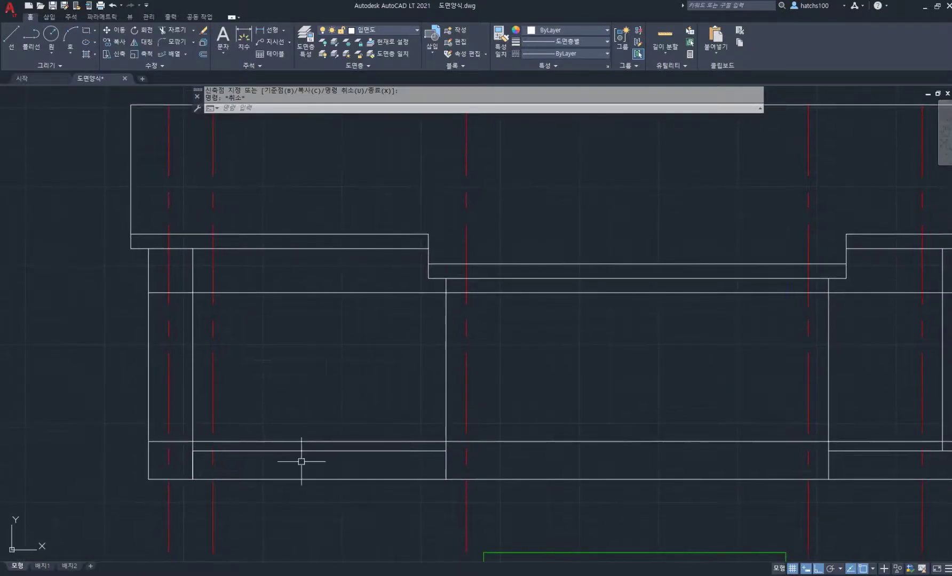
click(271, 574)
scroll(308, 373, down, 1)
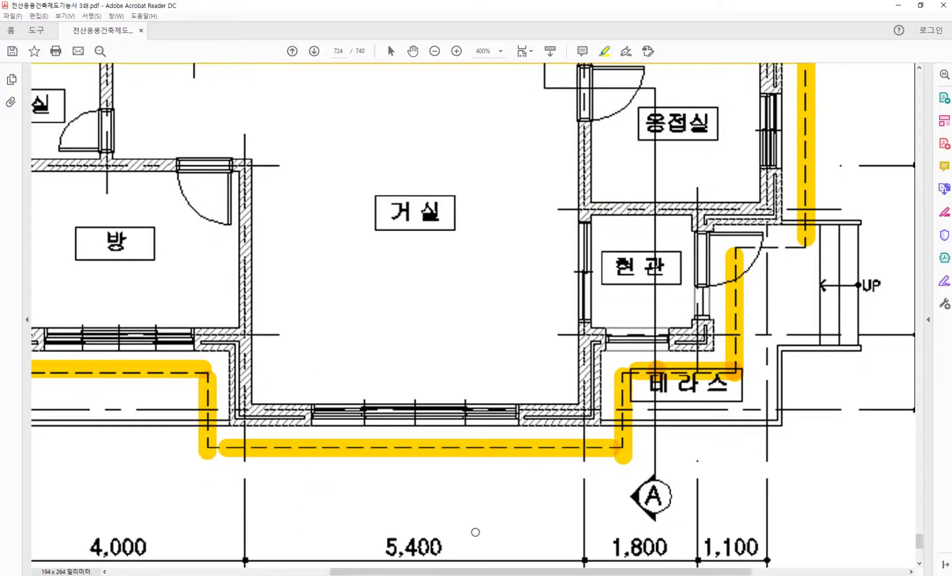
drag(521, 572, 476, 571)
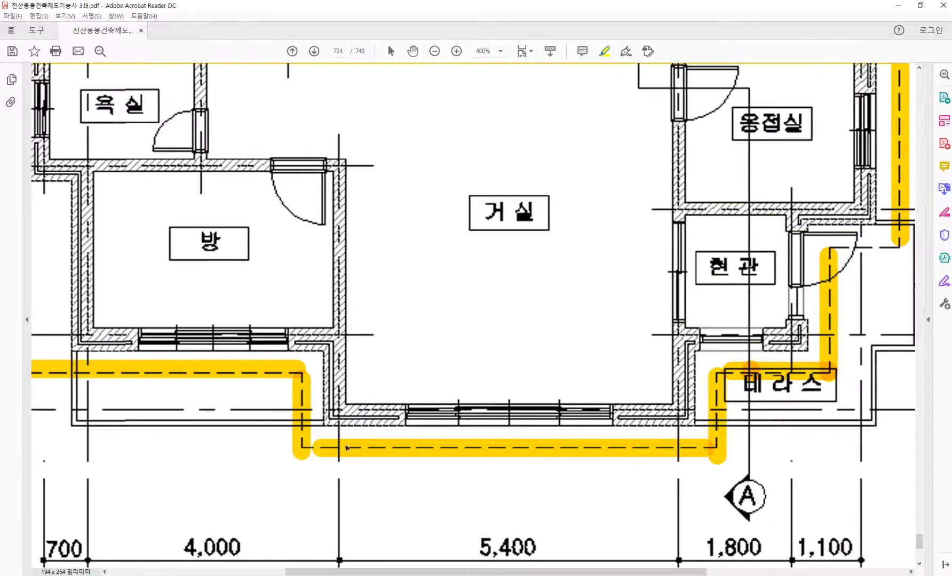
ctrl+scroll(347, 448, down, 1)
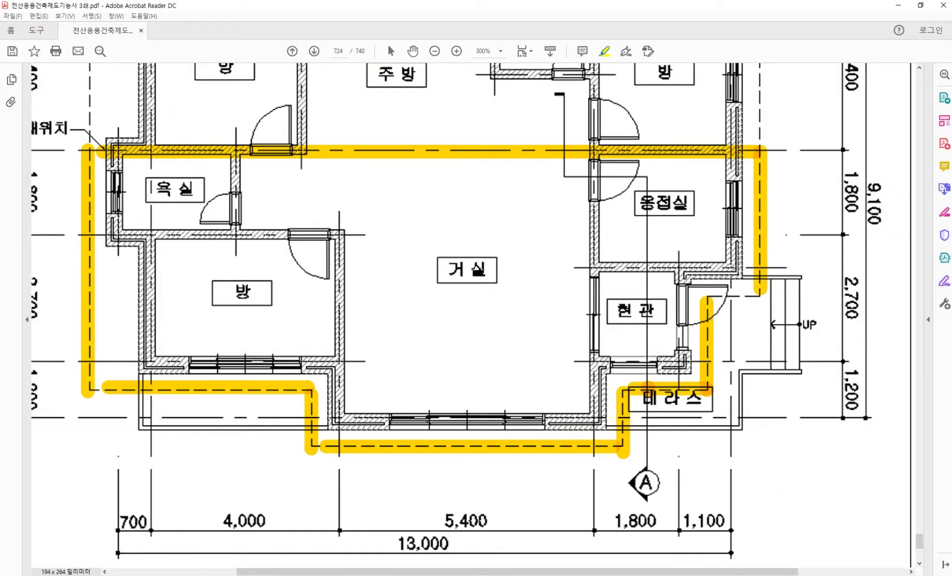
key(alt+Tab)
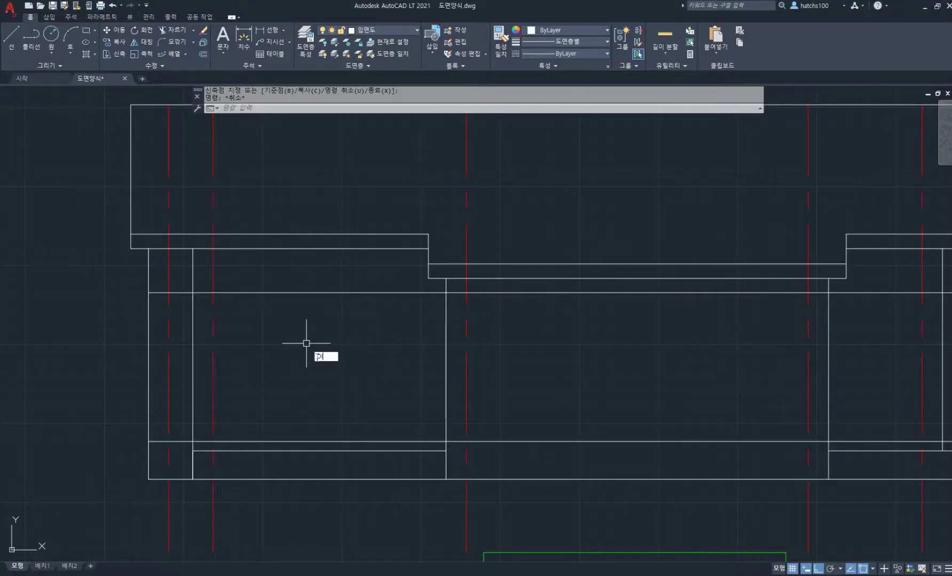
key(Return)
click(250, 325)
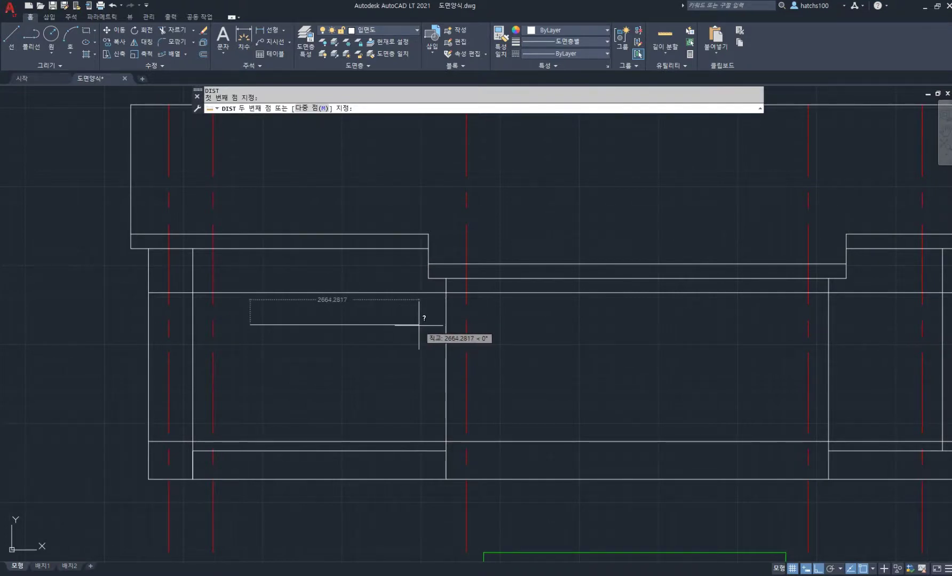
key(Escape)
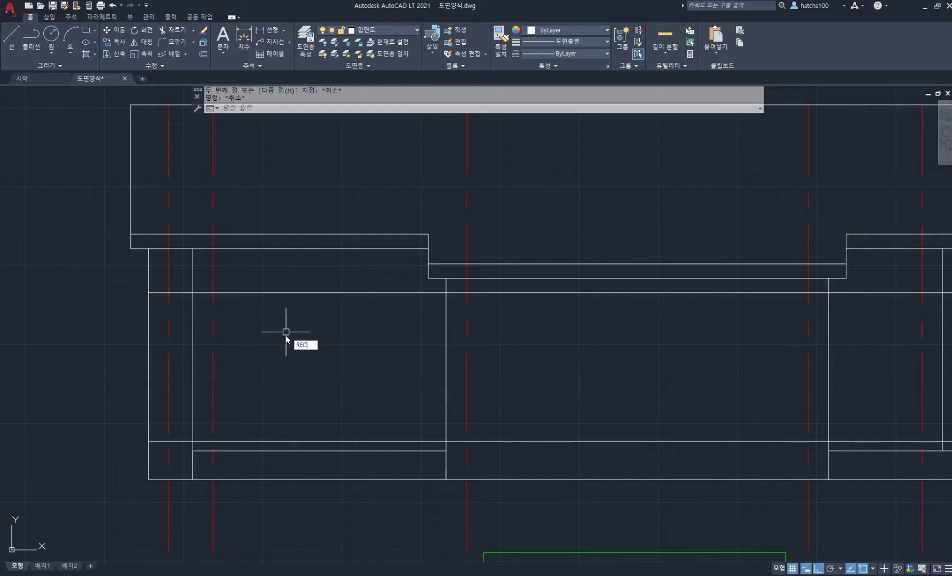
- Draw a 2400 by 2355 window rectangle in the left bay, standing on the floor level line
text(REC)
key(Return)
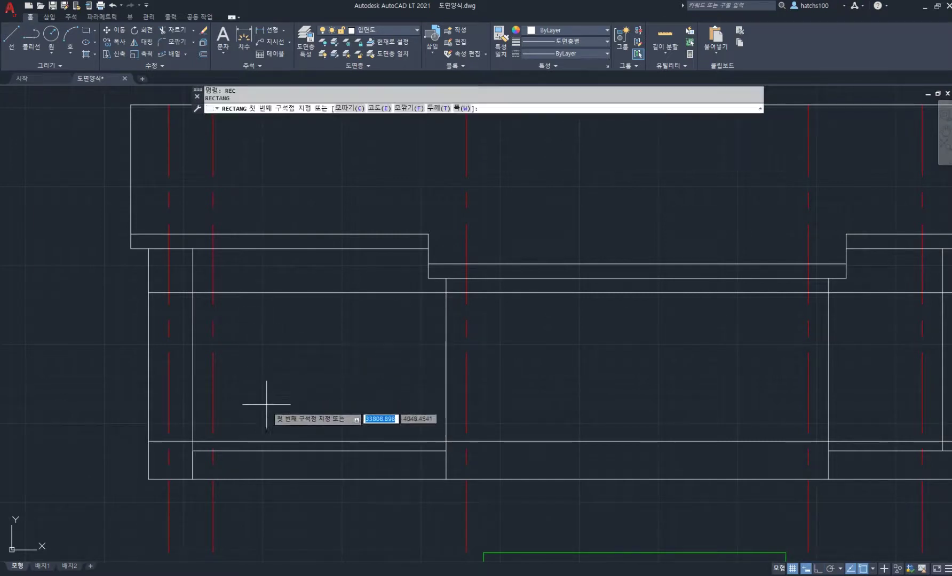
click(244, 441)
middle_drag(344, 353, 357, 354)
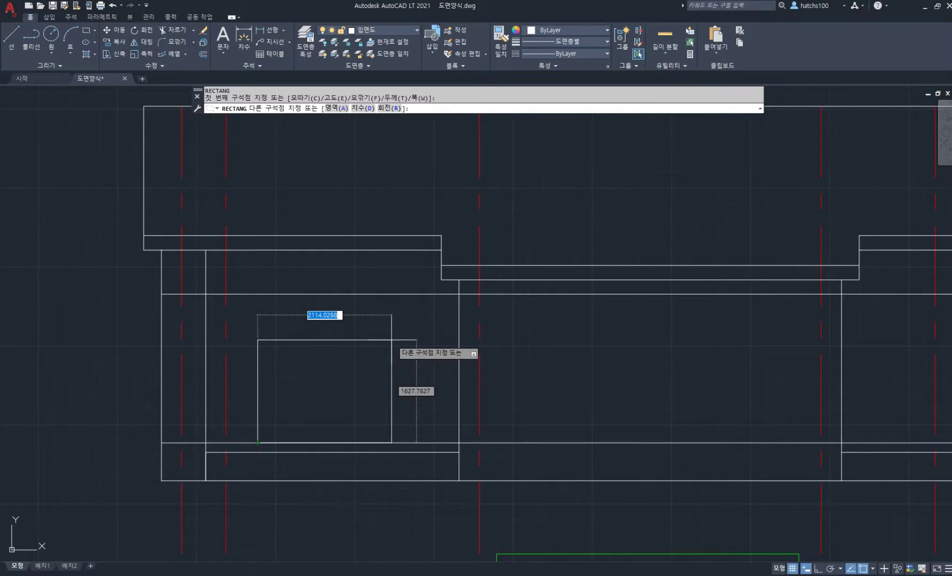
text(2400)
key(Tab)
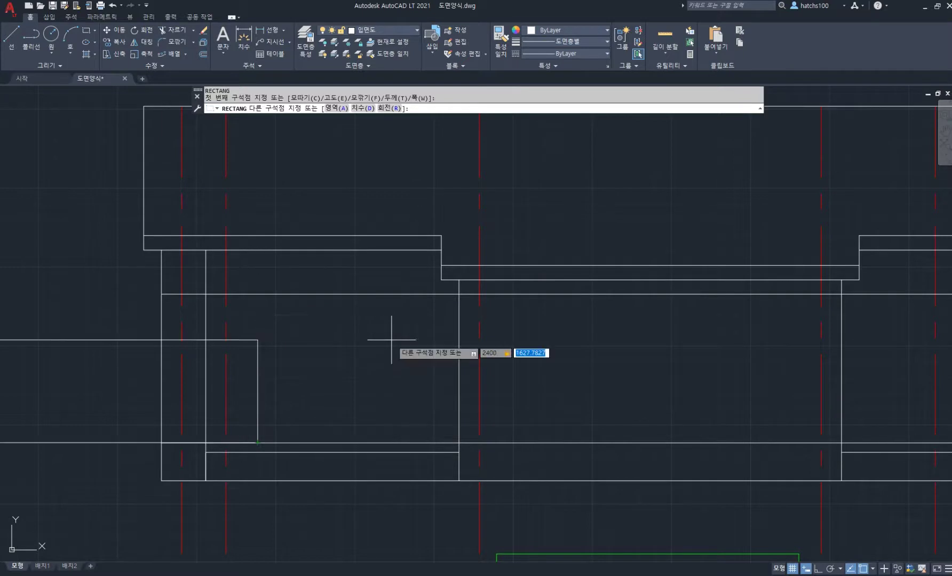
text(2355)
key(Return)
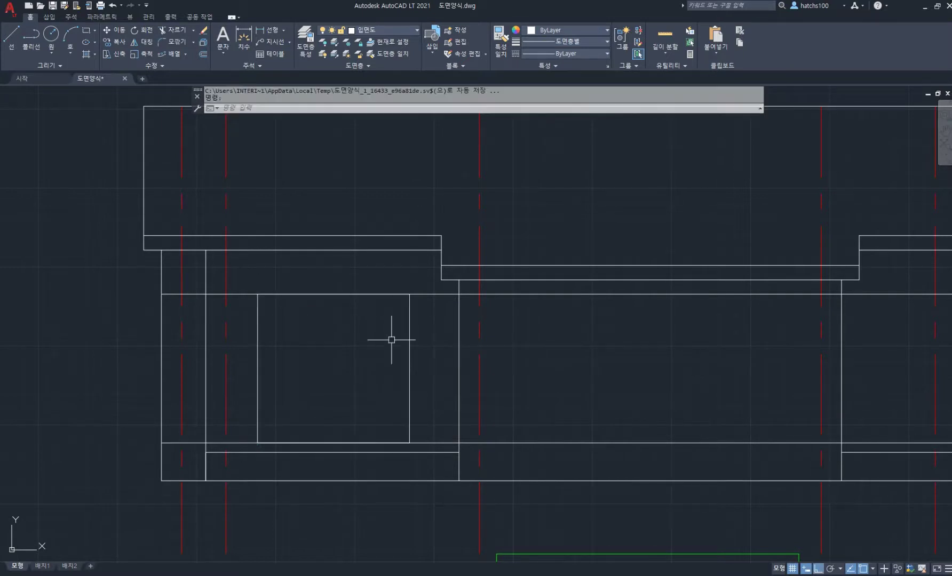
- Check the left room's window on the plan in Adobe Acrobat Reader, and move the left bay's window rectangle about 118 to the right in AutoCAD
key(alt+Tab)
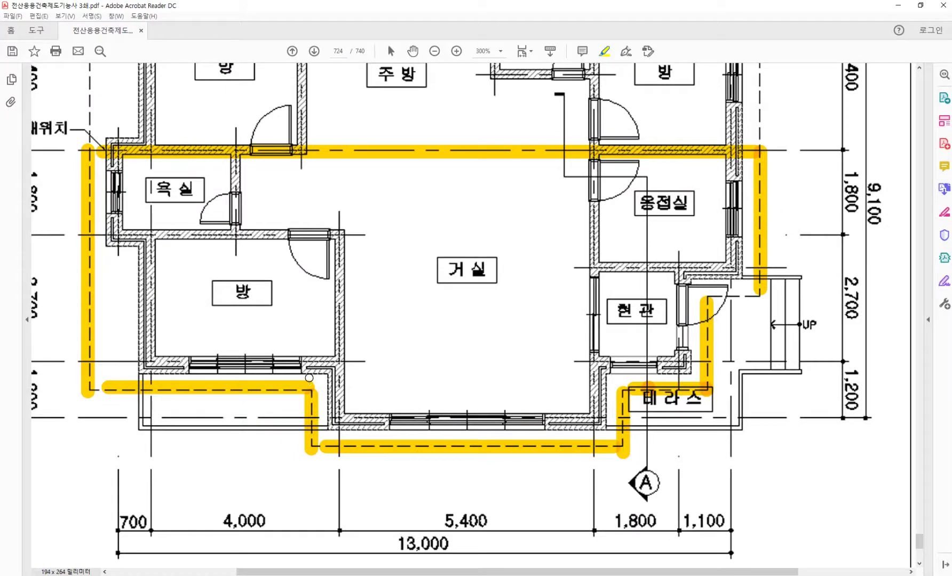
key(alt+Tab)
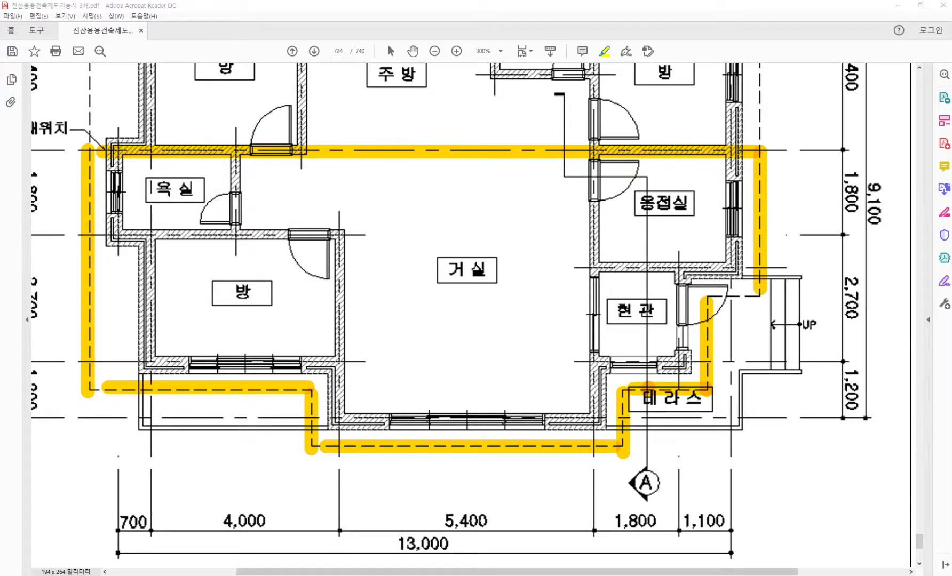
text(M)
key(space)
click(418, 332)
click(371, 358)
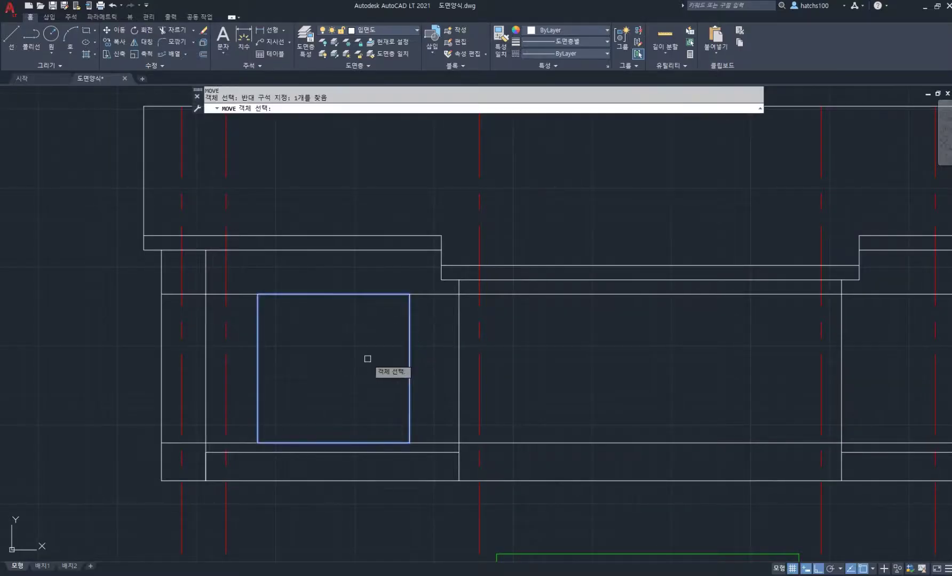
key(space)
click(347, 353)
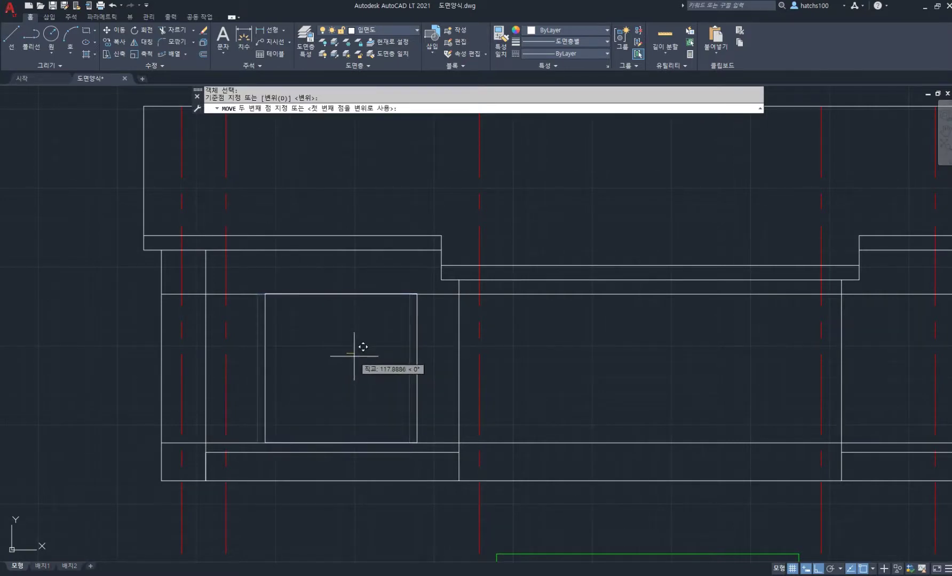
click(354, 356)
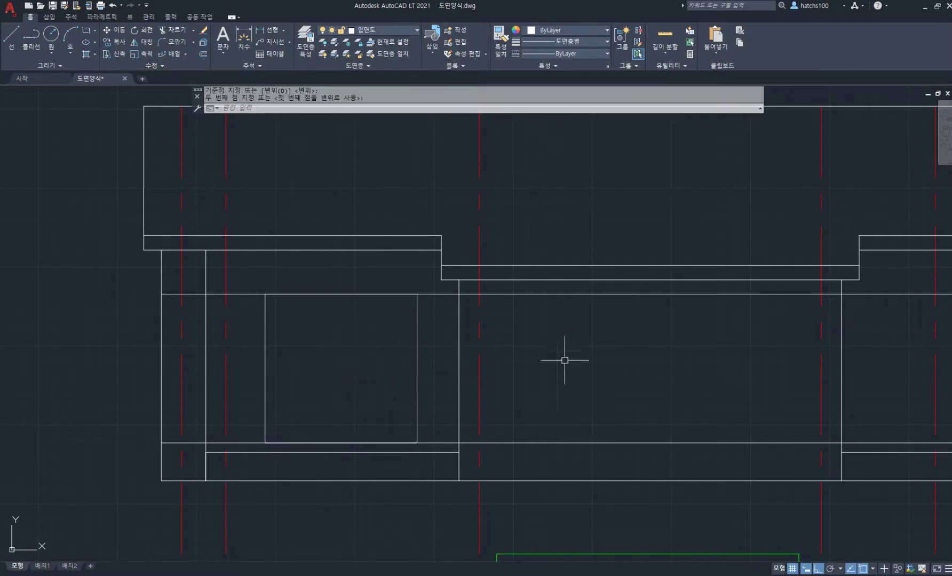
- Check the living room window on the plan in Adobe Acrobat Reader, and gauge its width across the centre bay in AutoCAD
middle_drag(565, 357, 414, 355)
key(alt+Tab)
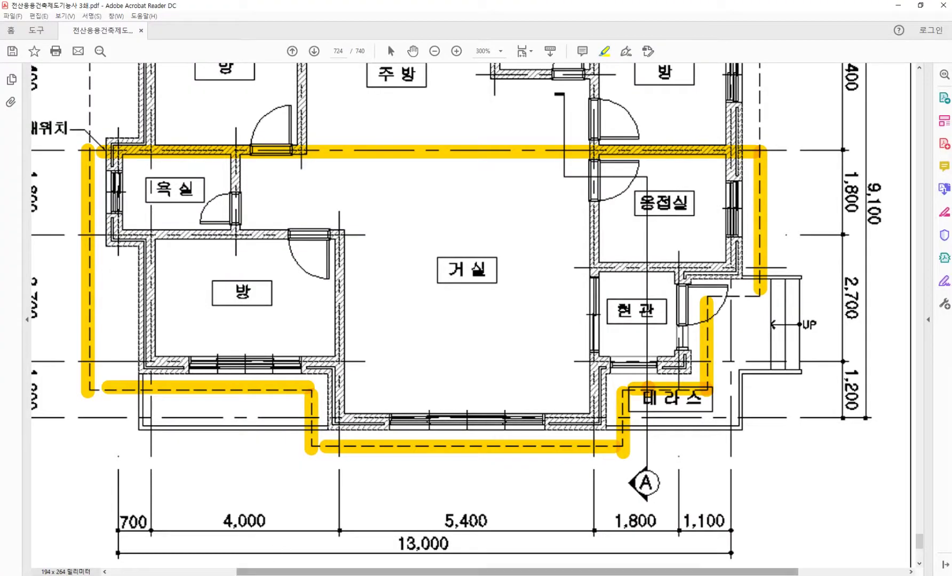
key(alt+Tab)
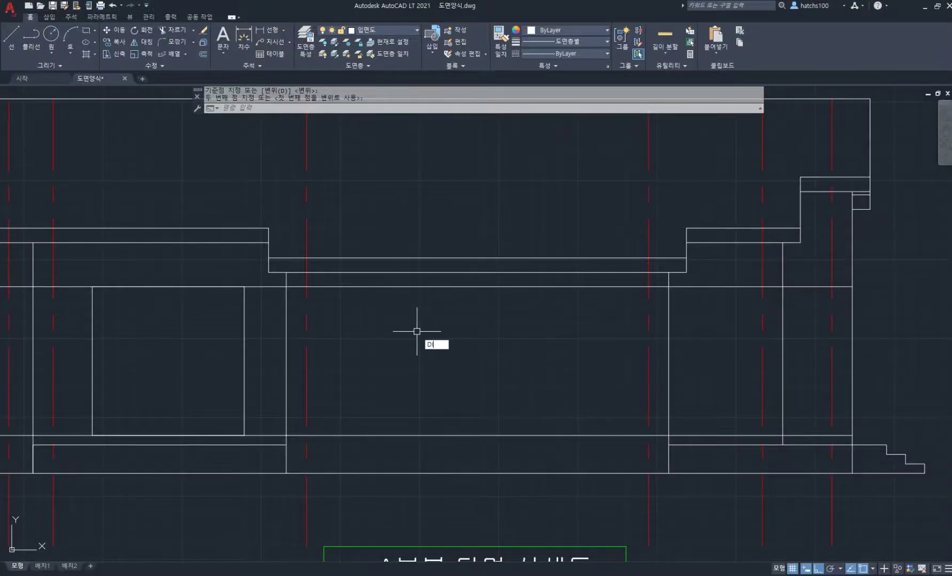
text(DI)
key(Return)
click(357, 321)
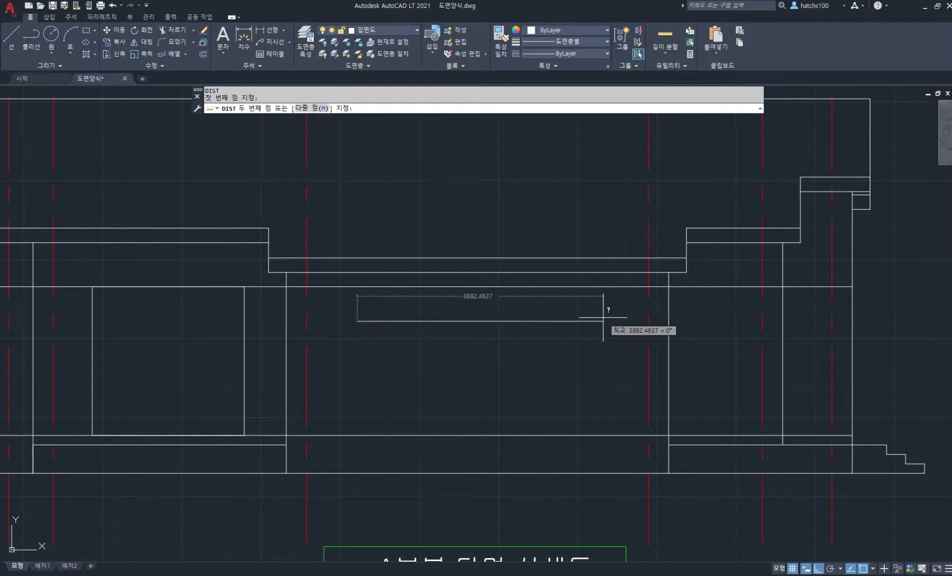
key(Escape)
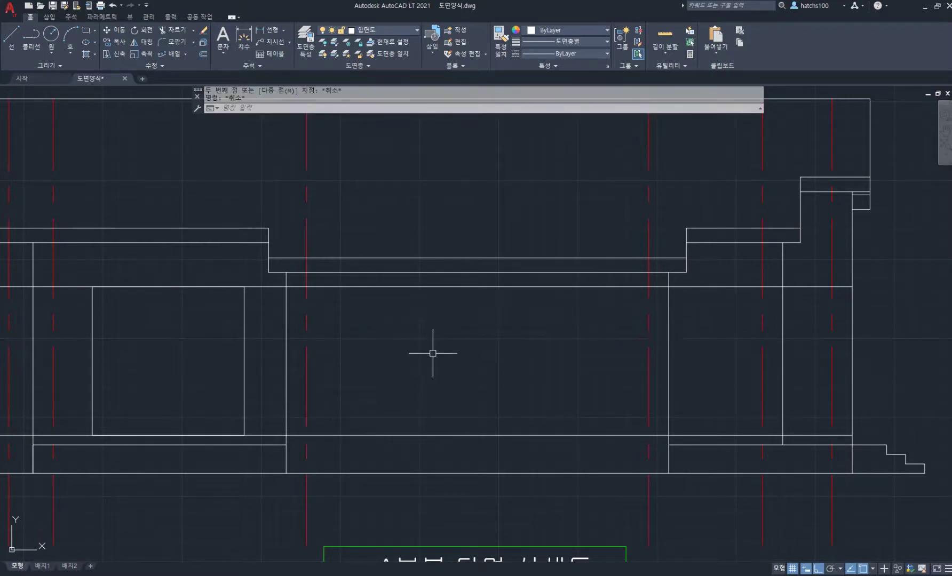
- Draw a 3600 by 2355 window rectangle in the centre bay, standing on the floor level line
text(REC)
key(Return)
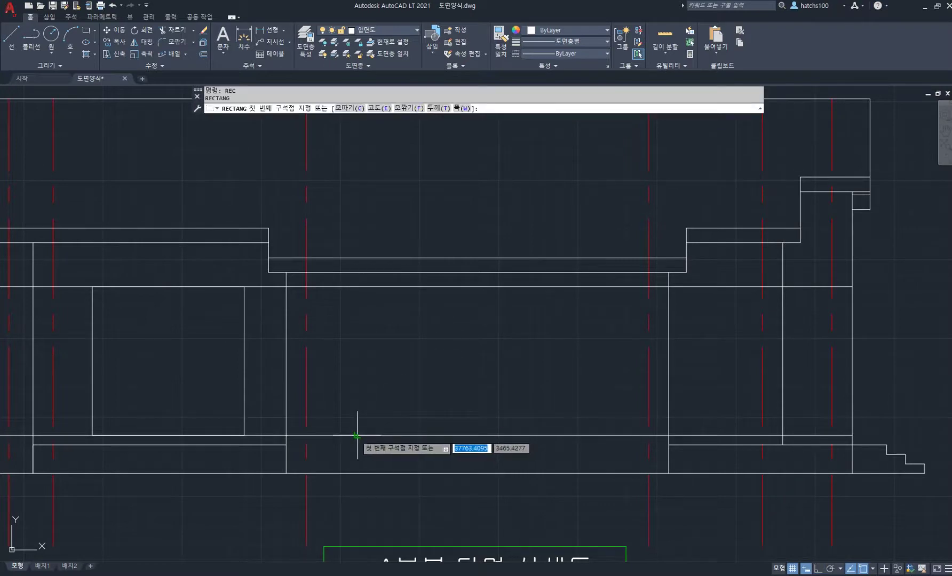
click(357, 435)
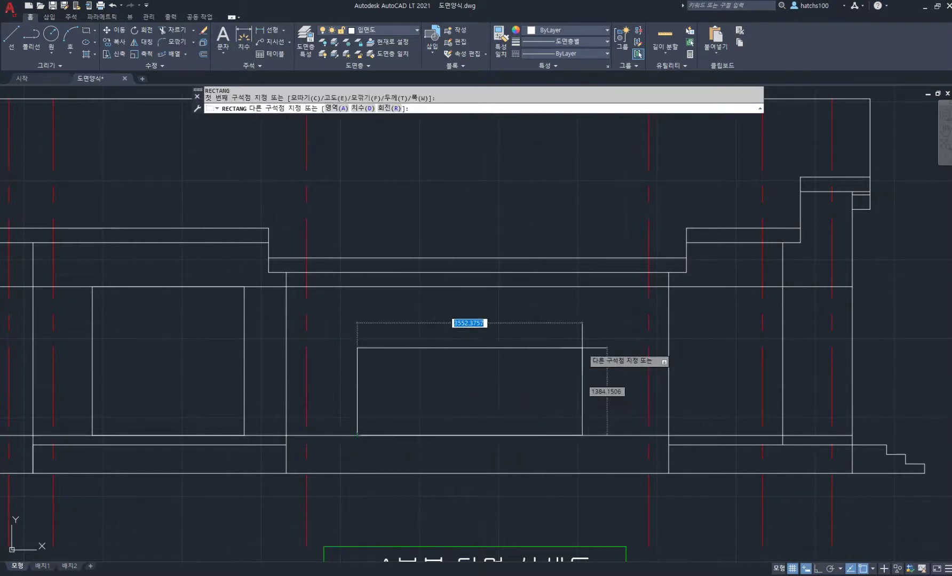
text(3600)
key(Tab)
text(2355)
key(Return)
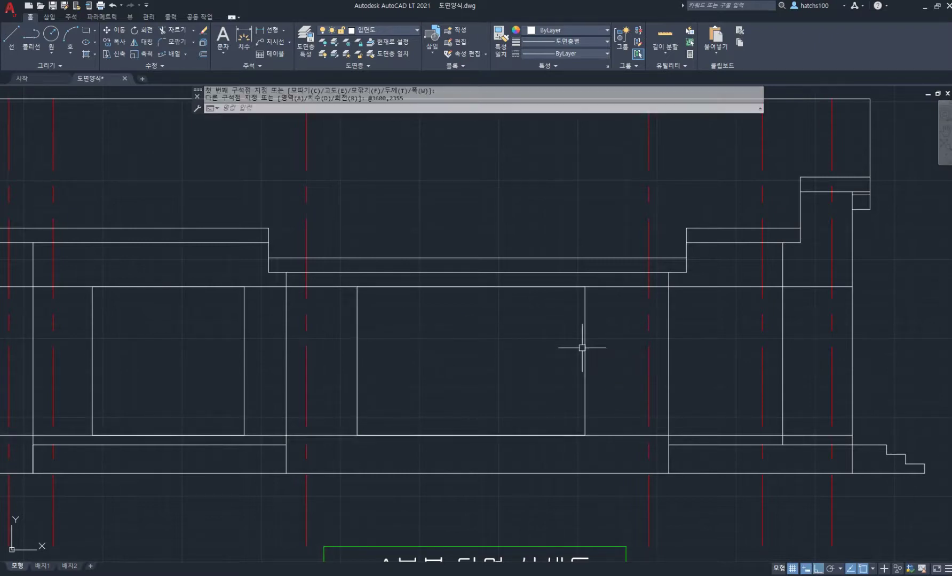
- Move the centre bay's window rectangle horizontally about 118 to the right
key(space)
click(615, 327)
click(549, 329)
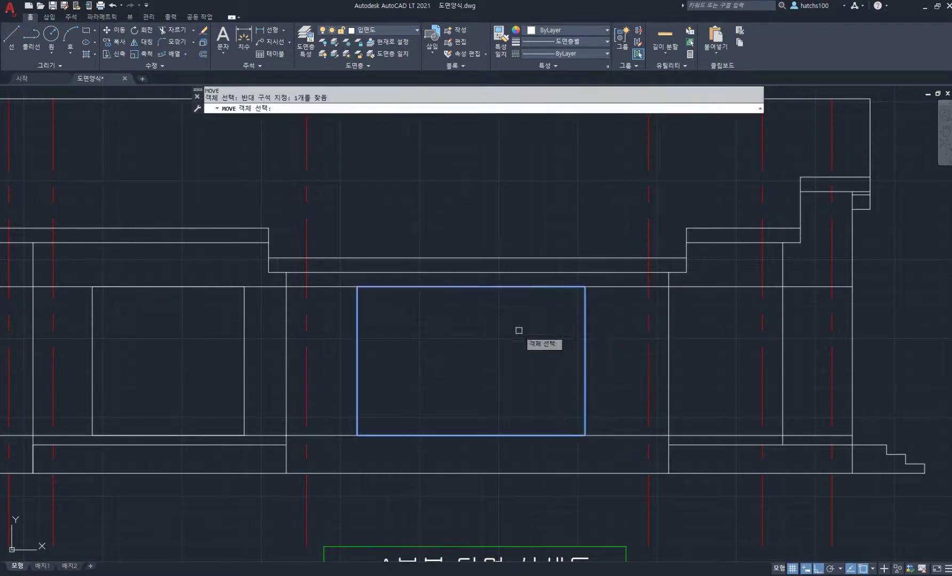
key(space)
click(505, 348)
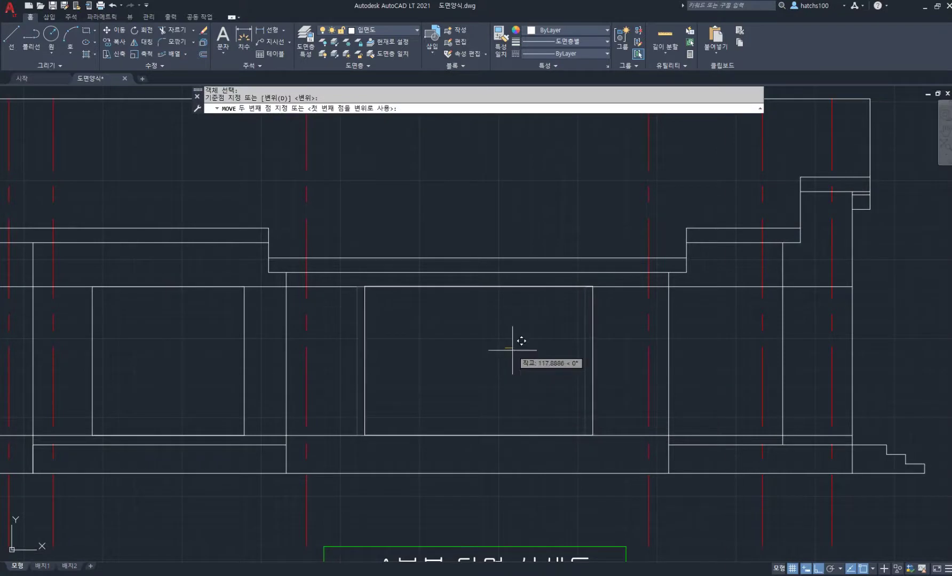
click(512, 351)
- Check the entrance window on the plan in Adobe Acrobat Reader, and draw a 900 by 1200 rectangle in AutoCAD's entrance bay, down from the window-head line
middle_drag(687, 346, 604, 347)
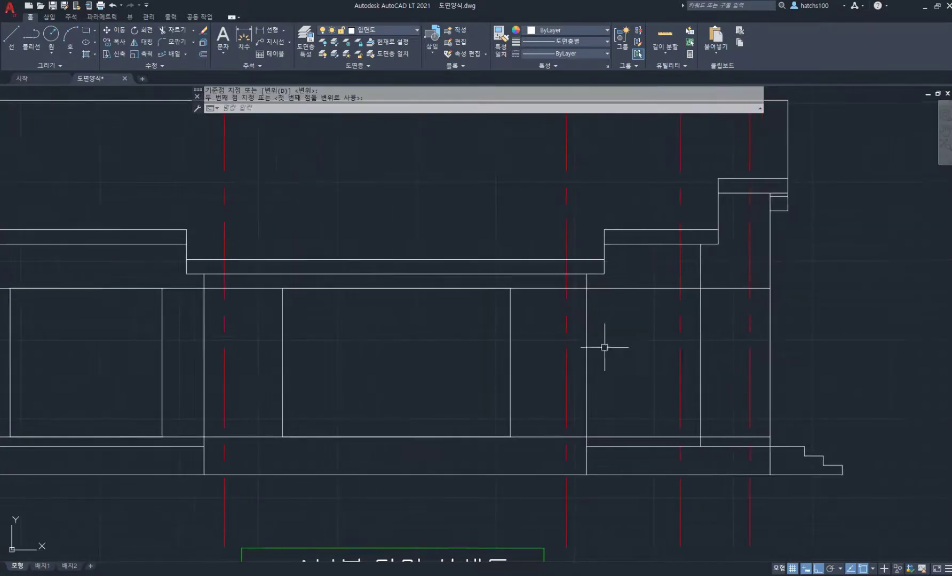
key(alt+Tab)
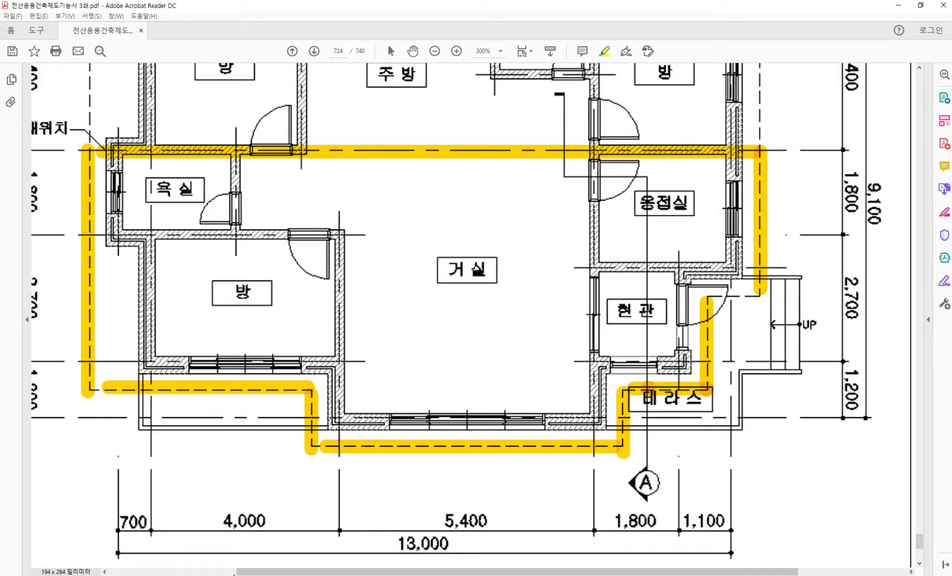
key(alt+Tab)
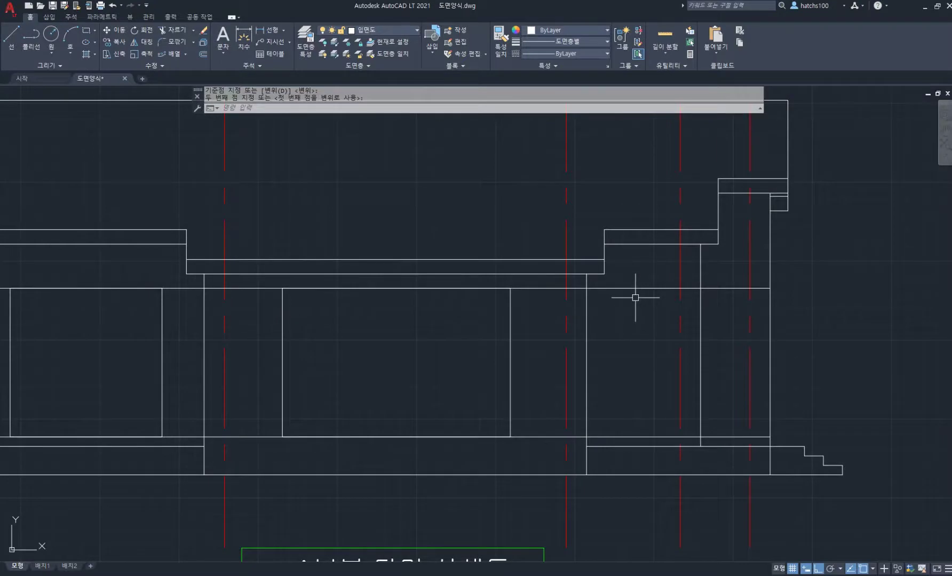
text(rec)
key(Return)
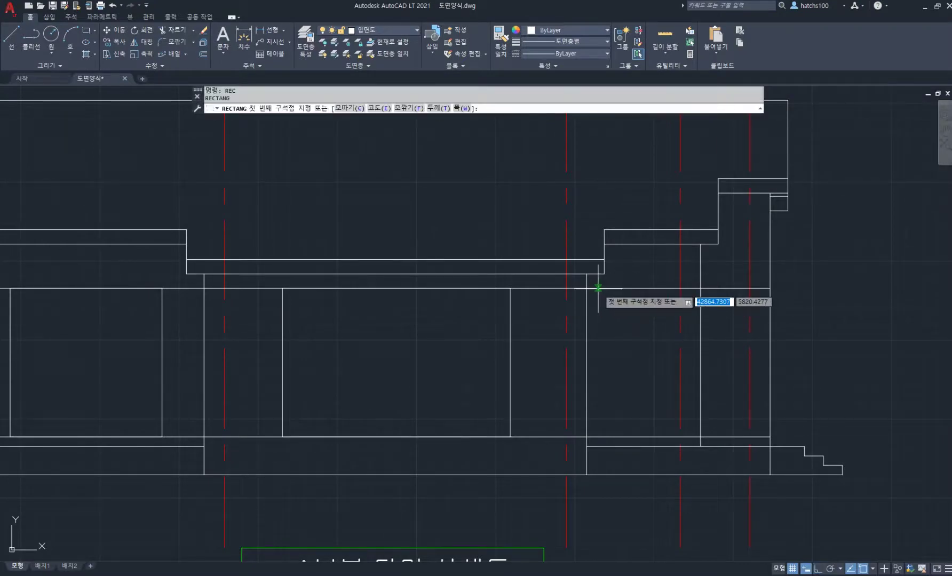
click(599, 288)
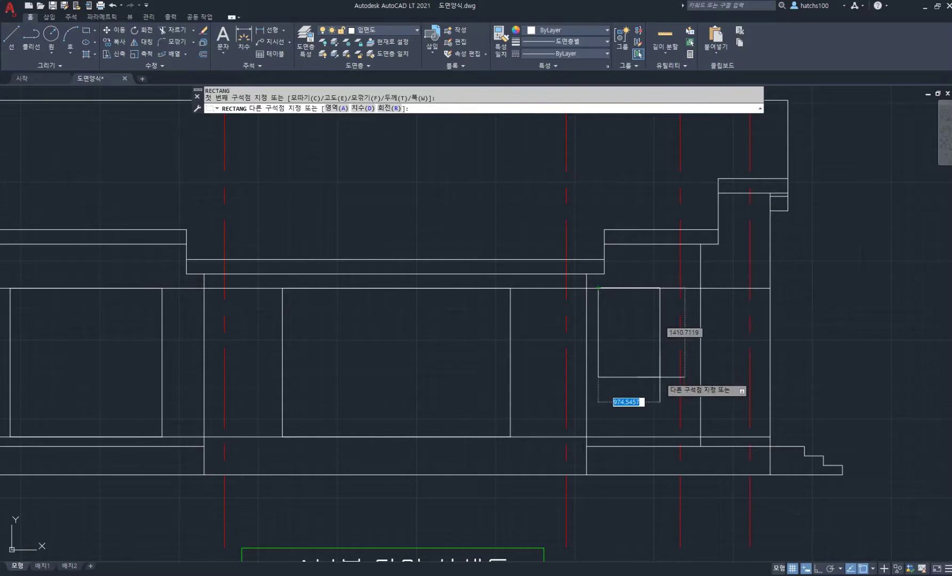
text(900)
key(Tab)
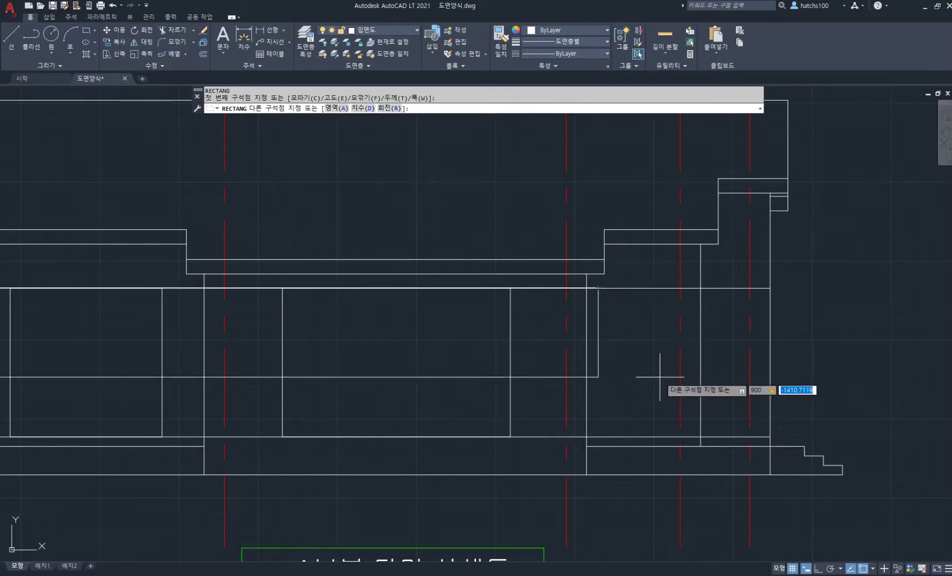
text(-1200)
key(Return)
- Offset the left bay's window rectangle inward by 30, and the resulting frame inward by another 45
scroll(701, 372, down, 2)
middle_drag(459, 388, 596, 365)
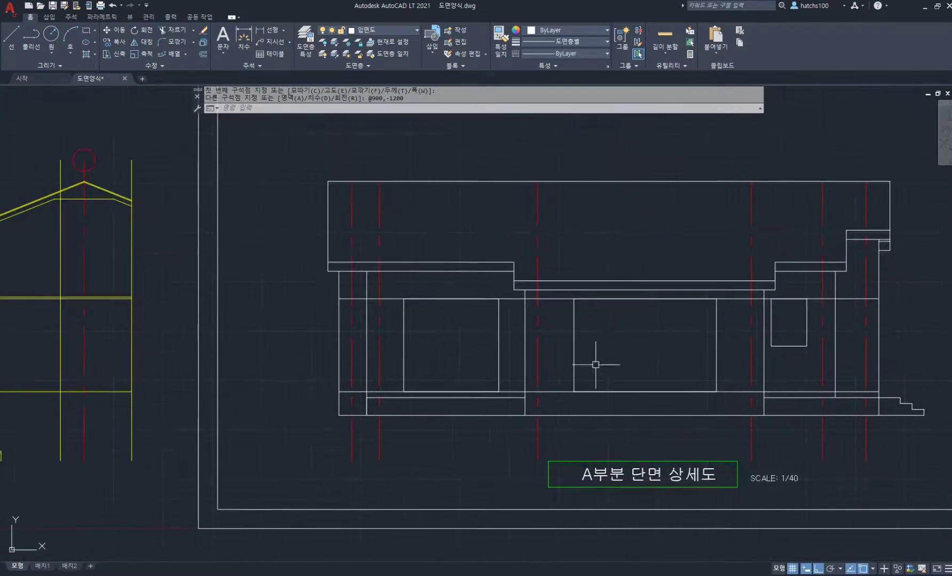
scroll(421, 320, up, 4)
middle_drag(479, 329, 462, 309)
text(o)
key(Return)
key(Return)
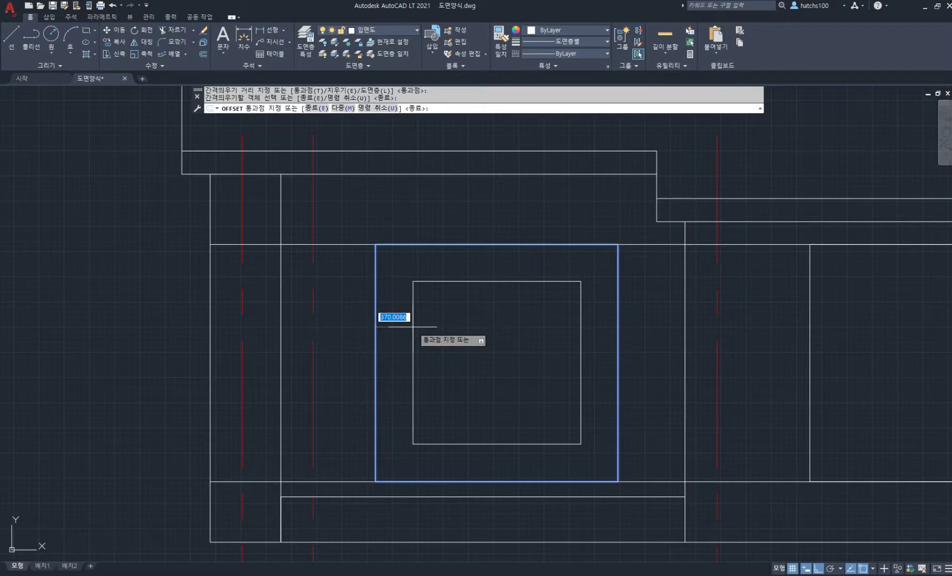
text(0)
key(Return)
click(431, 248)
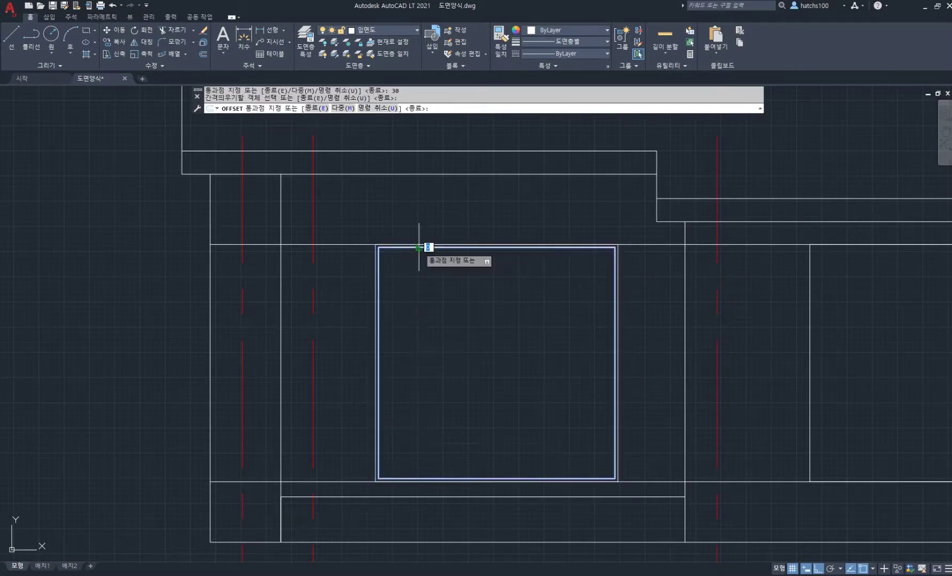
text(45)
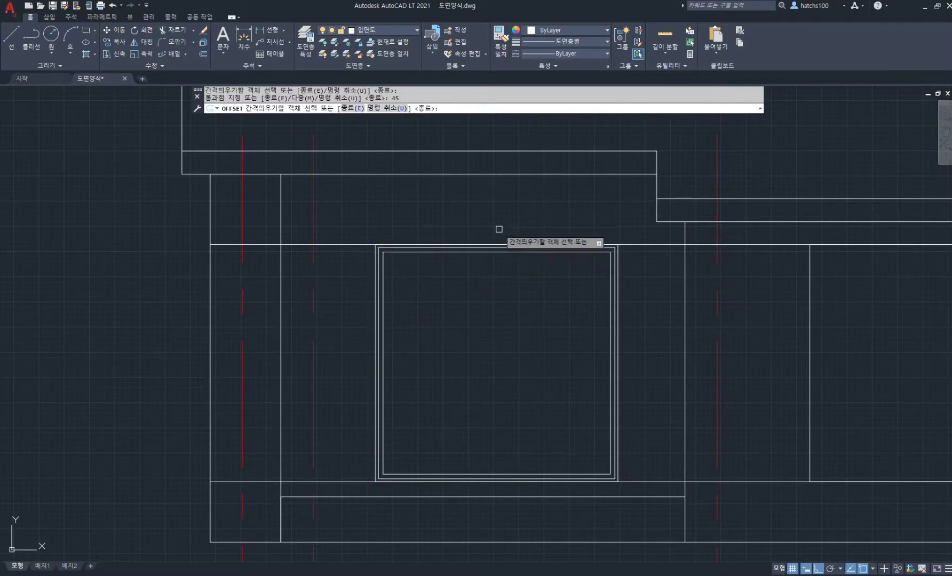
key(Return)
key(Return)
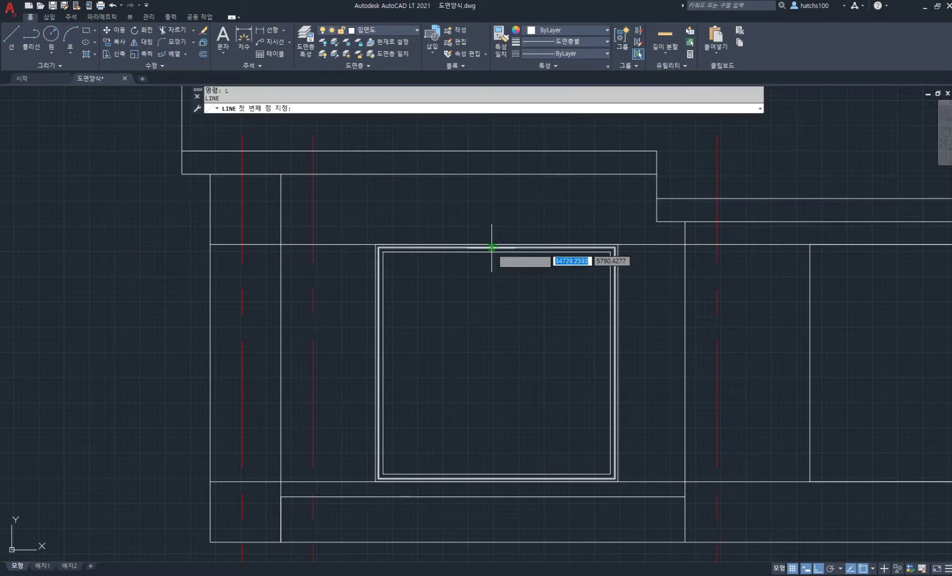
- Draw a vertical centre line in the left window between the top and bottom midpoints of the 30 mm inset frame
click(497, 248)
click(497, 478)
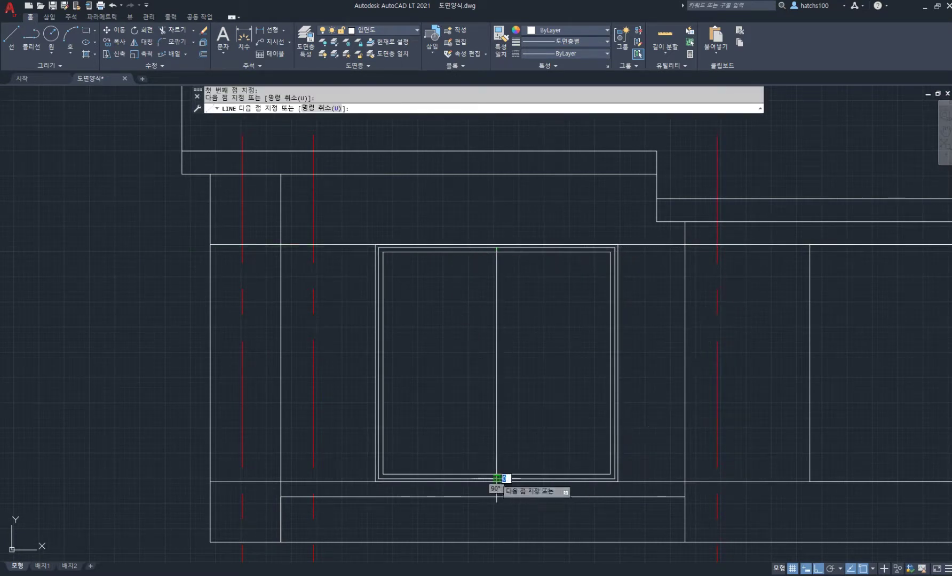
key(Return)
- Trim away both inner frames of the left window on the left side of the centre line
text(TR)
key(Return)
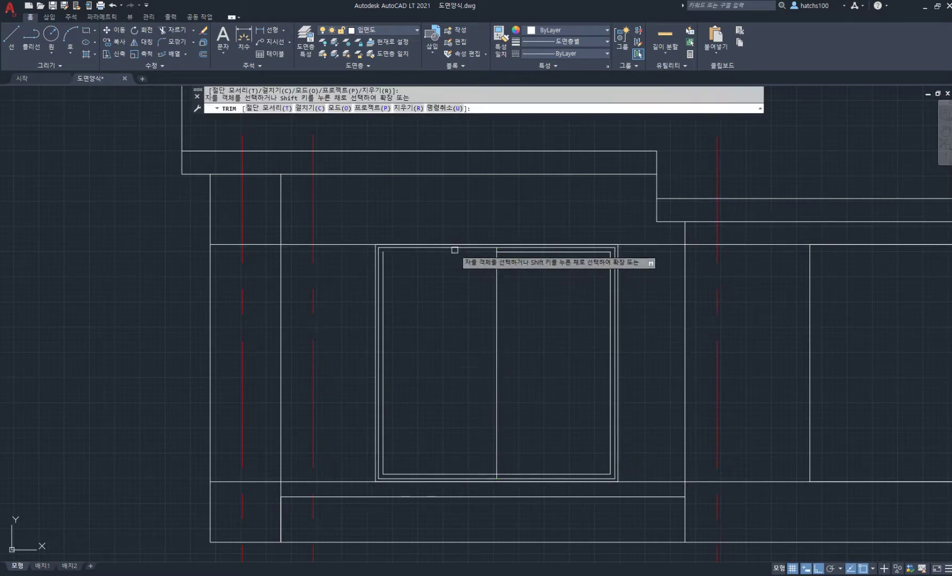
scroll(435, 480, up, 4)
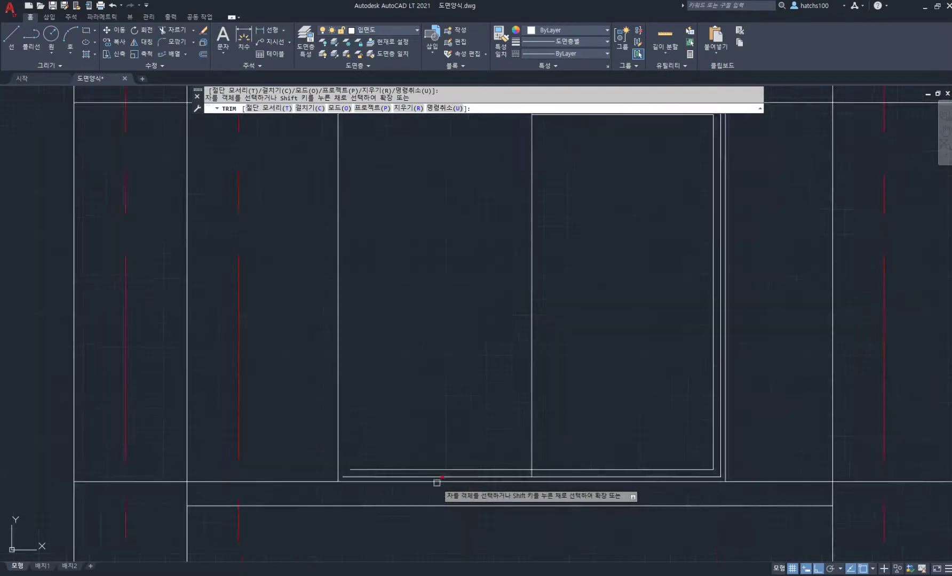
click(453, 463)
drag(451, 474, 450, 477)
key(Return)
scroll(497, 350, down, 4)
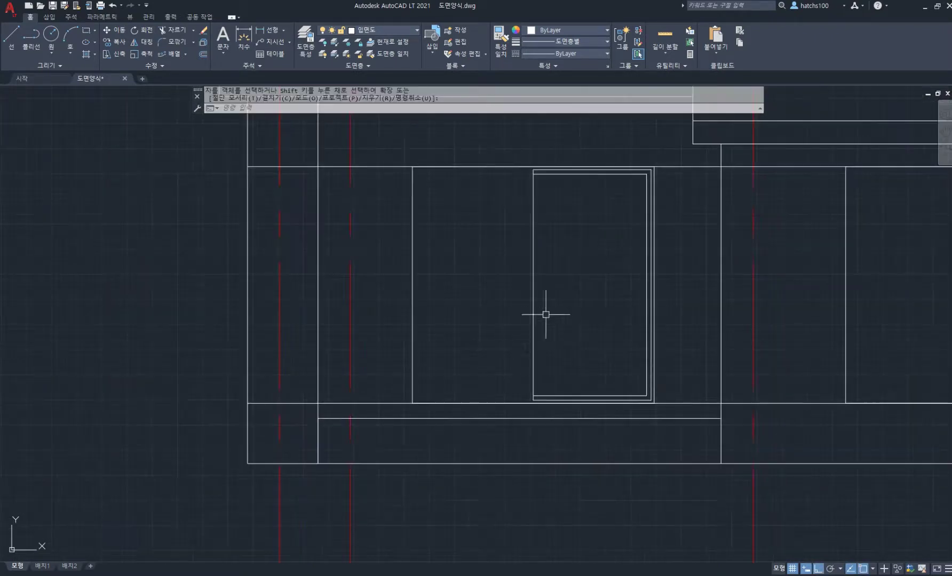
- Offset the left window's vertical centre line 45 to the right as the sash's inner edge
middle_drag(555, 276, 493, 319)
scroll(493, 318, up, 2)
text(O)
key(Return)
key(Return)
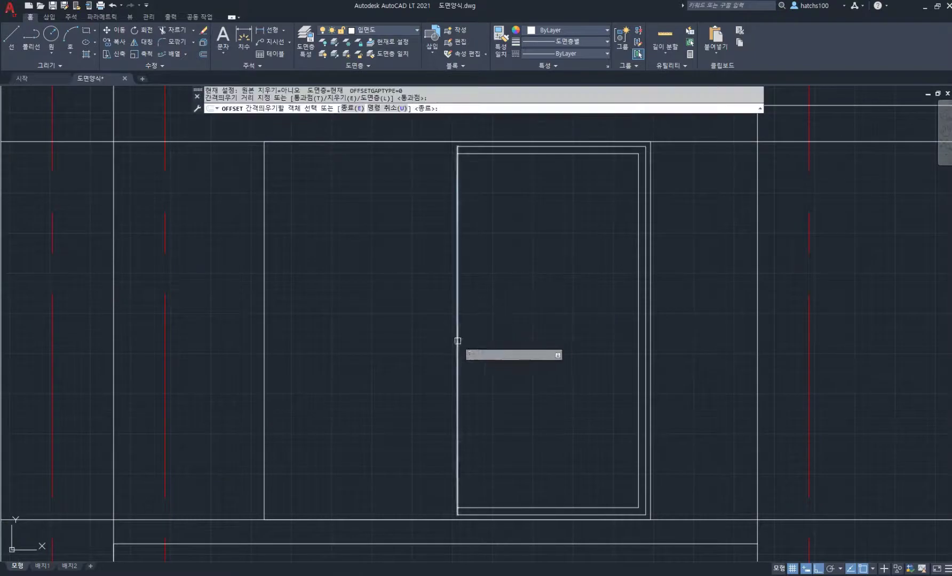
click(457, 348)
text(40)
key(Return)
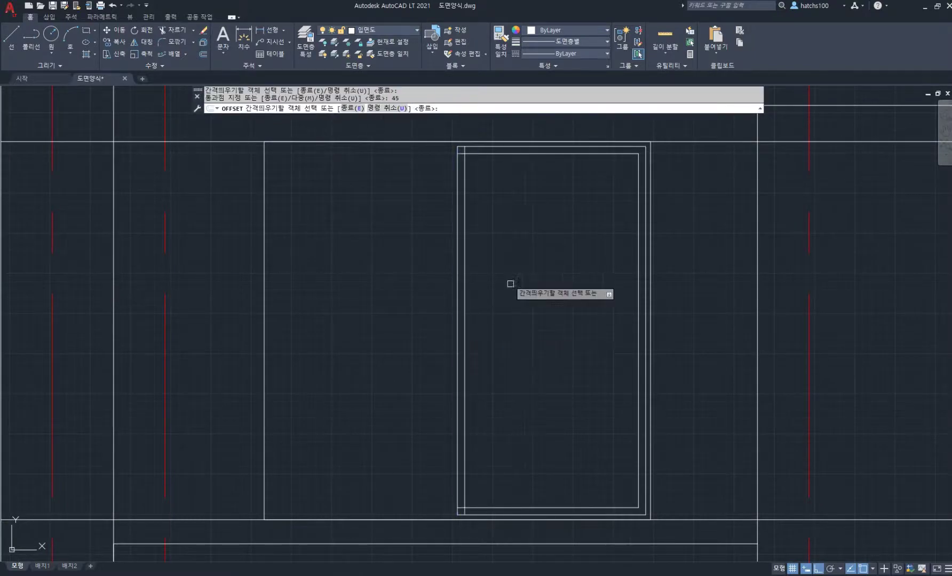
key(Return)
- Trim the overlapping line ends at the sash's upper-left and lower-left corners to leave a clean inner frame
scroll(475, 147, up, 4)
text(TR)
key(Return)
click(448, 157)
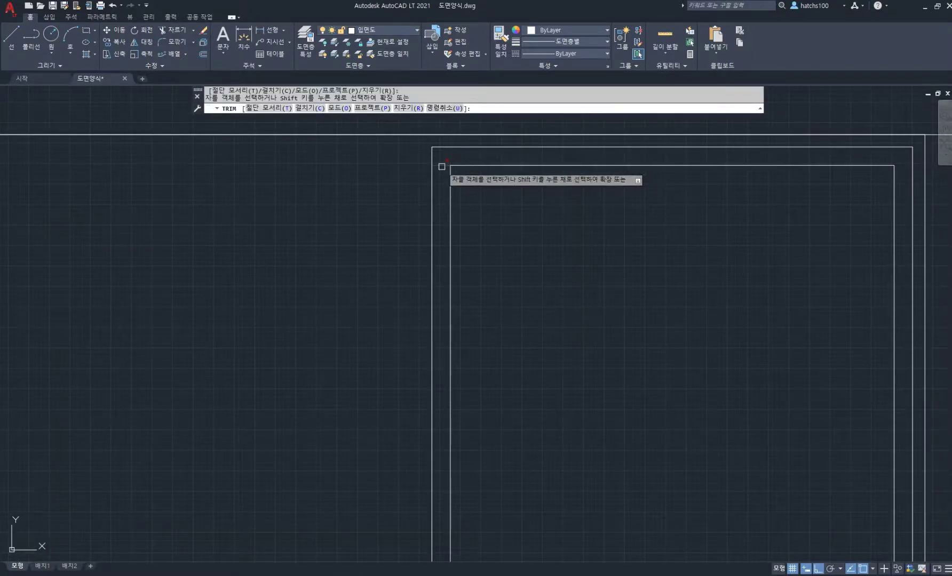
scroll(497, 344, down, 5)
scroll(439, 409, up, 3)
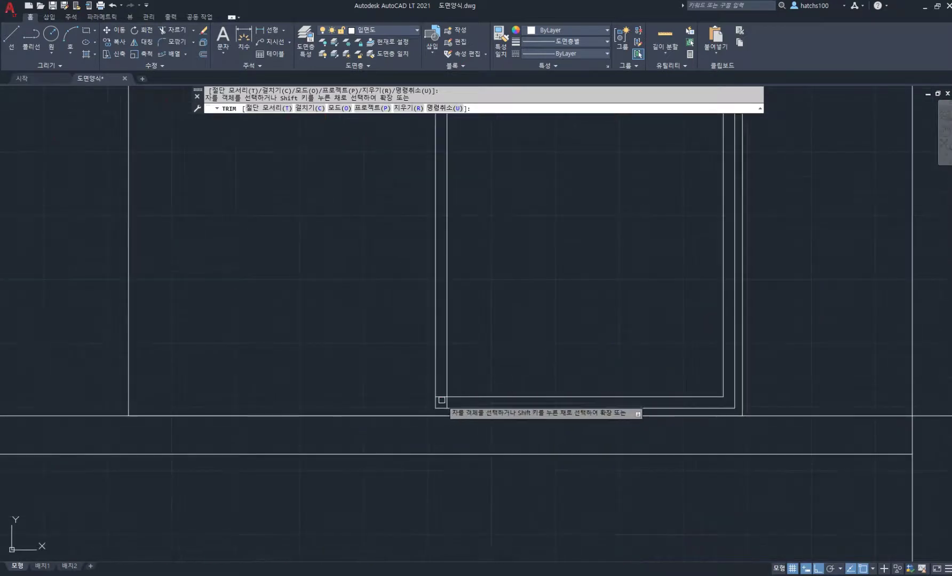
click(442, 399)
click(446, 404)
key(Return)
- Draw a vertical centre line in the left window's right half, between the outer sash frame's top and bottom midpoints
scroll(492, 308, down, 5)
middle_drag(492, 309, 492, 377)
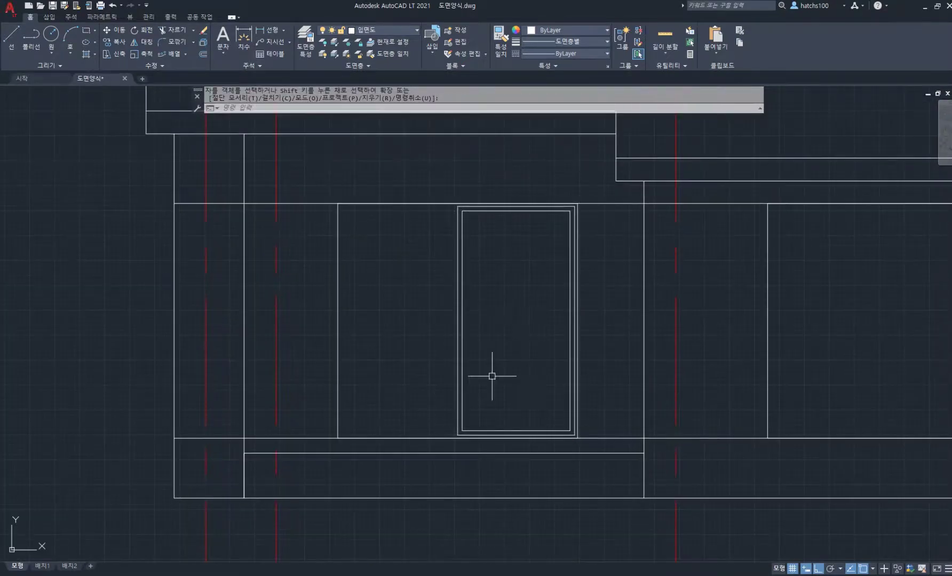
scroll(513, 310, up, 2)
text(l)
key(Return)
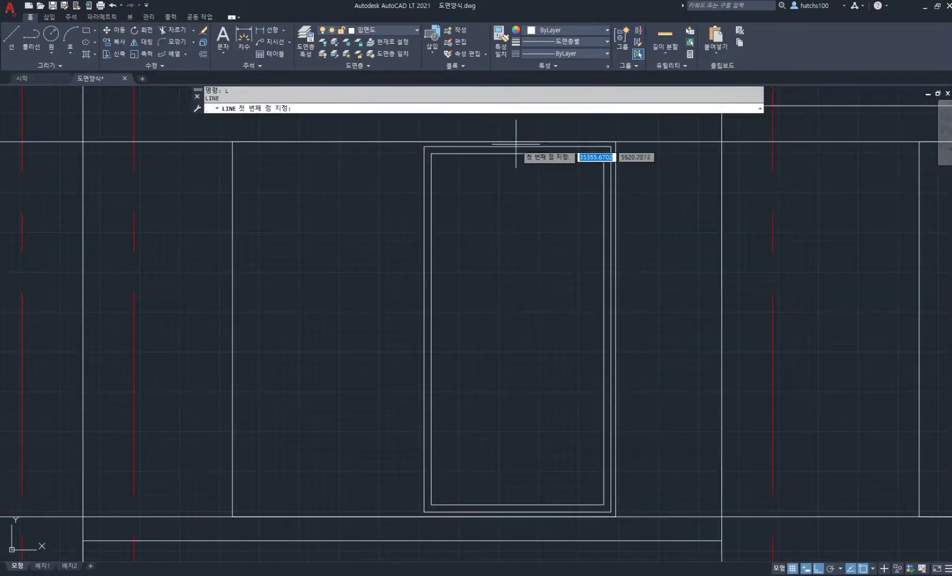
click(517, 147)
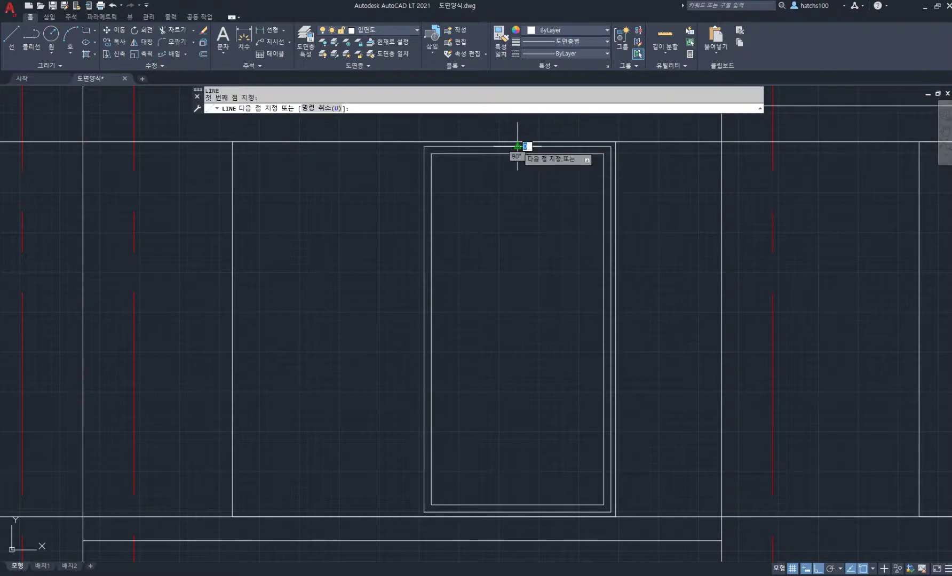
click(511, 511)
key(Return)
- Offset the new centre line by 22.5 to the left and by 22.5 to the right
text(o)
key(Return)
key(Return)
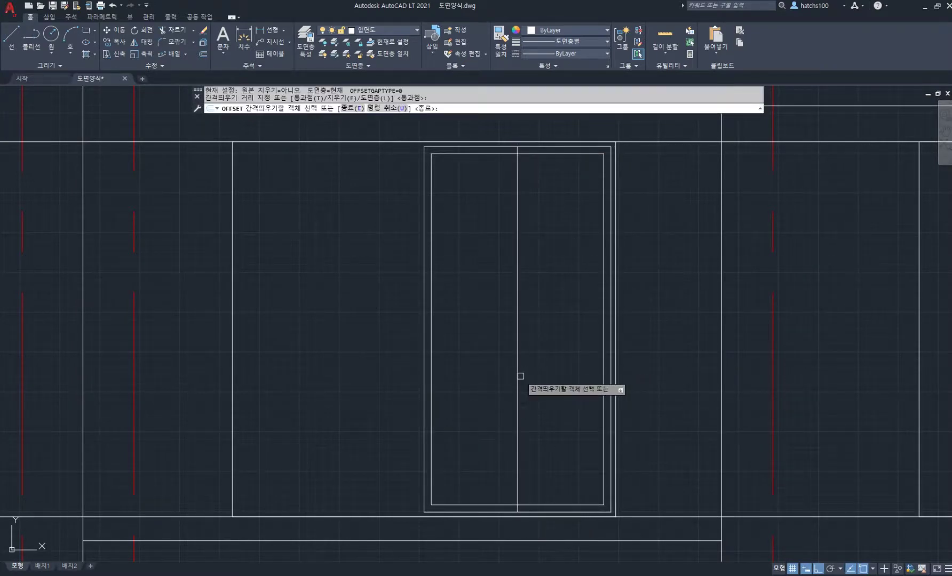
click(518, 396)
text(22)
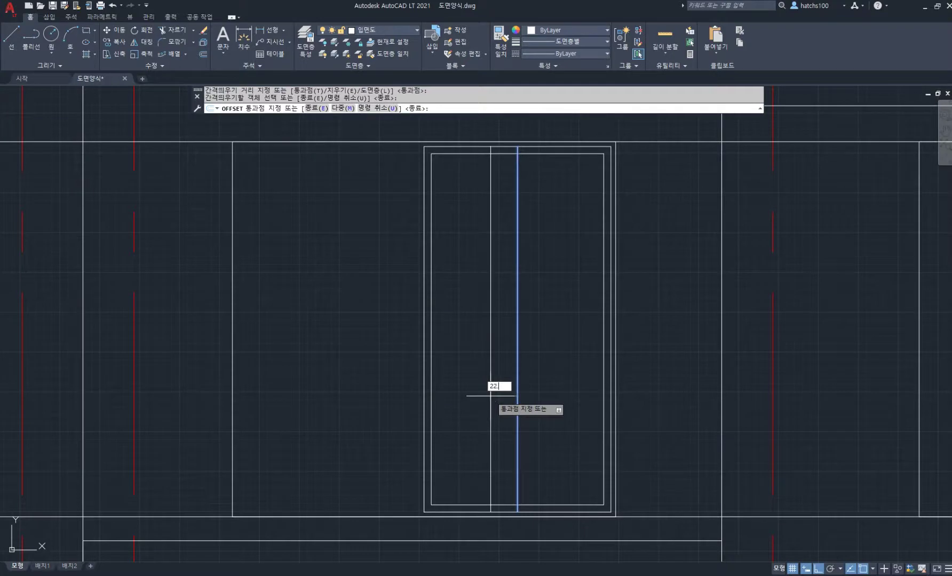
text(.5)
key(Return)
click(517, 396)
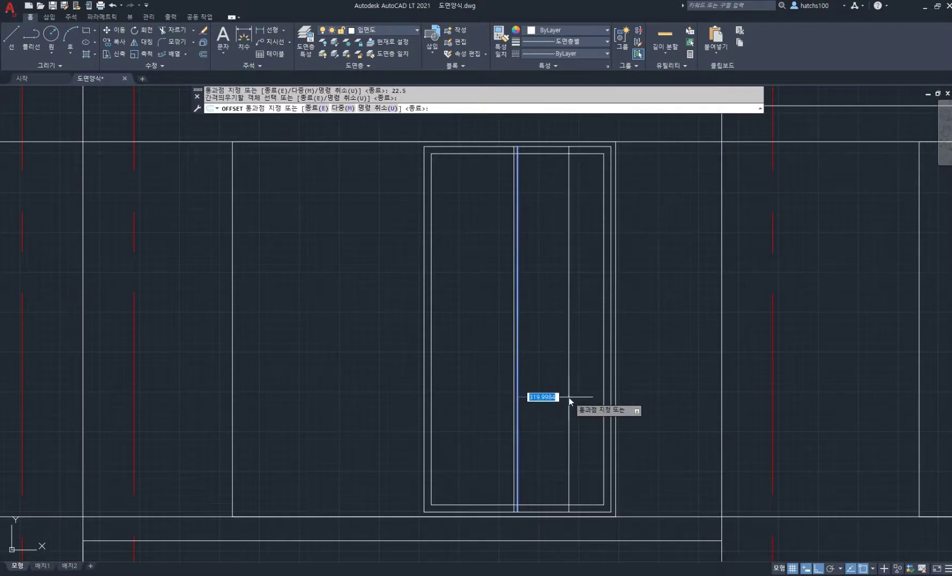
text(22.5)
key(Return)
key(Return)
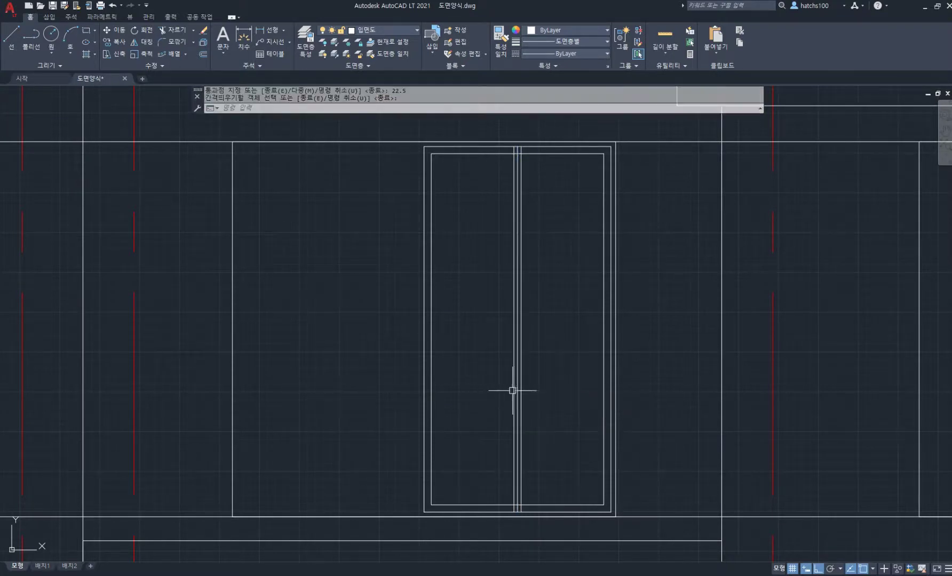
- Erase the centre line between the two 22.5 offset lines
text(e)
key(Return)
scroll(521, 389, up, 2)
key(Return)
scroll(527, 276, down, 2)
scroll(541, 130, up, 4)
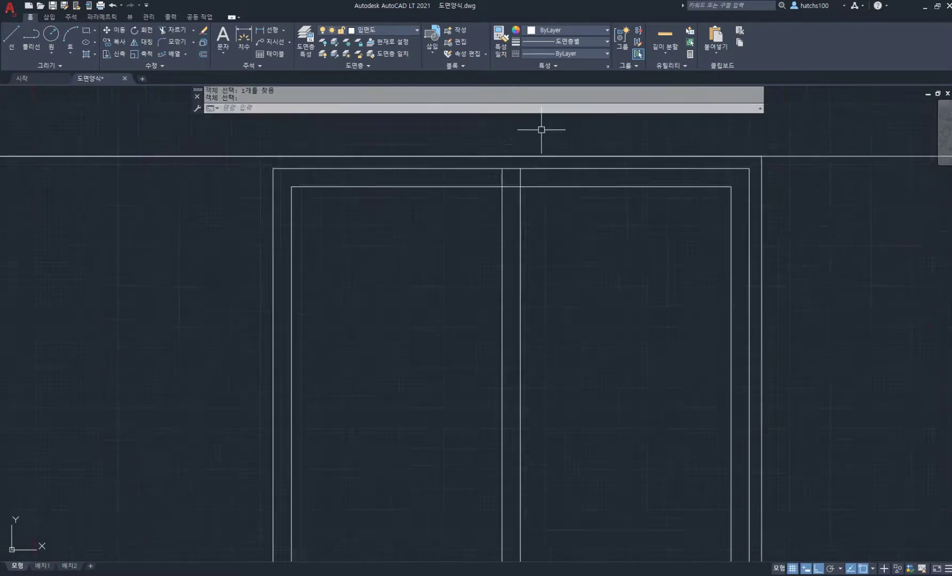
- Trim the inner frame pieces between the two offset lines and the right offset line's ends beyond the inner frame
text(TR)
key(Return)
scroll(523, 229, down, 6)
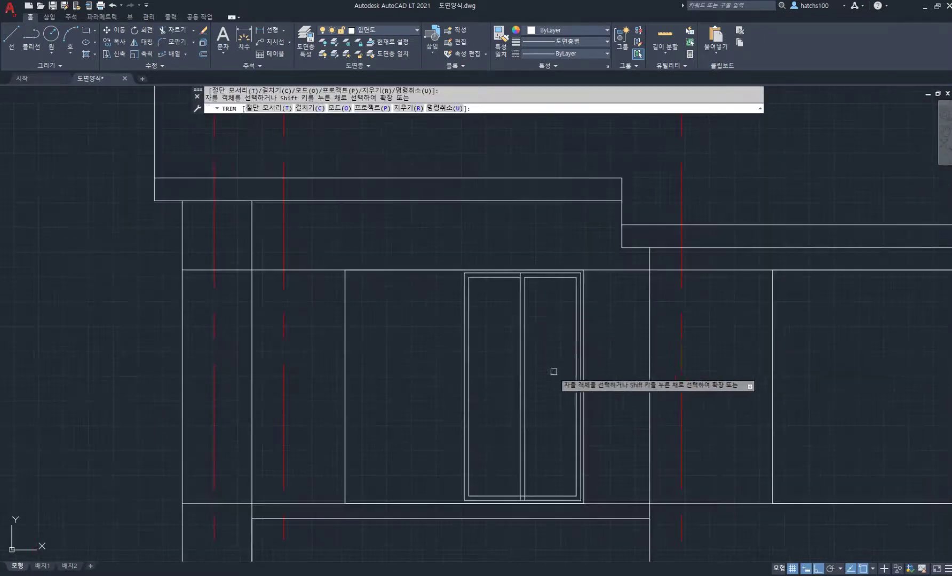
scroll(528, 407, up, 6)
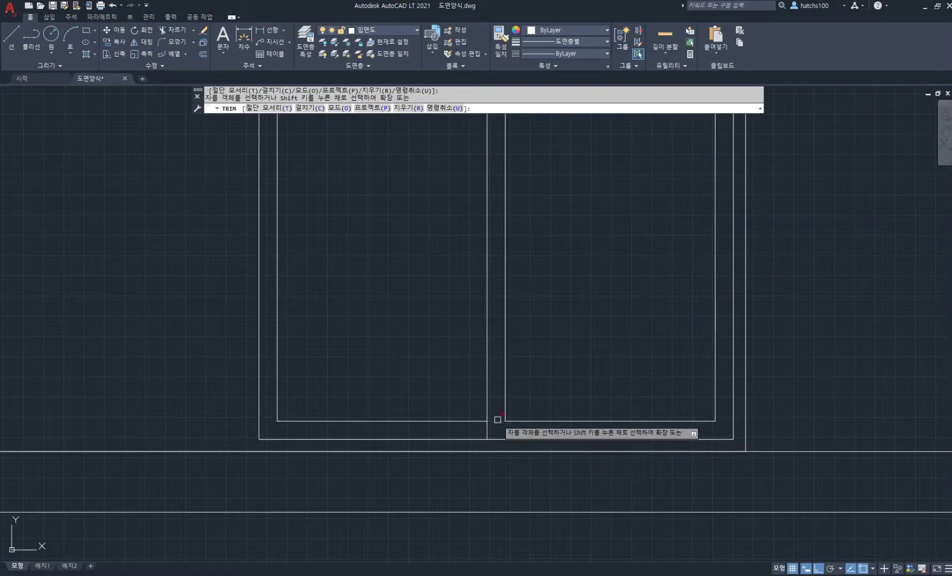
key(Return)
scroll(549, 379, down, 5)
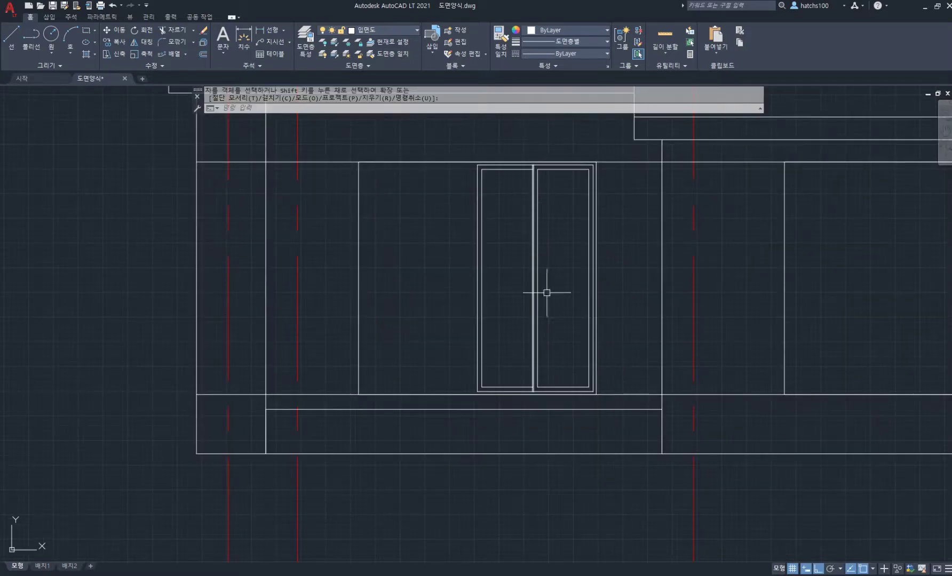
- Mirror the finished right half of the left window's frame about its vertical left edge, keeping the original
middle_drag(490, 273, 526, 293)
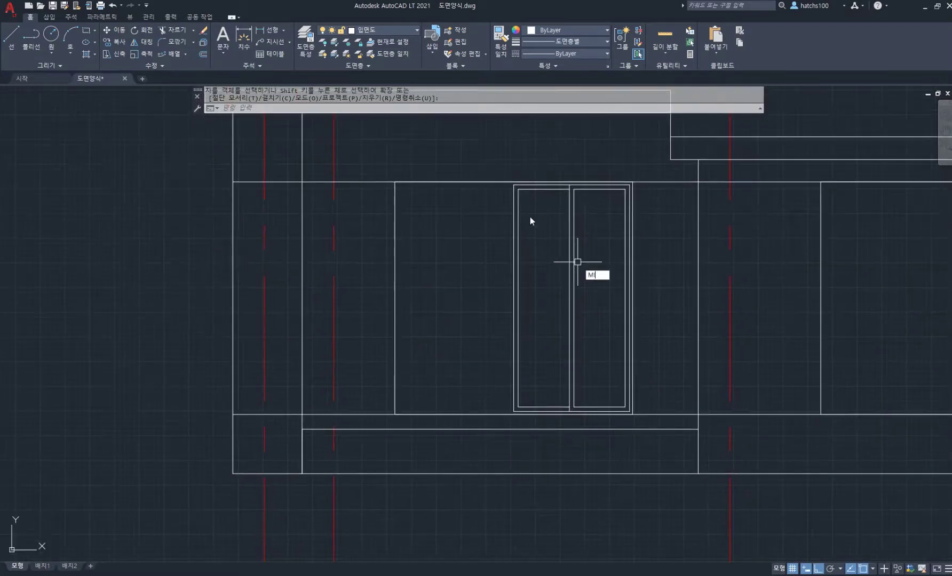
text(MI)
key(Return)
click(492, 166)
click(658, 439)
key(Return)
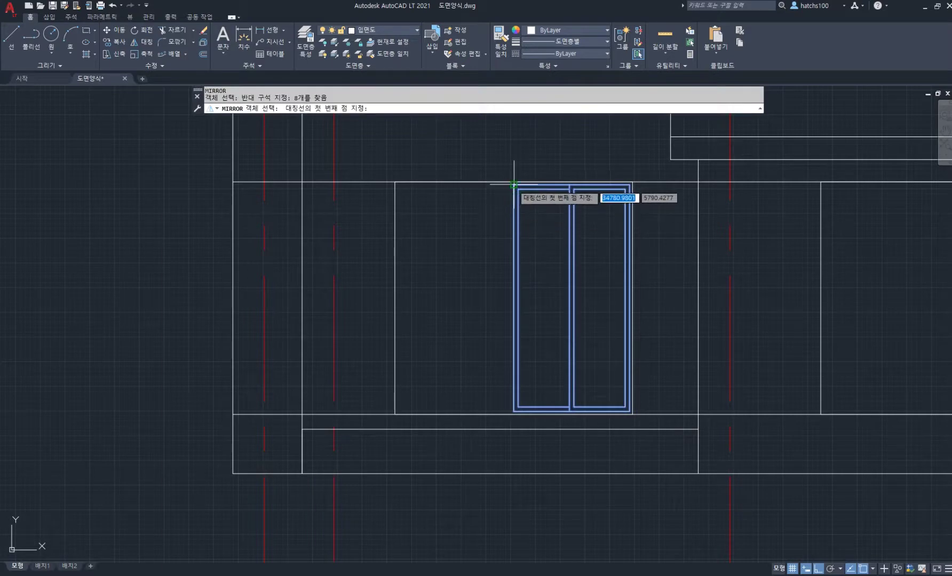
click(514, 185)
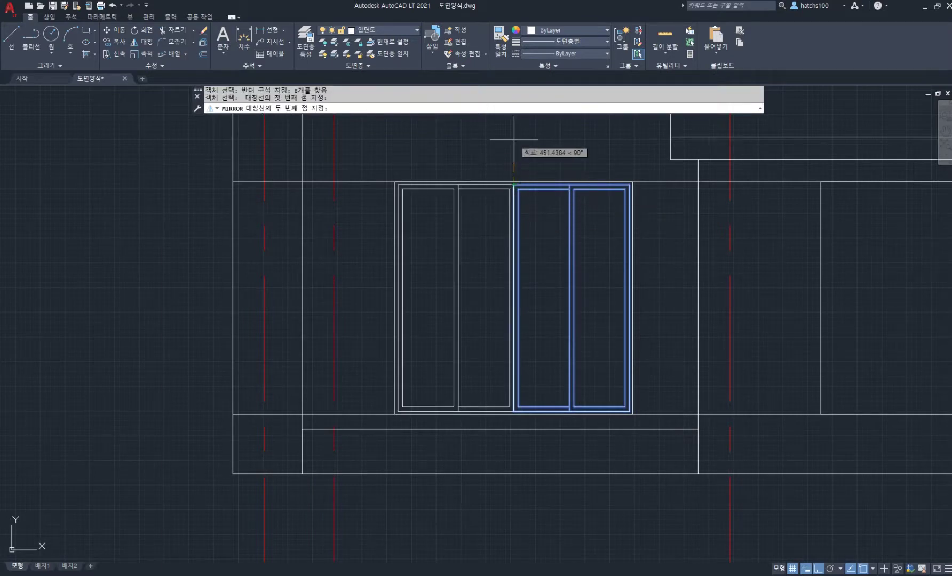
click(514, 140)
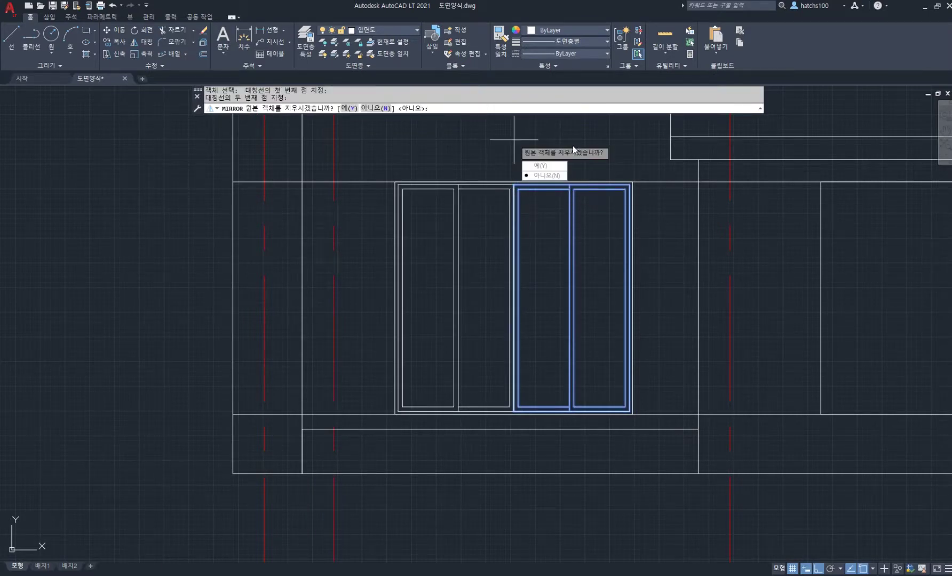
key(Return)
scroll(443, 284, down, 2)
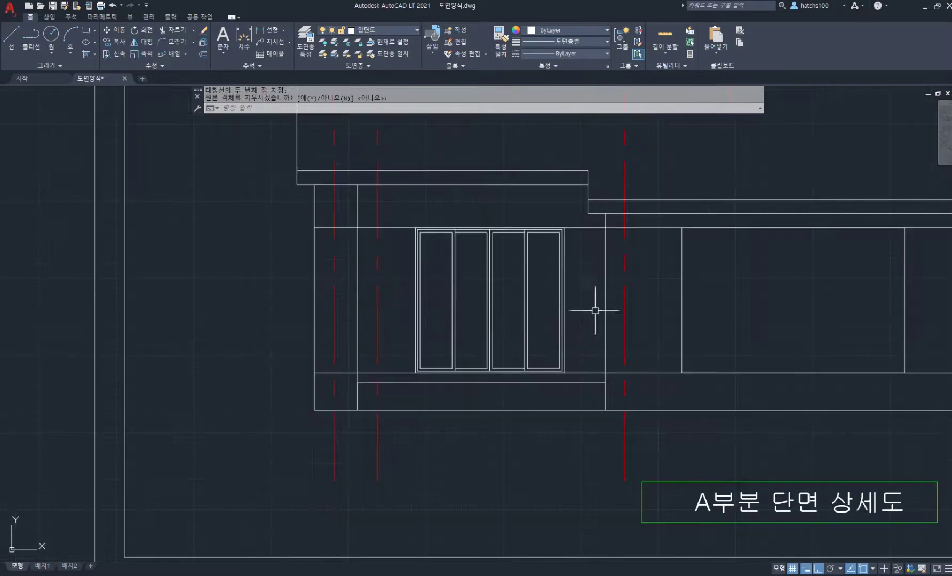
- Offset the middle window opening 30 inward and the resulting rectangle another 45 inward
middle_drag(602, 312, 445, 321)
middle_drag(671, 269, 619, 282)
text(o)
key(Return)
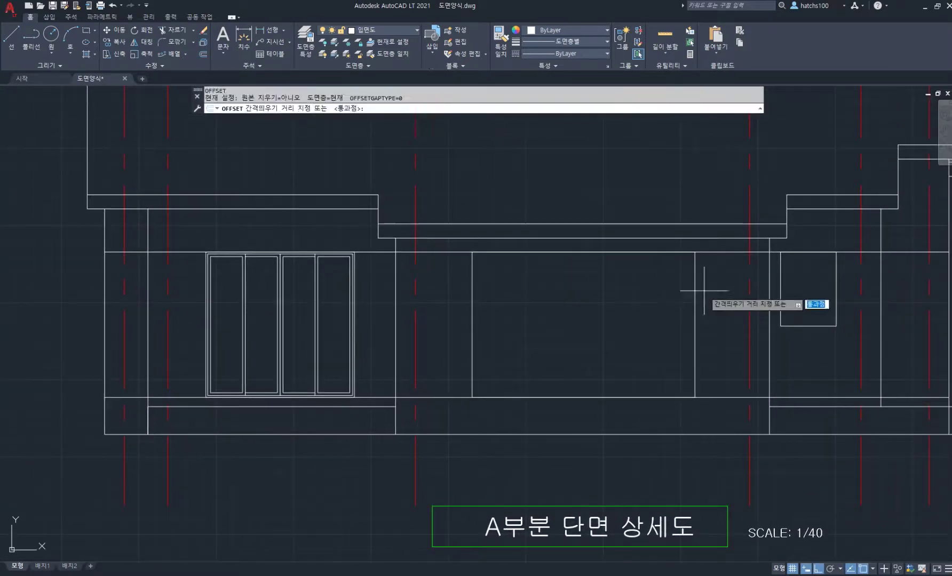
key(Return)
click(695, 303)
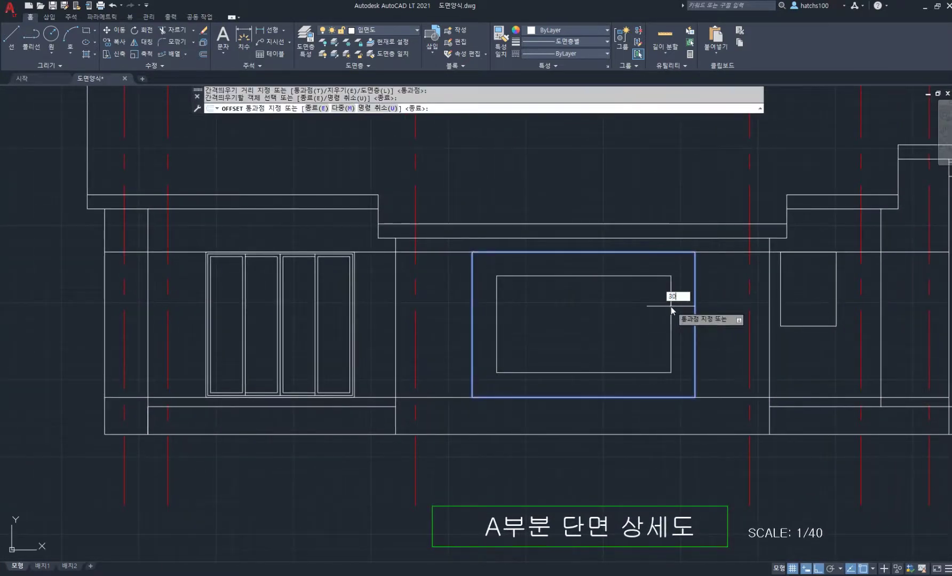
key(Return)
click(693, 278)
text(45)
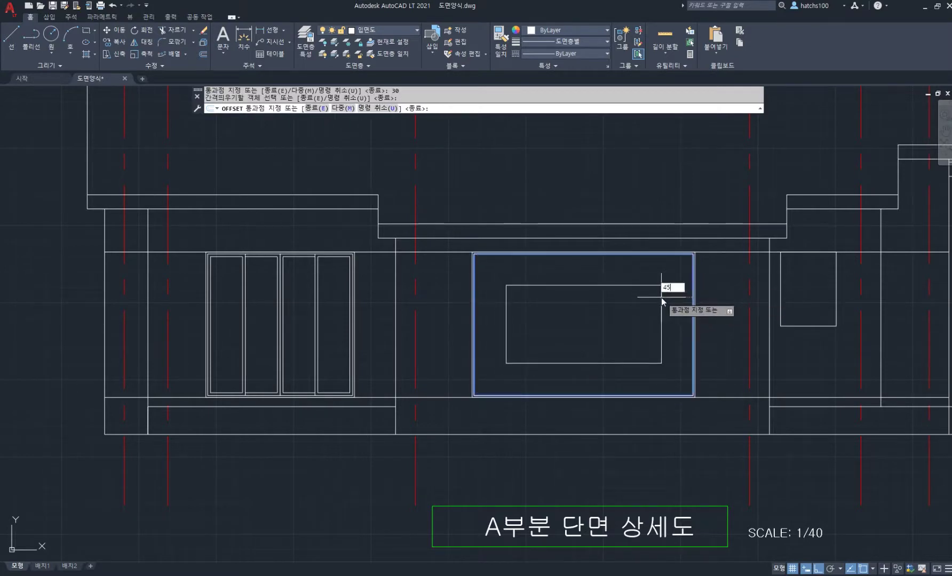
key(Return)
key(Return)
- Draw a vertical centre line in the middle window between the top and bottom midpoints of the 30 inset frame
scroll(604, 266, up, 2)
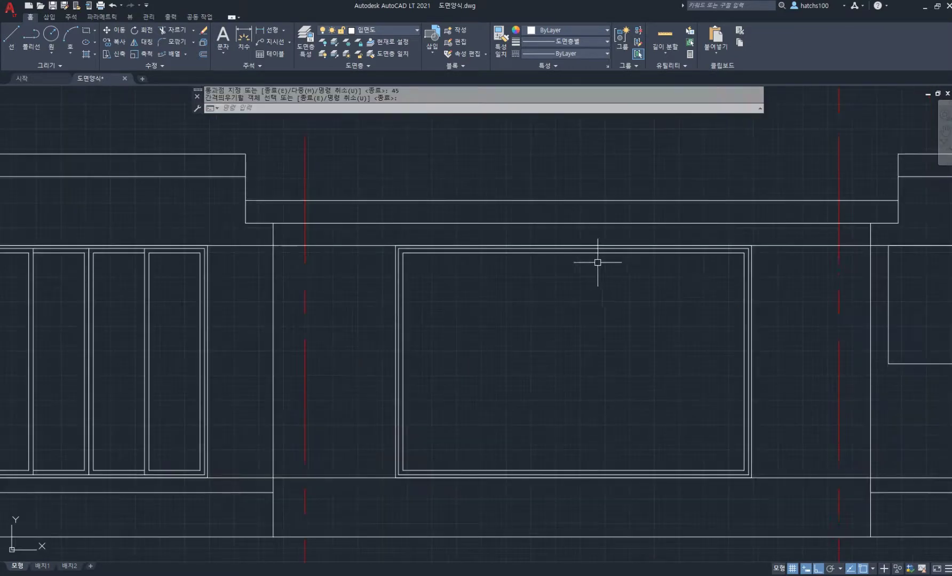
text(l)
key(Return)
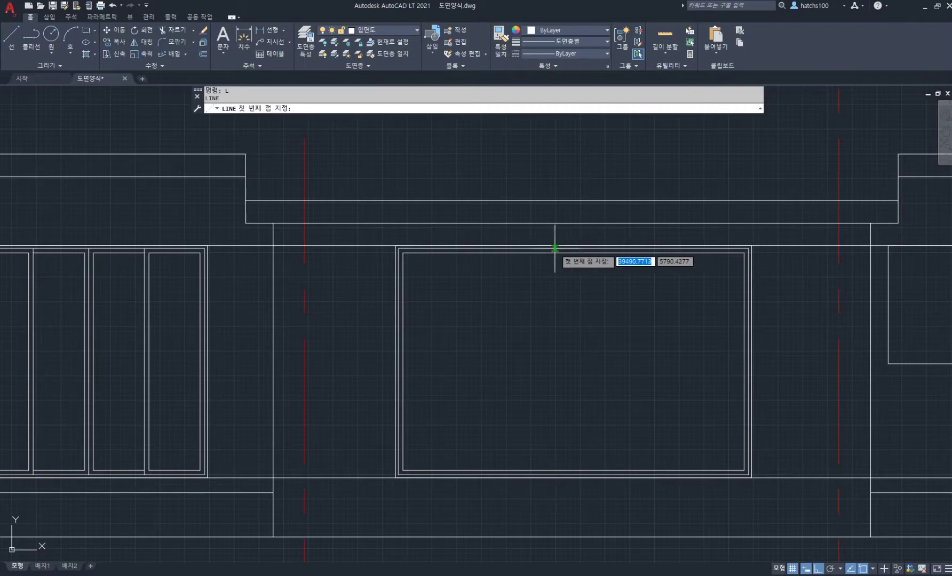
click(574, 247)
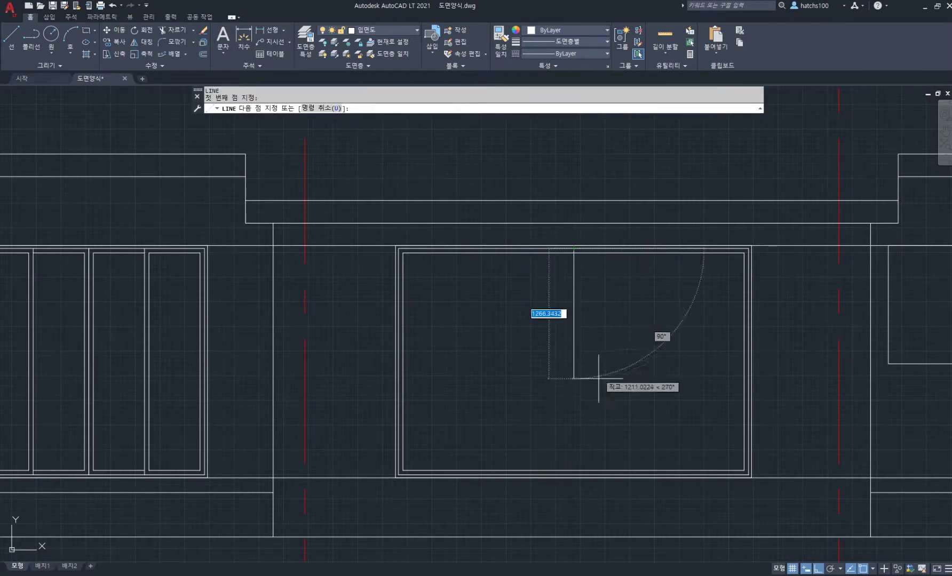
click(574, 474)
key(Return)
- Trim away the middle window's inner frame lines on the left side of its centre line
text(tr)
key(Return)
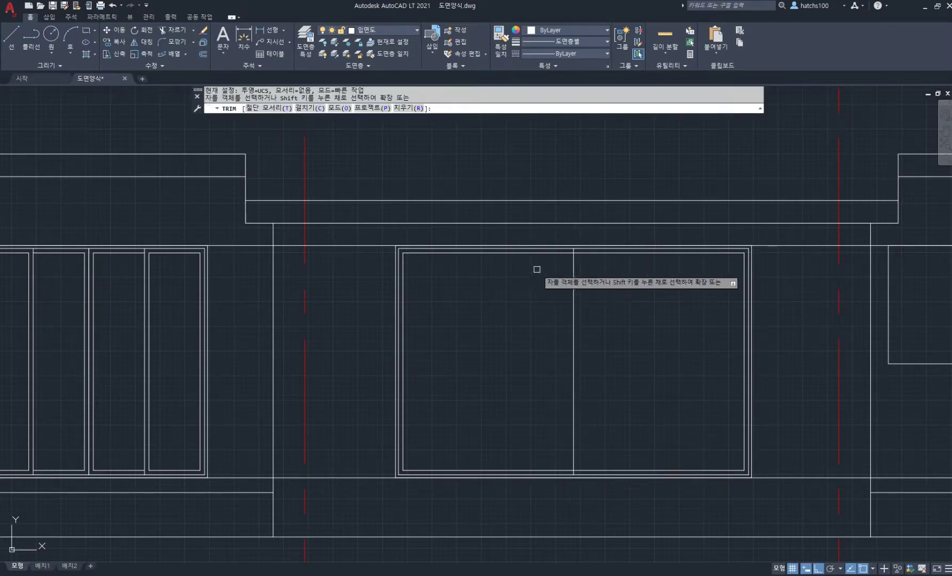
drag(536, 258, 534, 250)
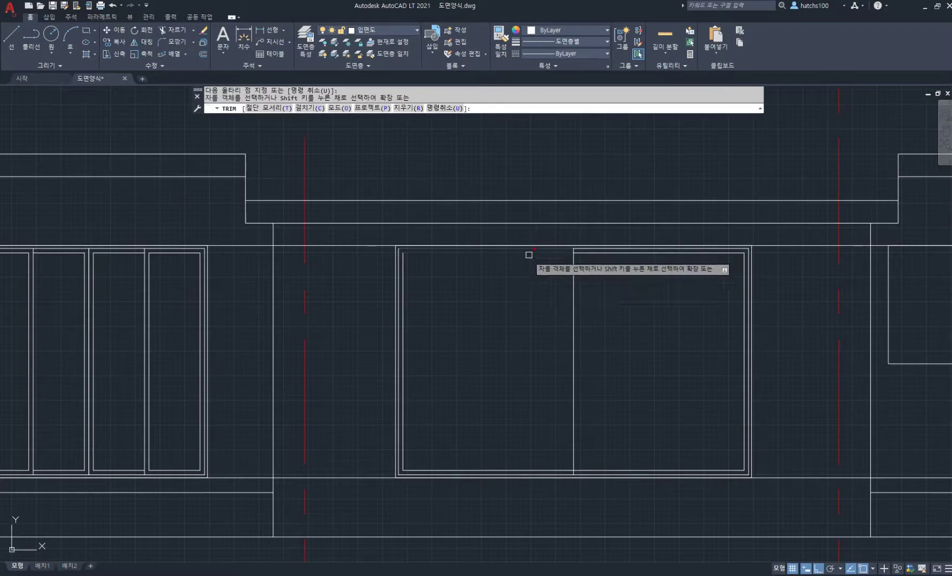
mouse_move(412, 361)
mouse_down()
mouse_move(382, 389)
mouse_move(401, 394)
mouse_up()
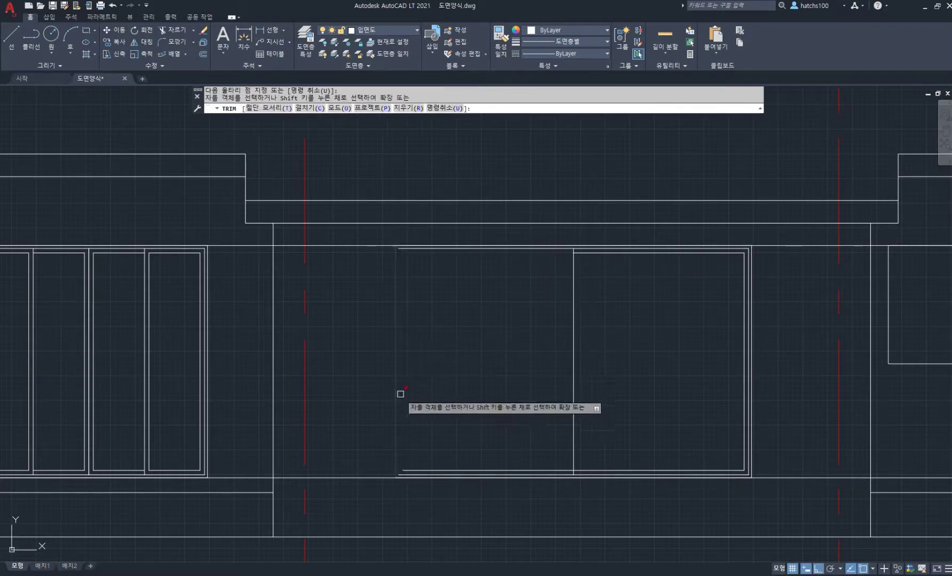
click(498, 469)
click(496, 474)
key(Return)
- Offset the middle window's vertical centre line 45 to the right as the sash's inner edge
middle_drag(666, 354, 588, 357)
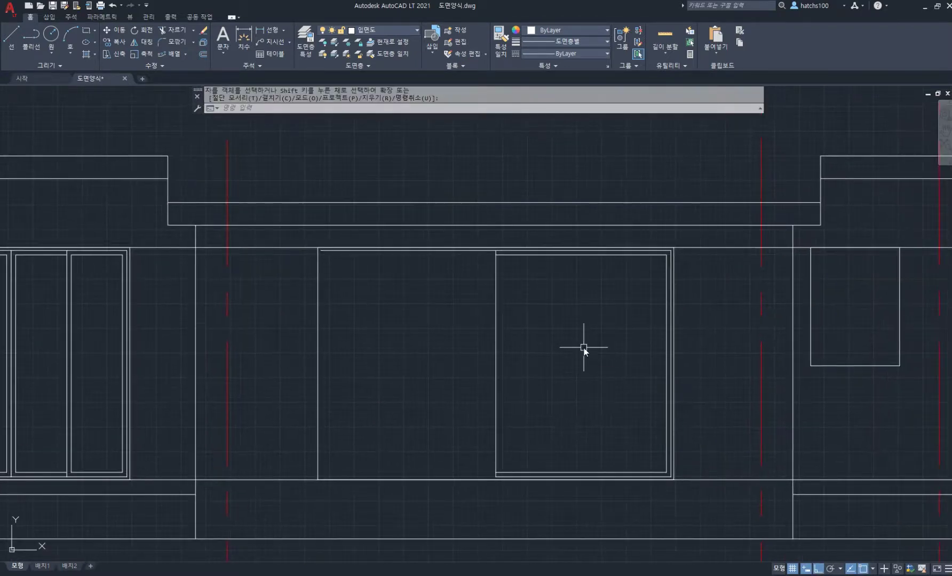
text(o)
key(Return)
key(Return)
click(496, 362)
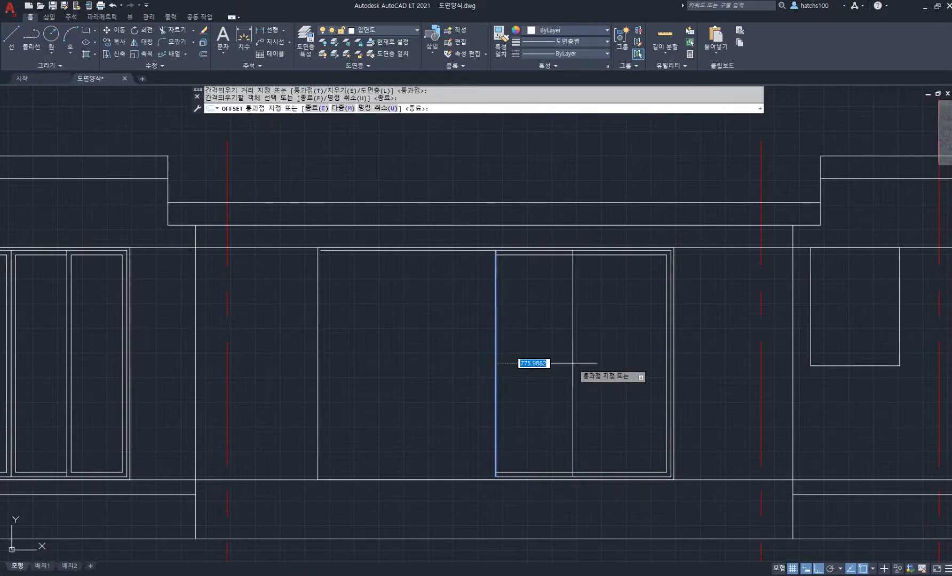
text(45)
key(Return)
key(Return)
- Trim the overlapping line ends at the upper-left and lower-left corners of the middle window's right sash
scroll(496, 251, up, 5)
text(t)
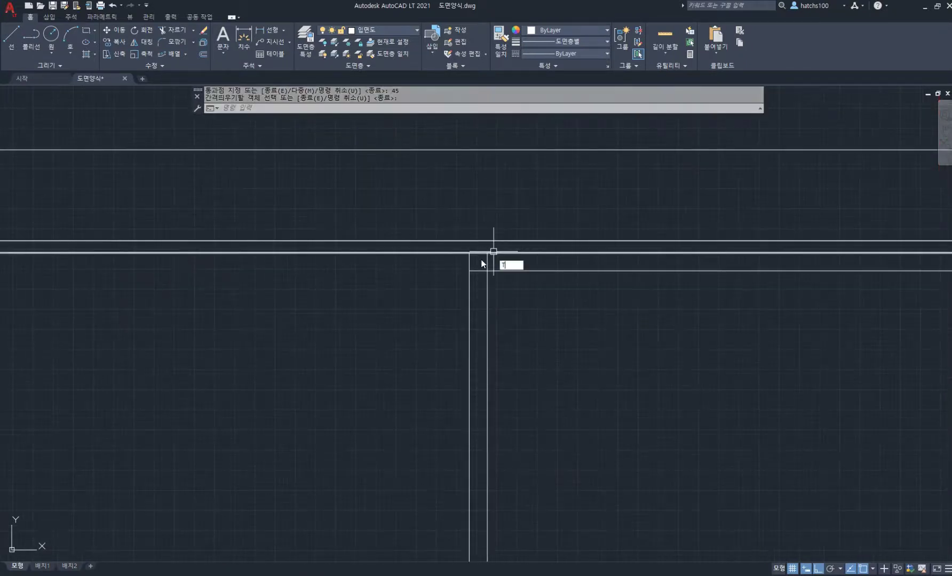
text(r)
key(Return)
scroll(487, 287, down, 5)
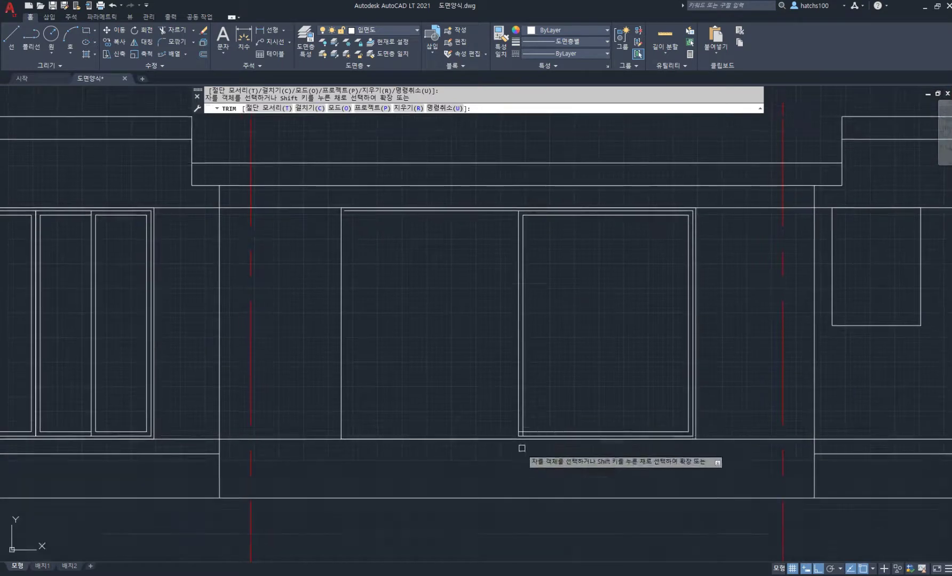
scroll(522, 448, up, 6)
scroll(521, 342, down, 4)
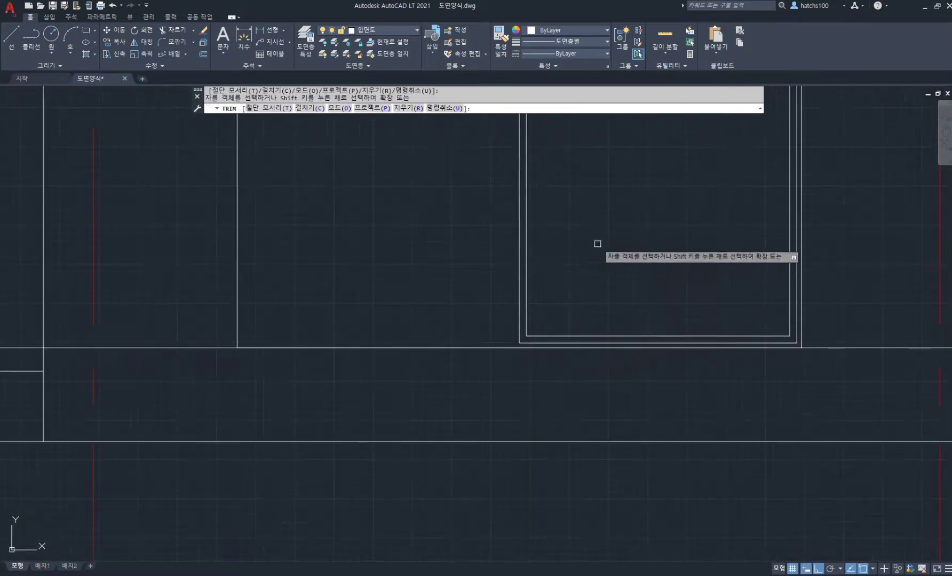
scroll(464, 389, down, 2)
key(Escape)
- Start a vertical line upward from the lower end of the middle window's centre line
text(l)
key(Return)
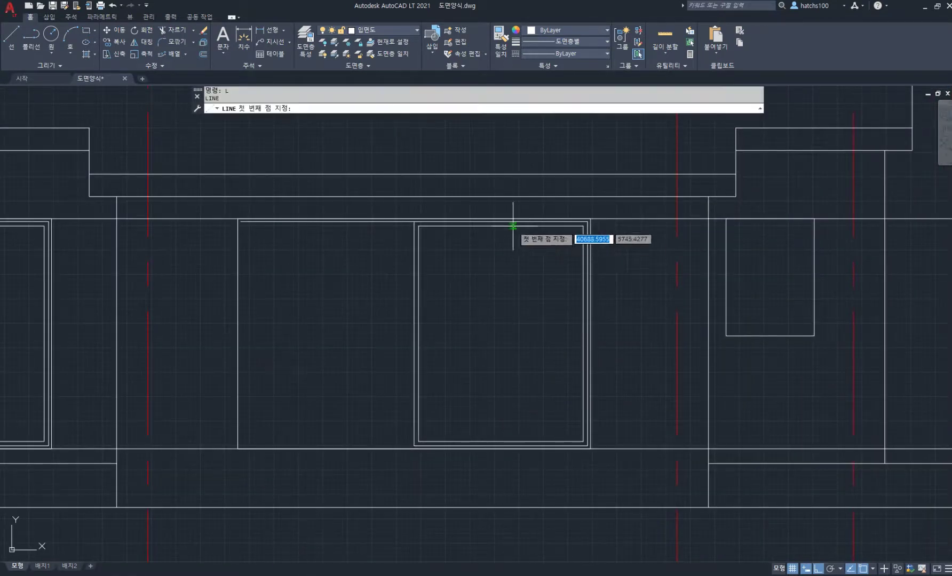
scroll(501, 224, up, 2)
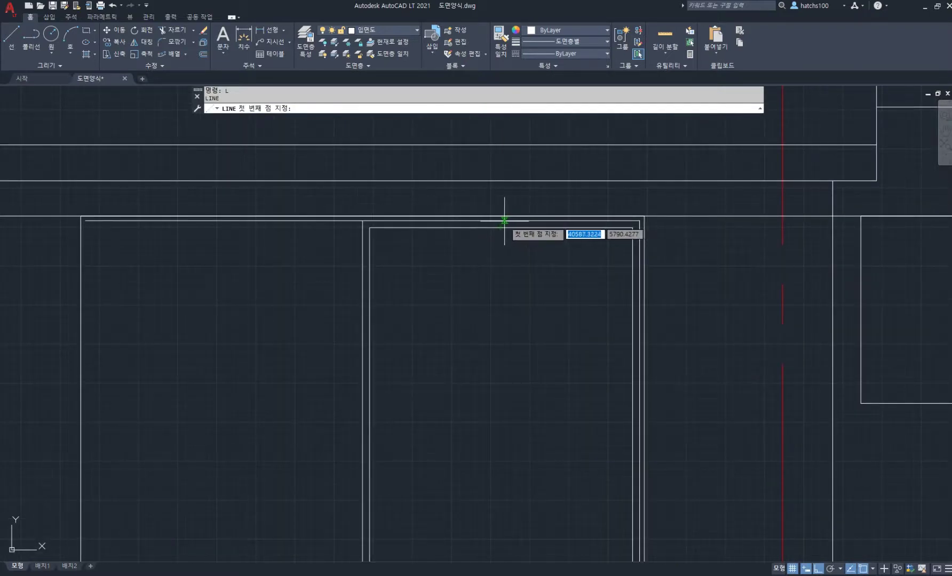
scroll(499, 221, down, 2)
scroll(504, 214, up, 3)
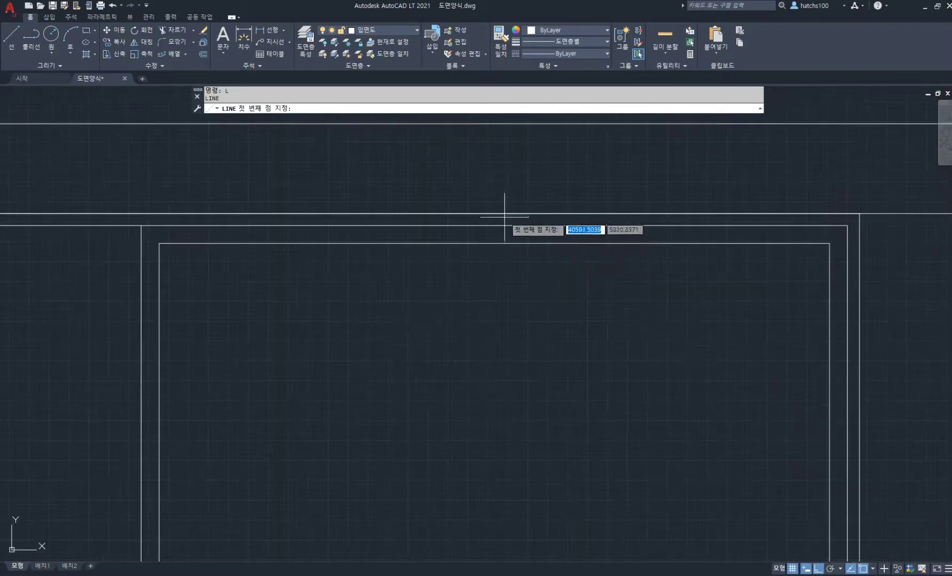
scroll(481, 220, down, 2)
middle_drag(334, 251, 445, 226)
click(447, 223)
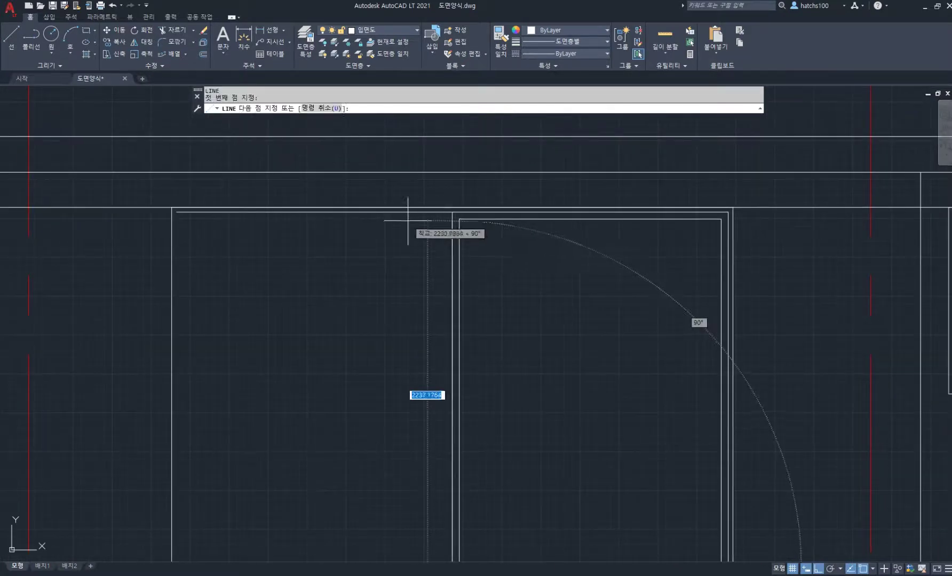
- Trim off the part of the inner frame's upper line that extends past the right half of the central window
key(Escape)
text(tr)
key(Return)
click(432, 212)
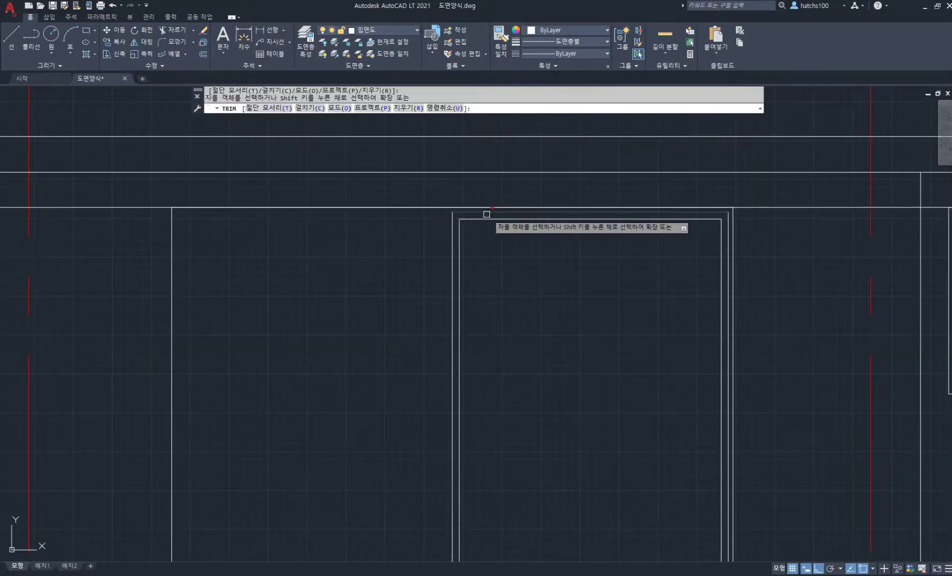
key(Return)
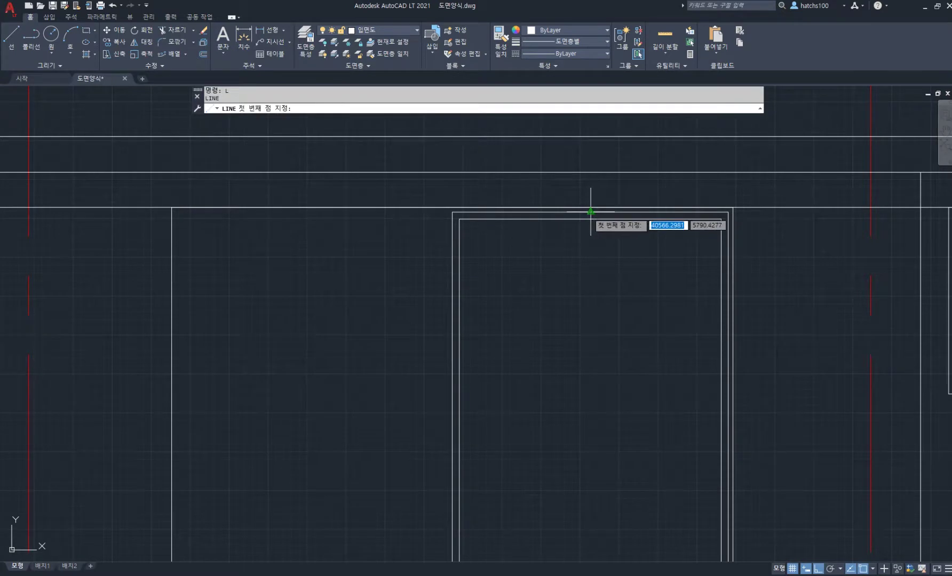
- Draw a vertical centre line from the midpoint of the right-half frame's upper edge down to its lower edge
click(591, 212)
scroll(571, 368, down, 3)
scroll(558, 382, down, 2)
scroll(574, 392, up, 2)
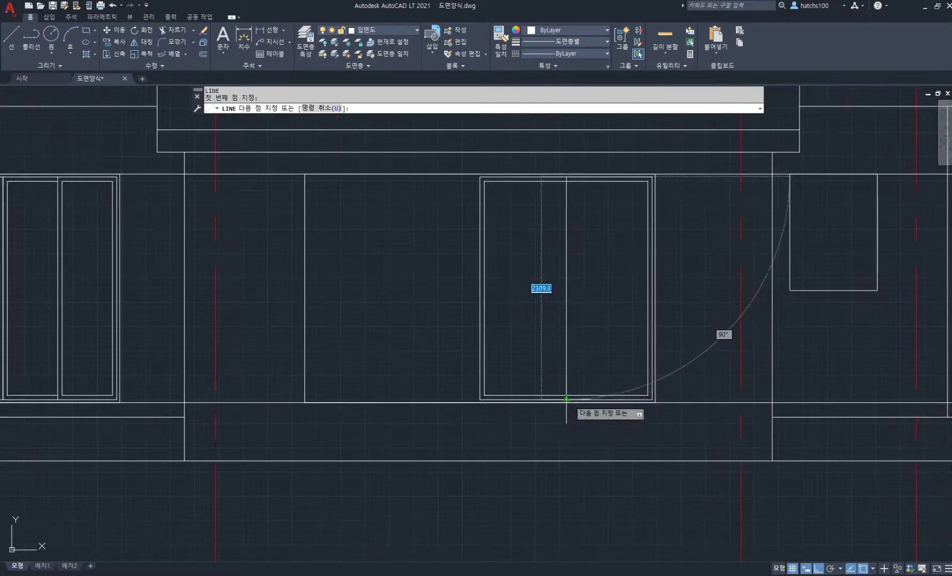
click(567, 399)
key(Return)
- Offset the vertical centre line by 22.5 to both sides
scroll(576, 290, up, 2)
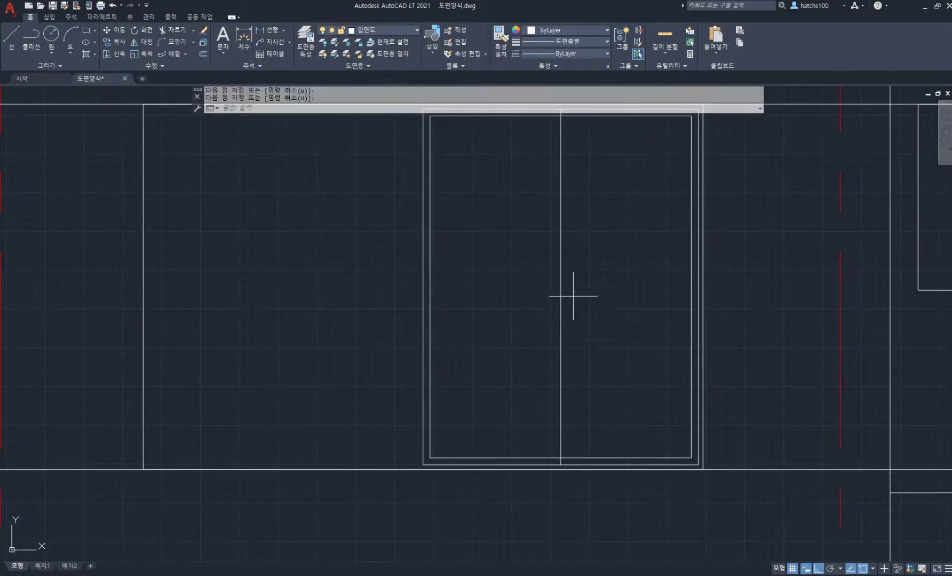
text(o)
key(Return)
key(Return)
click(560, 326)
text(22)
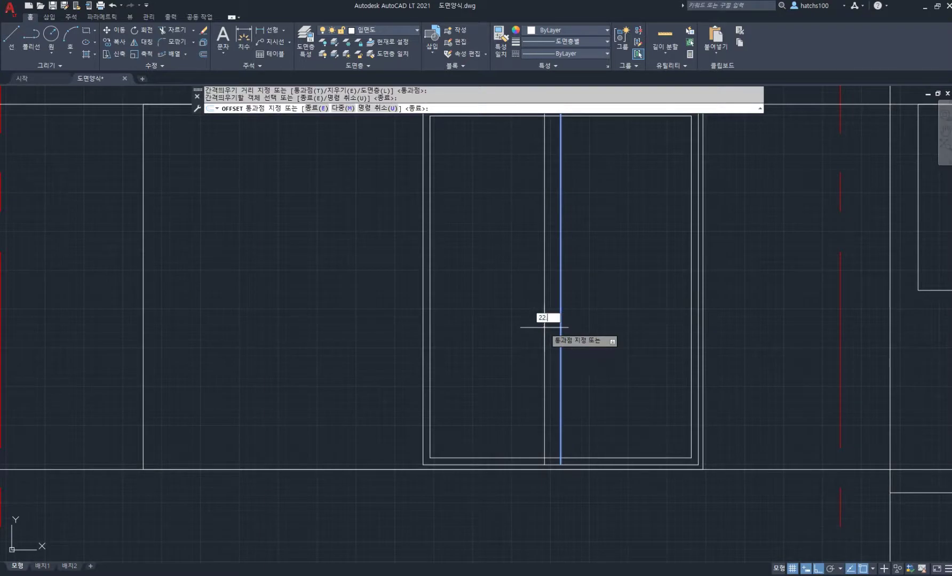
text(.5)
key(Return)
click(561, 326)
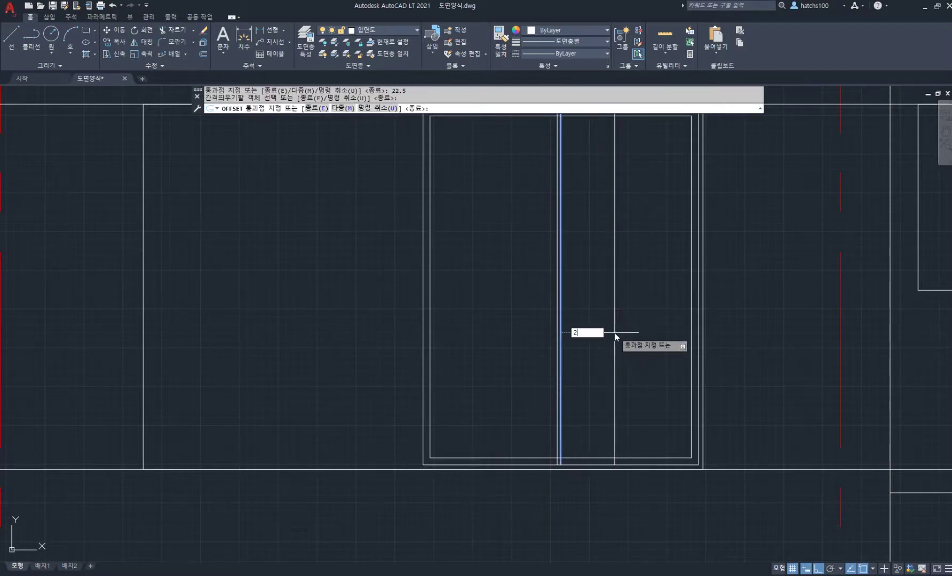
key(Return)
key(Return)
scroll(557, 347, up, 4)
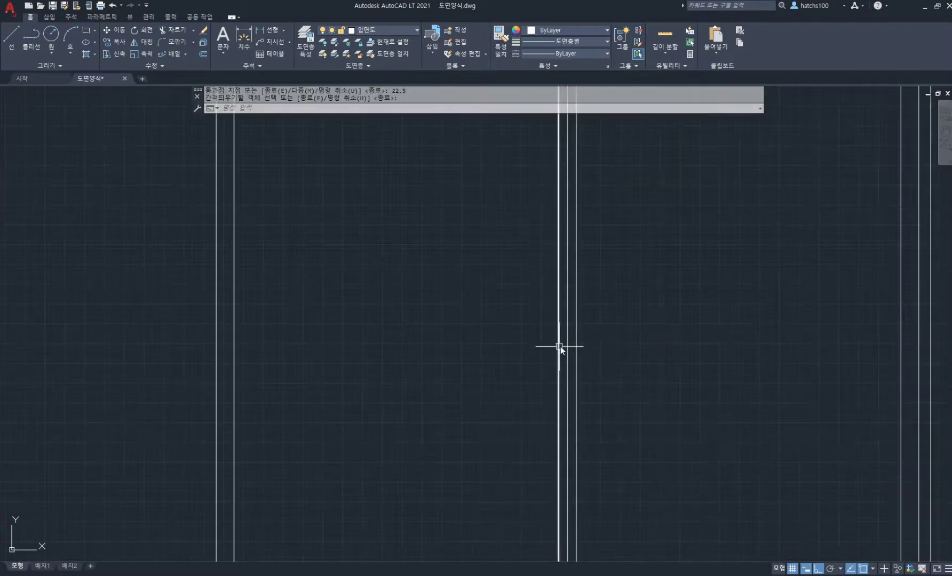
- Erase the original centre line between the two offset lines
text(e)
key(Return)
click(567, 348)
key(Return)
- Trim the surplus mullion line segments where they meet the lower and upper frame members
scroll(595, 390, down, 6)
scroll(595, 391, up, 6)
text(tr)
key(Return)
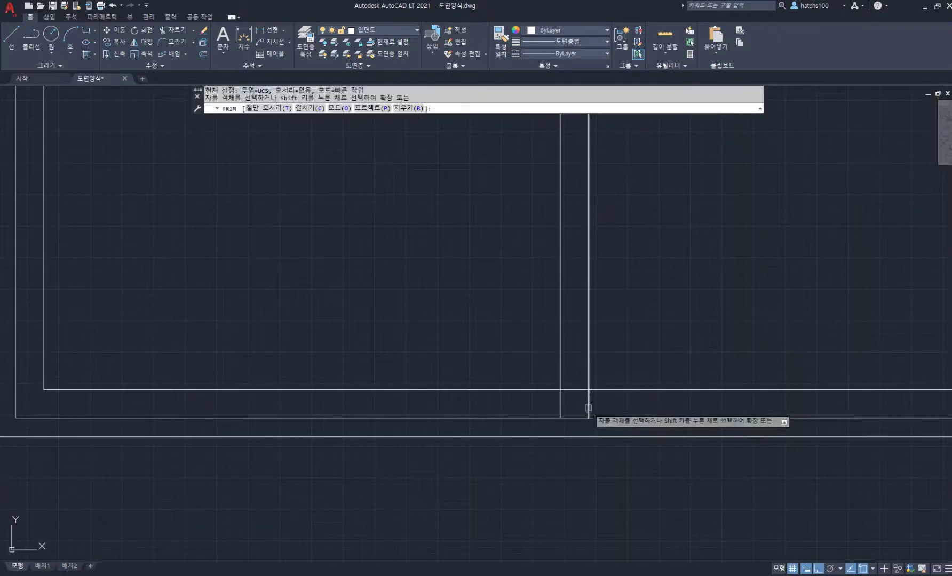
scroll(620, 219, down, 6)
scroll(587, 296, up, 6)
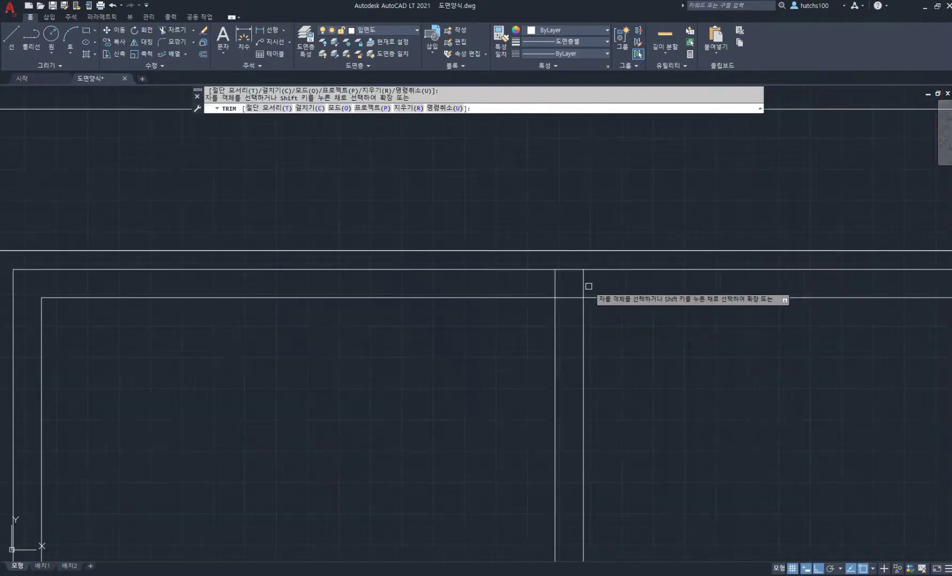
key(Return)
scroll(572, 297, down, 6)
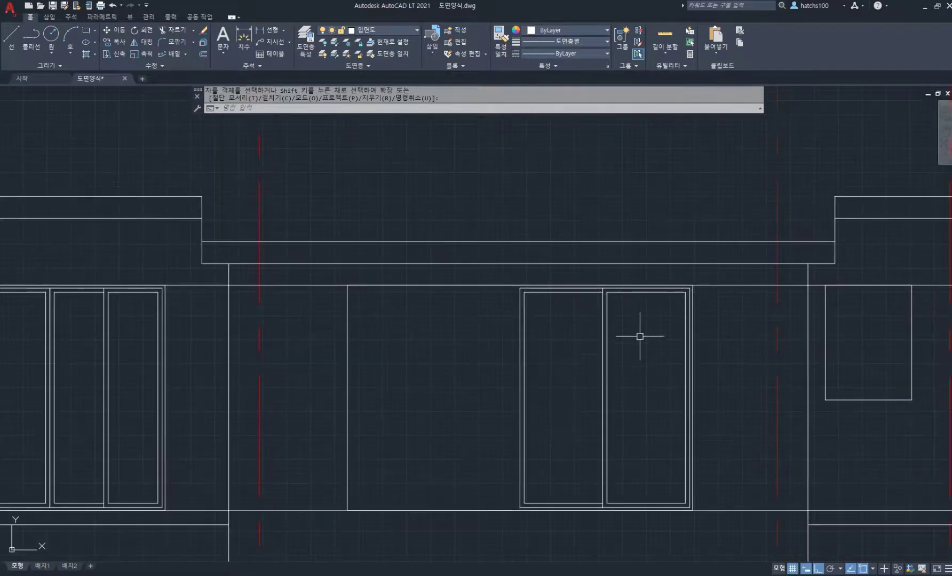
- Mirror the finished two-leaf window half about its vertical edge at the opening's centre, keeping the original
text(mi)
key(Return)
click(506, 273)
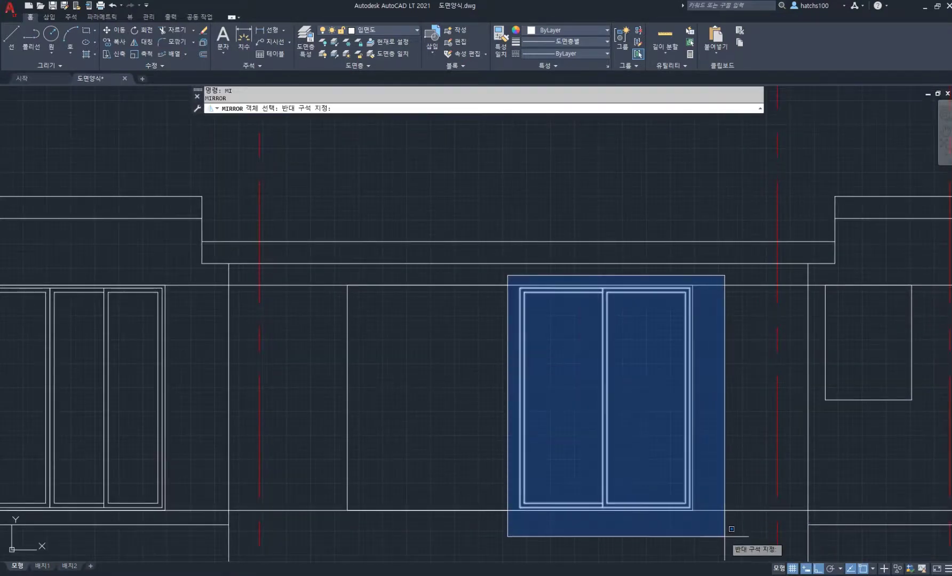
click(723, 534)
key(Return)
click(519, 294)
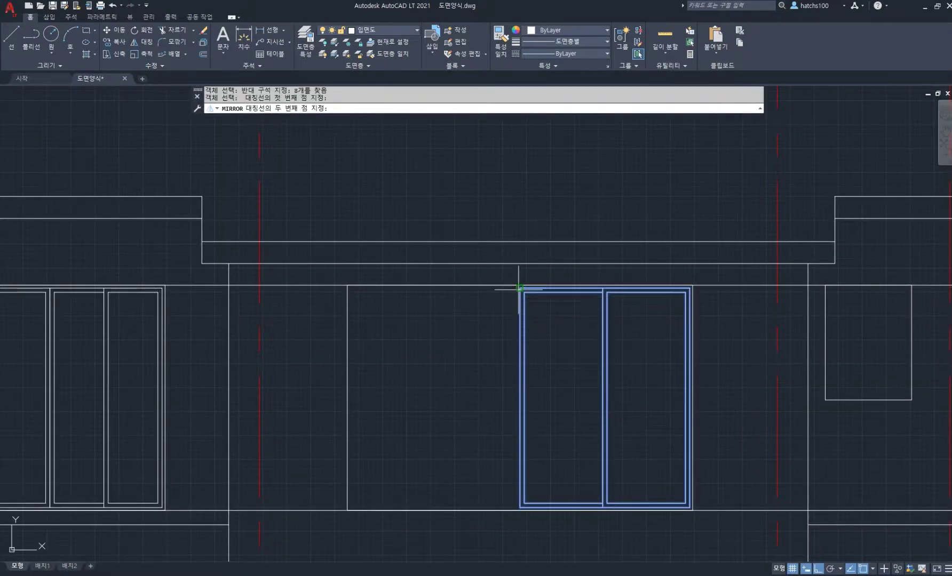
click(523, 209)
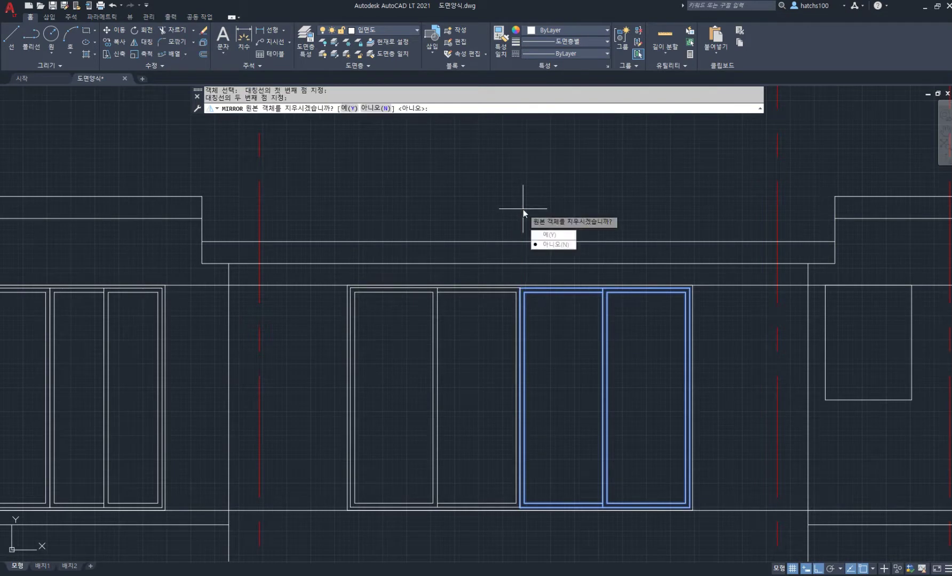
key(Return)
scroll(711, 368, down, 2)
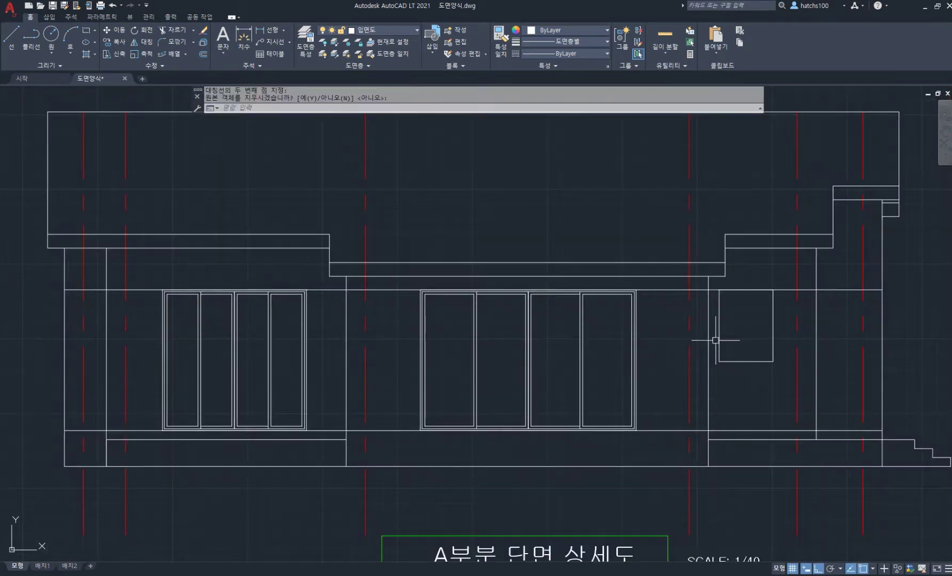
- Offset the small window's outline 30 inward to form its frame
middle_drag(623, 351, 489, 353)
scroll(631, 324, up, 4)
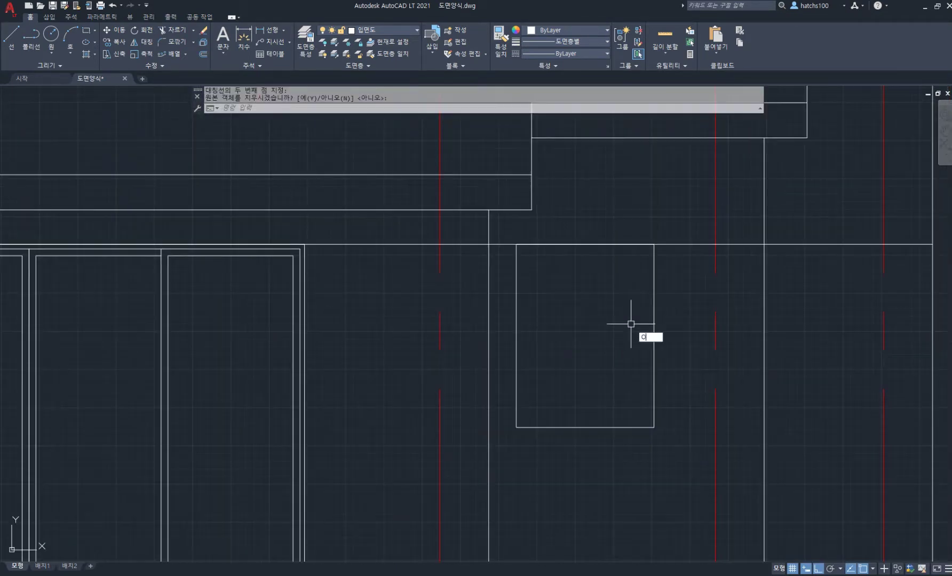
key(Return)
key(Return)
click(653, 329)
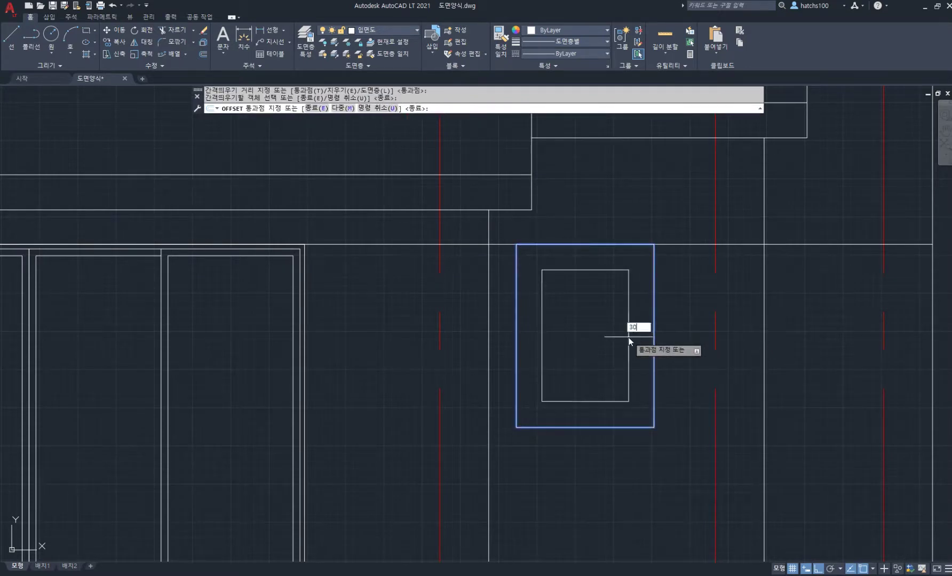
key(Return)
scroll(608, 304, down, 2)
scroll(574, 380, up, 2)
key(Return)
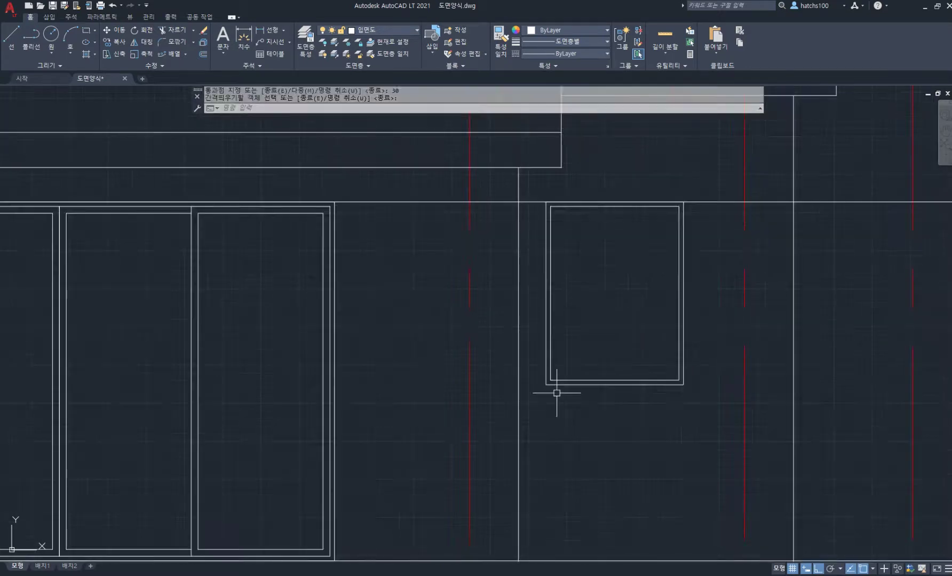
- Draw a 900 by 150 rectangle directly below the small window, starting from its lower-left corner
text(REC)
key(Return)
click(546, 385)
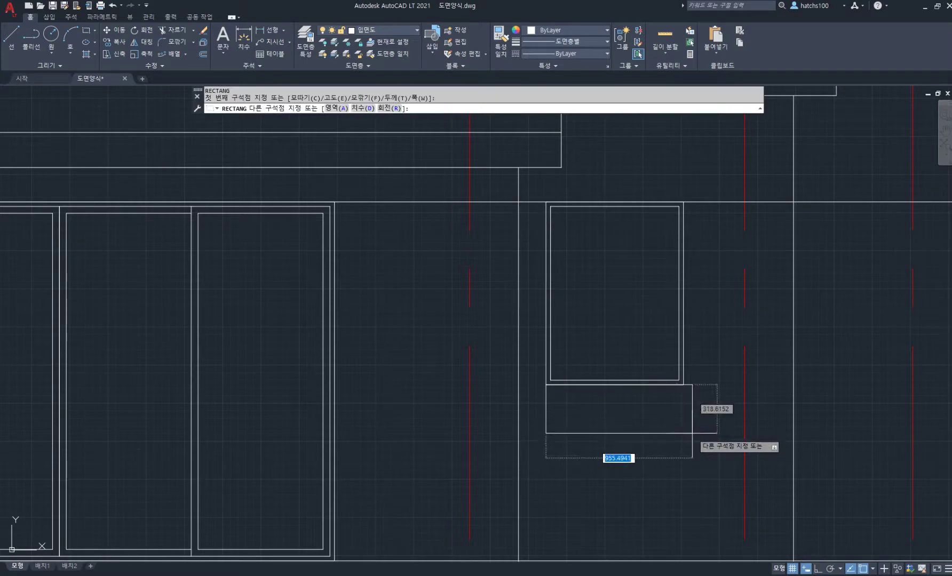
text(900)
key(Tab)
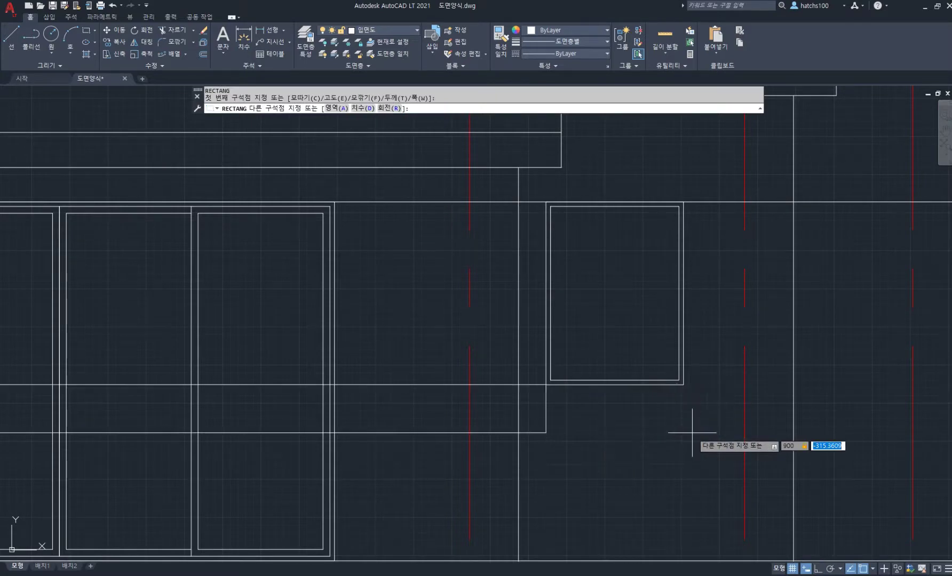
text(-150)
key(Return)
- Draw a horizontal line across the sill rectangle, 50 below its upper edge
scroll(559, 389, up, 3)
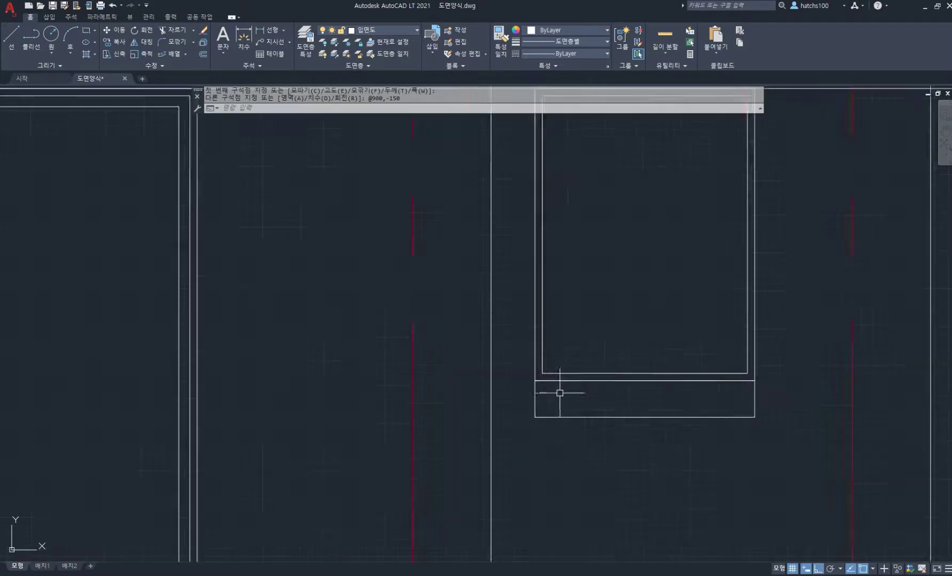
text(l)
key(Return)
click(520, 373)
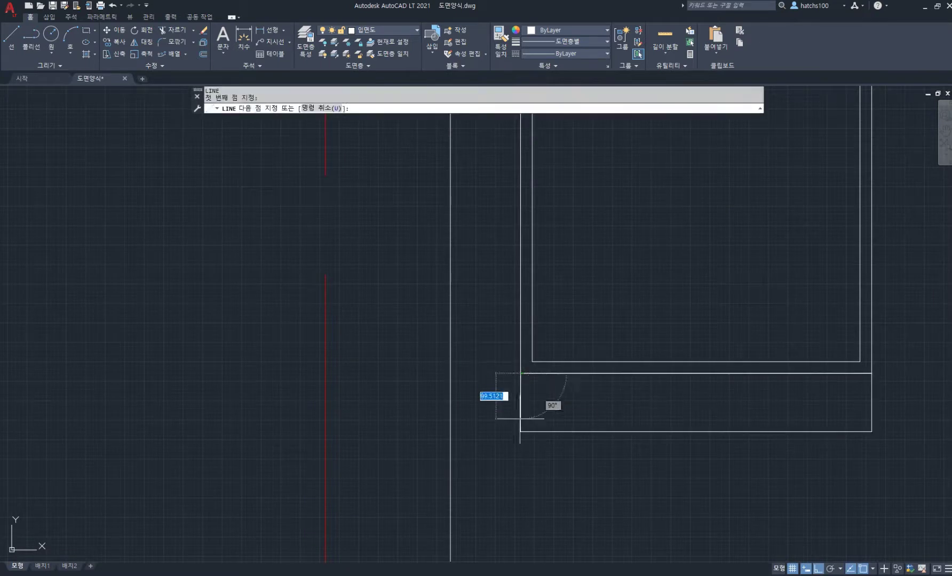
text(50)
key(Return)
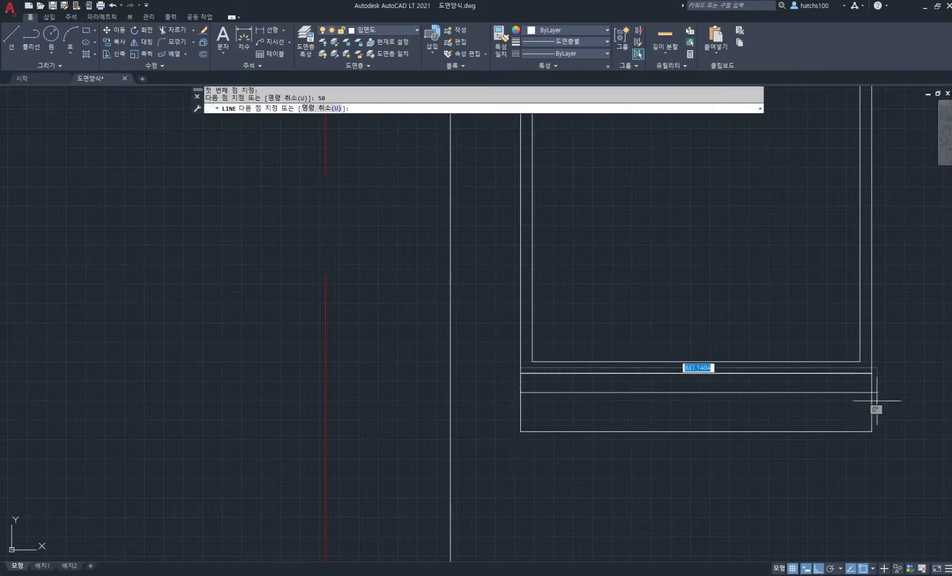
click(871, 393)
key(Return)
- Draw a half-headed opening arrow pointing right in the first leaf of the four-leaf window, with a shaft about 187 long
scroll(619, 395, down, 5)
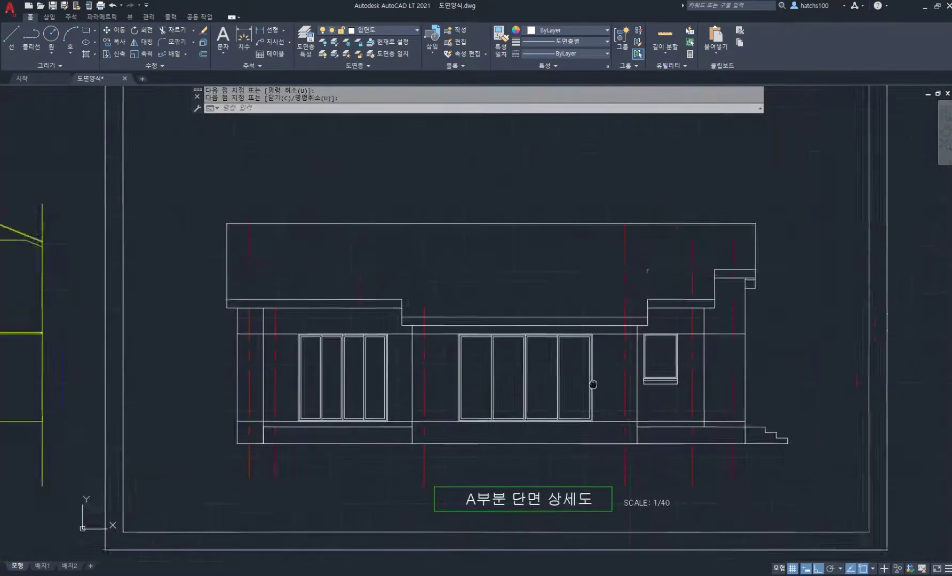
scroll(427, 330, up, 6)
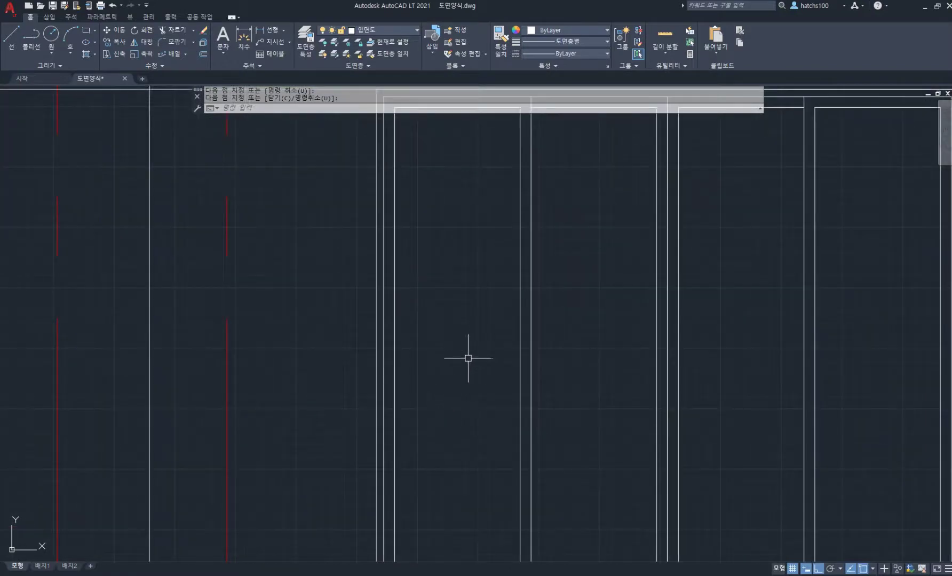
text(L)
key(Return)
click(457, 350)
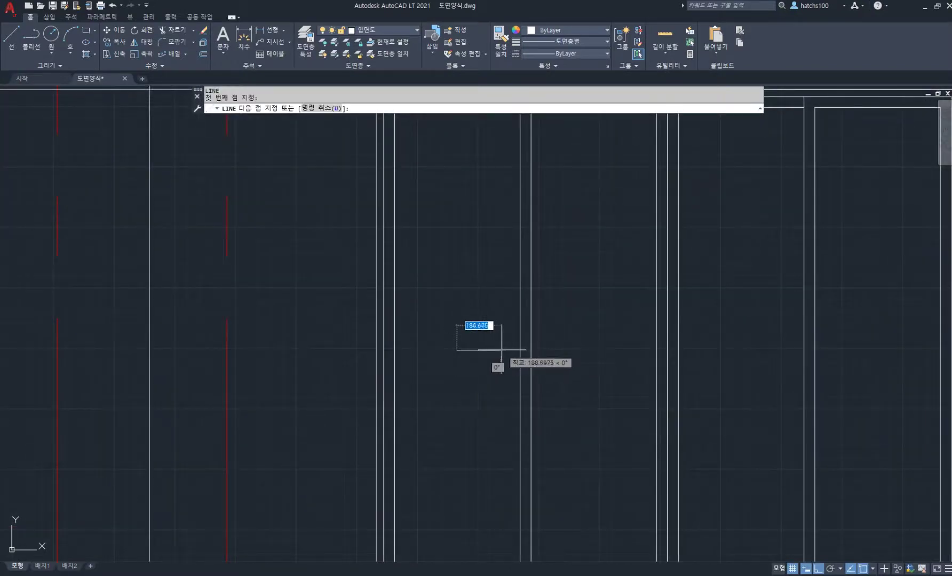
key(F8)
click(488, 340)
key(Return)
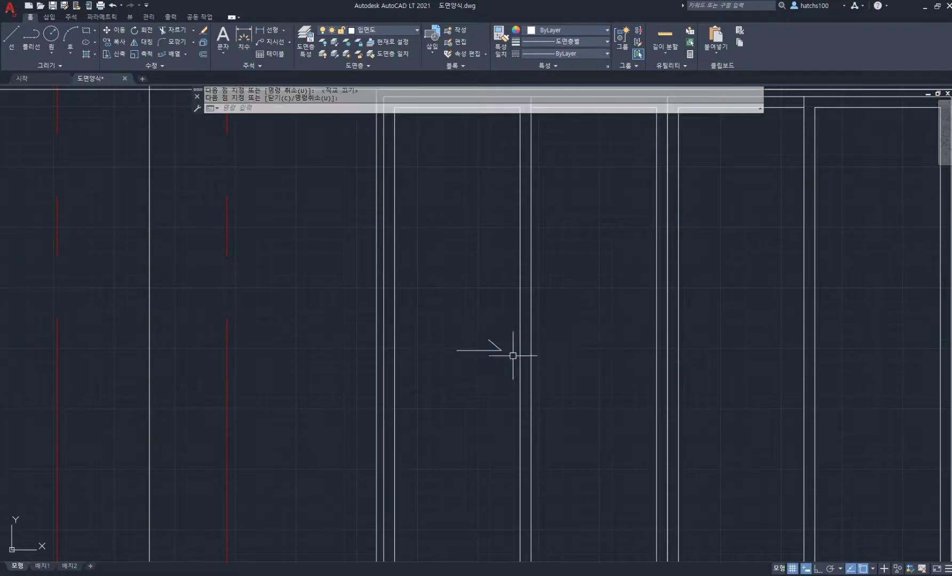
- Mirror the opening arrow about a vertical axis between the first two leaves, keeping the original
text(MI)
key(Return)
click(505, 362)
click(485, 333)
scroll(532, 358, up, 4)
key(Return)
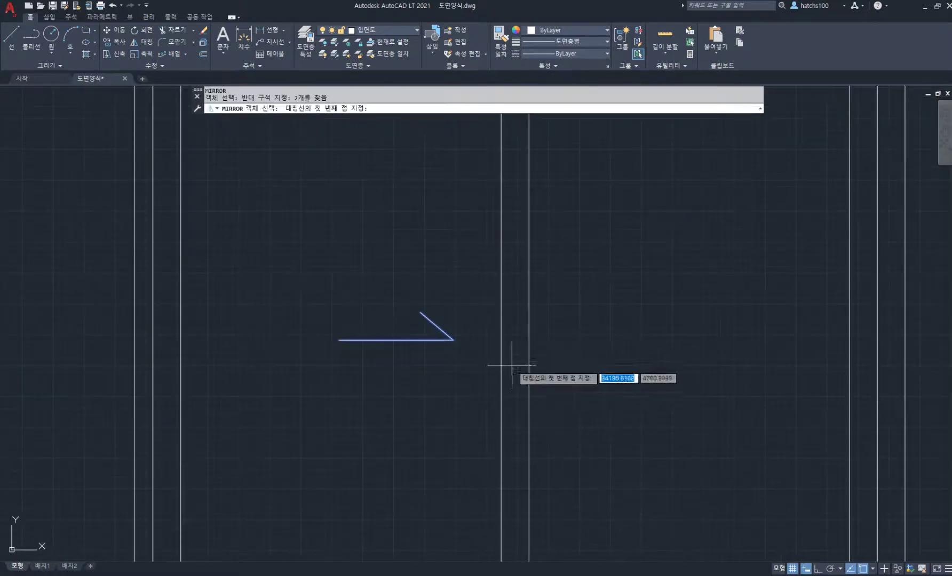
click(514, 368)
key(F8)
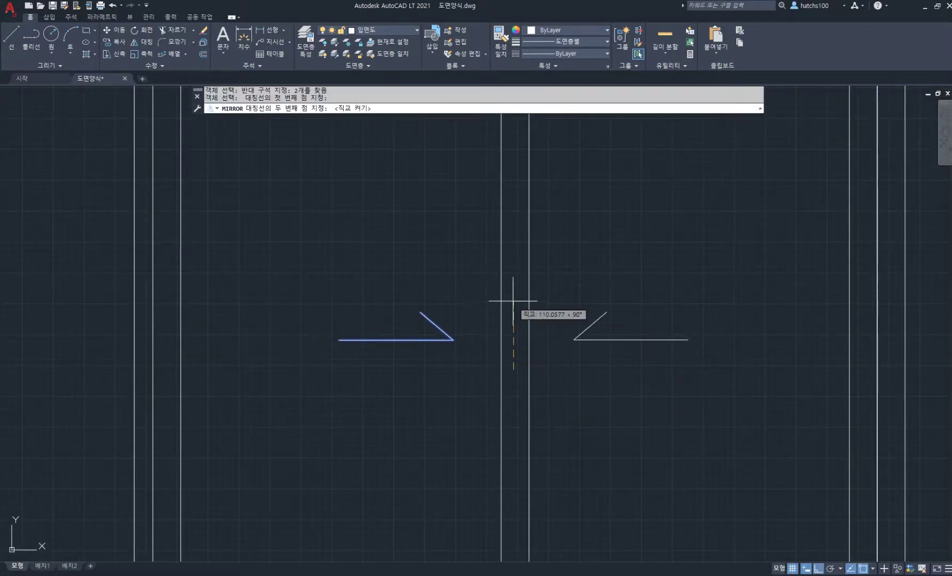
click(522, 307)
key(Return)
scroll(524, 307, down, 4)
- Draw a glass mark in the first leaf above the arrow: a long diagonal line with a short parallel stroke beside each end
mouse_move(465, 264)
middle_down()
mouse_move(531, 363)
mouse_move(553, 325)
middle_up()
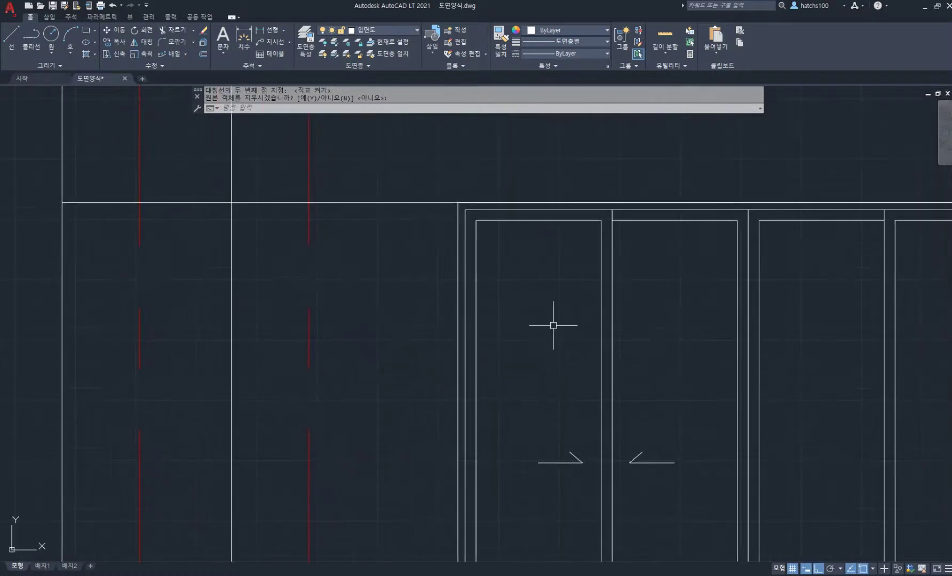
key(Return)
click(565, 303)
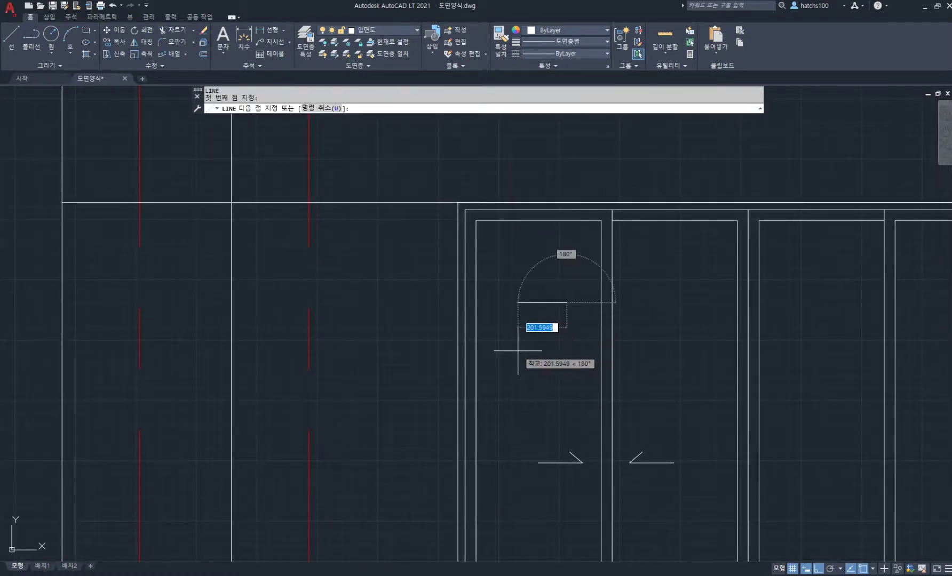
scroll(534, 331, up, 3)
click(571, 307)
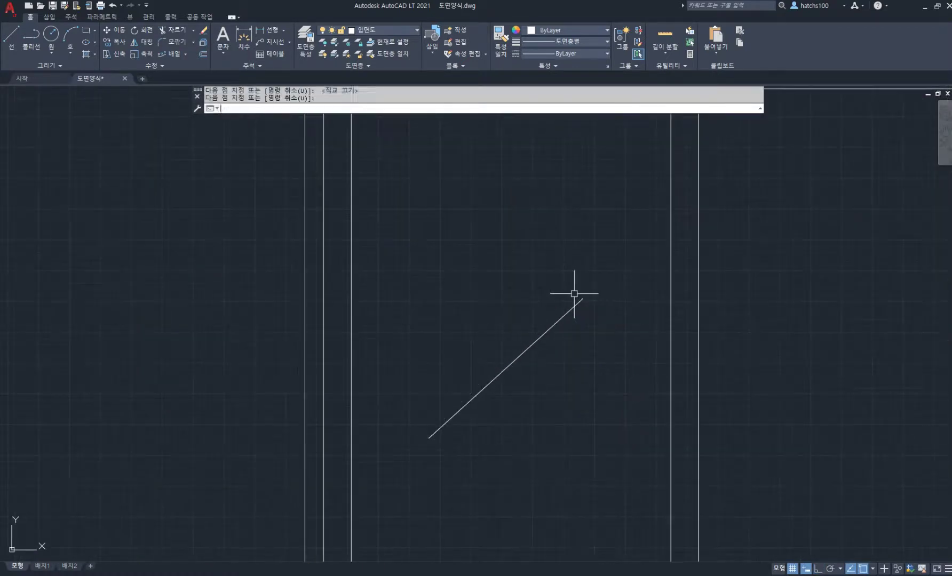
click(541, 320)
key(space)
key(space)
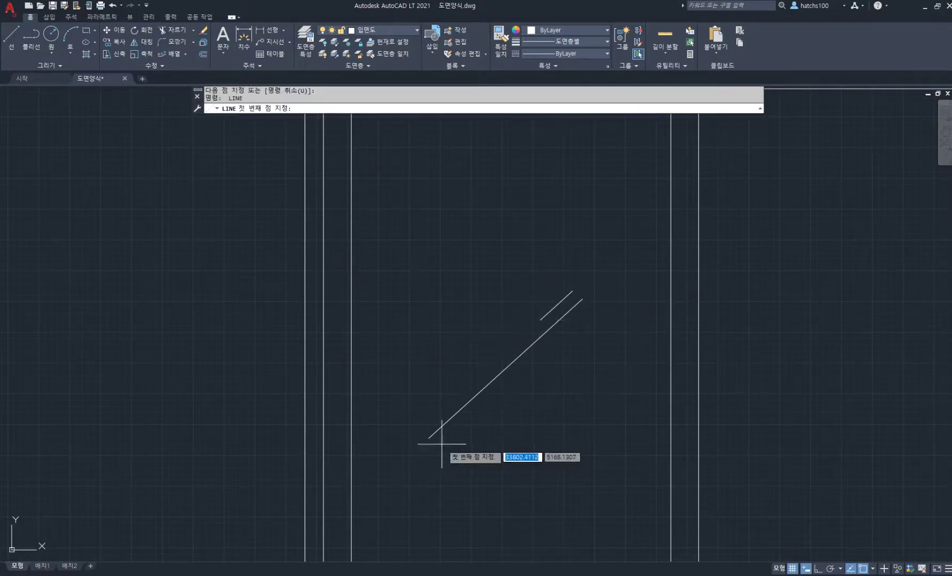
click(441, 445)
click(470, 416)
key(space)
- Move the glass mark and both opening arrows to the blue layer
scroll(519, 420, down, 6)
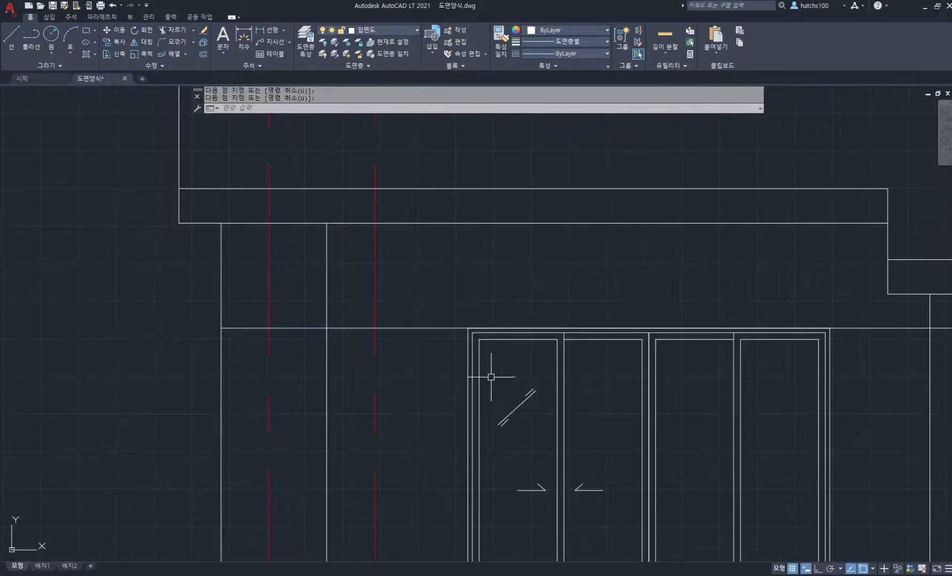
click(493, 378)
click(620, 511)
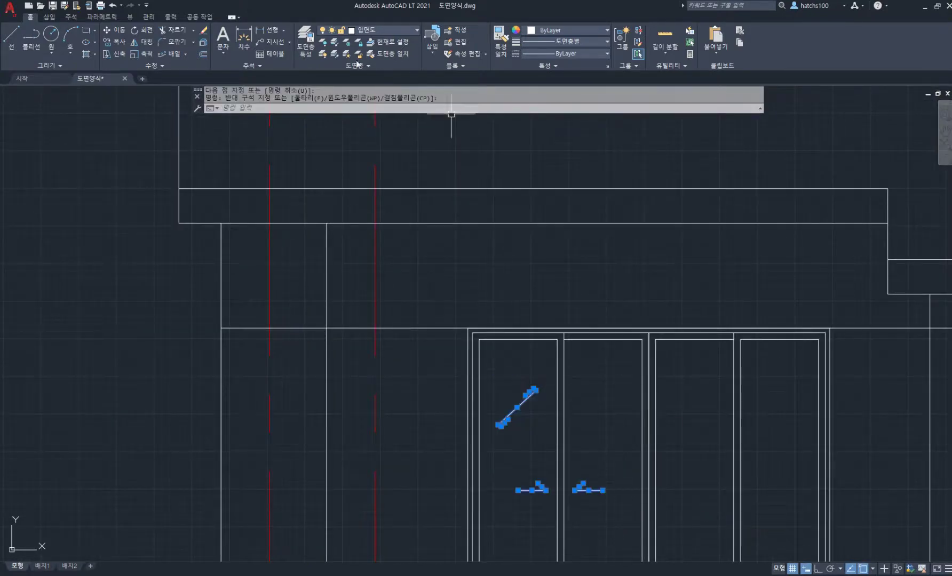
click(389, 29)
click(376, 126)
key(Escape)
key(Escape)
middle_drag(565, 350, 500, 253)
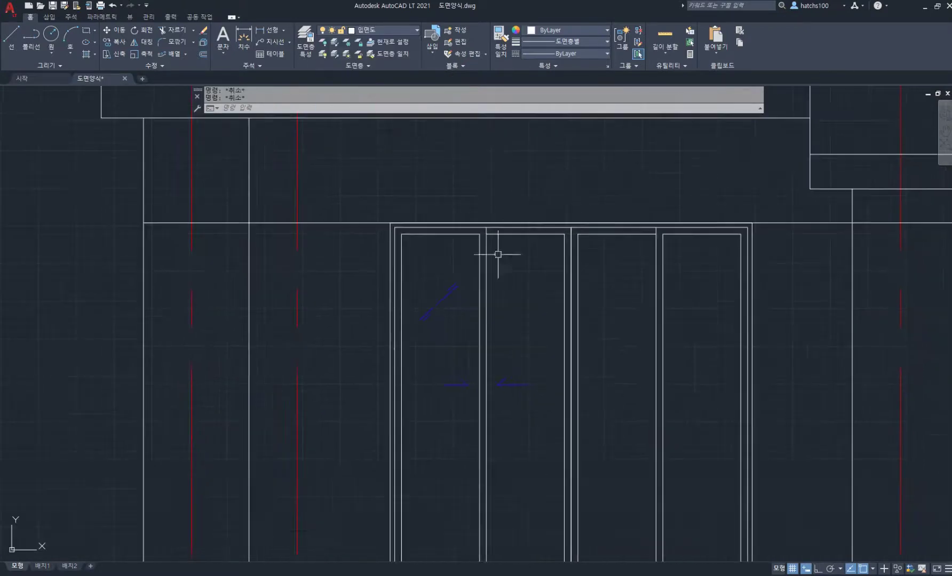
- Copy the first leaf's glass mark horizontally into the other three leaves of the four-leaf window
text(c)
click(472, 331)
click(424, 258)
text(co)
key(Return)
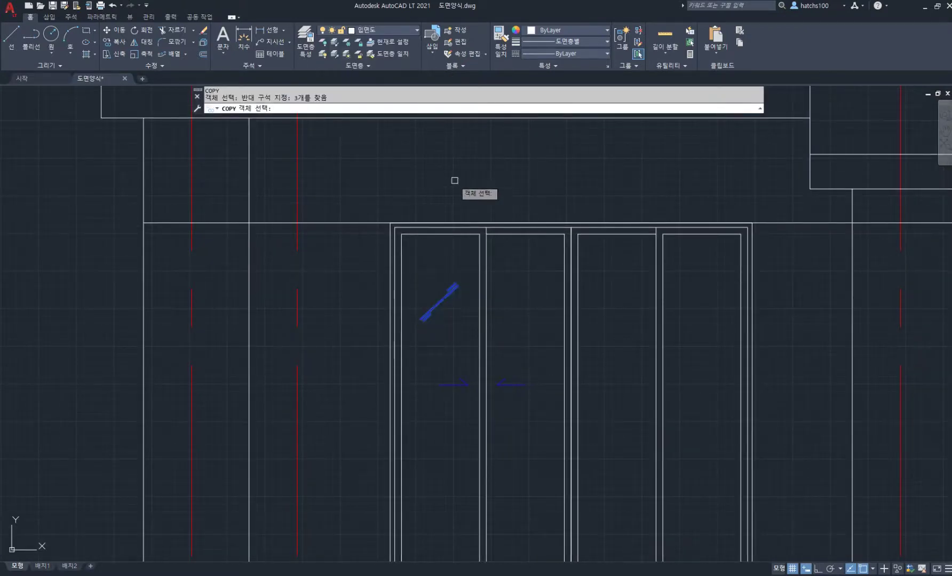
click(452, 178)
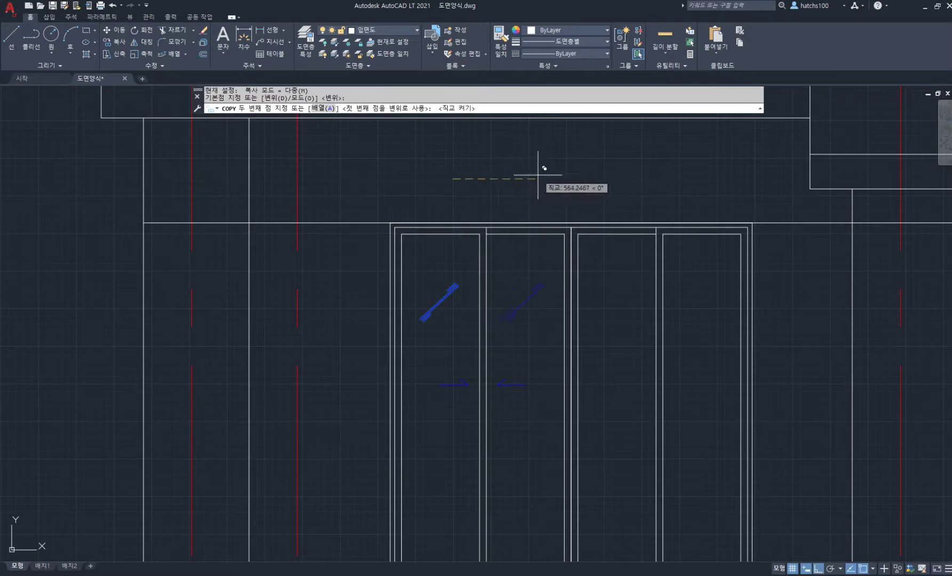
click(538, 175)
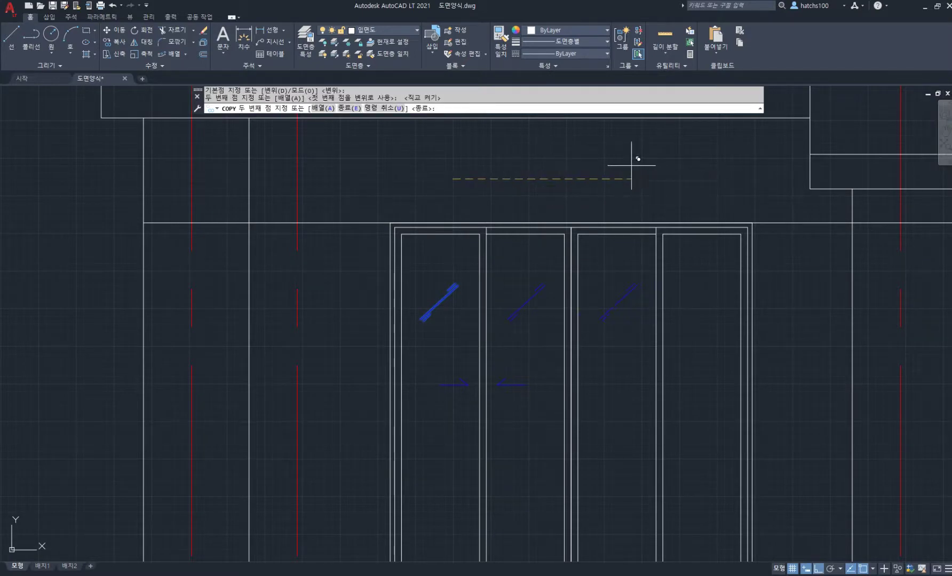
click(632, 165)
click(713, 157)
key(Return)
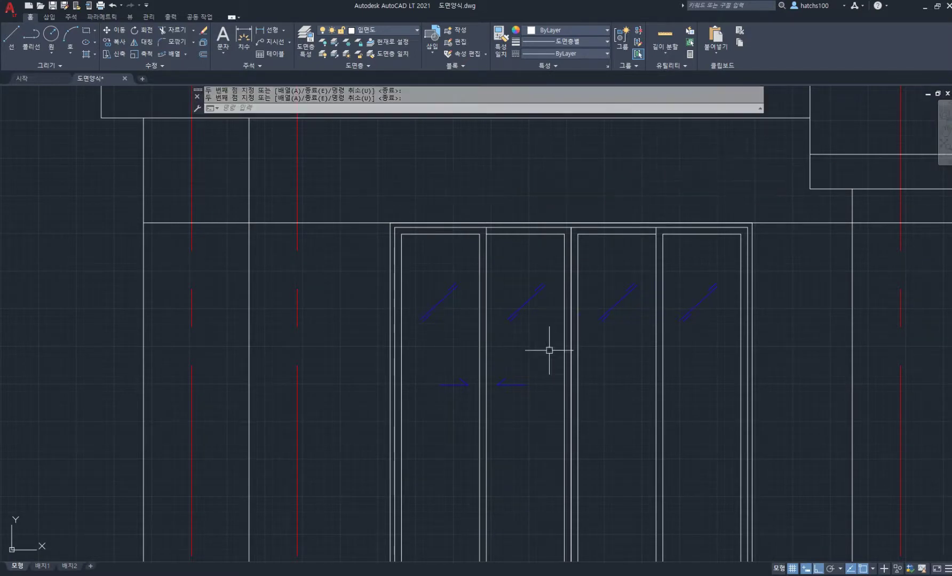
- Copy the pair of opening arrows horizontally to the third and fourth leaves of the same window
key(Return)
click(421, 362)
click(545, 418)
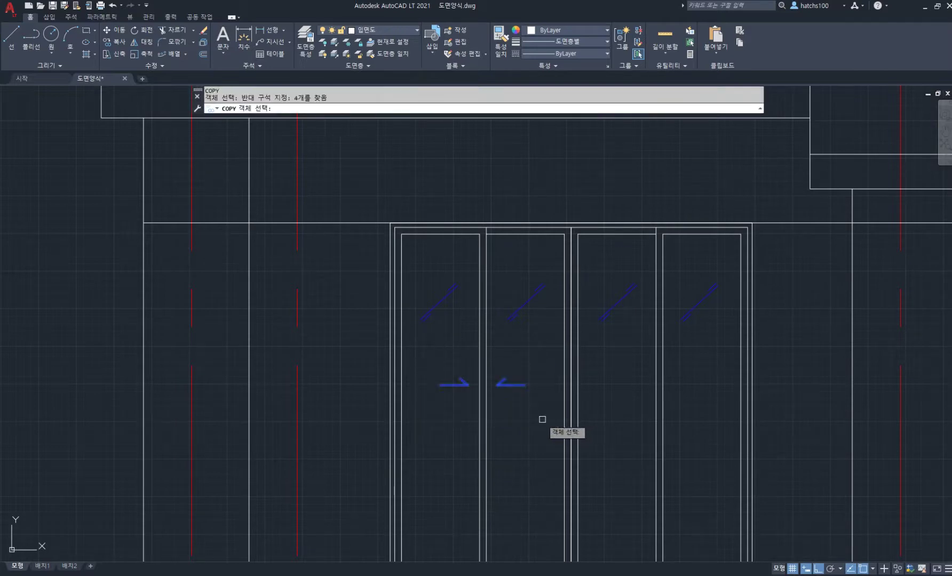
key(Return)
click(514, 421)
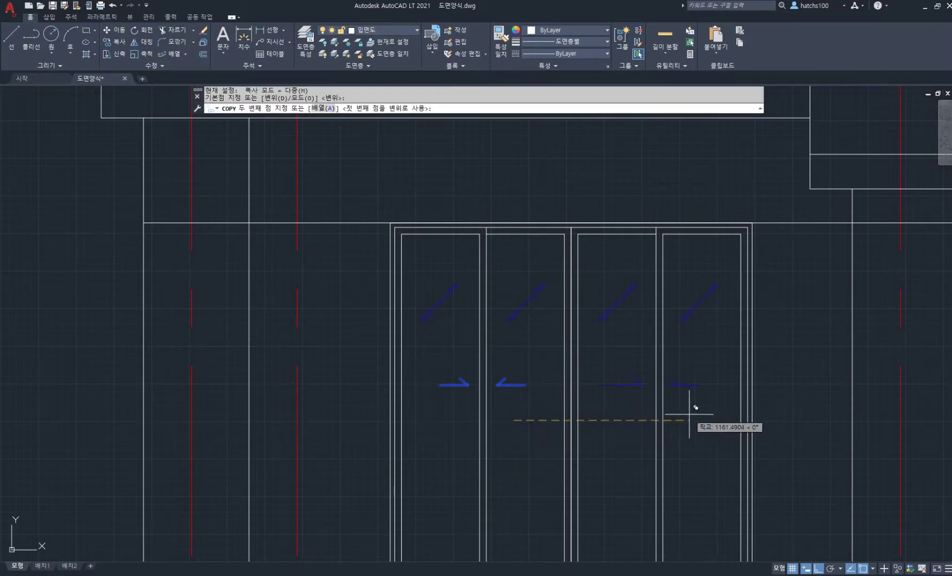
click(695, 408)
key(Return)
- Copy the glass marks and arrows of the third and fourth leaves into the first two leaves of the wider middle window
scroll(546, 309, down, 4)
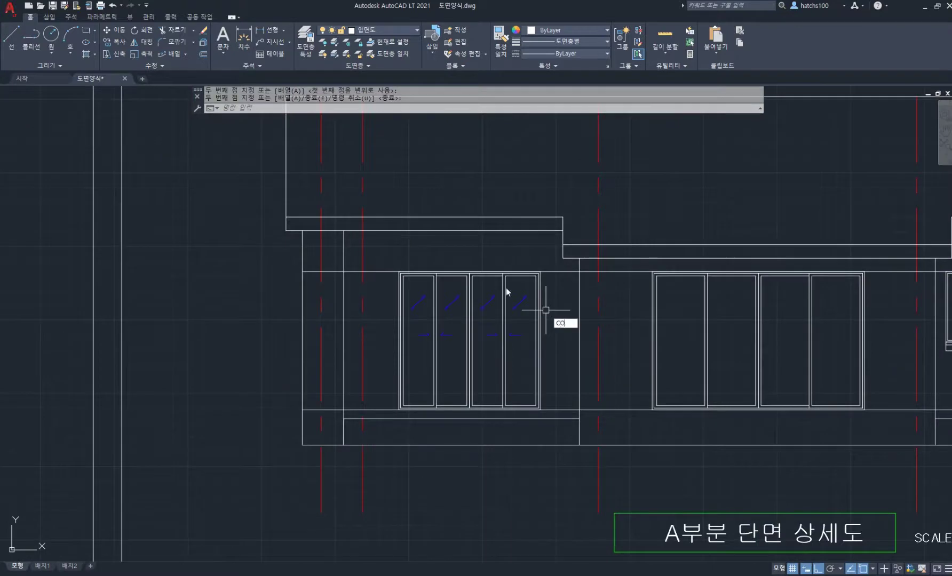
key(Return)
click(478, 287)
click(539, 361)
key(Return)
click(522, 352)
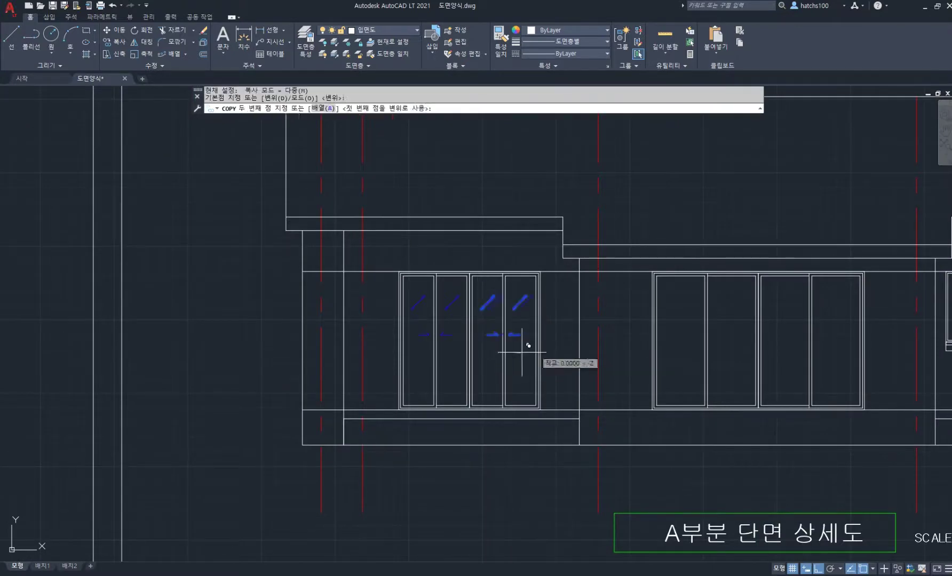
scroll(724, 337, up, 2)
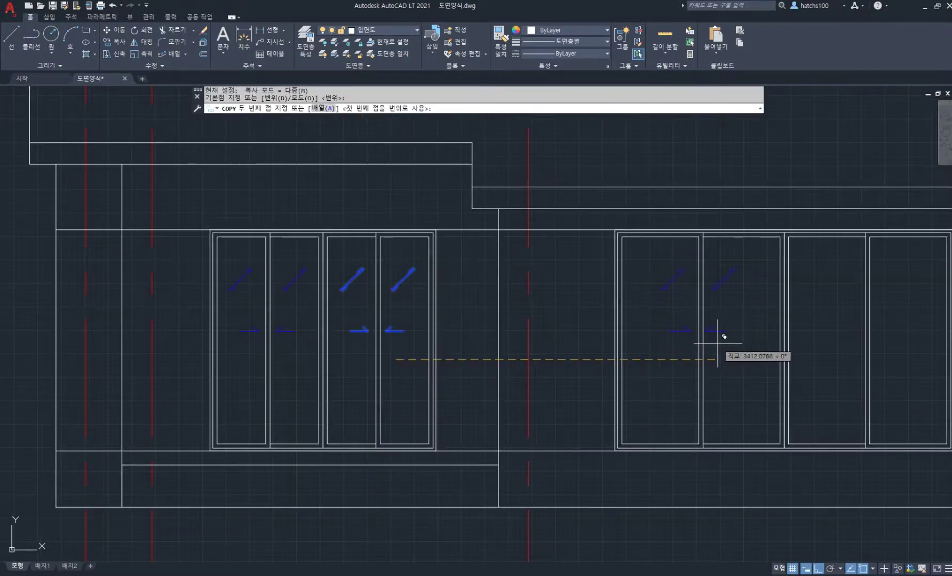
click(720, 344)
key(Return)
- Move the glass mark in the wider window's first leaf about 201 to the left
scroll(742, 256, up, 4)
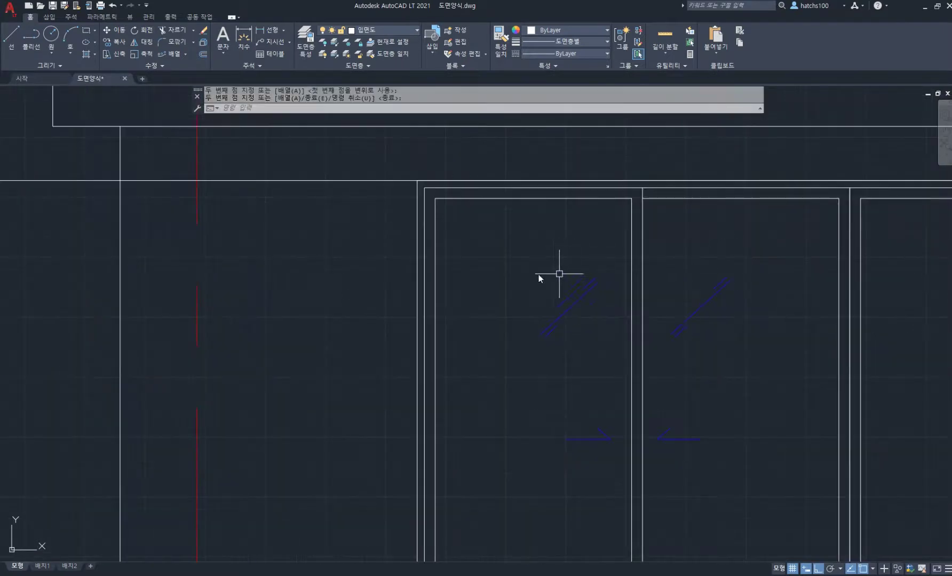
text(m)
key(Return)
click(491, 263)
click(633, 370)
key(Return)
click(598, 357)
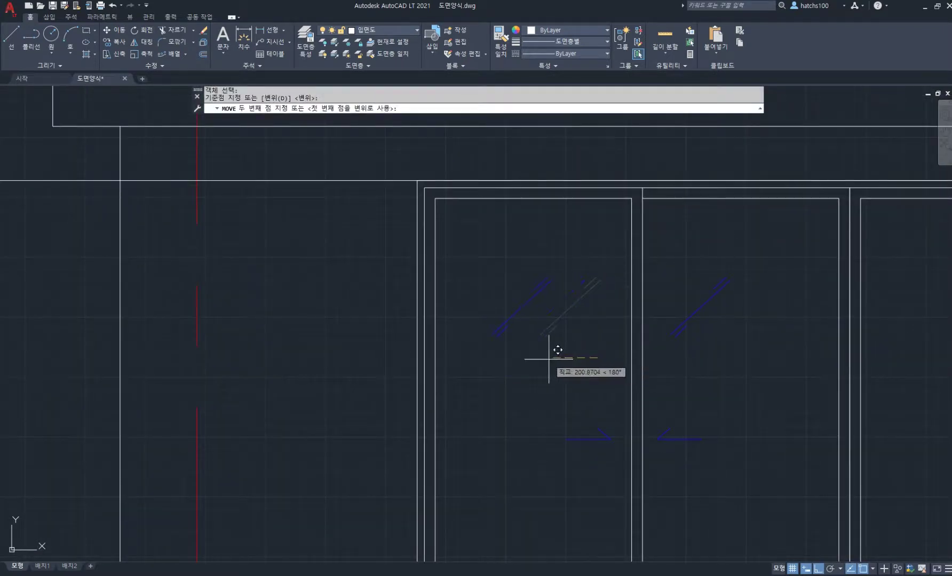
click(549, 360)
- Move the glass mark in the wider window's second leaf horizontally to the right, nearer the leaf's centre
key(Return)
click(663, 263)
click(787, 382)
key(Return)
click(728, 375)
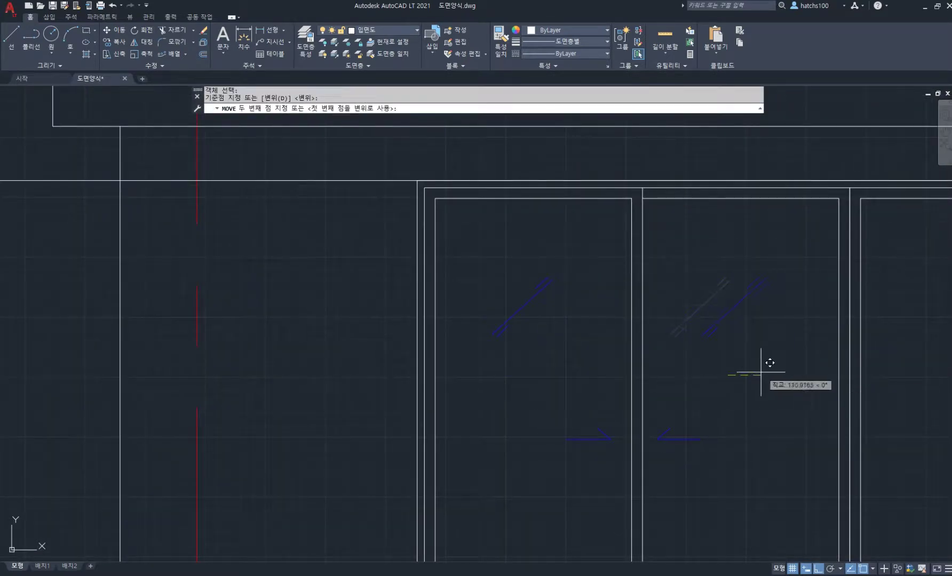
click(775, 372)
scroll(753, 374, down, 5)
- Copy the glass marks and arrows of the wider window's first two leaves into its third and fourth leaves
middle_drag(778, 377, 534, 325)
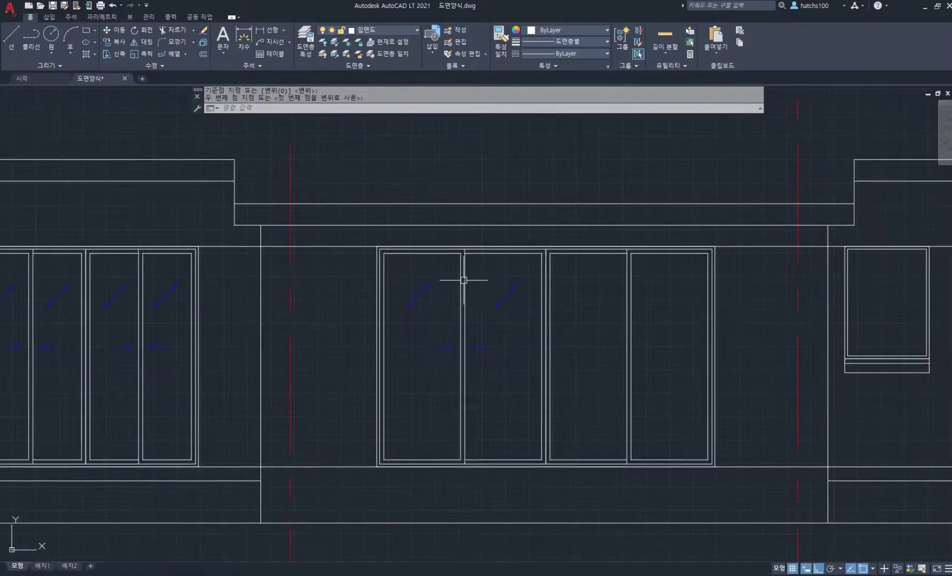
text(co)
key(Return)
click(395, 267)
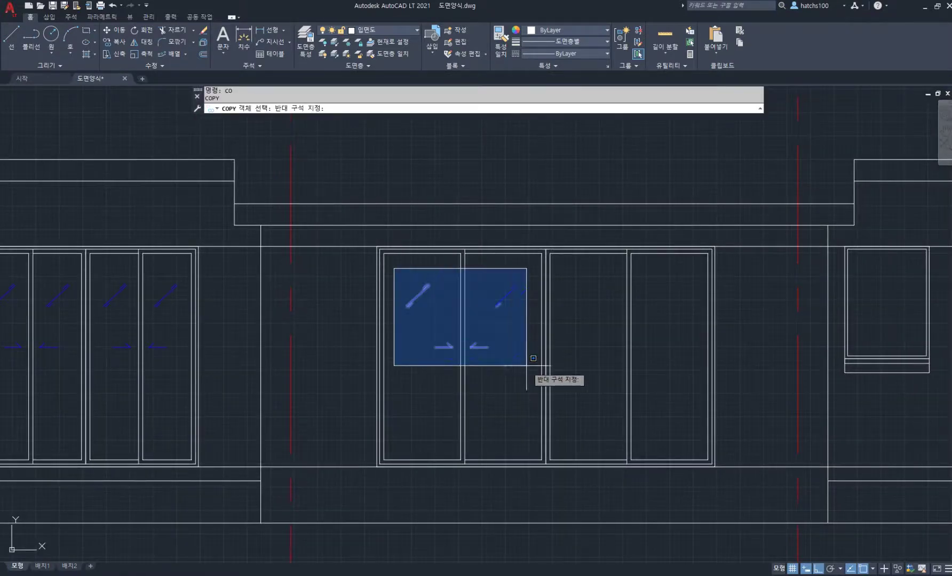
click(533, 378)
key(Return)
click(481, 377)
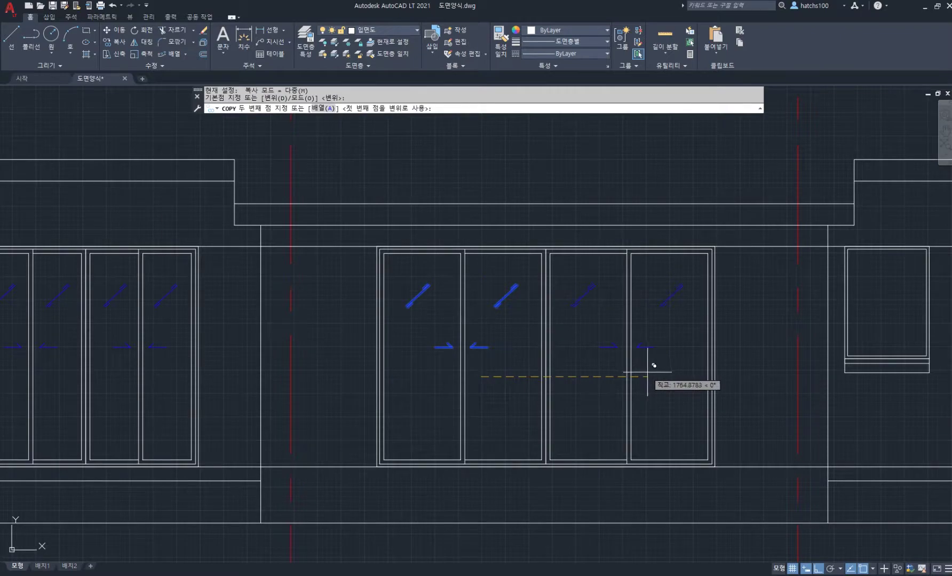
click(648, 373)
key(Return)
- Copy the glass mark from the wider window's last leaf into the small single window
key(Return)
click(697, 318)
click(664, 295)
key(Return)
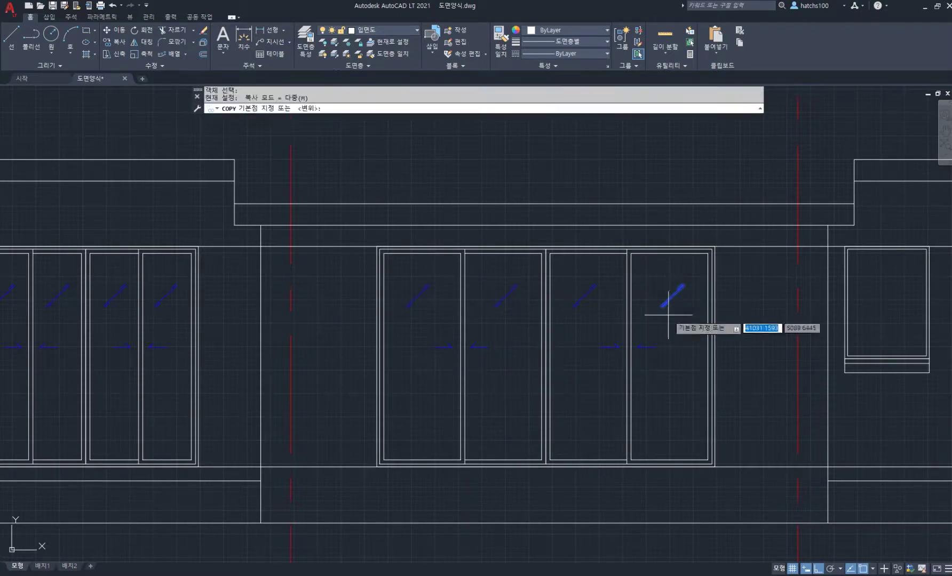
click(668, 315)
middle_drag(881, 315, 623, 315)
click(634, 304)
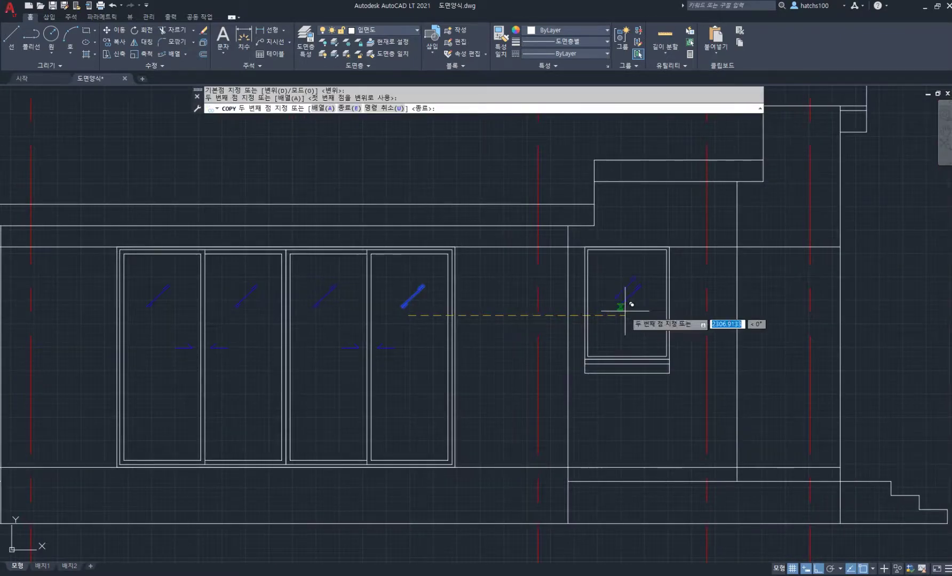
key(Return)
- Offset the horizontal line just below the first four-leaf window upward by 900 for the railing
scroll(634, 304, down, 5)
scroll(316, 317, up, 3)
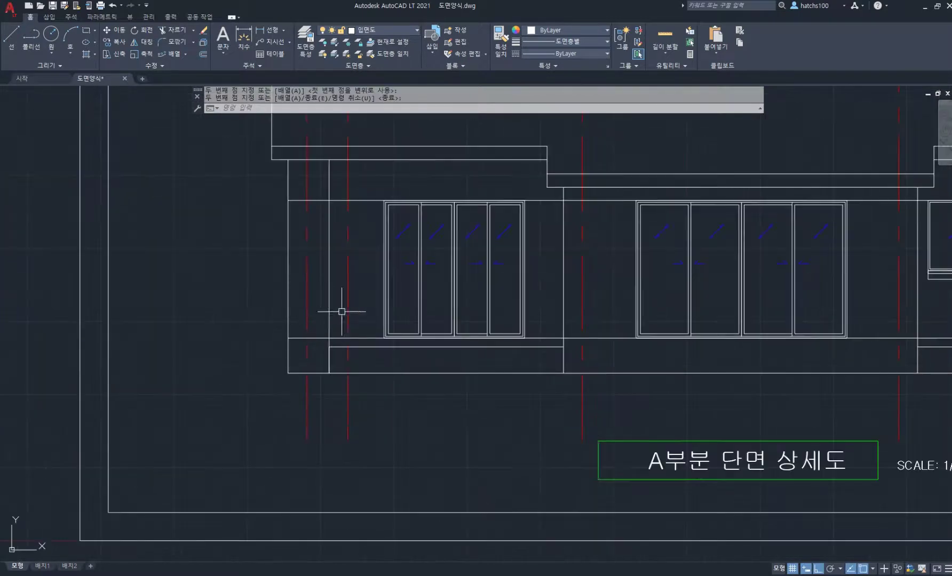
click(408, 383)
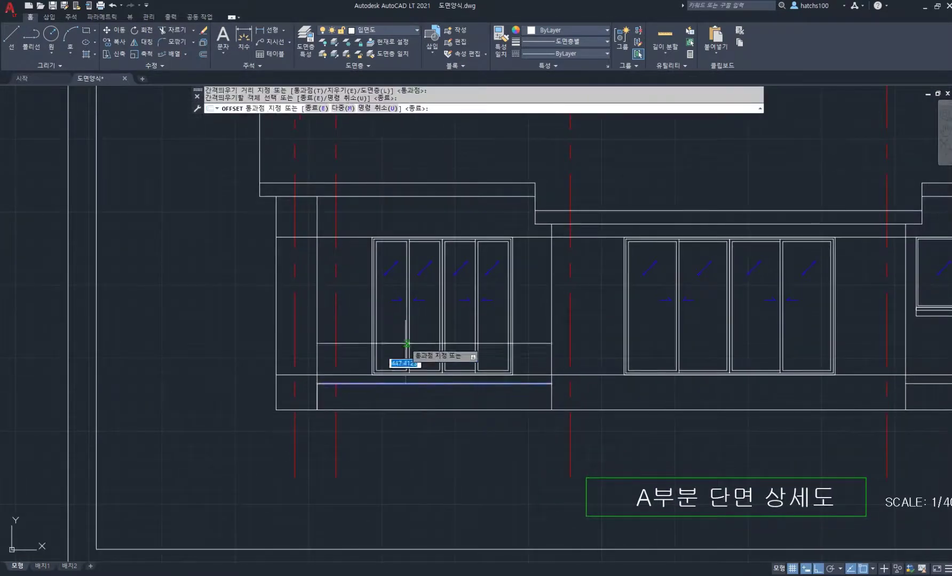
scroll(407, 320, up, 2)
text(0)
key(Return)
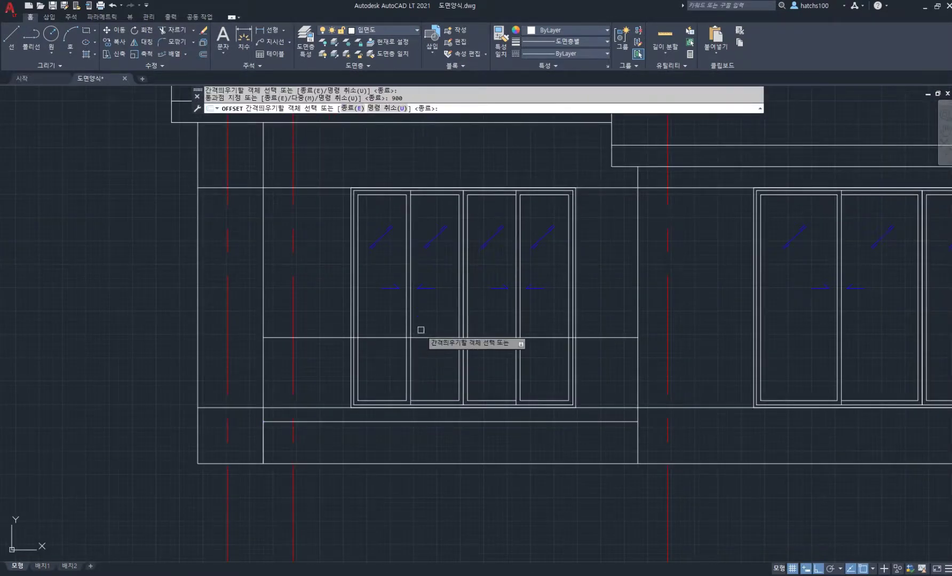
- Offset the new railing line upward by 80 to form the handrail
click(438, 337)
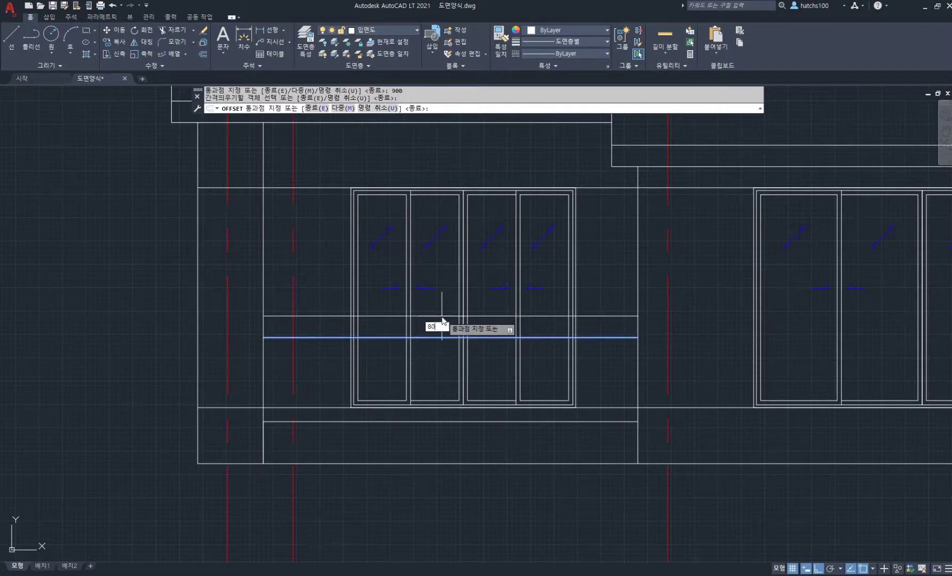
key(Return)
scroll(376, 342, up, 4)
key(Return)
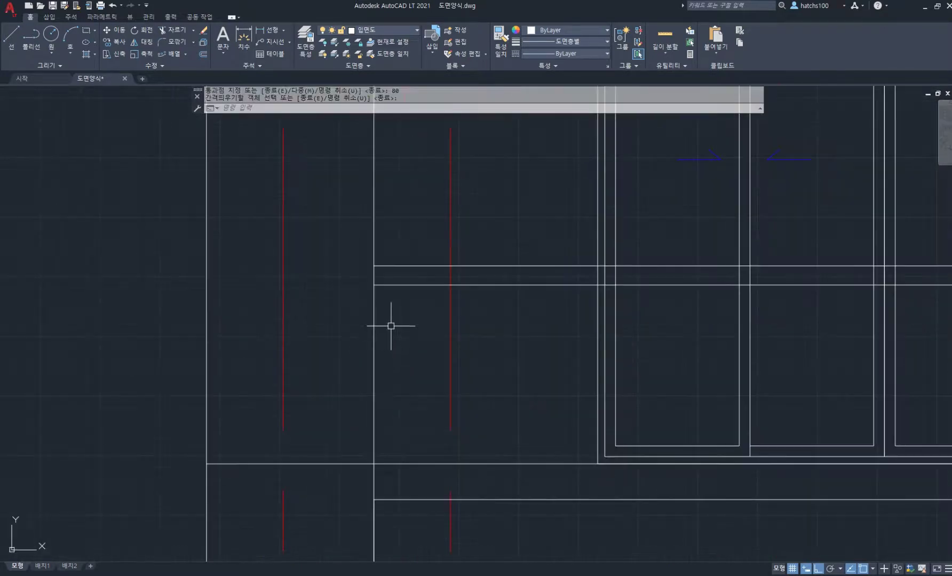
- Draw a vertical line from the handrail's underside down to the railing's base line, just inside its left end
key(Return)
click(380, 285)
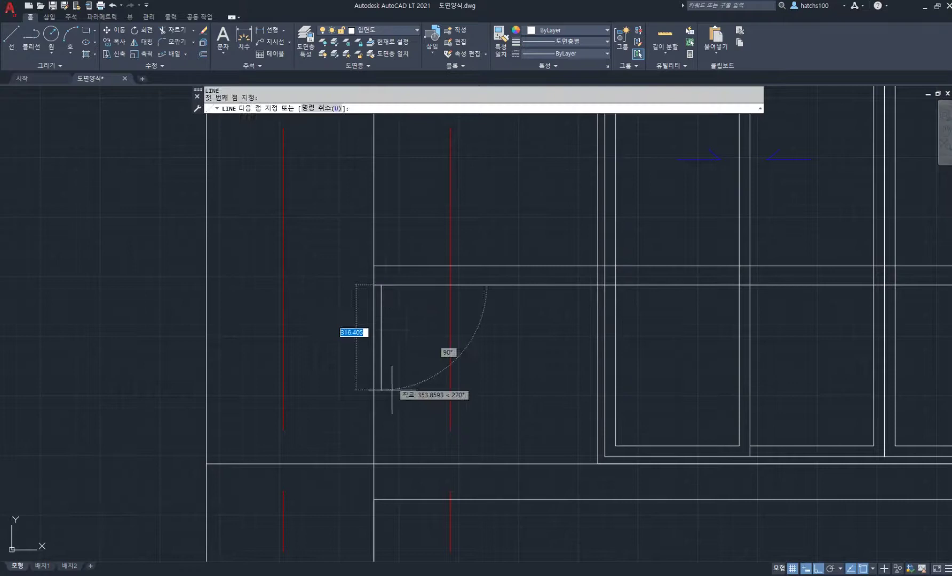
click(381, 498)
key(Return)
- Offset the vertical line 30 to the right to complete the first baluster
text(o)
key(Return)
key(Return)
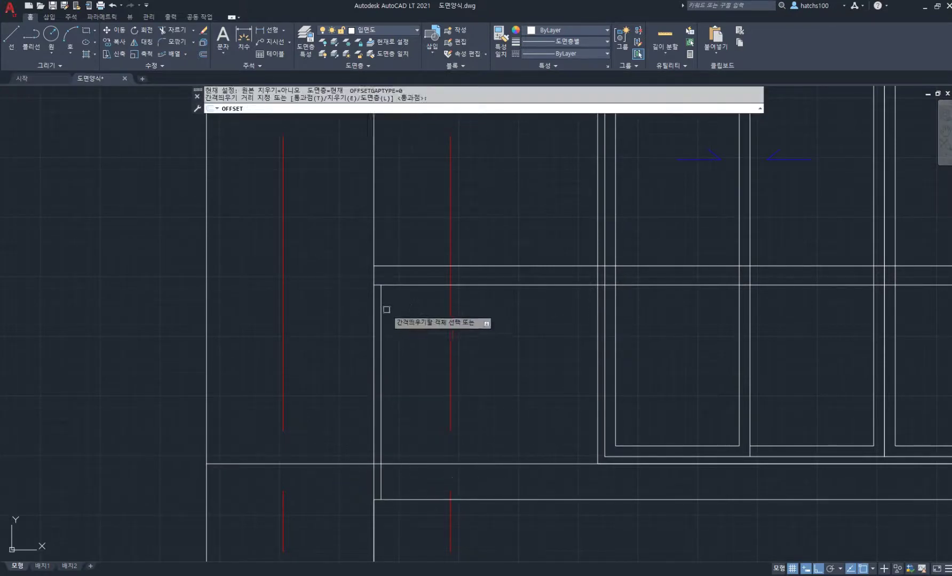
click(380, 308)
text(30)
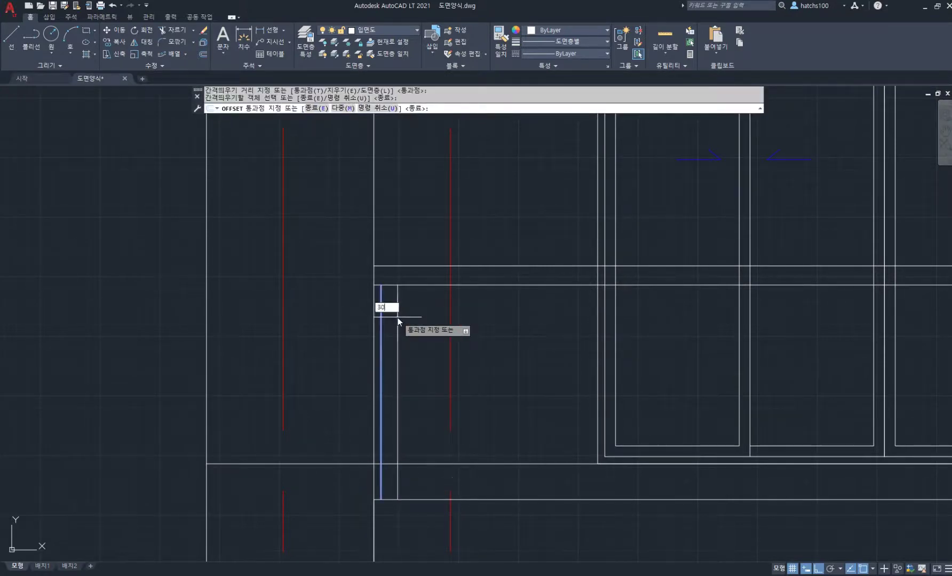
key(Return)
scroll(398, 317, down, 3)
key(Return)
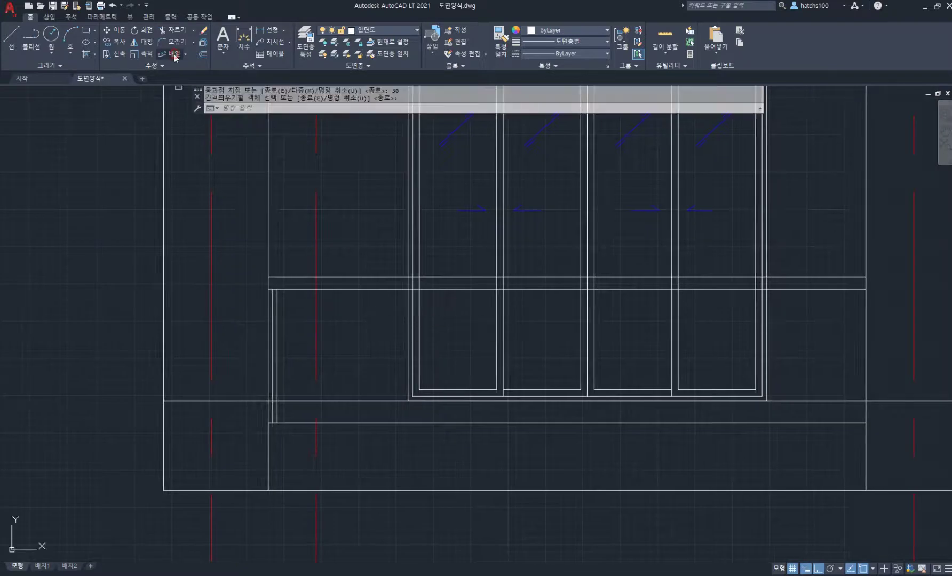
- Array the two baluster lines along the handrail's top line with a spacing of 300
click(175, 54)
click(270, 318)
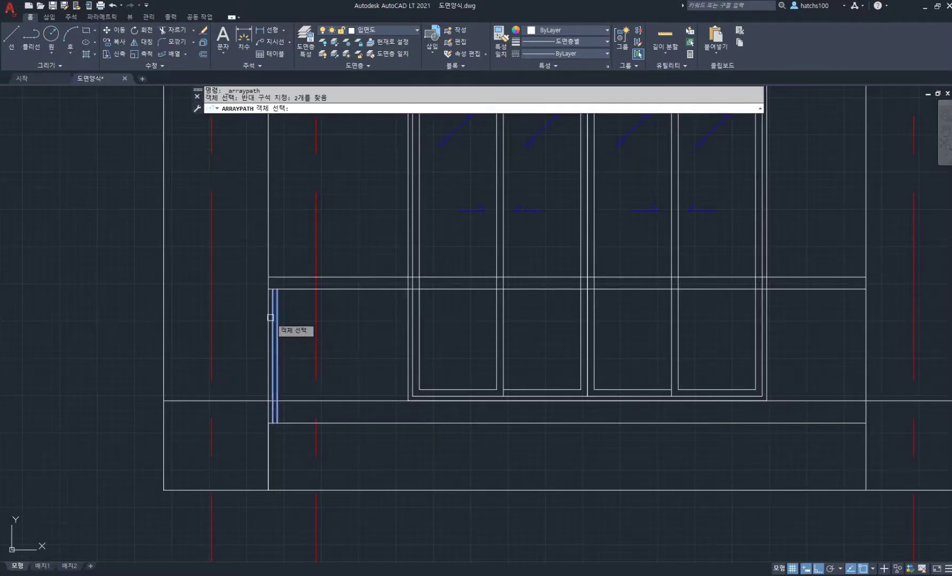
key(Return)
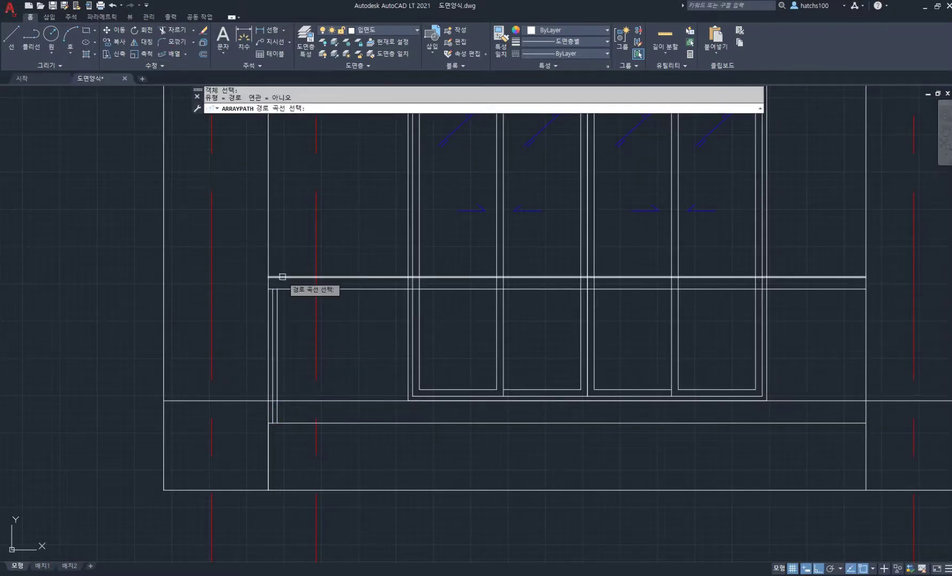
click(273, 278)
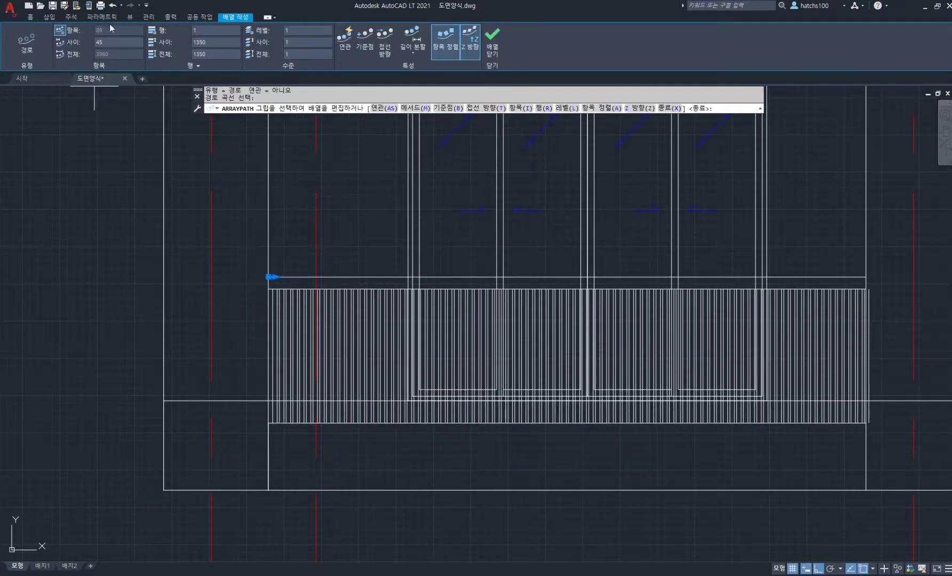
text(300)
key(Return)
click(494, 42)
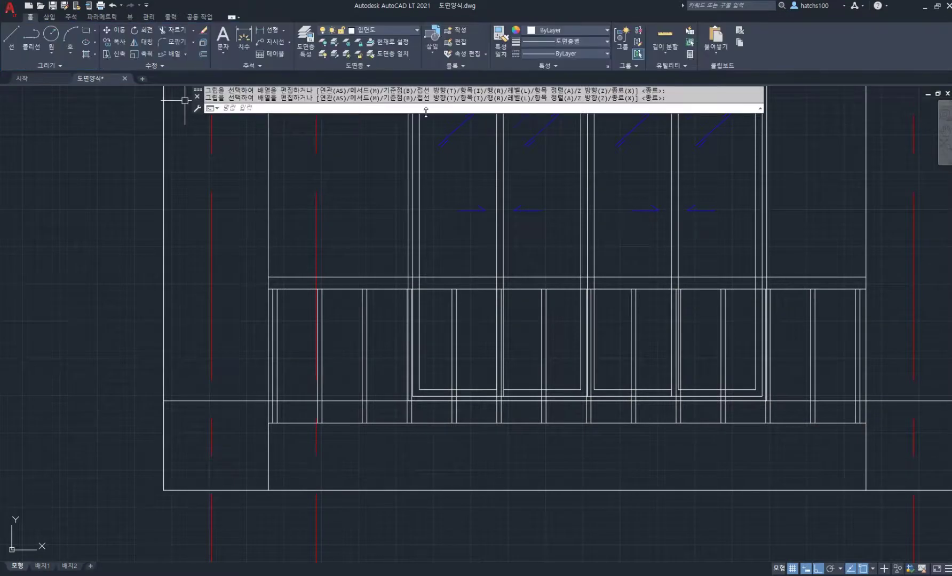
- Trim the window lines crossing the handrail between its two horizontal lines, using a fence
scroll(425, 176, down, 3)
scroll(425, 187, up, 3)
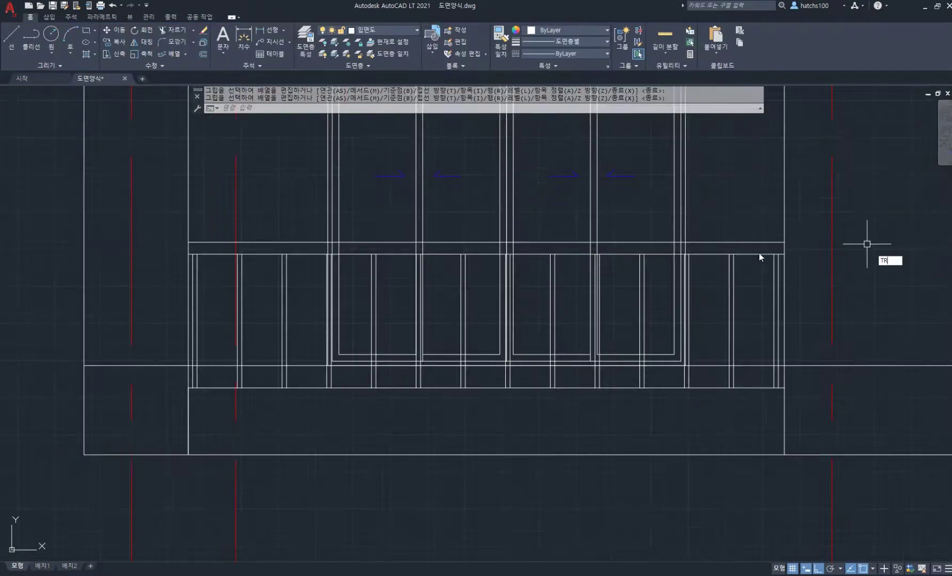
text(tr)
key(Return)
click(699, 247)
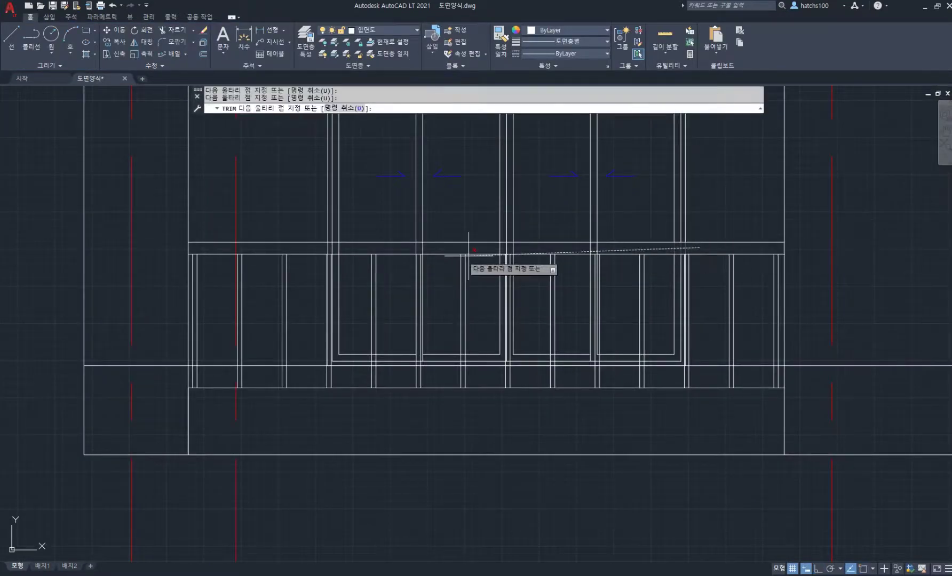
click(305, 246)
key(Return)
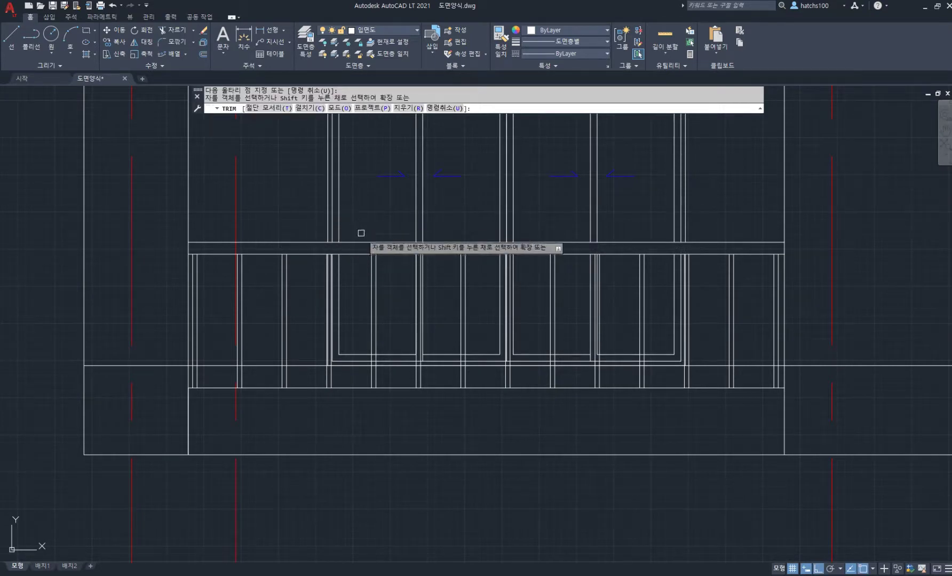
- Trim the horizontal wall line inside the first few balusters at the left end of the balcony railing
middle_drag(228, 337, 268, 325)
scroll(299, 333, up, 7)
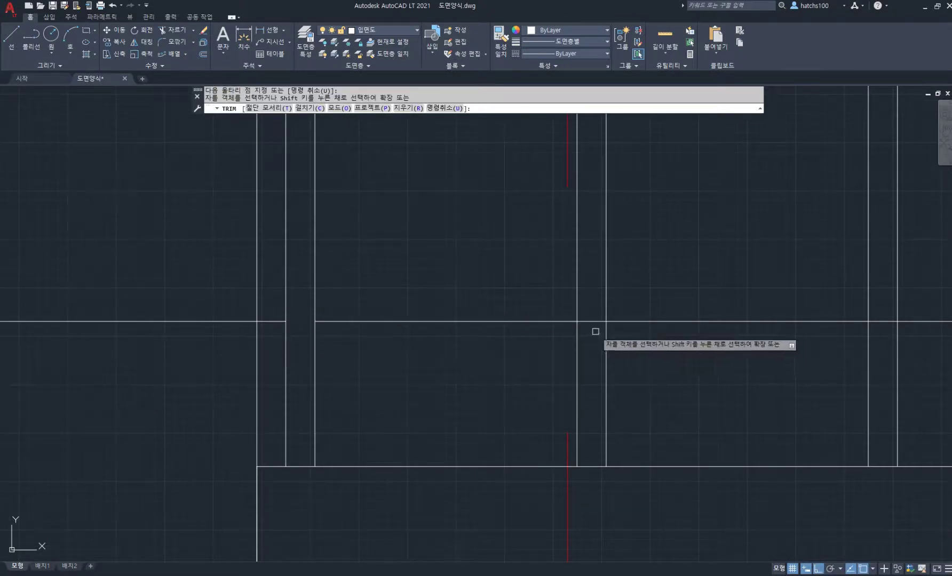
scroll(589, 299, down, 5)
scroll(428, 317, up, 5)
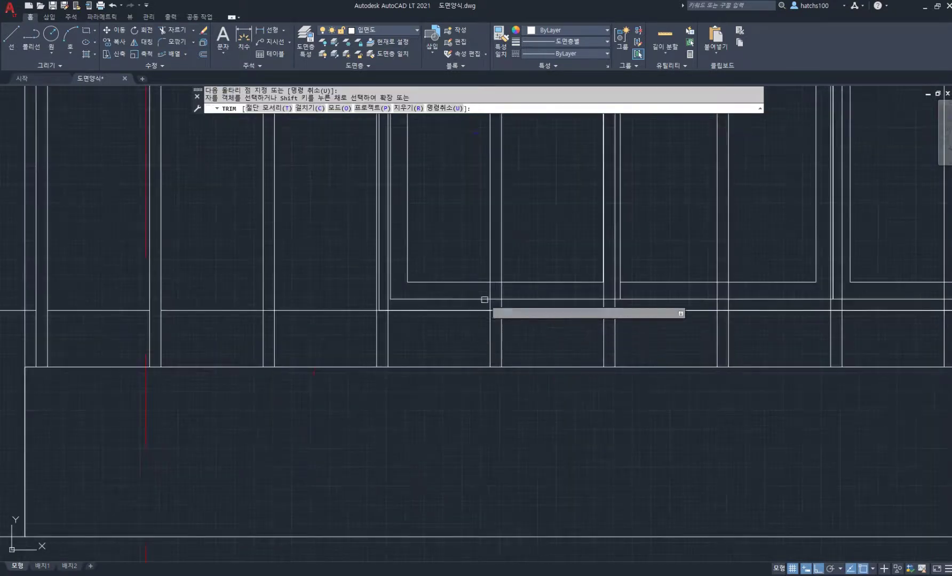
scroll(496, 320, down, 5)
scroll(406, 310, down, 4)
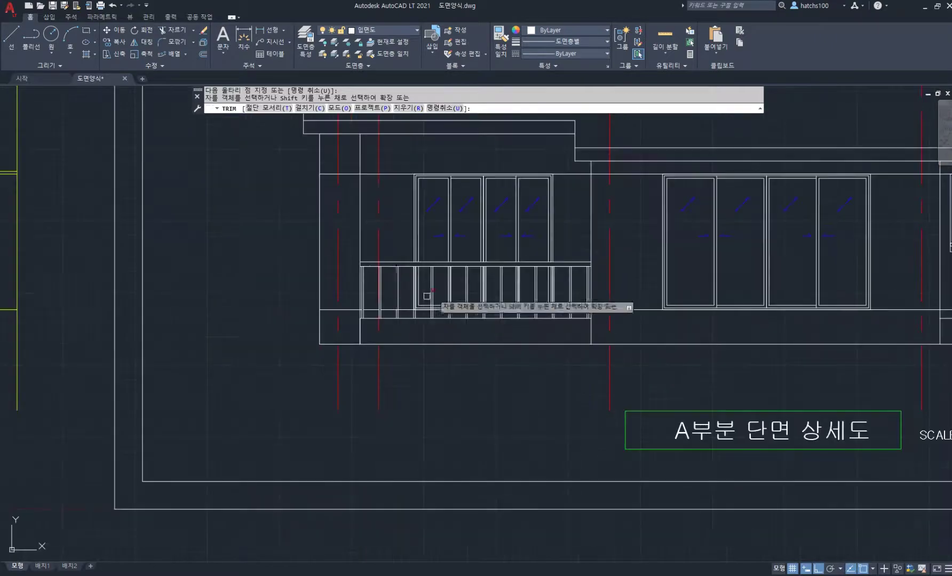
key(Escape)
- Offset the lowest stair tread line and the entrance landing's top line 900 upward
middle_drag(585, 227, 443, 261)
scroll(587, 271, down, 5)
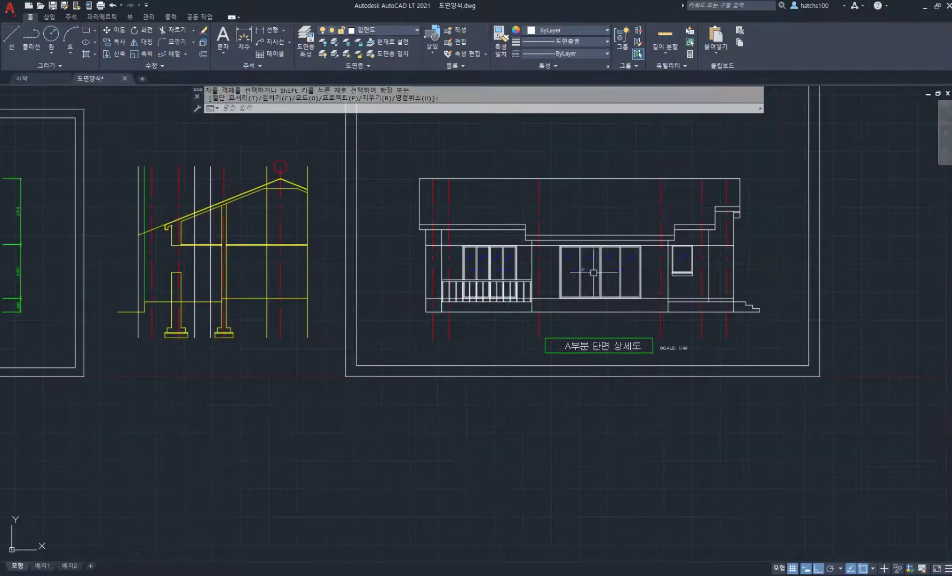
scroll(592, 272, up, 5)
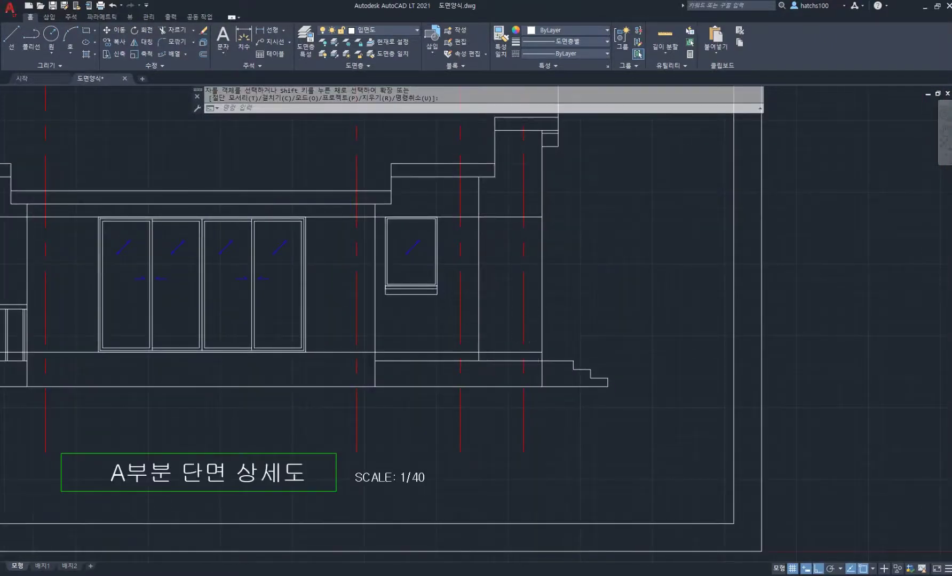
scroll(539, 338, up, 2)
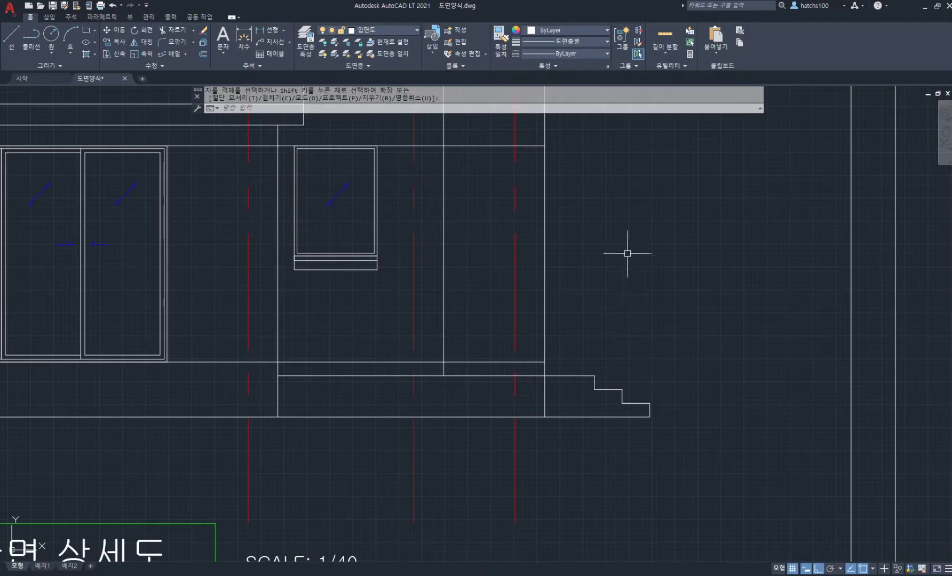
text(o)
key(Return)
key(Return)
click(643, 403)
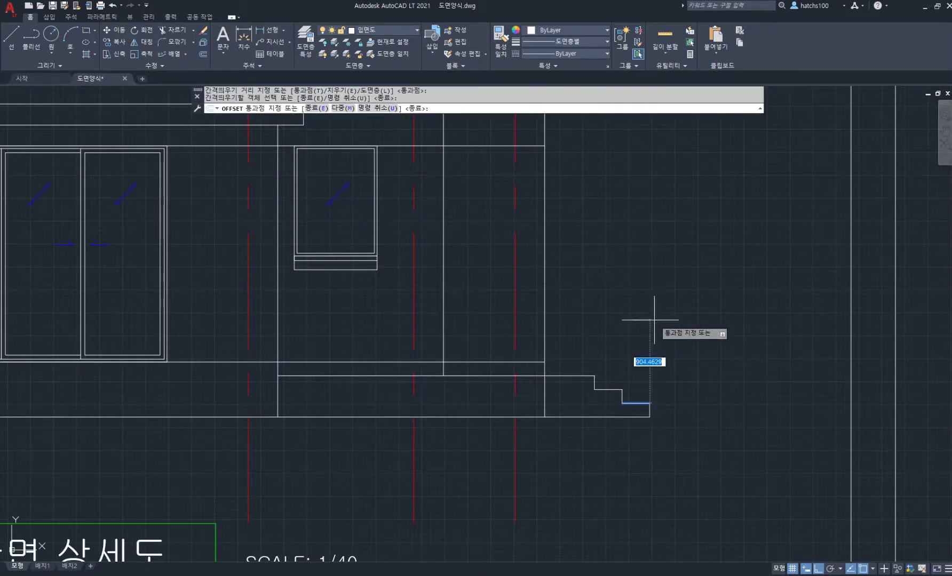
text(900)
key(Return)
click(496, 376)
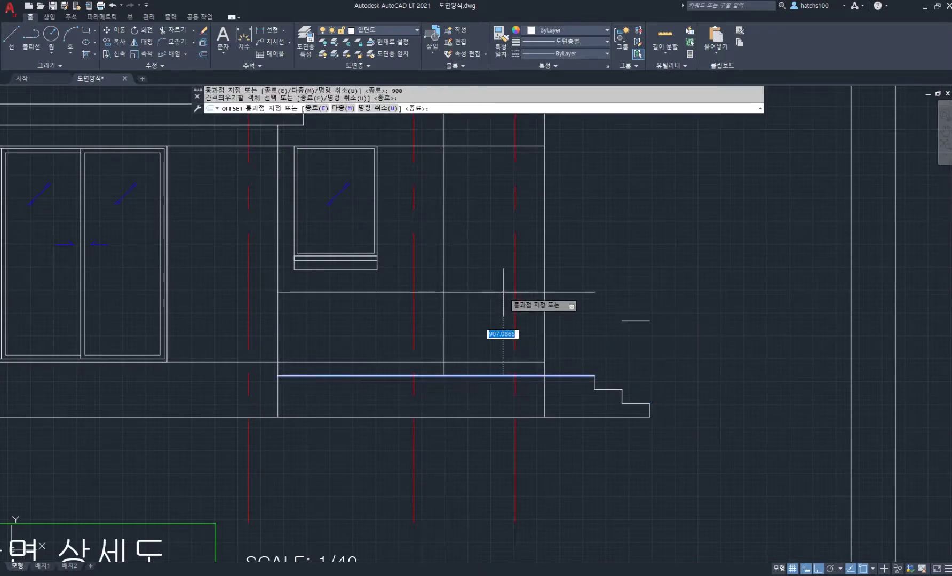
text(900)
key(Return)
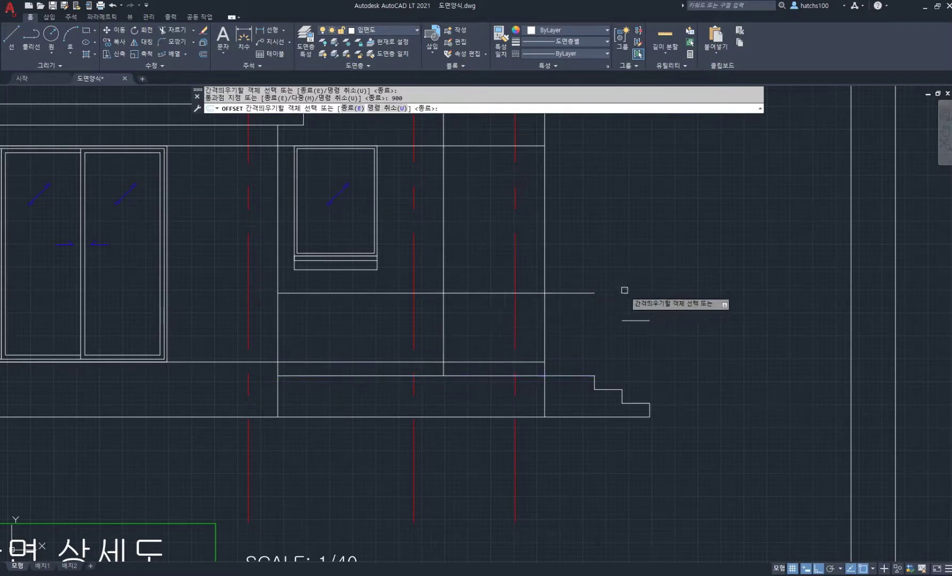
key(Return)
- Draw a sloping handrail line from the end of the landing's offset line down to the short line above the lowest stair
scroll(622, 295, up, 2)
key(Return)
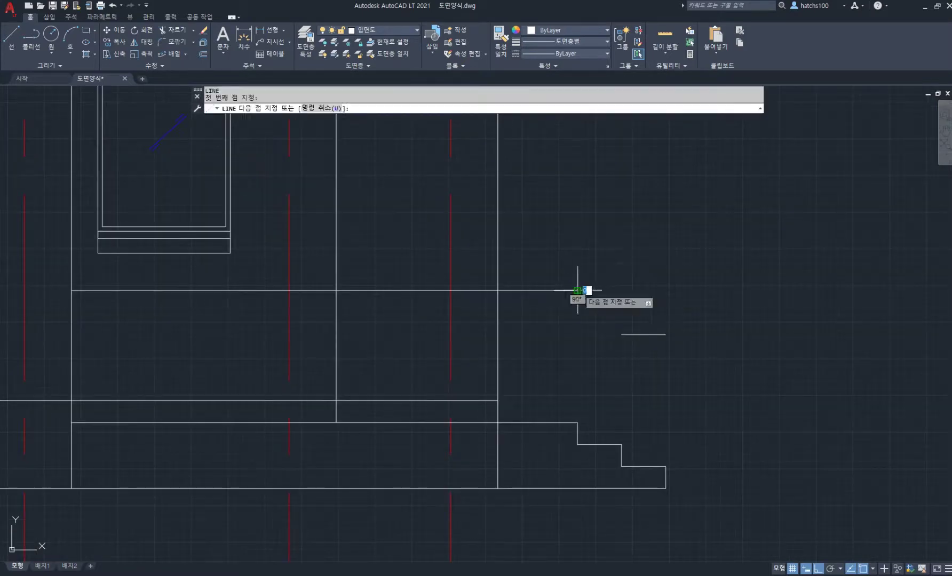
click(578, 290)
click(651, 335)
key(Return)
scroll(674, 339, up, 2)
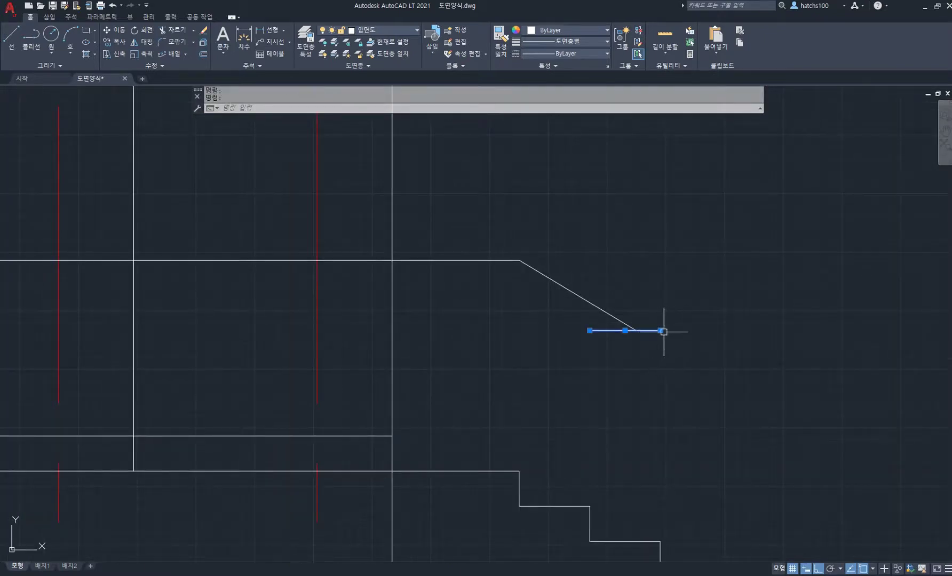
- Stretch the short handrail line's outer end slightly outward and pull its inner end to the foot of the sloping line
click(663, 331)
click(680, 331)
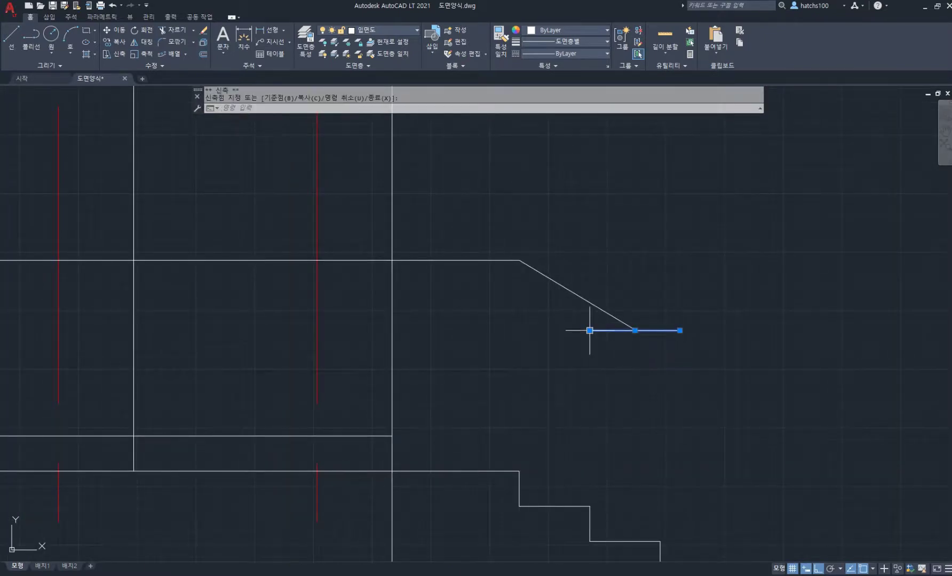
click(590, 331)
key(Escape)
key(Escape)
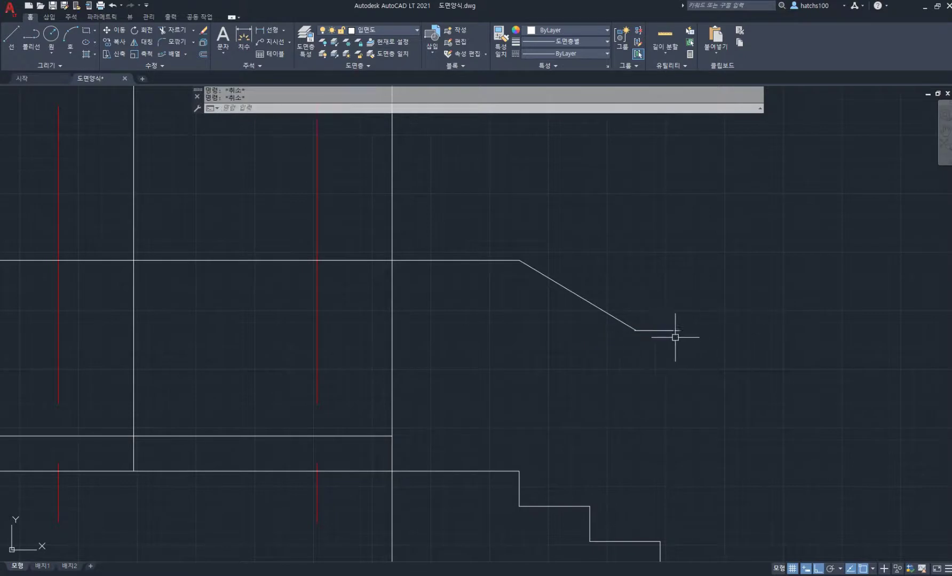
scroll(673, 336, up, 6)
click(592, 297)
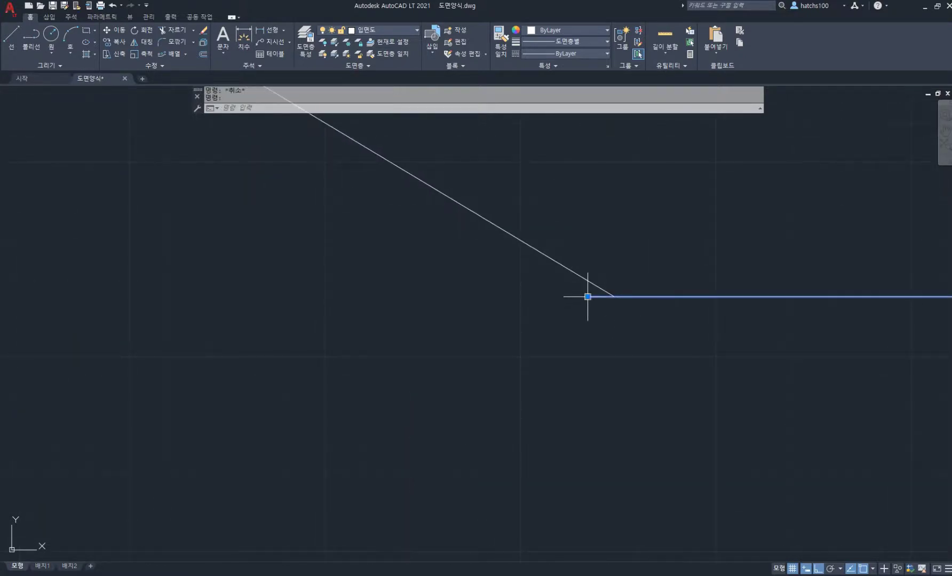
click(587, 297)
key(Escape)
scroll(613, 296, down, 2)
key(Escape)
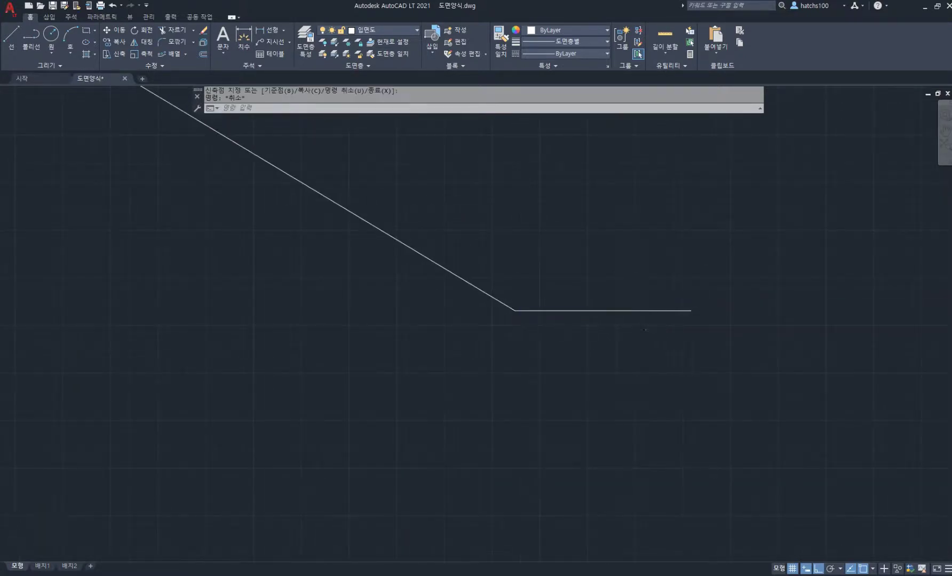
key(Escape)
scroll(691, 315, down, 5)
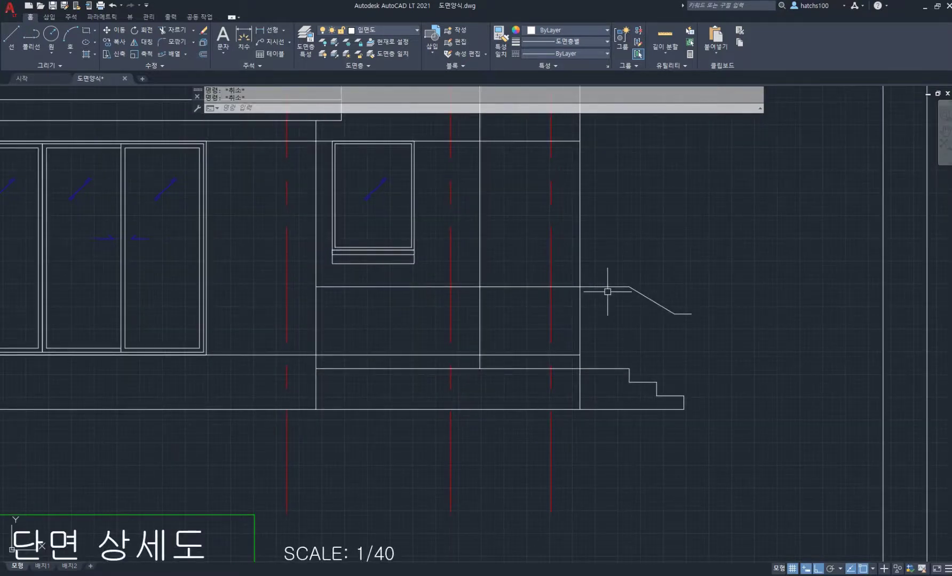
- Join the long horizontal, sloping and short end lines of the entrance handrail into one polyline
key(Return)
click(703, 338)
click(596, 266)
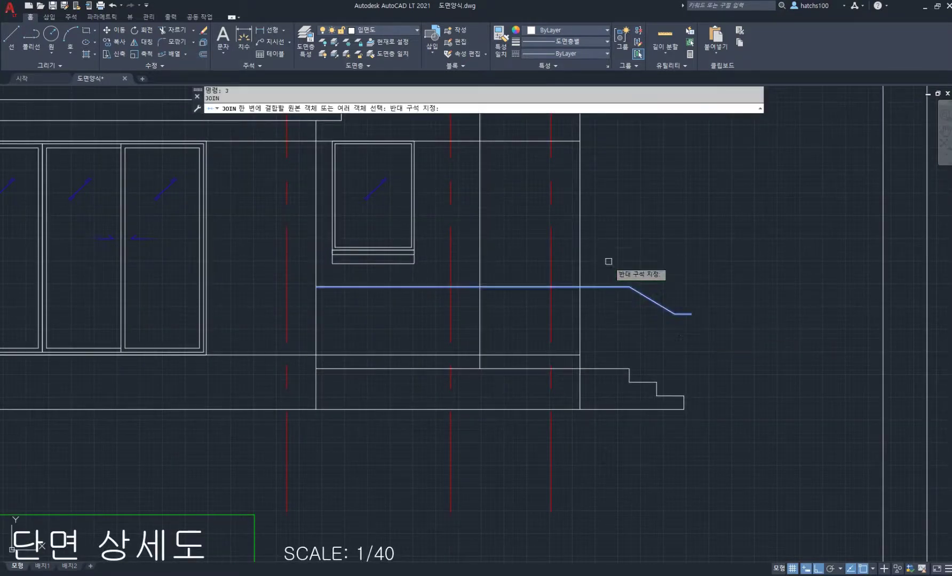
key(Return)
- Offset the joined handrail polyline 80 upward to give the entrance handrail its thickness
text(o)
key(Return)
key(Return)
click(637, 292)
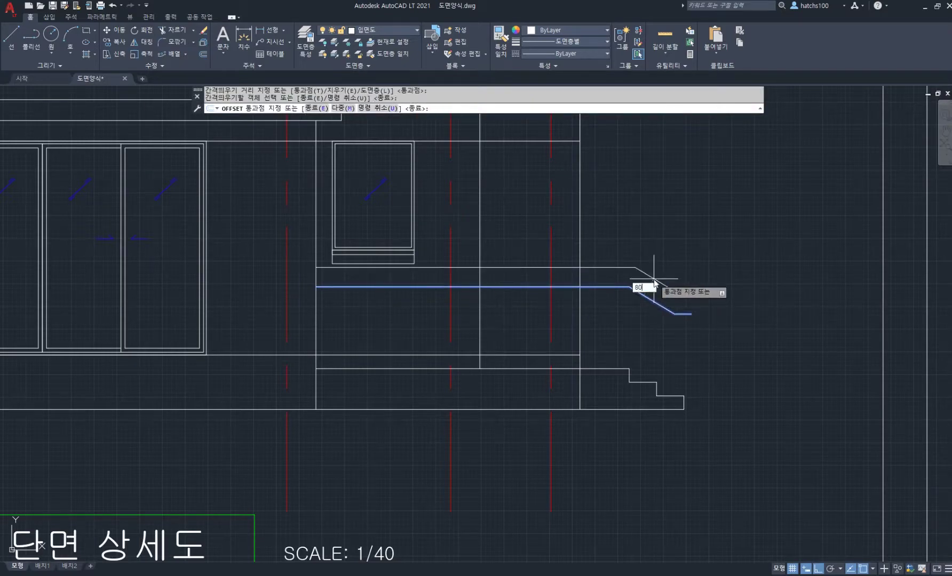
text(80)
key(Return)
key(Return)
- Close the handrail's lower outer end with a vertical line between its two polylines
mouse_move(487, 308)
middle_down()
mouse_move(674, 301)
mouse_move(514, 295)
middle_up()
text(l)
key(Return)
click(716, 293)
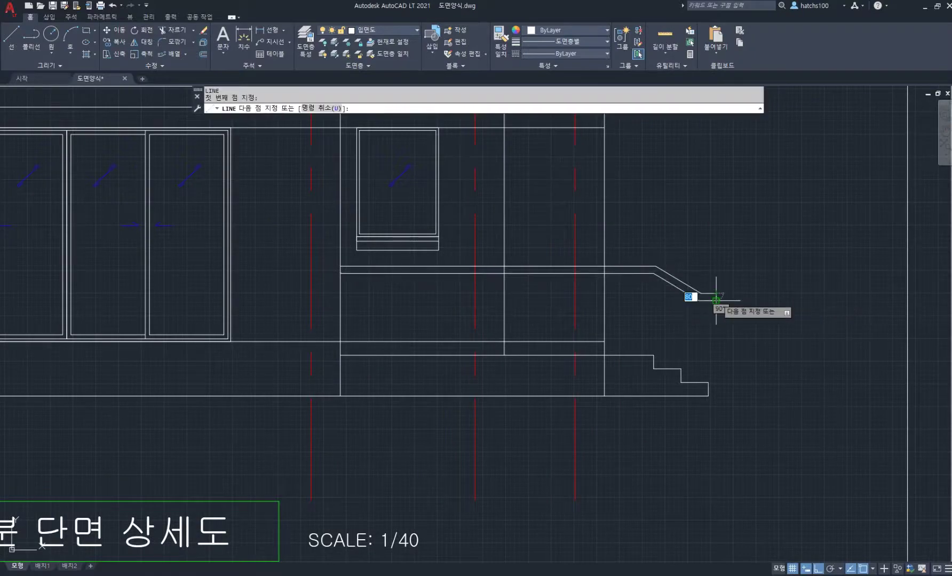
click(717, 300)
key(Return)
scroll(582, 296, down, 5)
middle_drag(582, 296, 674, 297)
scroll(520, 288, up, 3)
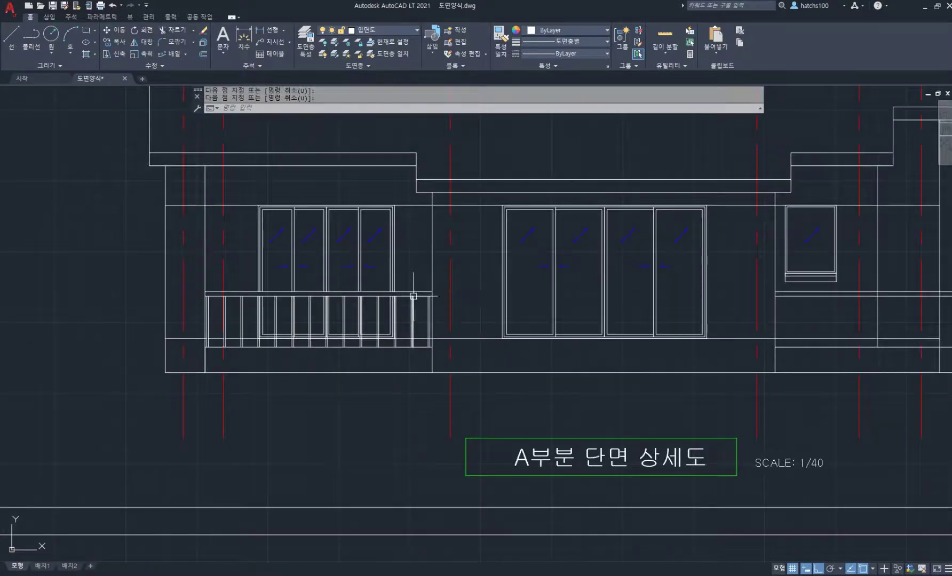
middle_drag(534, 301, 423, 292)
text(l)
key(Return)
click(664, 310)
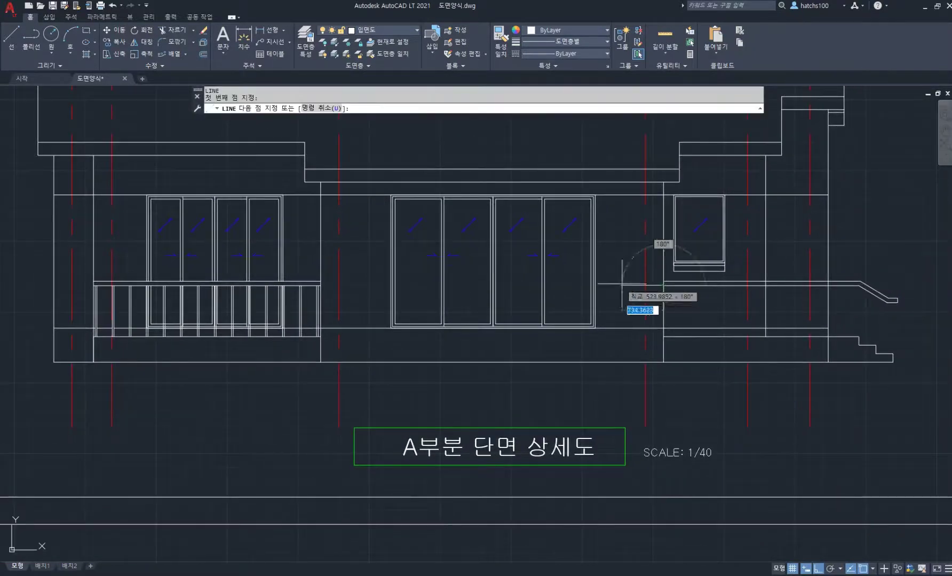
key(Escape)
key(Escape)
- Copy the last baluster of the balcony railing onto the lowest stair, beneath the handrail's outer end
middle_drag(739, 282, 552, 273)
middle_drag(195, 286, 381, 271)
scroll(383, 285, up, 5)
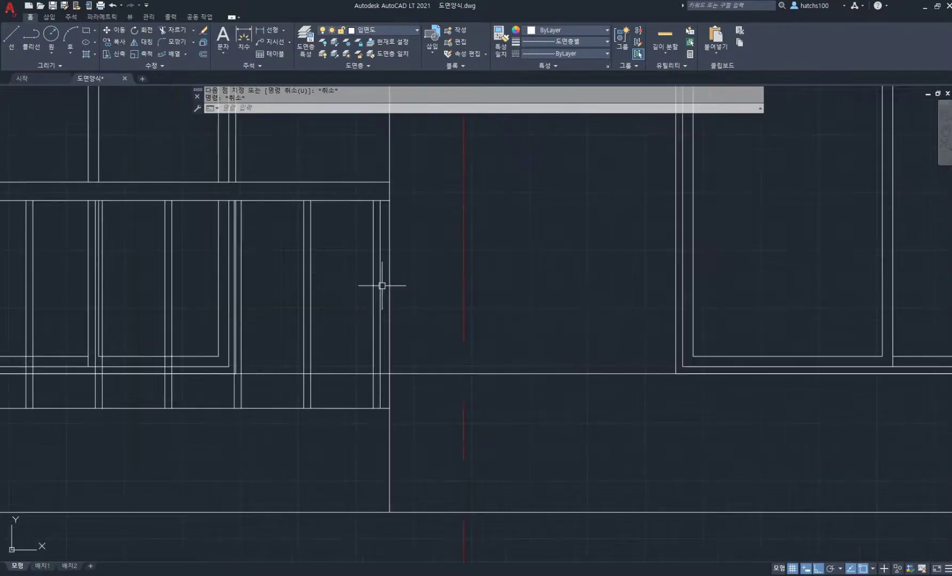
text(o)
key(Return)
click(379, 331)
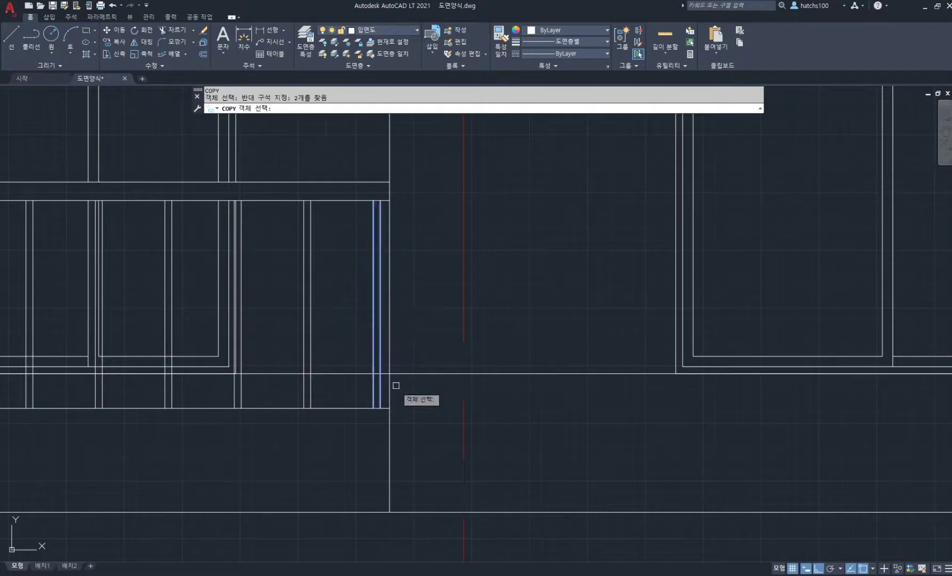
key(Return)
click(380, 408)
scroll(658, 351, down, 5)
middle_drag(658, 351, 308, 283)
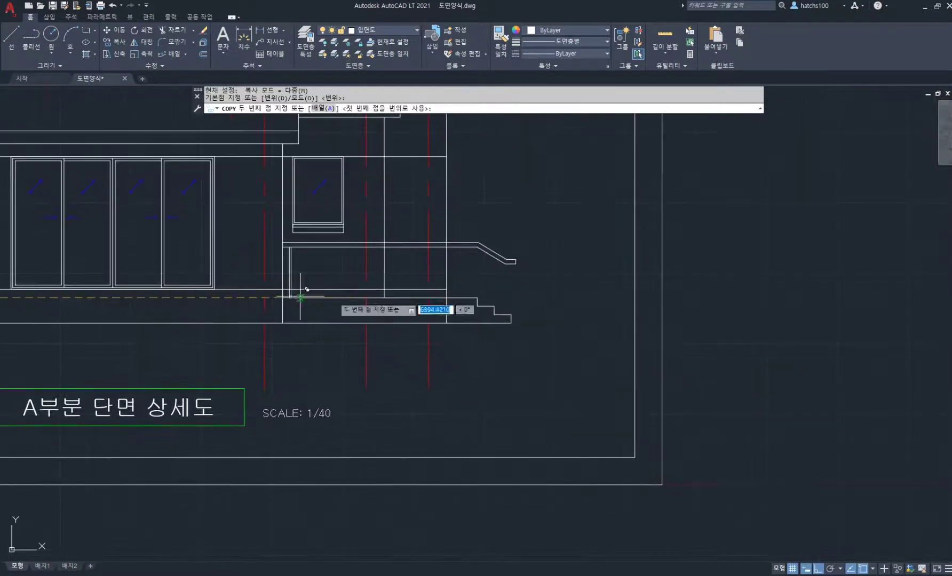
scroll(461, 294, up, 5)
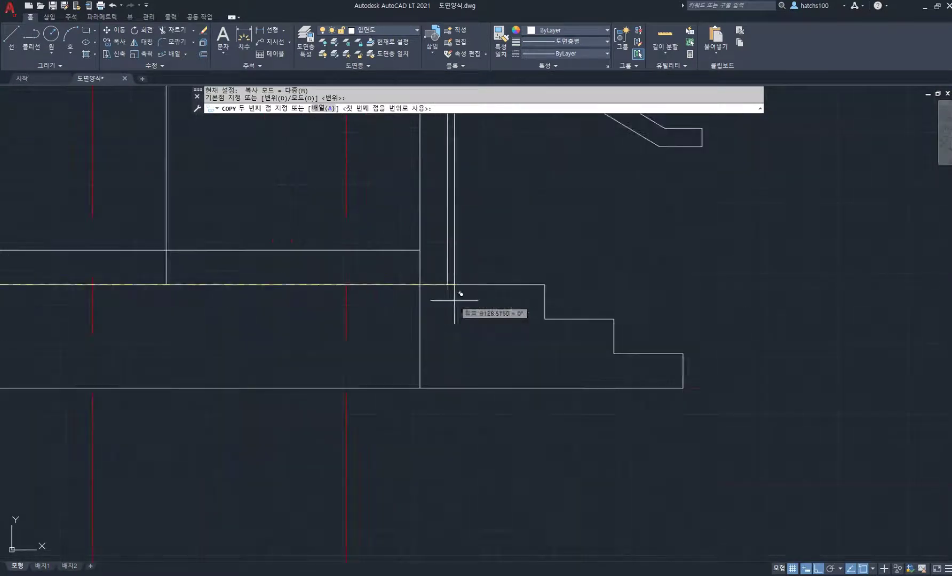
click(665, 351)
key(Return)
scroll(686, 264, down, 2)
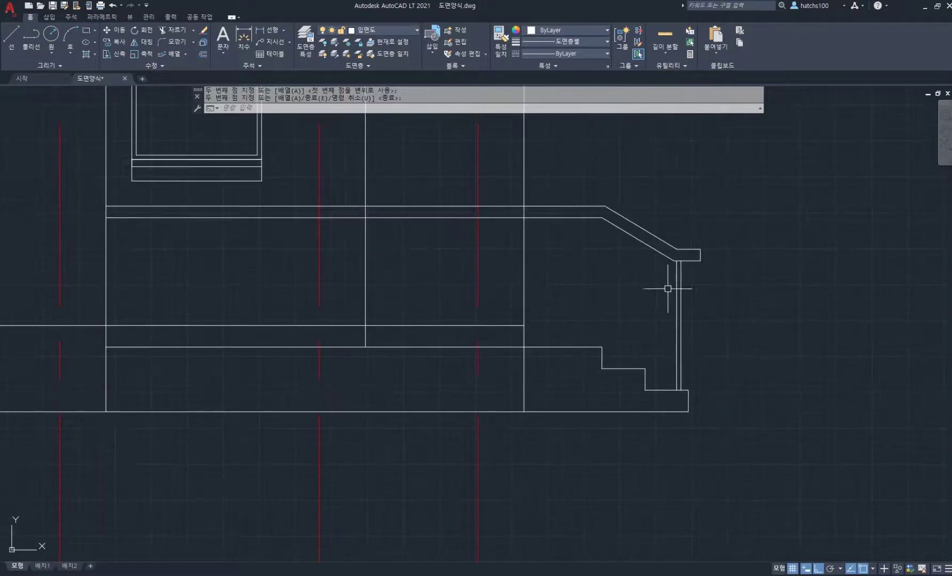
- Copy the lowest stair's baluster up to the middle stair and to the edge of the landing
text(CO)
key(Return)
click(703, 318)
click(636, 297)
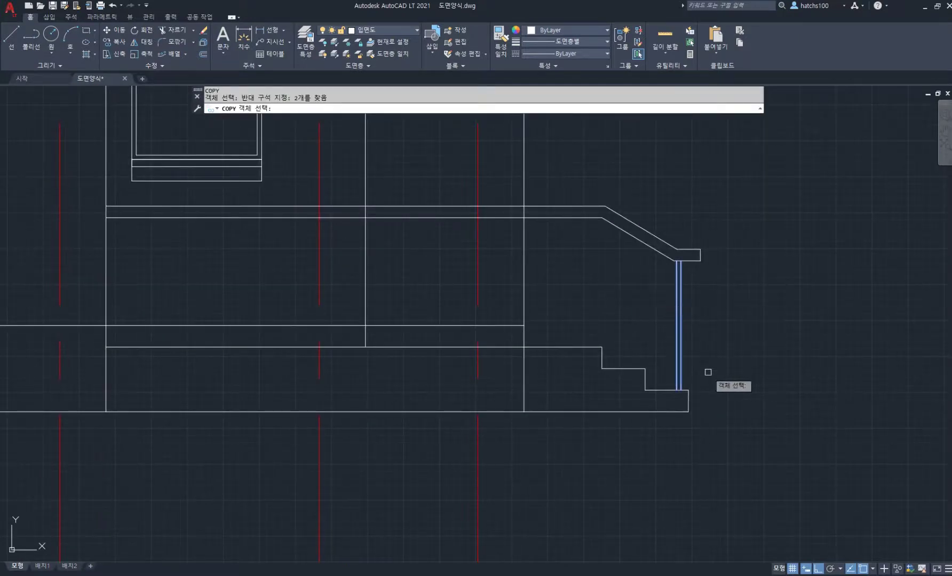
key(Return)
click(691, 387)
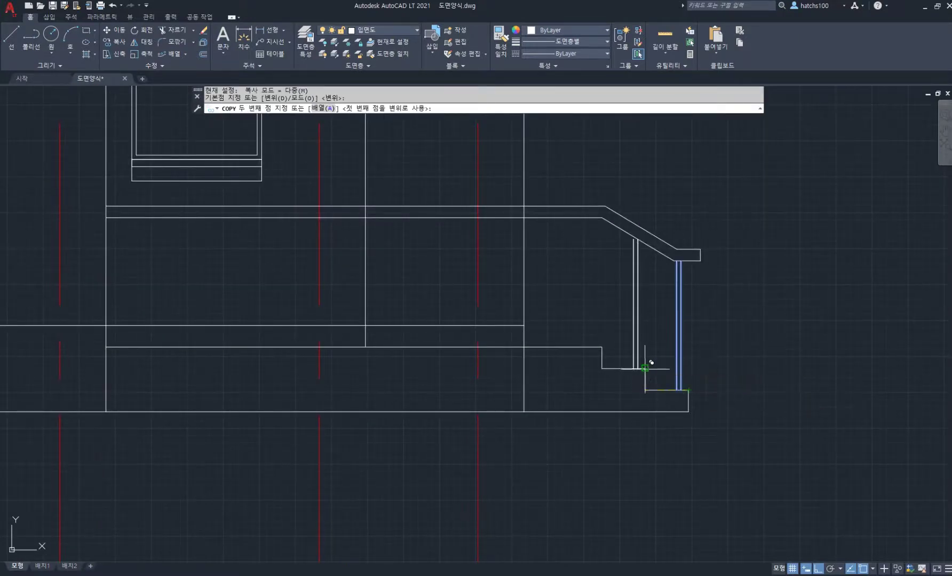
click(602, 347)
key(Return)
middle_drag(525, 261, 592, 274)
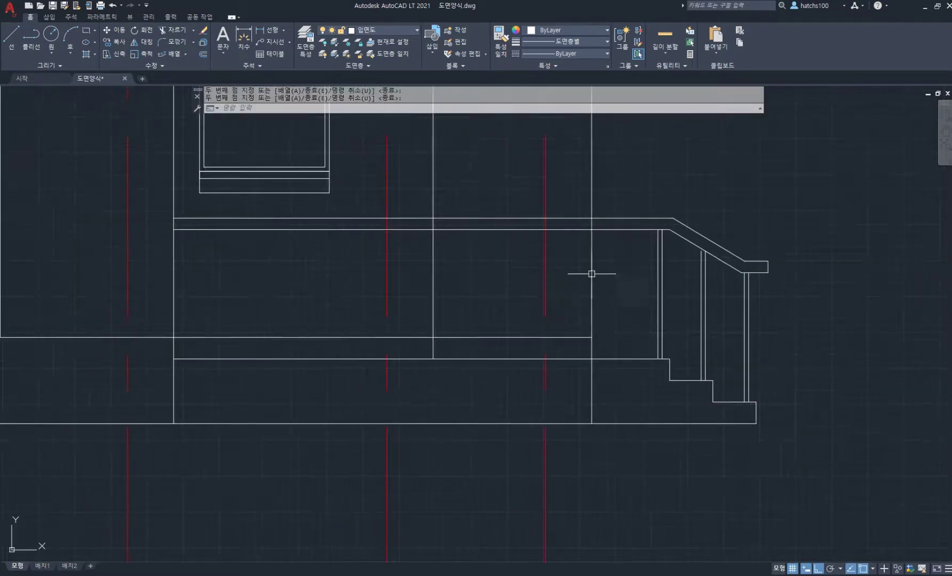
- Array the landing's edge baluster along the landing's top line with a spacing of 300, without changing the other settings
click(168, 54)
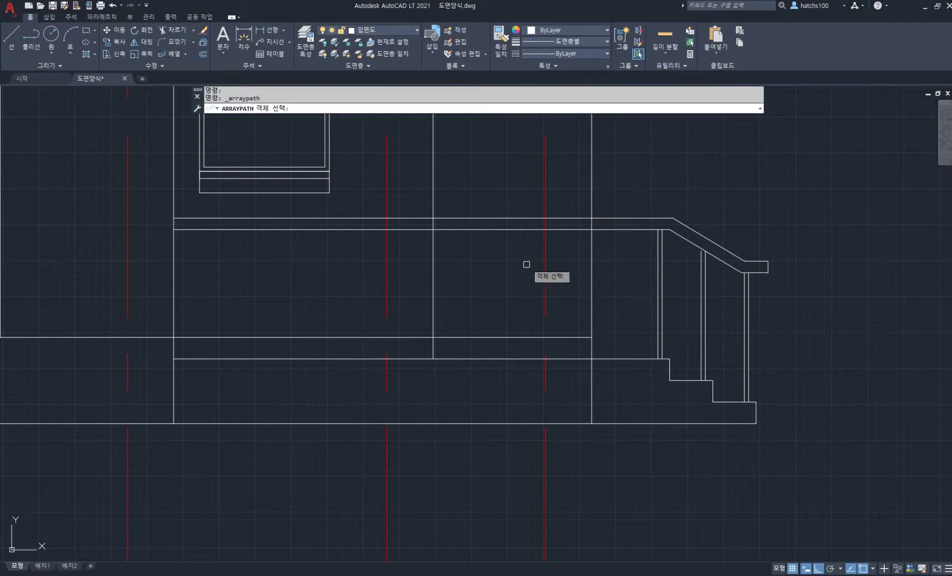
click(636, 303)
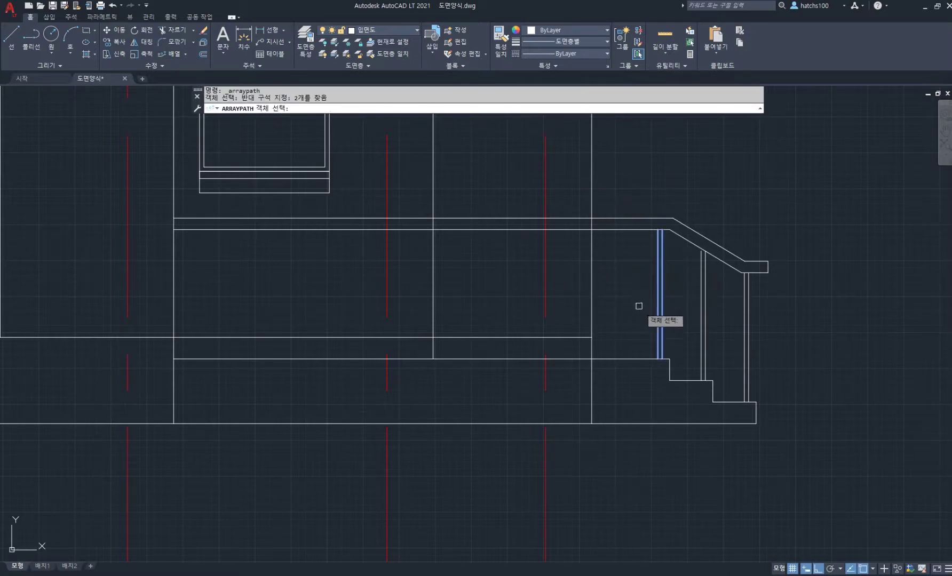
key(Return)
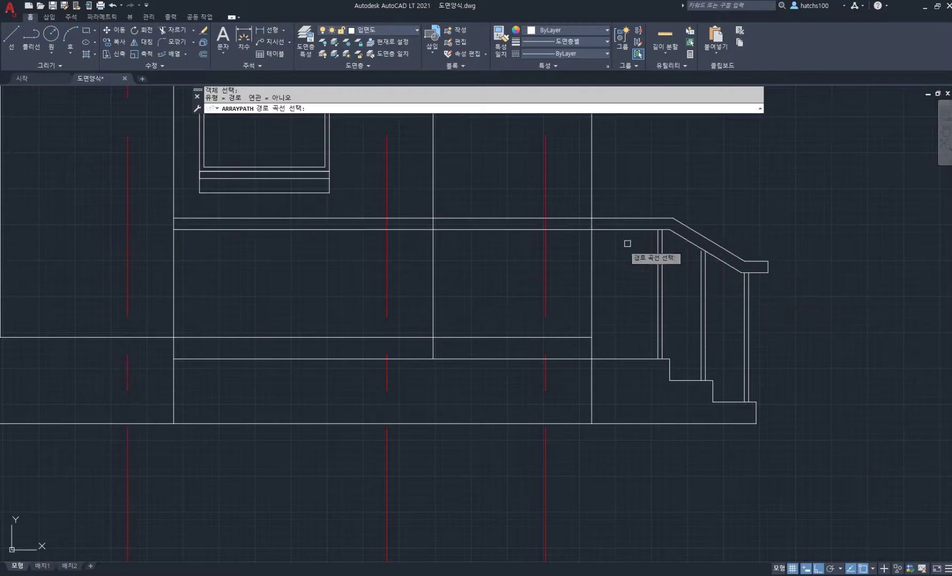
click(630, 358)
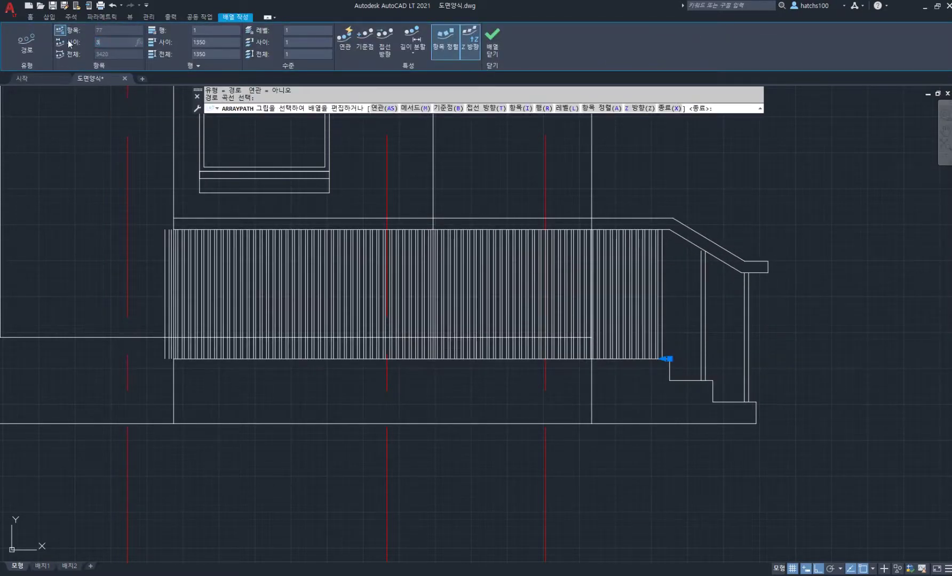
key(Return)
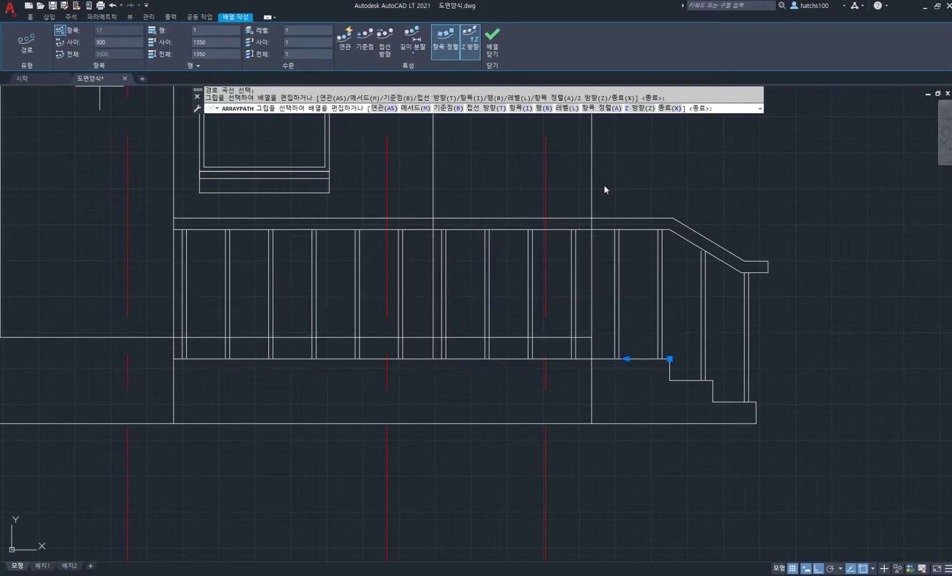
click(492, 40)
scroll(593, 203, down, 2)
scroll(683, 261, up, 5)
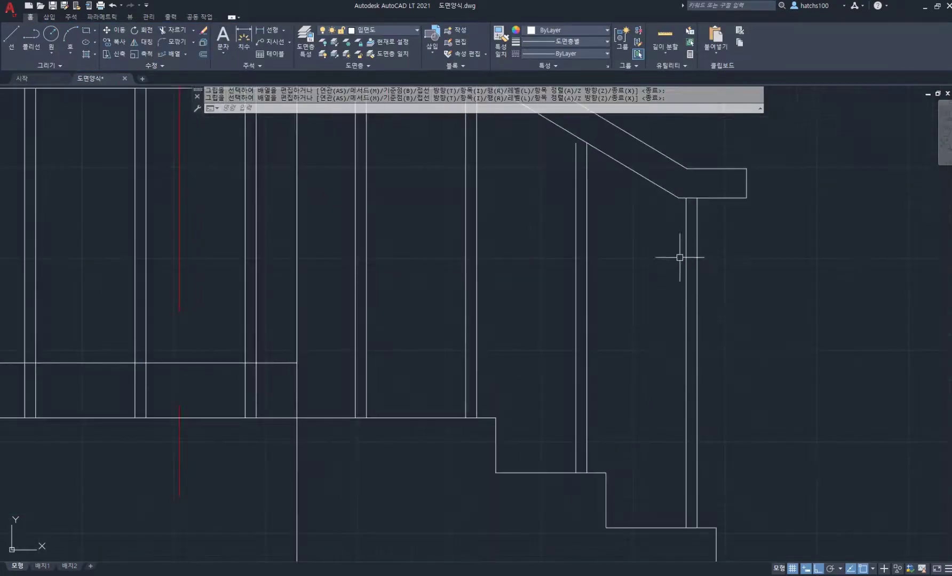
- Extend the shorter line of the middle stair's baluster up to the sloping handrail
middle_drag(635, 229, 652, 271)
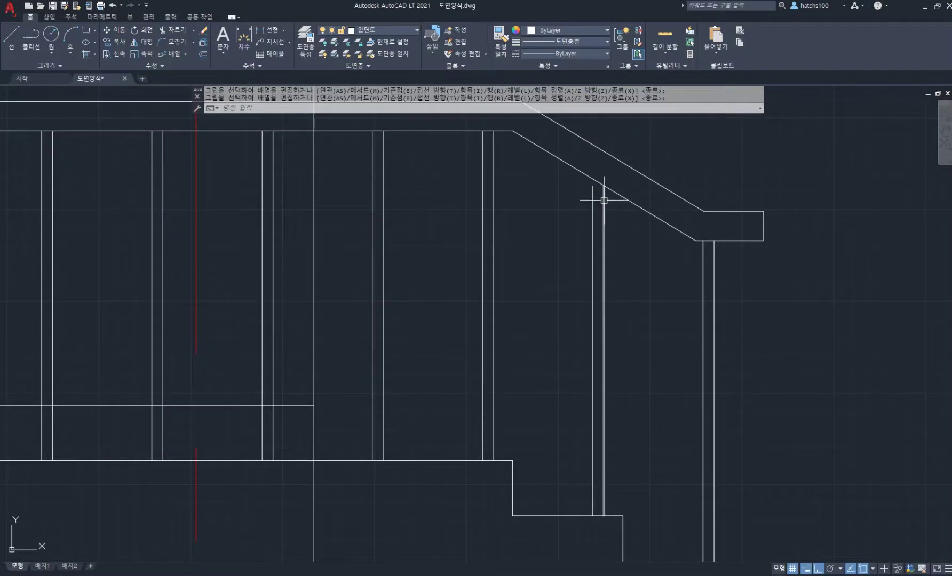
text(ex)
key(Return)
click(593, 213)
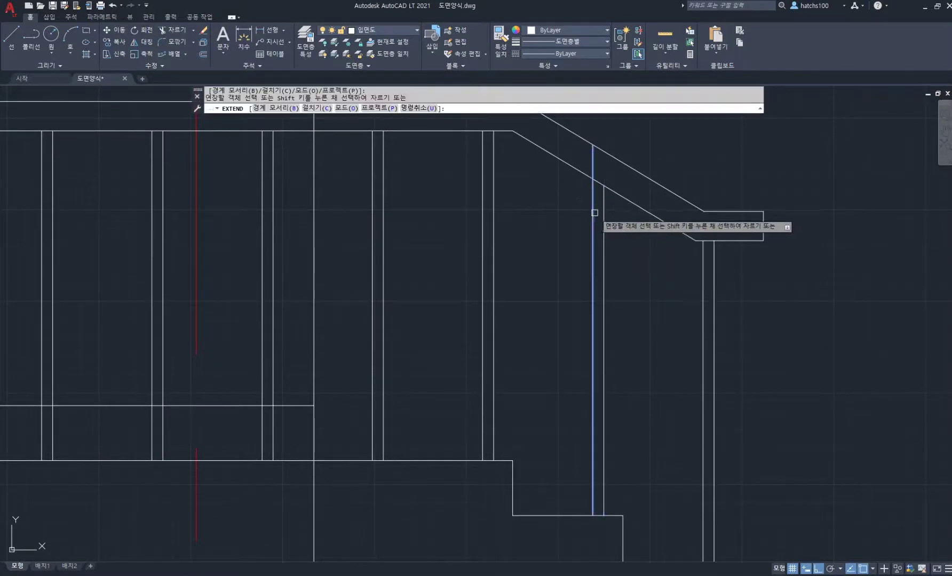
- Trim away the piece of the entrance's inner vertical wall line that crosses the landing's handrail
scroll(658, 240, down, 5)
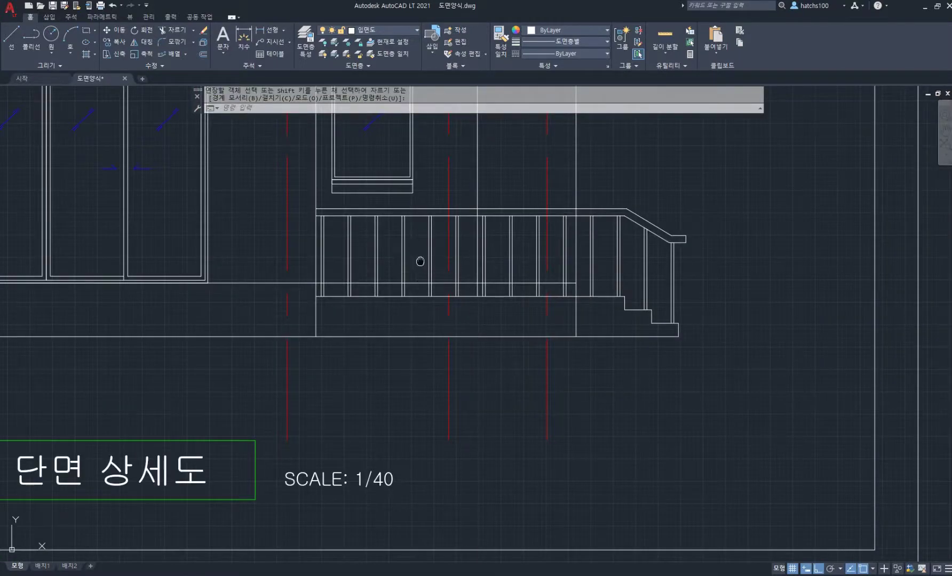
middle_drag(420, 261, 468, 306)
scroll(601, 266, up, 5)
shift+click(599, 265)
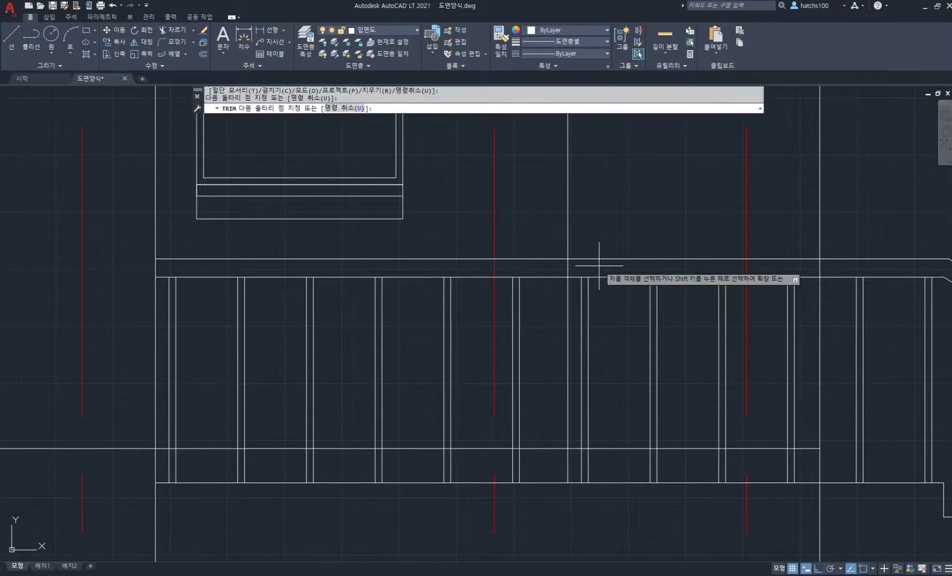
key(Return)
scroll(548, 270, down, 2)
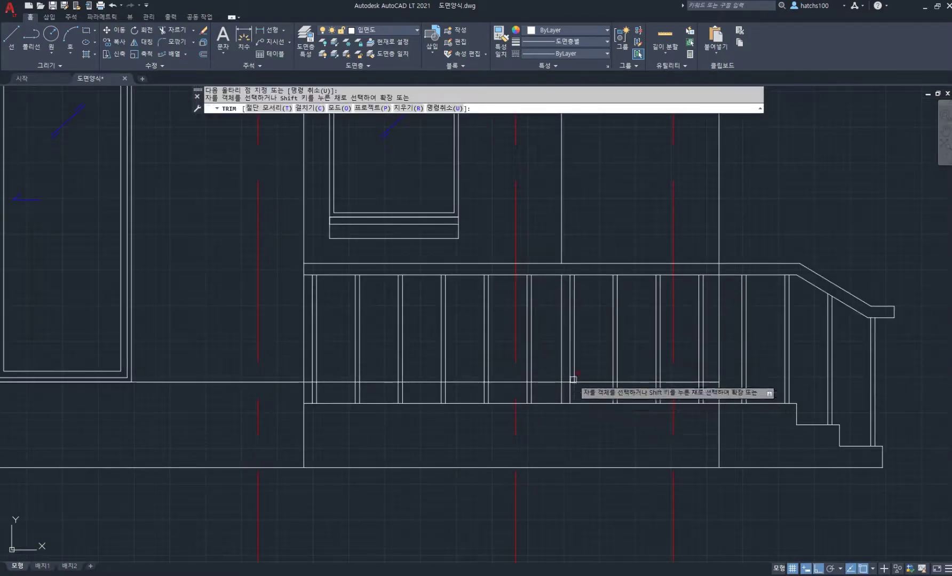
scroll(573, 380, down, 2)
scroll(637, 276, up, 4)
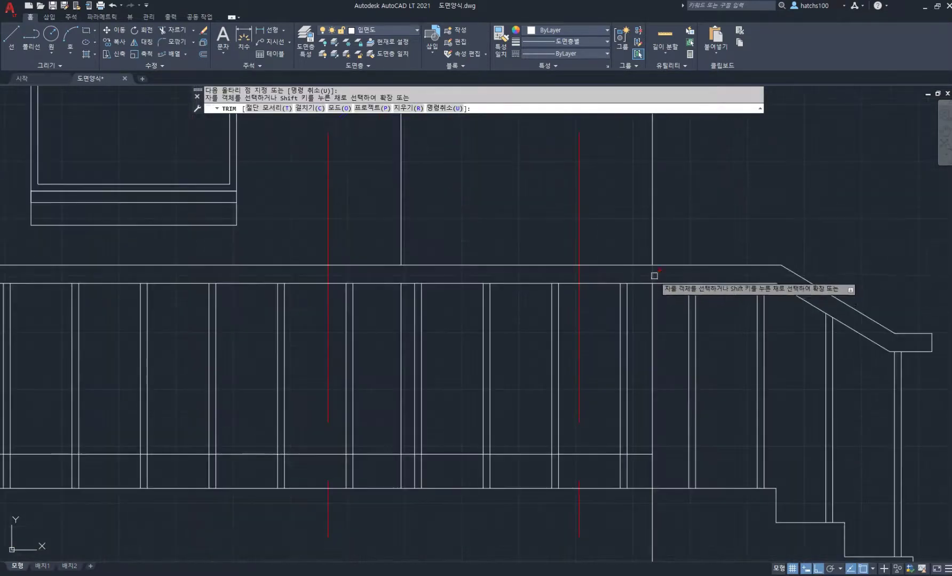
key(Return)
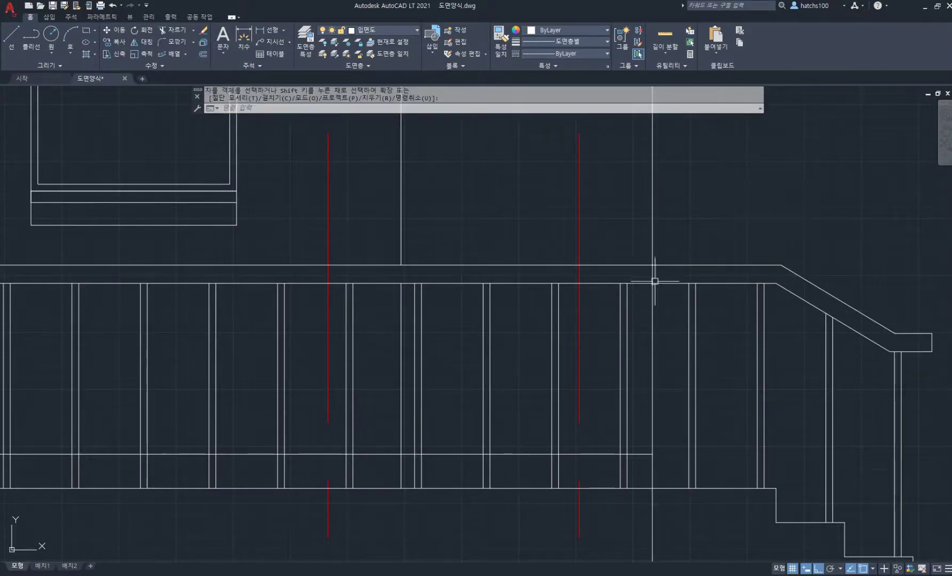
- Draw a line above the balcony, 220 up from the window-head line at the balcony's left wall, then horizontally to its right wall
scroll(654, 276, down, 3)
scroll(593, 244, down, 2)
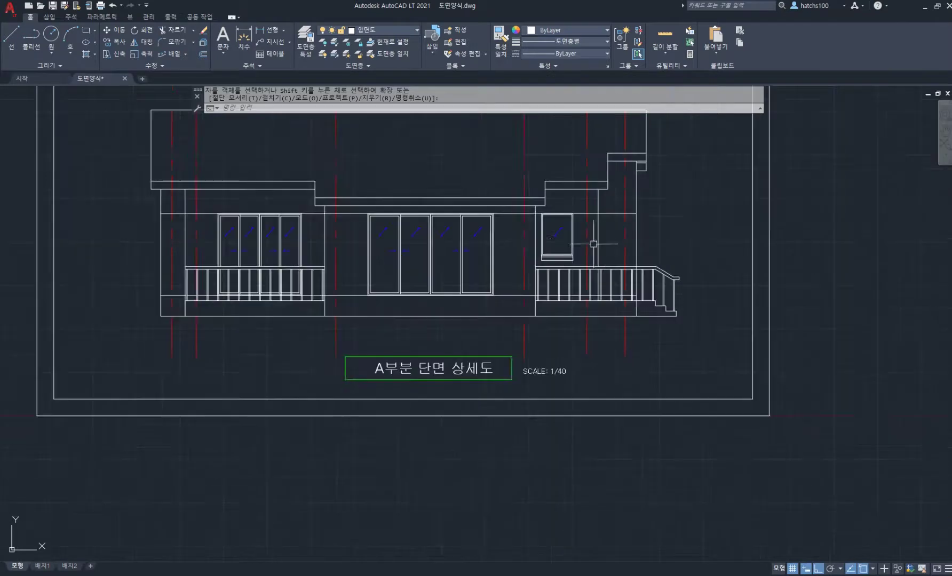
middle_drag(337, 241, 543, 266)
scroll(406, 246, up, 4)
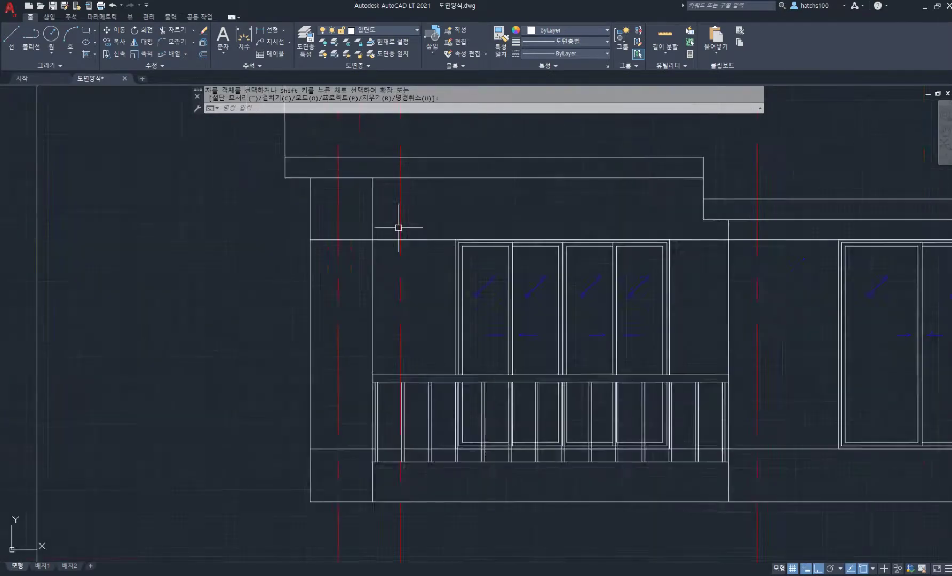
key(Escape)
text(l)
key(space)
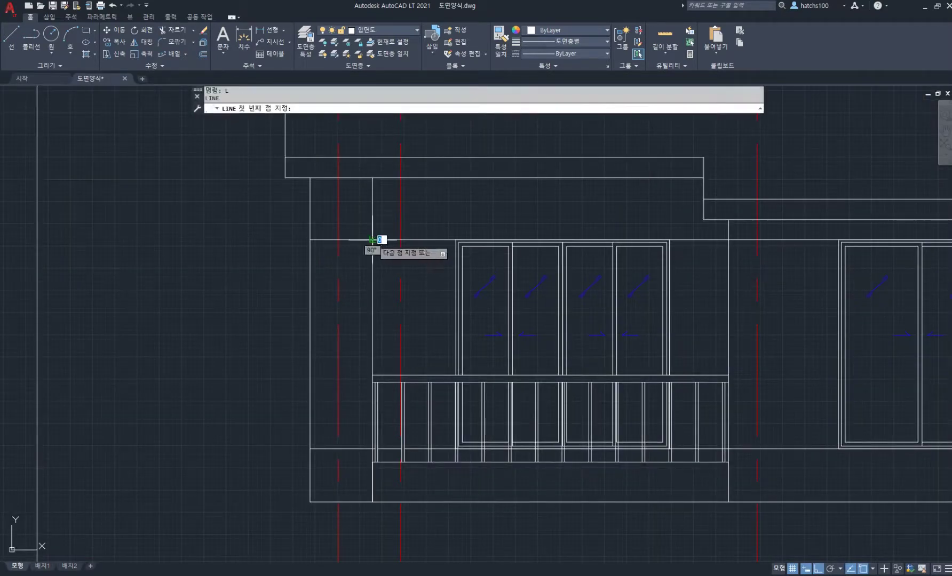
click(373, 240)
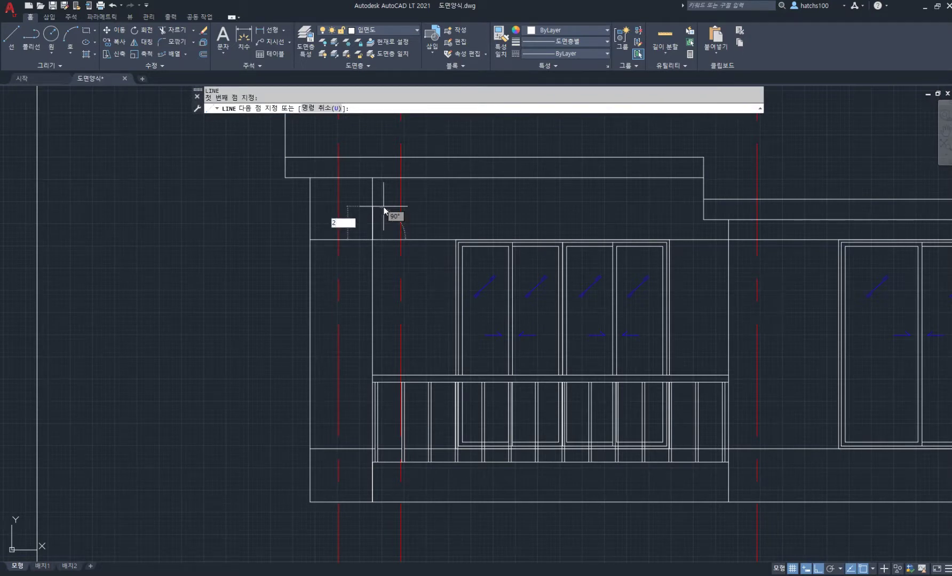
key(space)
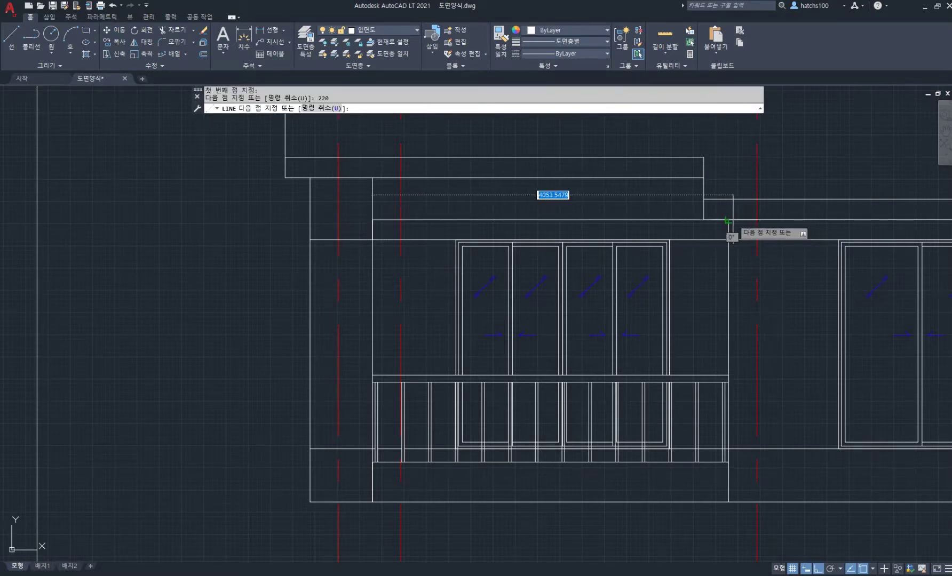
click(730, 220)
key(space)
- Draw a line above the entrance, 220 up from the window-head line at the inner wall line, then horizontally to the left wall corner
scroll(690, 246, down, 4)
middle_drag(854, 247, 578, 236)
scroll(614, 245, up, 4)
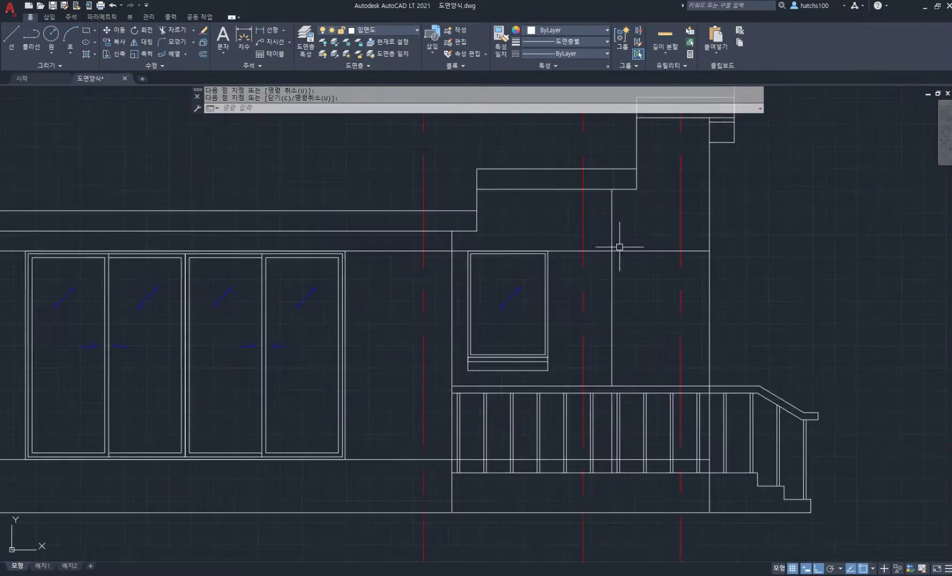
text(l)
key(space)
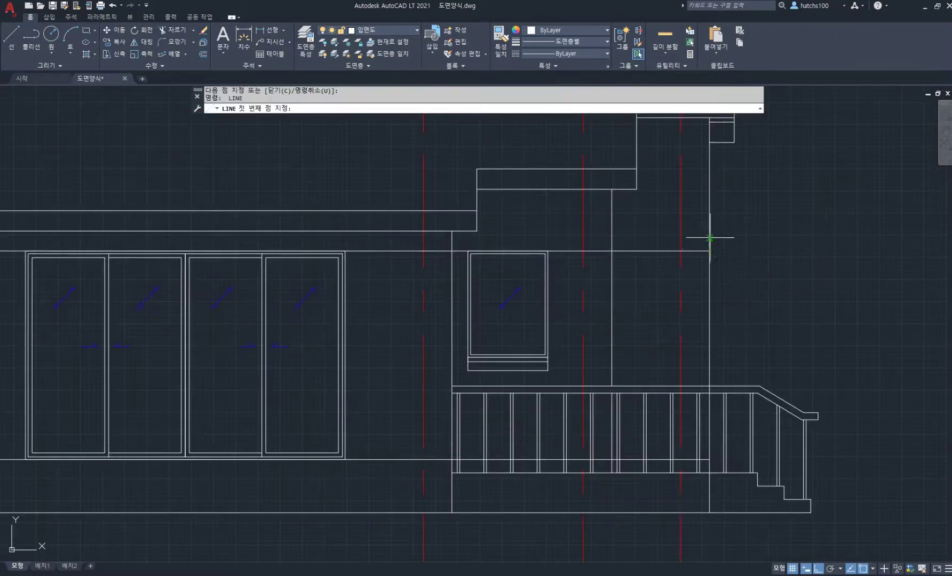
click(611, 252)
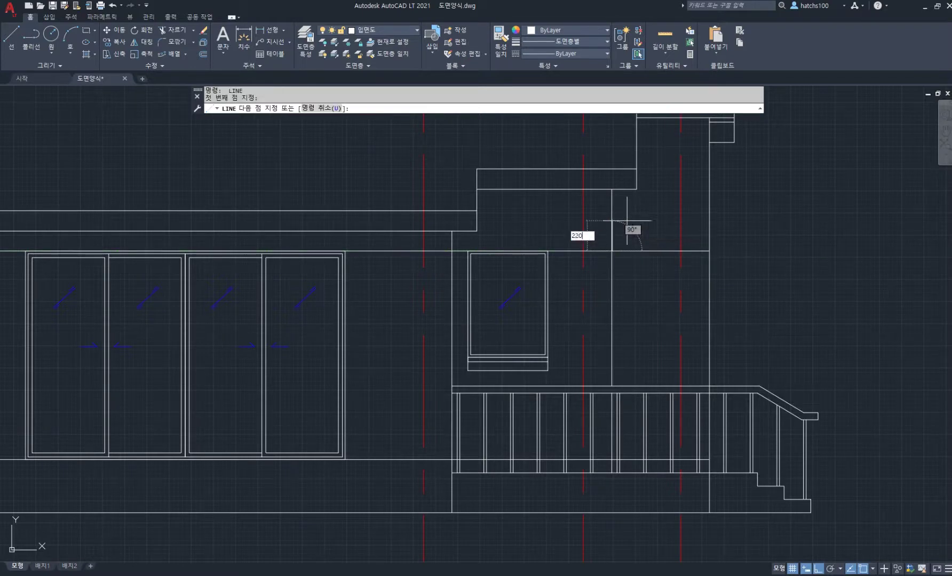
text(220)
key(Return)
scroll(454, 234, up, 2)
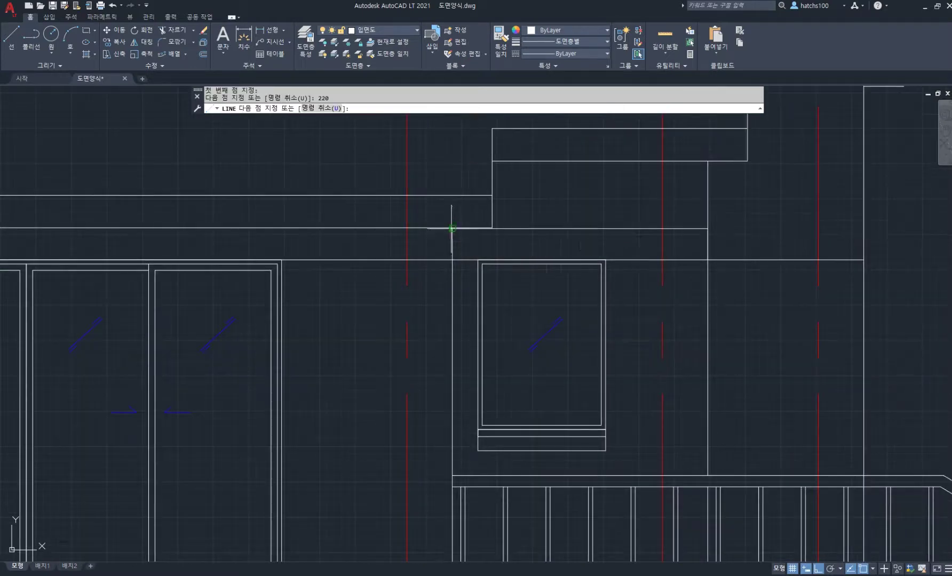
click(452, 228)
key(Return)
scroll(696, 241, down, 2)
scroll(623, 239, down, 1)
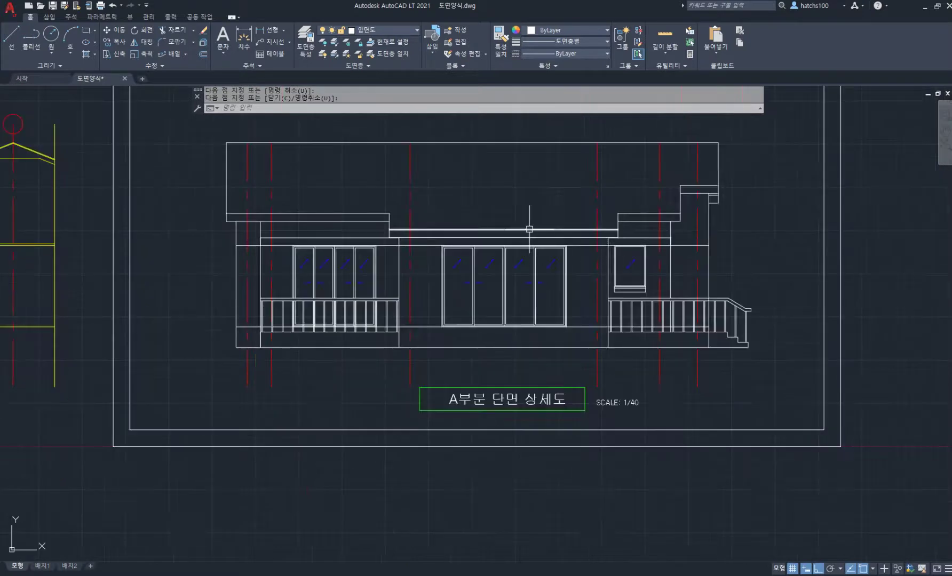
- Draw a vertical guide line upward from the midpoint of the roof's top line
middle_drag(529, 226, 546, 305)
middle_drag(488, 228, 491, 245)
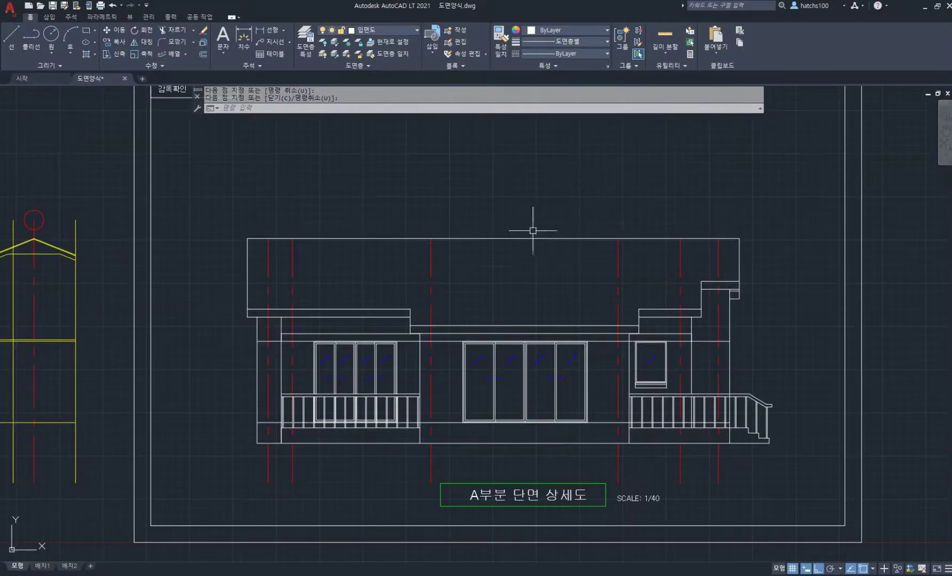
key(Return)
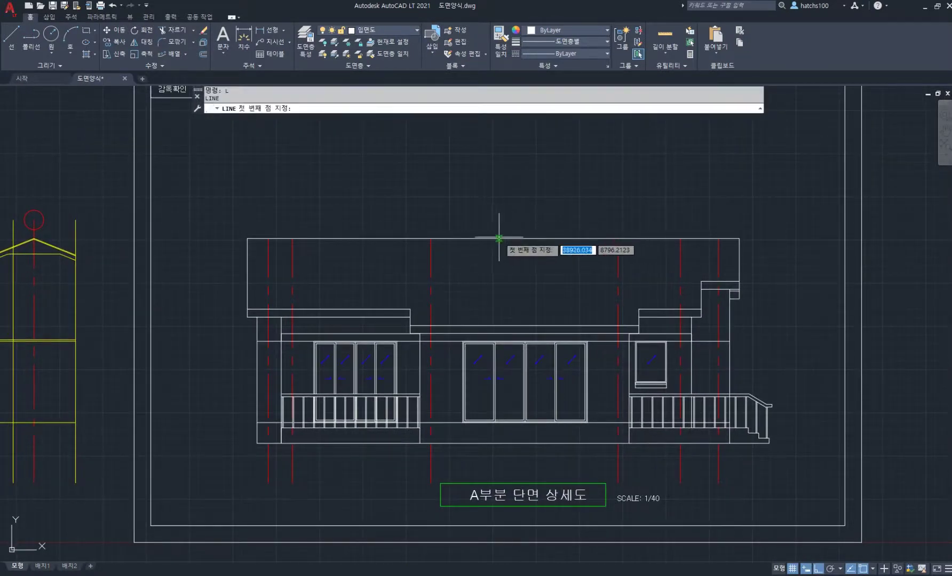
click(494, 239)
click(494, 193)
key(Return)
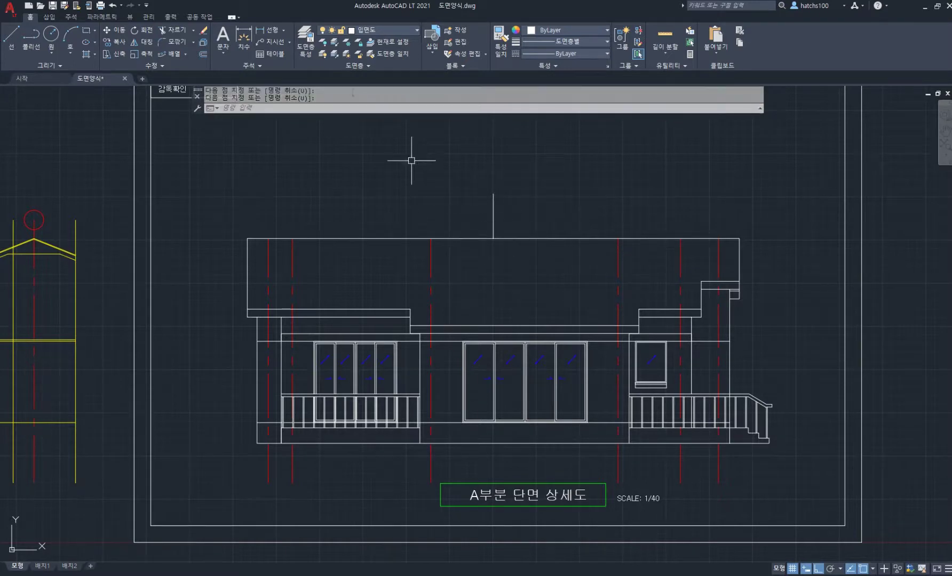
- Turn off the 중심 layer of the red centre lines
click(326, 44)
click(431, 261)
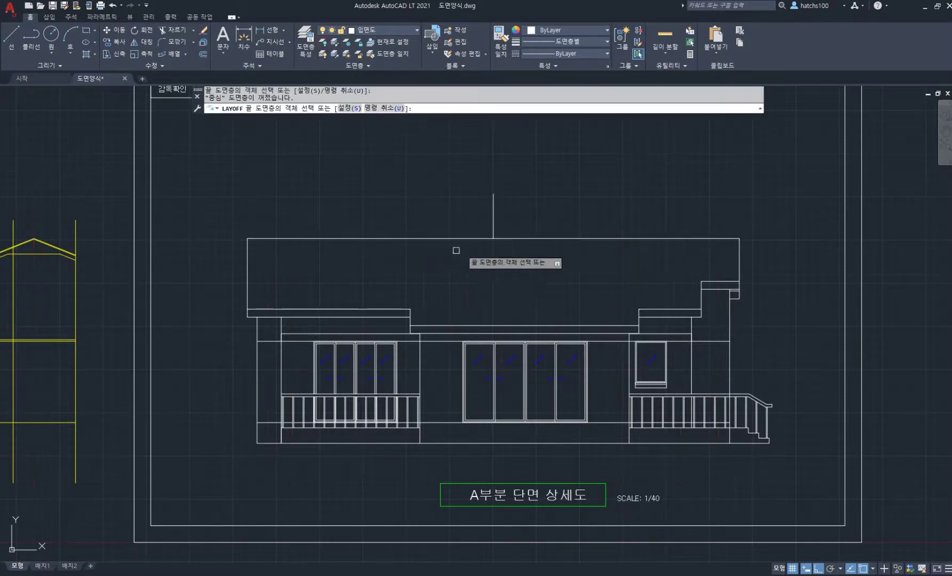
key(Escape)
- Trim away the left half of the roof's top line at the vertical guide line
text(TR)
key(Return)
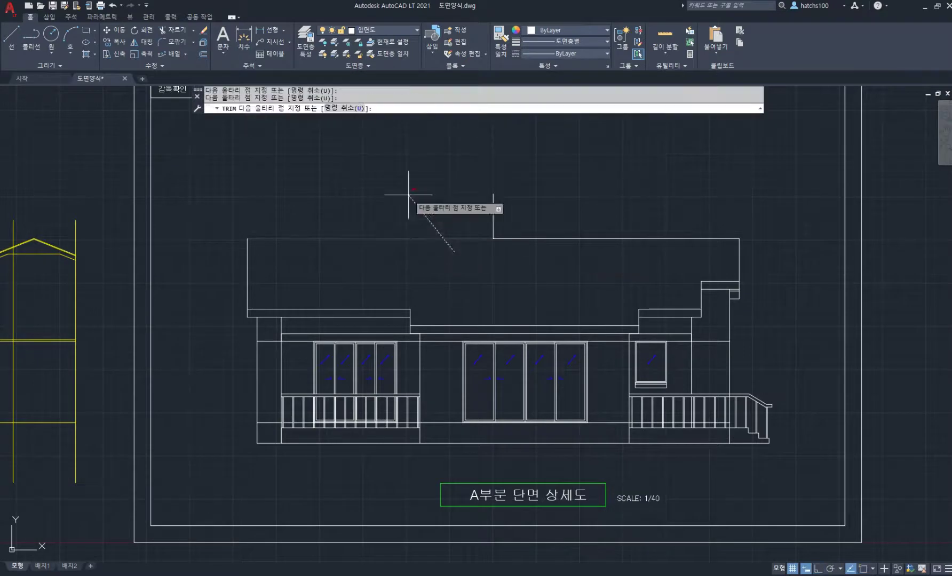
scroll(753, 246, up, 4)
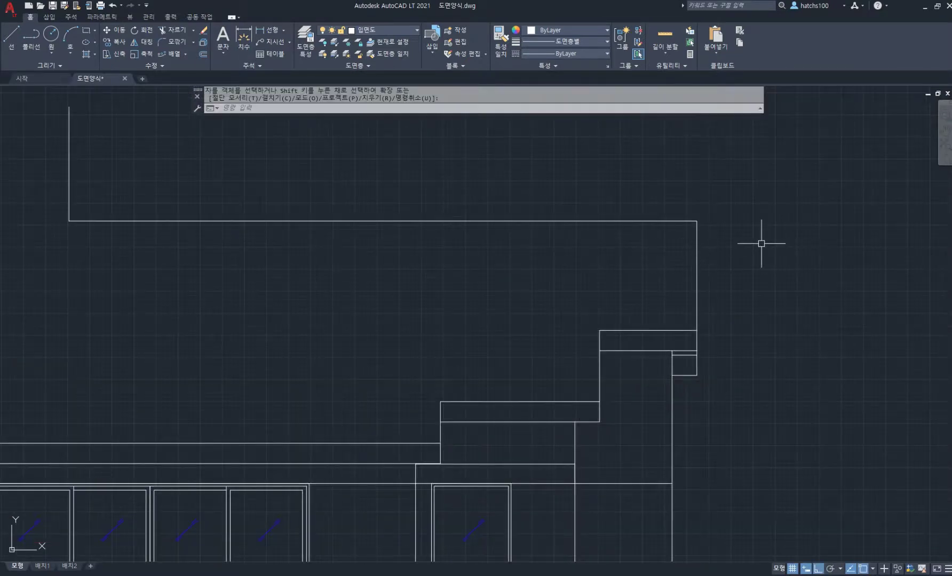
- Join the remaining half of the roof's top line and the roof's right edge into one polyline
text(J)
key(Return)
click(761, 262)
click(641, 196)
key(Return)
- Offset the joined roof polyline outward by 60
scroll(693, 212, up, 4)
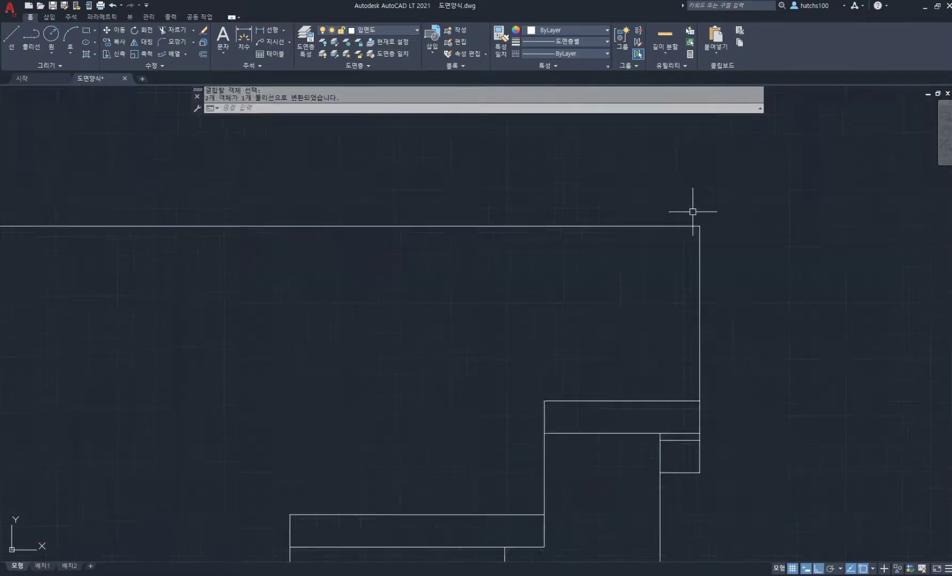
text(O)
key(Return)
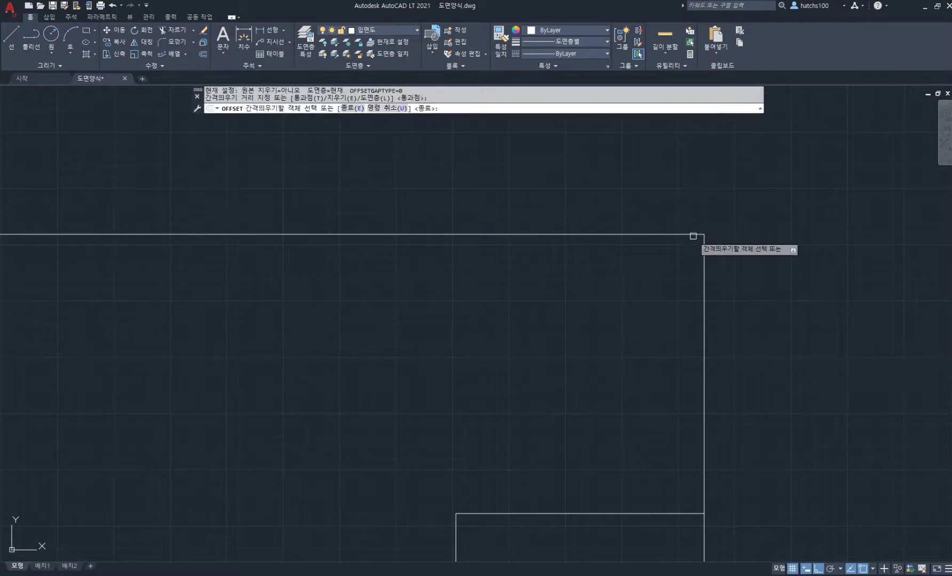
key(Return)
click(697, 234)
text(60)
key(Return)
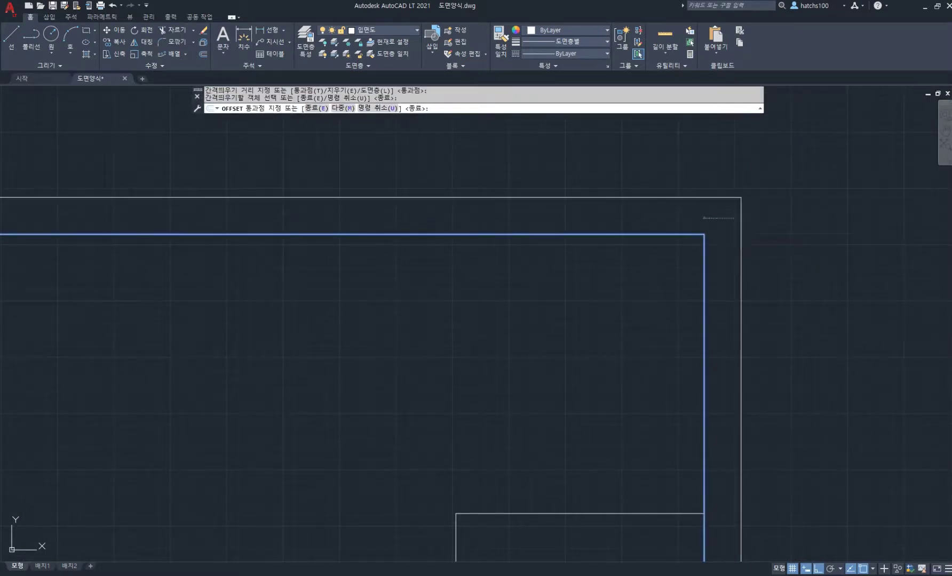
scroll(730, 231, up, 4)
key(Return)
- Draw the ridge cap's end from the outer corner, 160 down and 60 inward to the roof's edge
text(L)
key(Return)
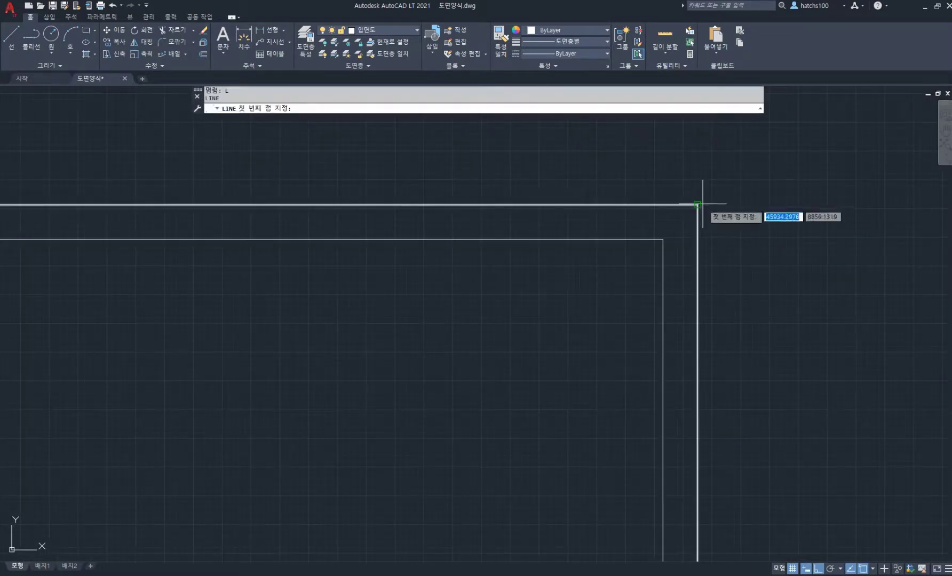
click(699, 205)
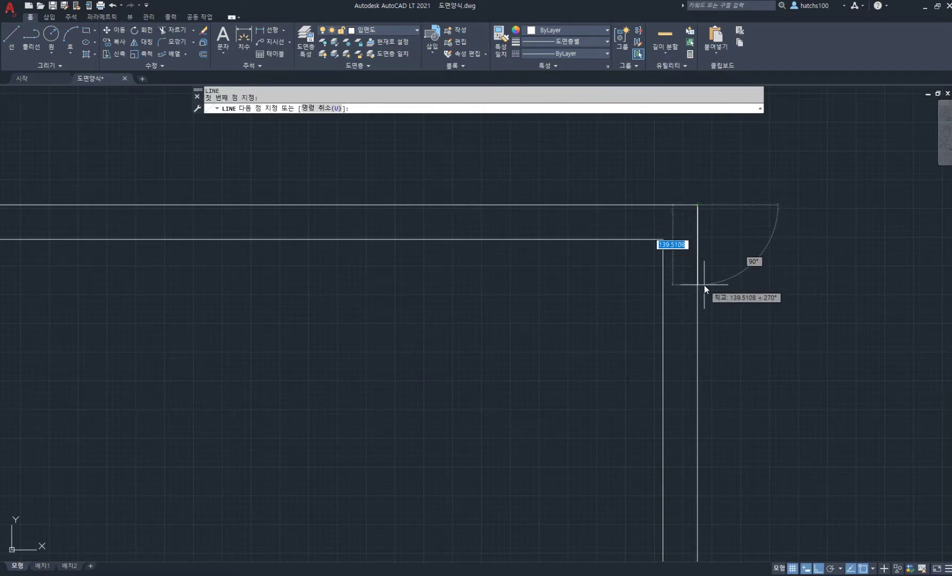
text(160)
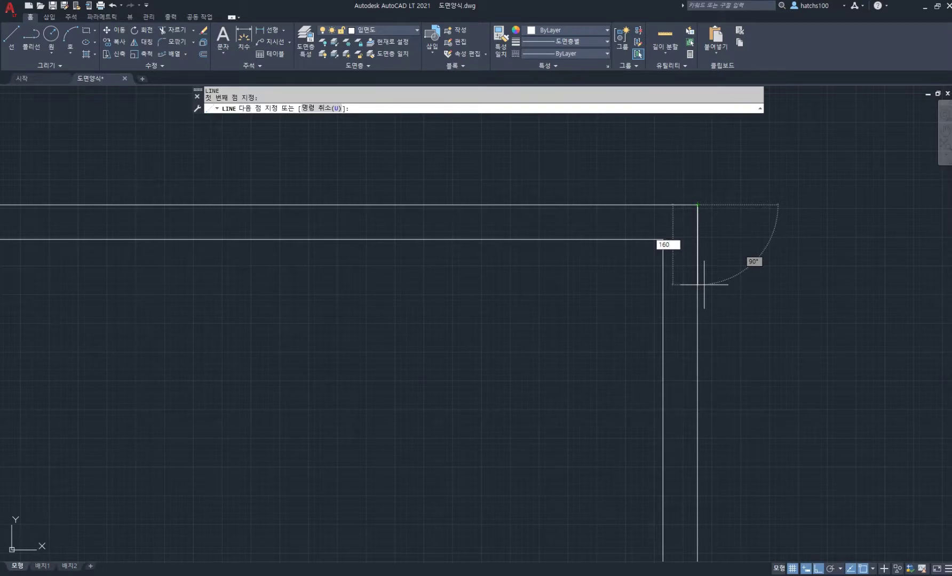
key(Return)
text(60)
key(Return)
key(Return)
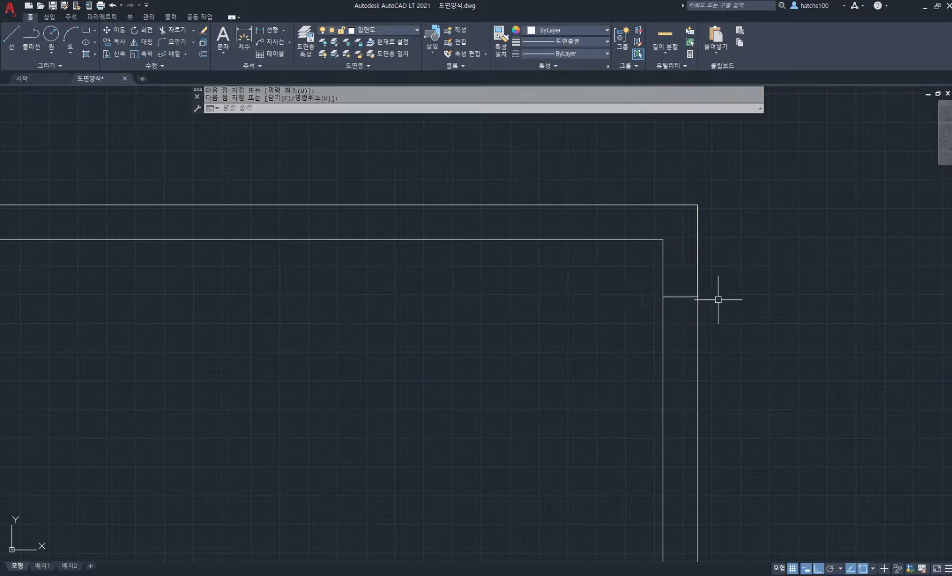
- Trim away the outer offset line below the ridge cap's lower end
text(TR)
key(Return)
scroll(735, 294, down, 5)
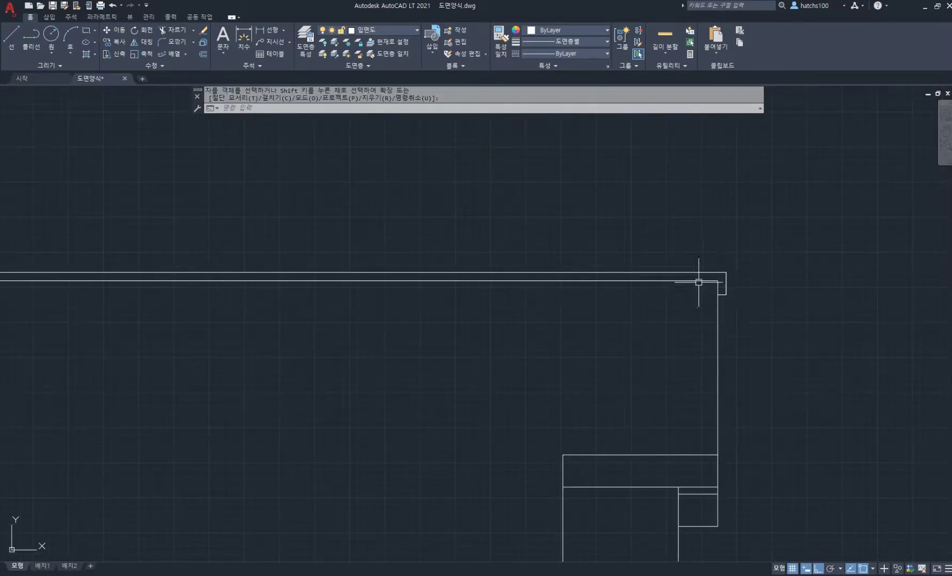
- Explode the roof polyline and its outer offset polyline into separate lines
scroll(699, 283, up, 5)
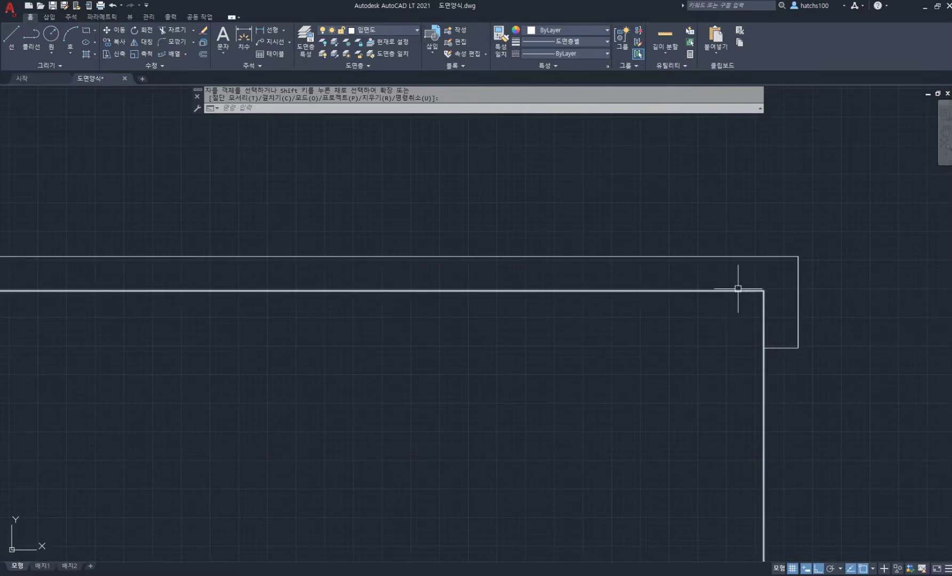
key(Return)
click(730, 318)
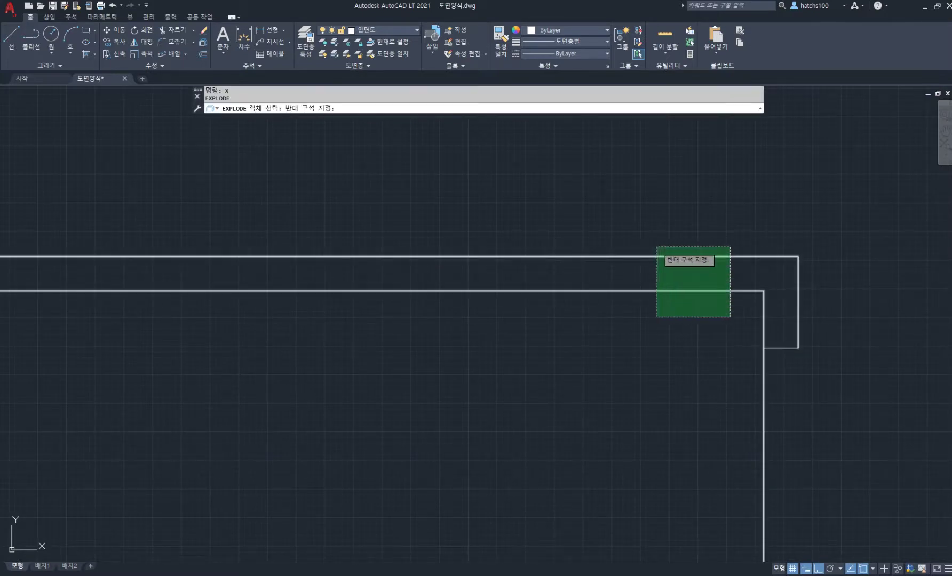
click(657, 247)
key(Return)
middle_drag(753, 288, 719, 270)
key(Escape)
key(Escape)
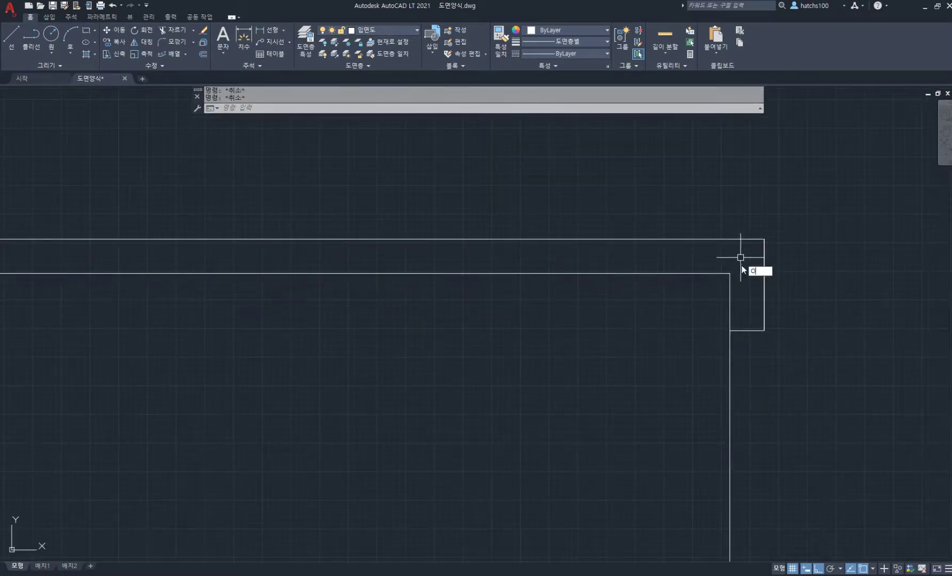
- Offset the roof's right vertical edge inward by 270, and offset that new line a further 30 to form the first batten
text(o)
key(Return)
key(Return)
click(730, 314)
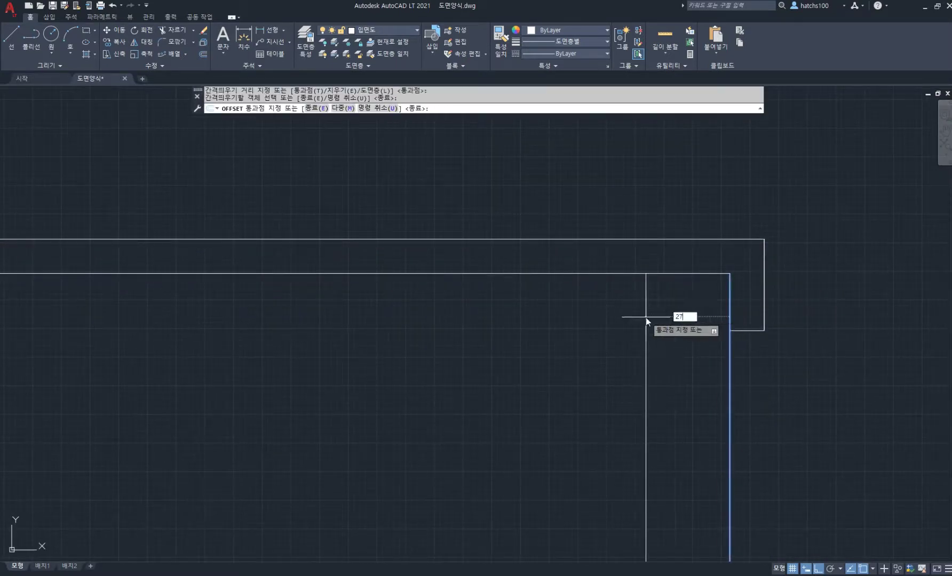
text(270)
key(Return)
click(576, 311)
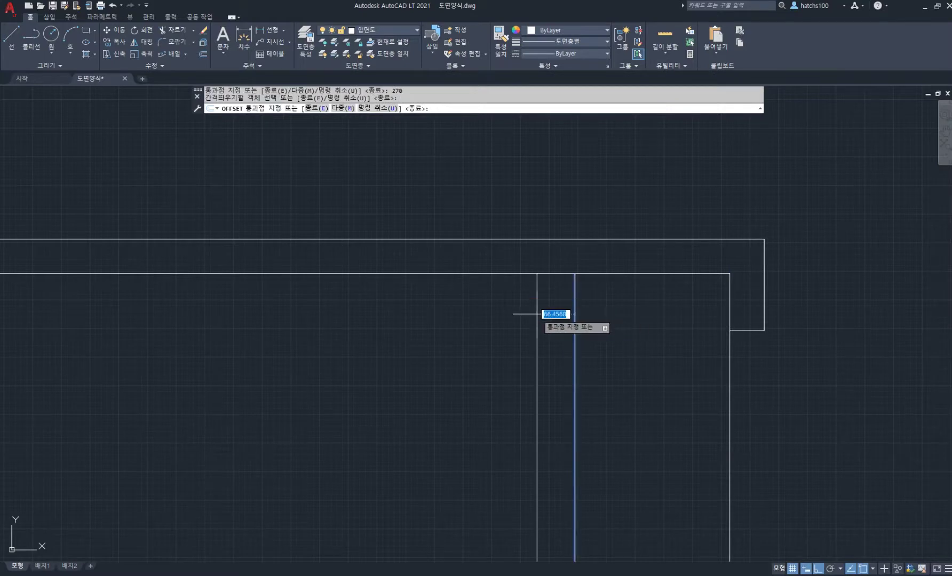
text(30)
key(Return)
- Offset the first batten's inner line by 270 and that copy by 30 to form the second batten
click(558, 314)
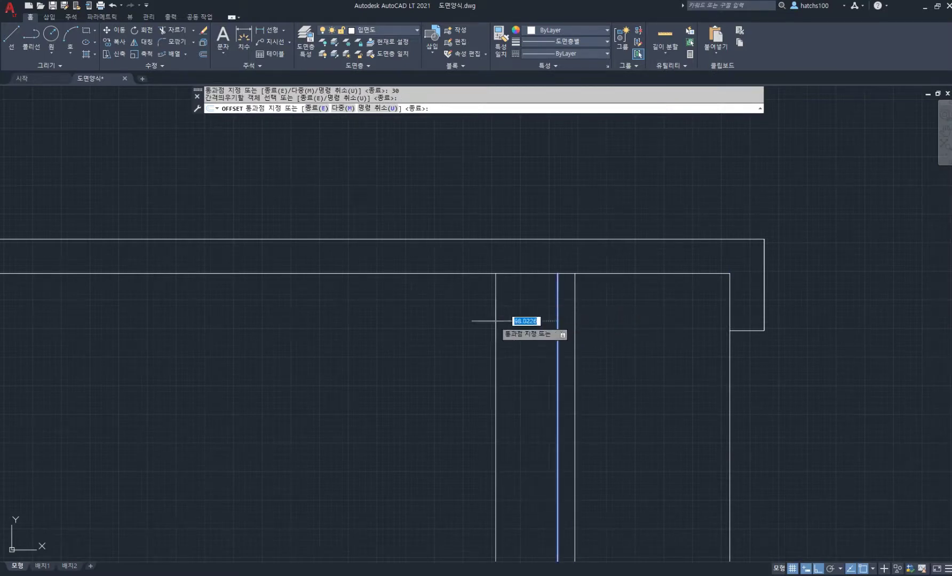
text(270)
key(Return)
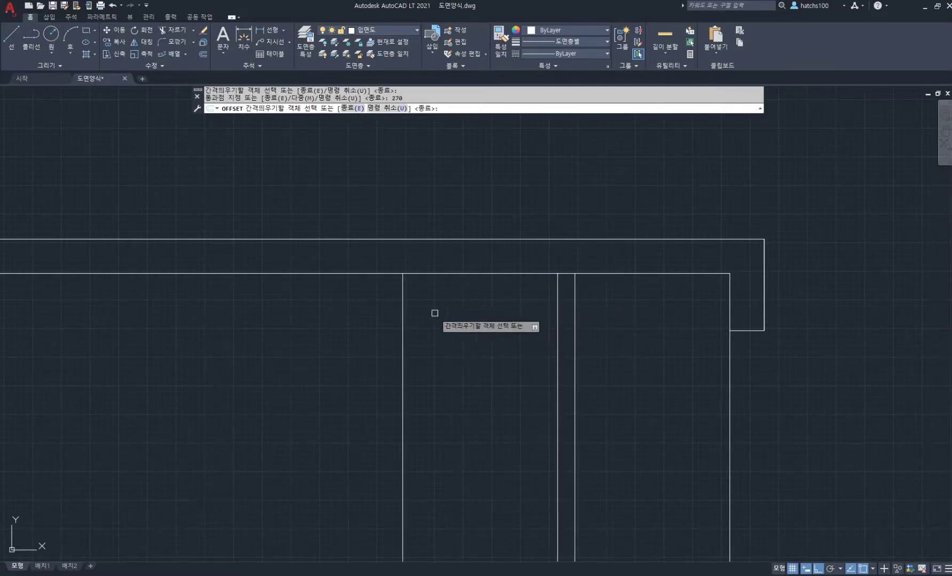
click(404, 314)
text(30)
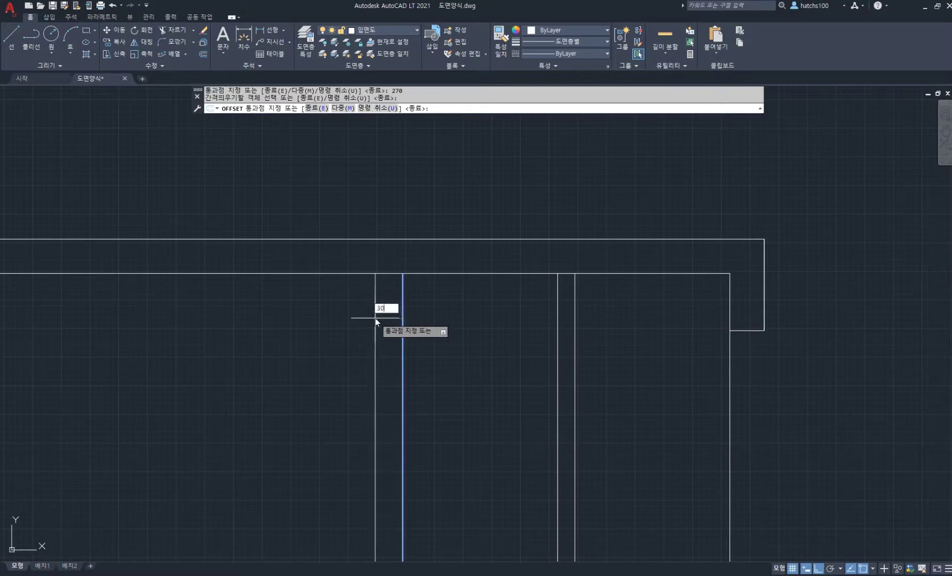
key(Return)
middle_drag(535, 274, 619, 301)
key(Return)
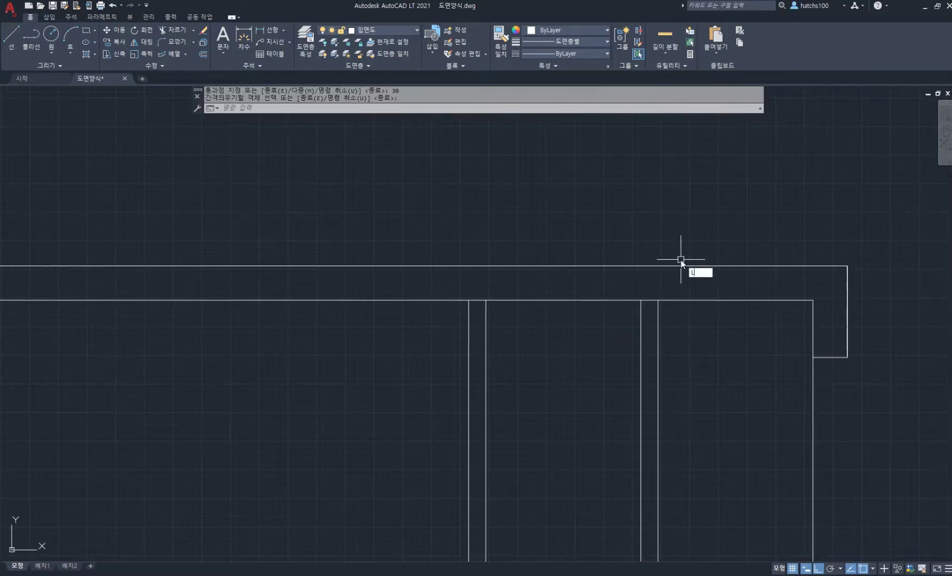
- Extend the first batten above the roof with lines 300 up, 30 across and back down to its inner line
text(L)
key(Return)
click(658, 301)
middle_drag(667, 202, 661, 255)
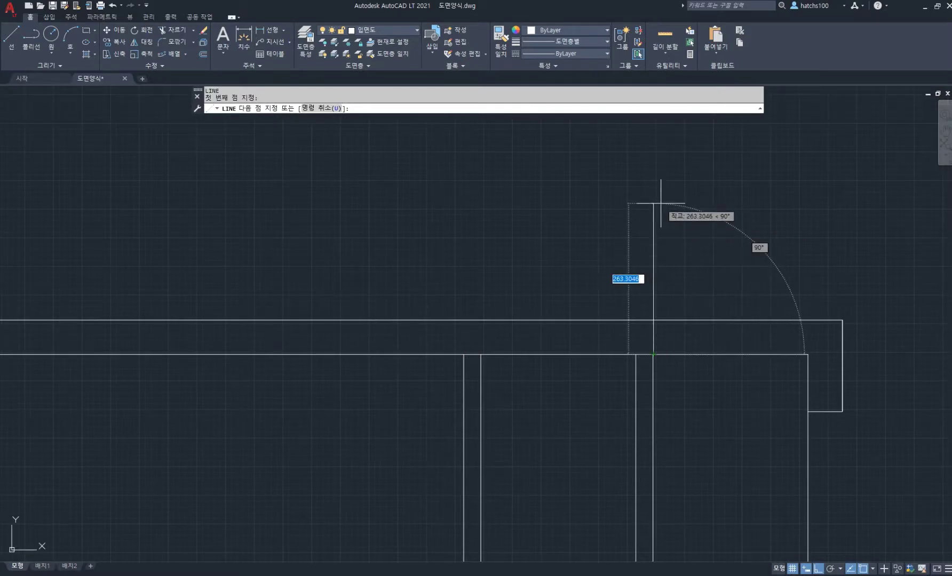
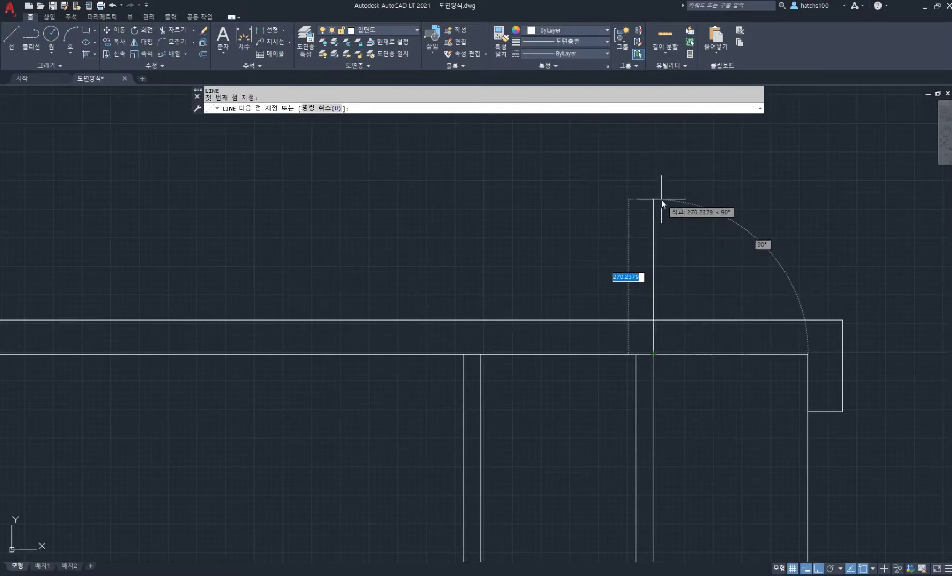
text(300)
key(Return)
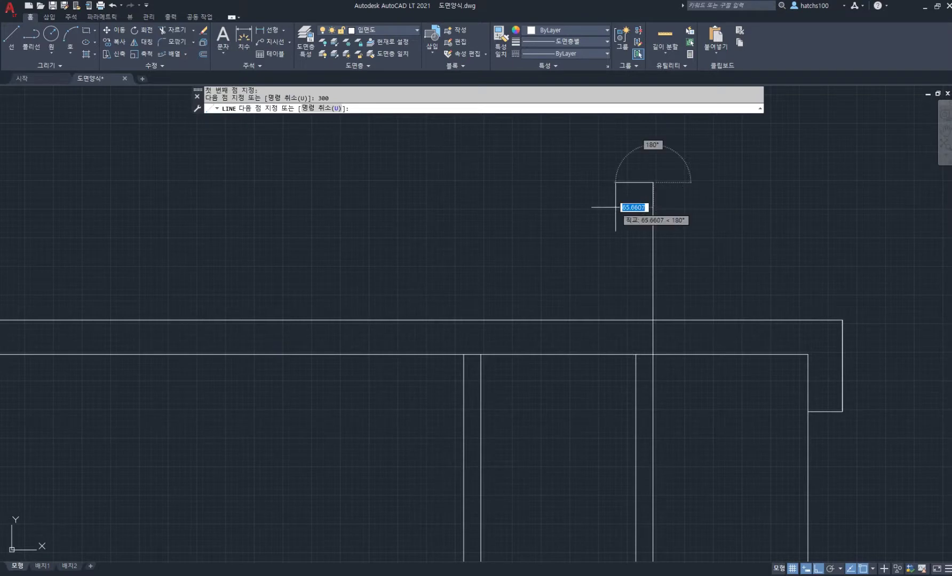
text(30)
key(Return)
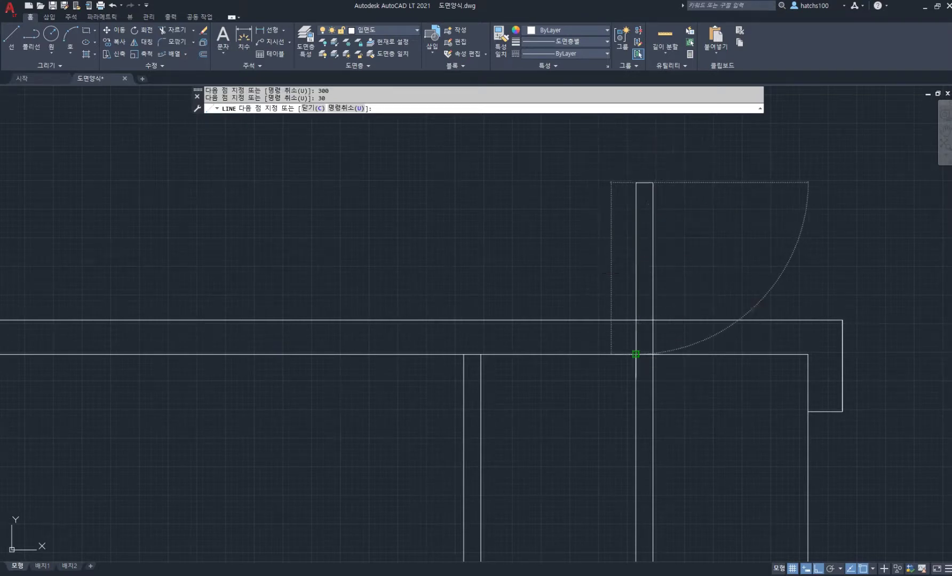
click(636, 354)
key(Return)
- Trim the ridge cap's top line where it crosses the tall first batten
text(tr)
key(space)
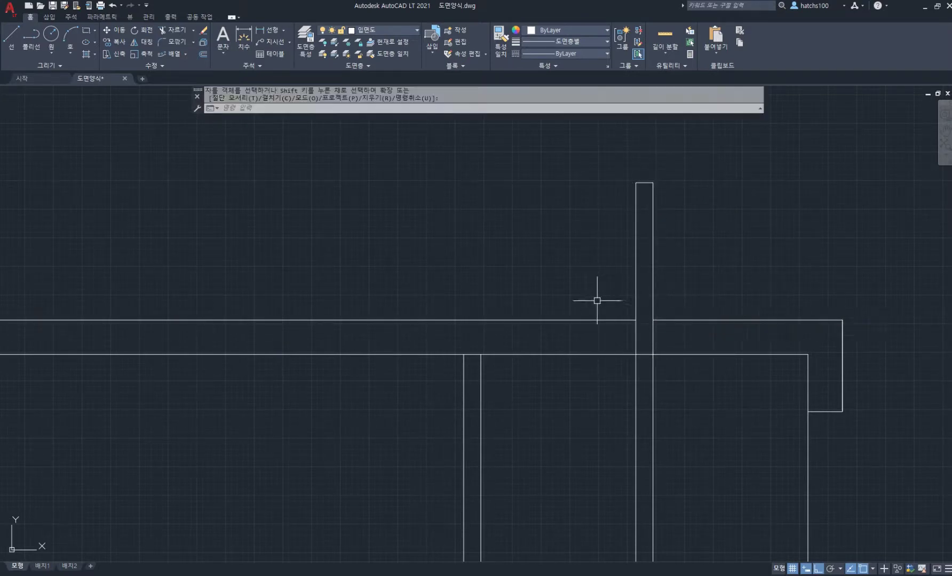
middle_drag(597, 299, 628, 288)
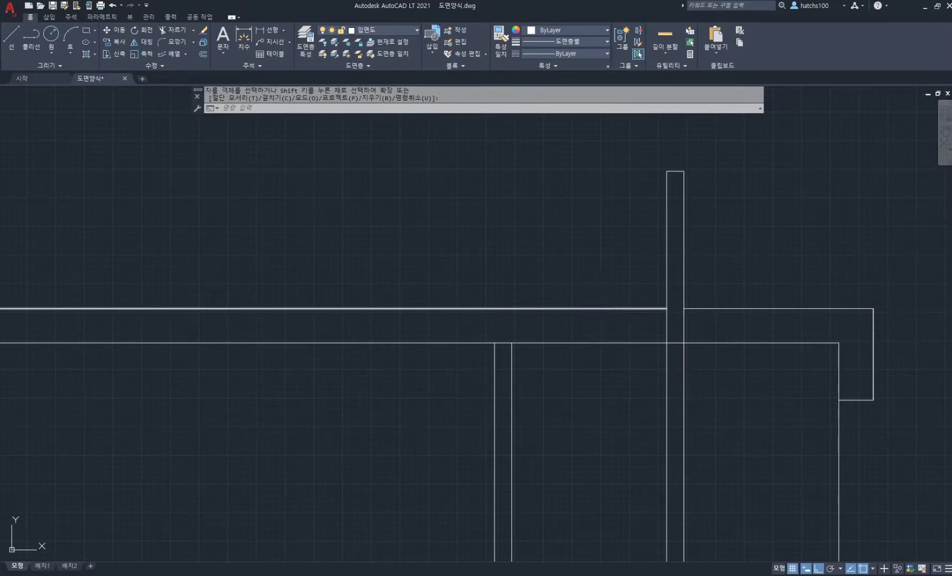
- Offset the ridge cap's top line downward twice by 20, inside the cap band
key(Escape)
text(o)
key(Return)
key(Return)
click(613, 310)
text(20)
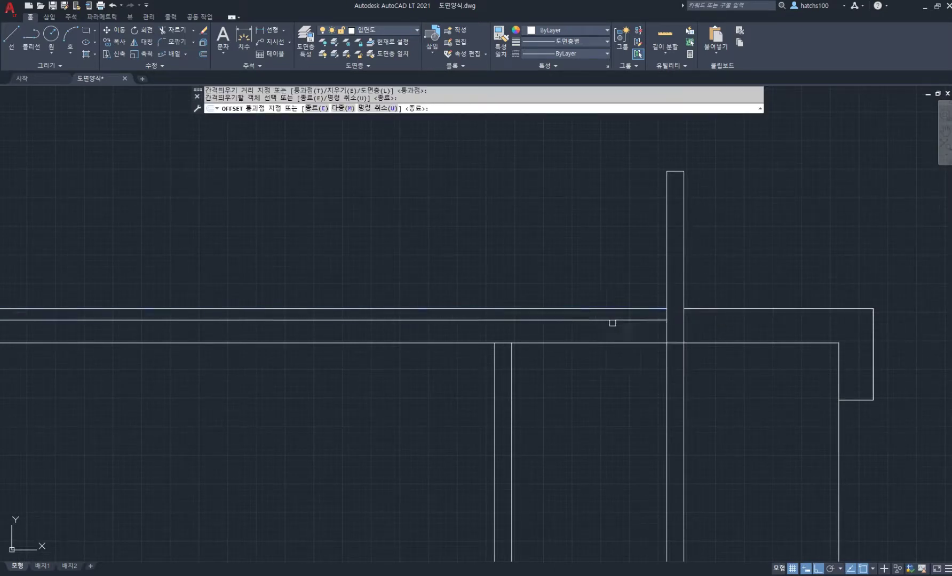
key(Return)
click(613, 320)
text(20)
key(Return)
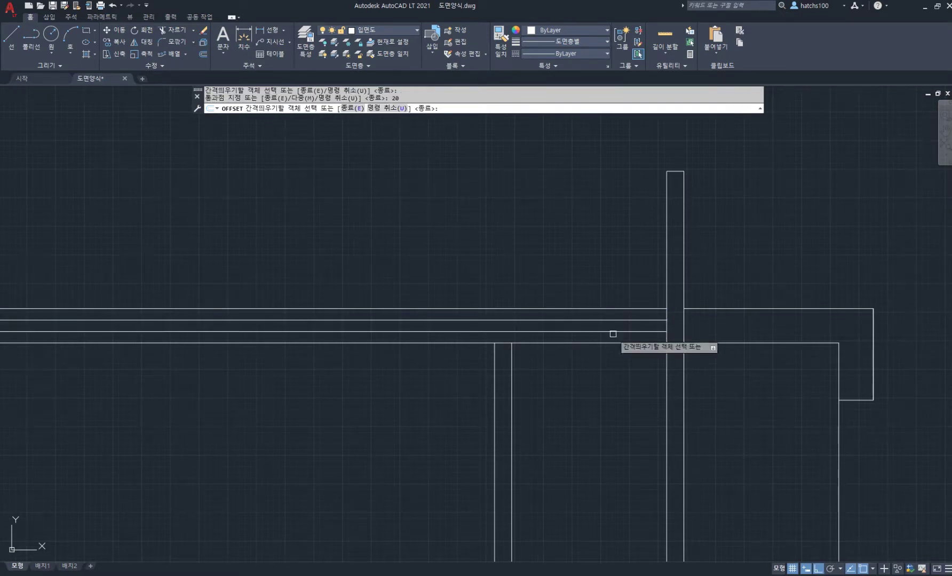
middle_drag(612, 334, 652, 302)
key(Return)
- Draw the second batten's end above the ridge cap: 70 up, another 30 up, 30 across and back down to the cap's top line
text(l)
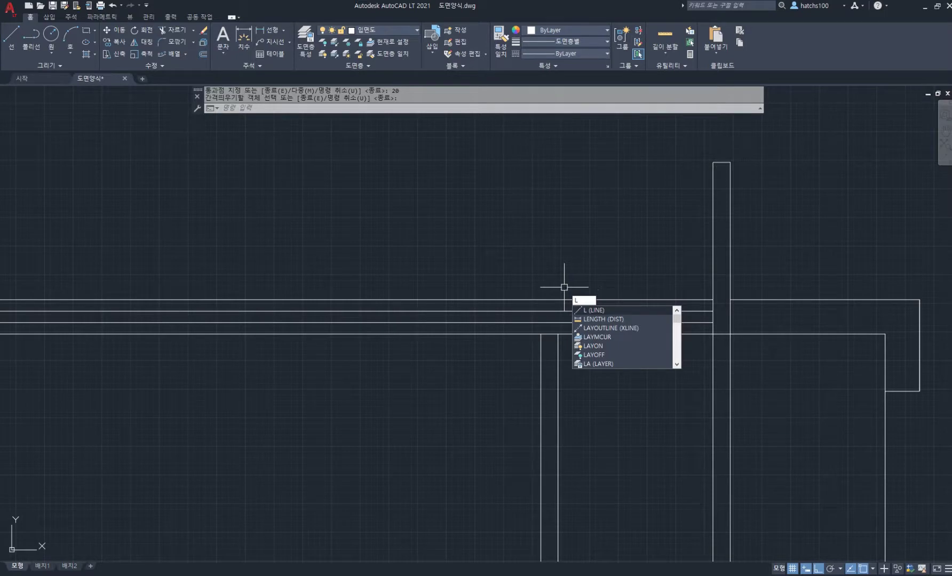
key(Return)
click(558, 334)
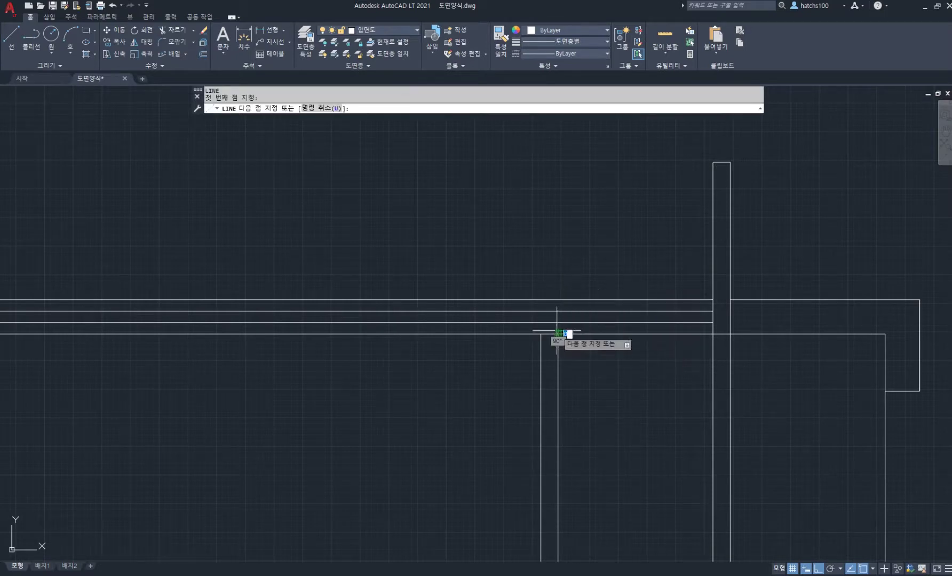
click(558, 300)
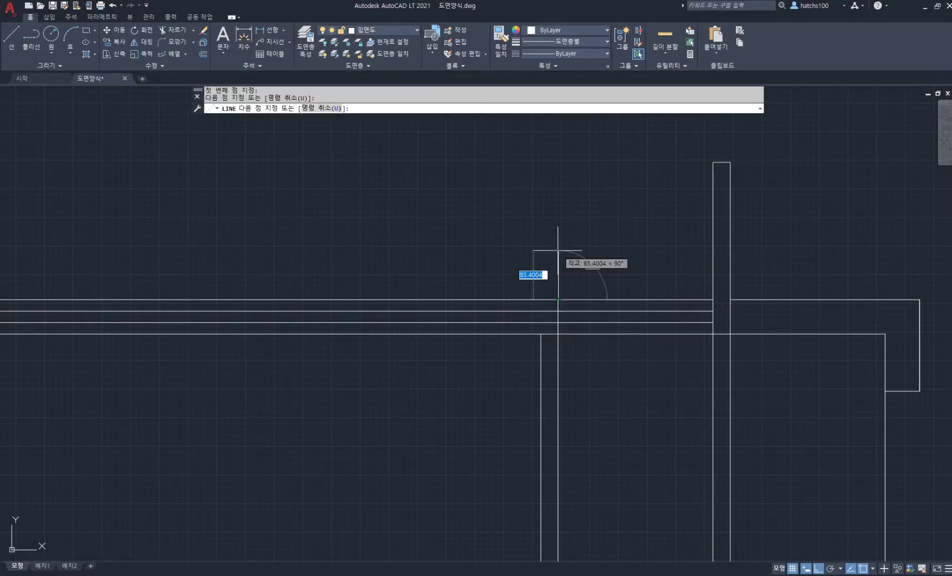
text(70)
key(Return)
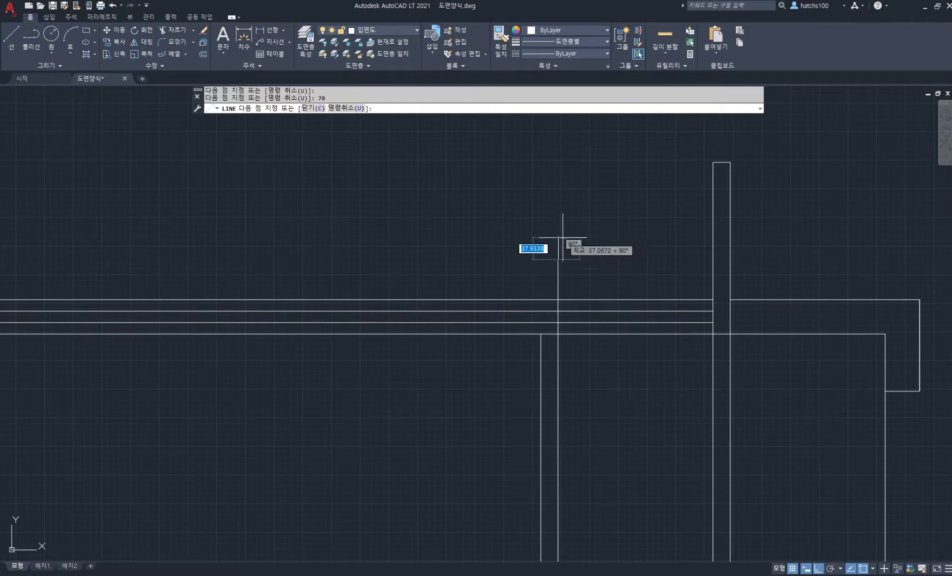
text(30)
key(Return)
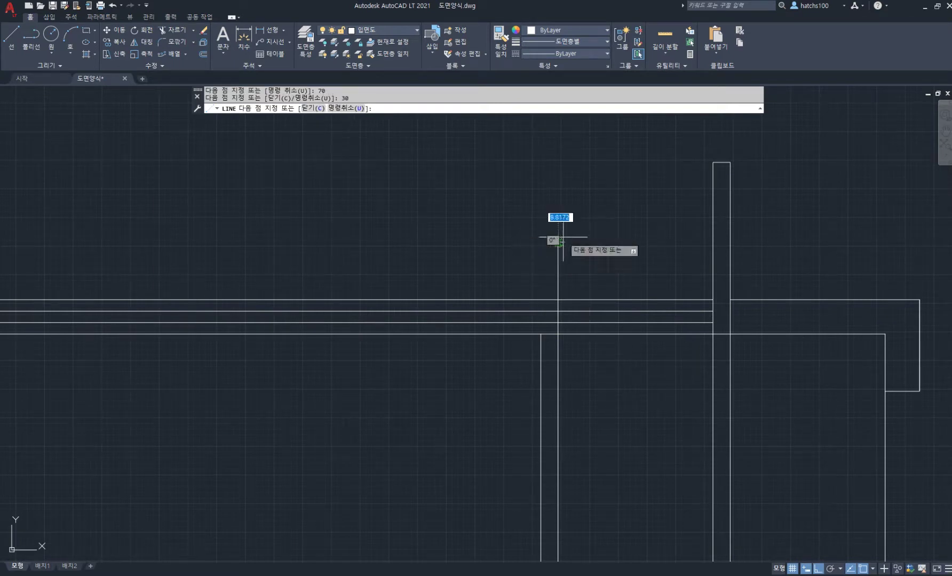
text(30)
key(Return)
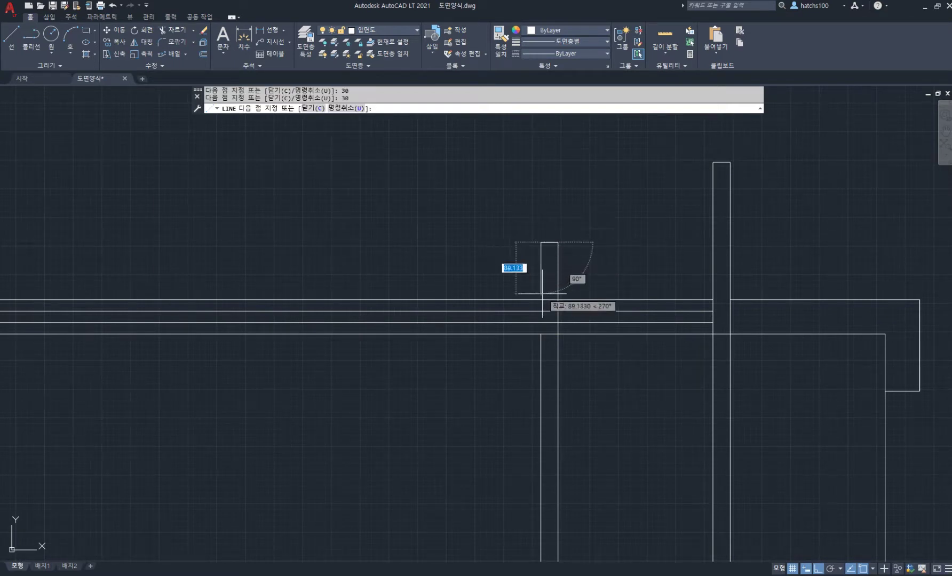
click(541, 300)
key(Return)
- Draw a horizontal line from the endpoint just below the short batten's top to the side of the tall batten
key(Return)
click(558, 260)
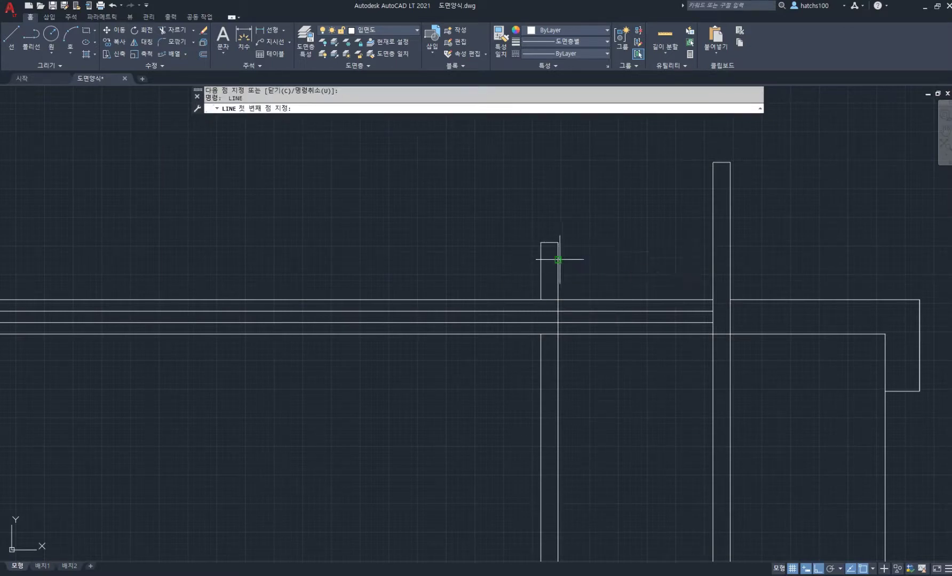
click(713, 260)
key(Return)
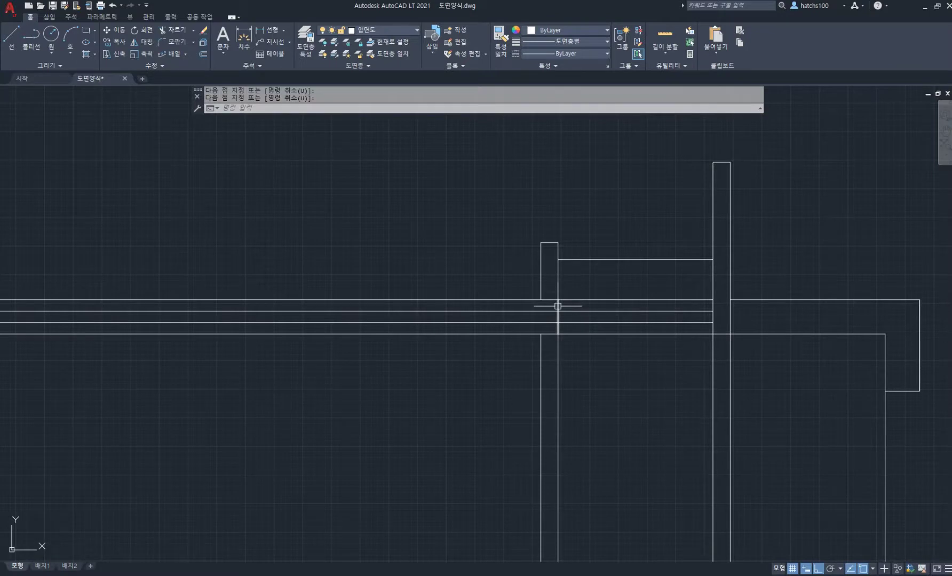
- Erase the short vertical line crossing the ridge cap band above the second batten
click(558, 306)
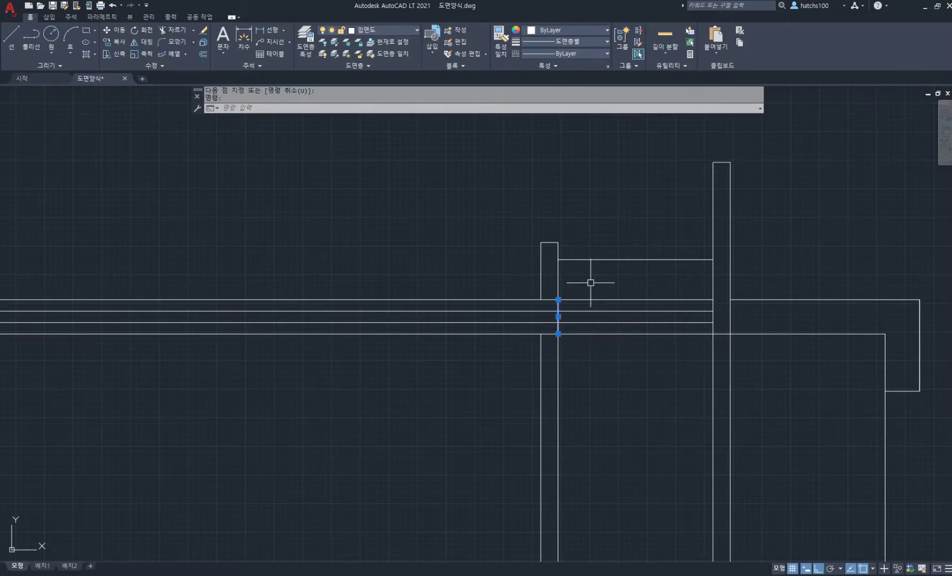
scroll(591, 283, down, 4)
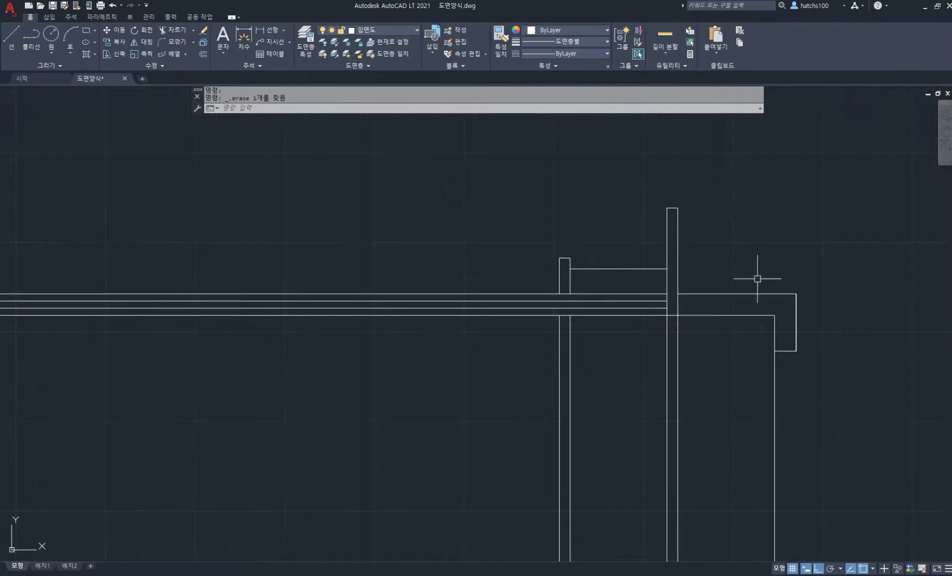
scroll(619, 394, up, 2)
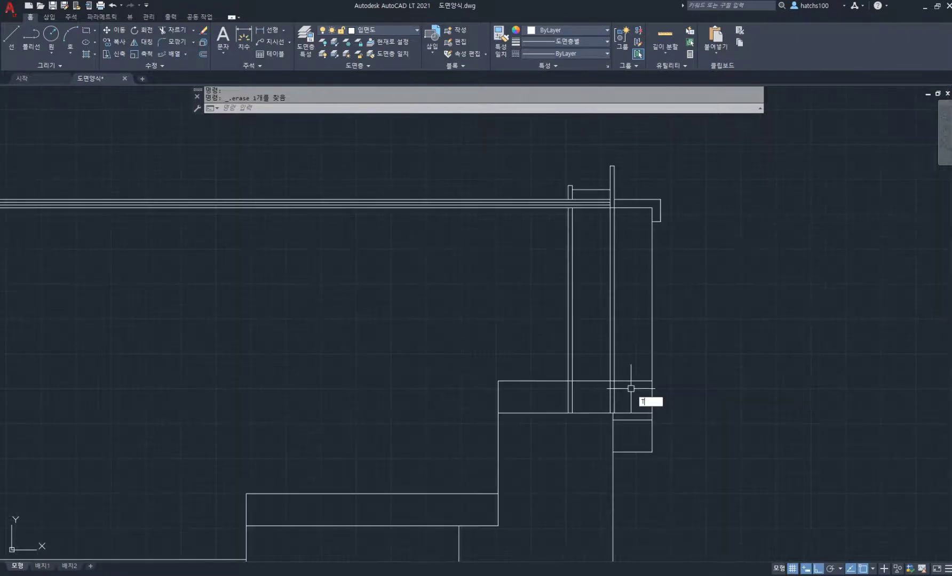
- Trim both battens' lines where they cross the band at the roof's lower edge
text(R)
key(Return)
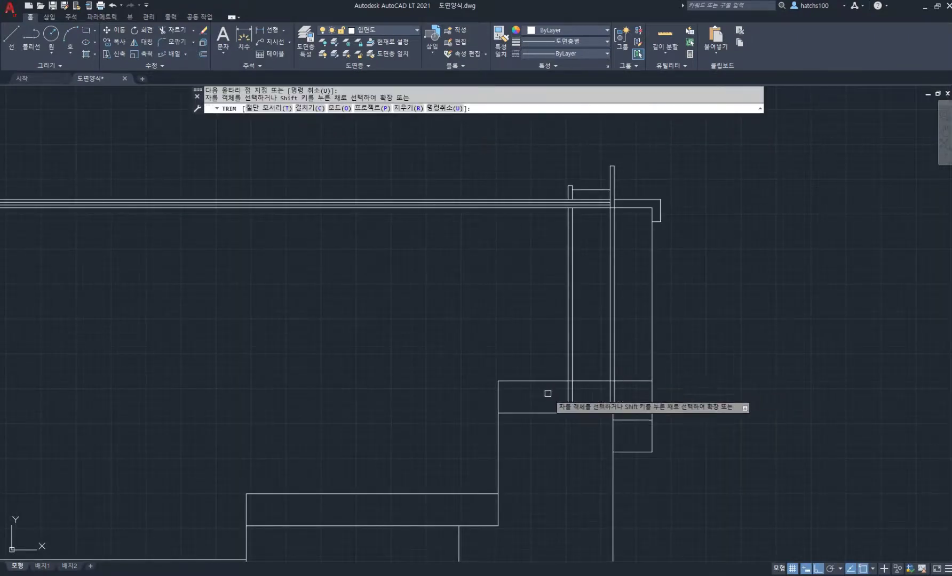
click(625, 392)
click(560, 391)
key(space)
scroll(619, 324, down, 2)
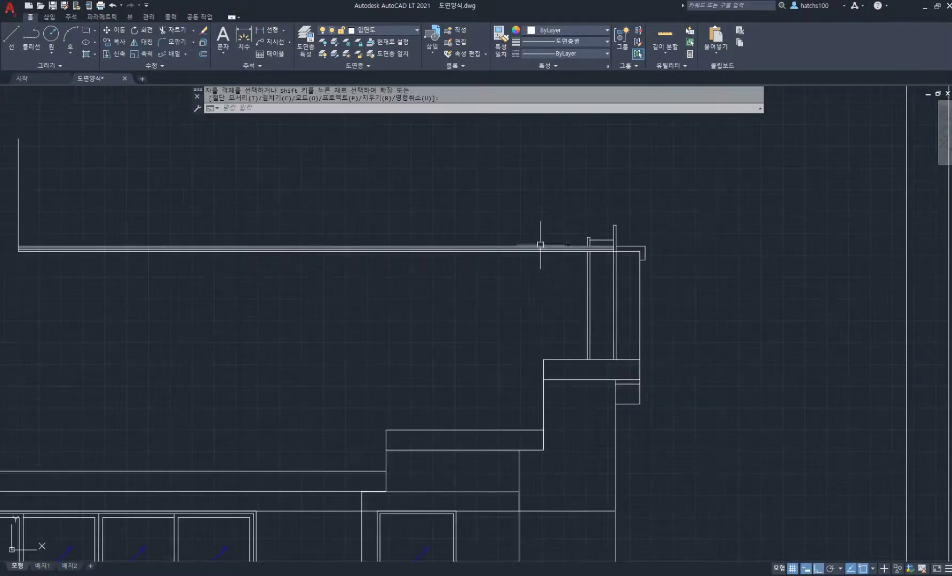
- Create a path array of the second batten, its raised end and the connecting line along the ridge cap's top line
middle_drag(540, 245, 555, 283)
scroll(566, 283, up, 2)
scroll(561, 264, down, 2)
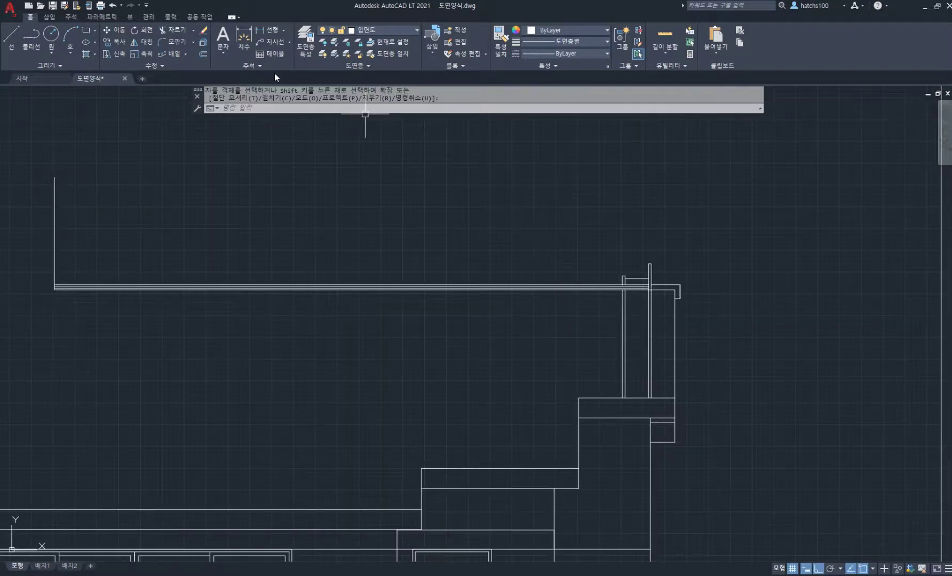
click(173, 53)
scroll(650, 297, up, 4)
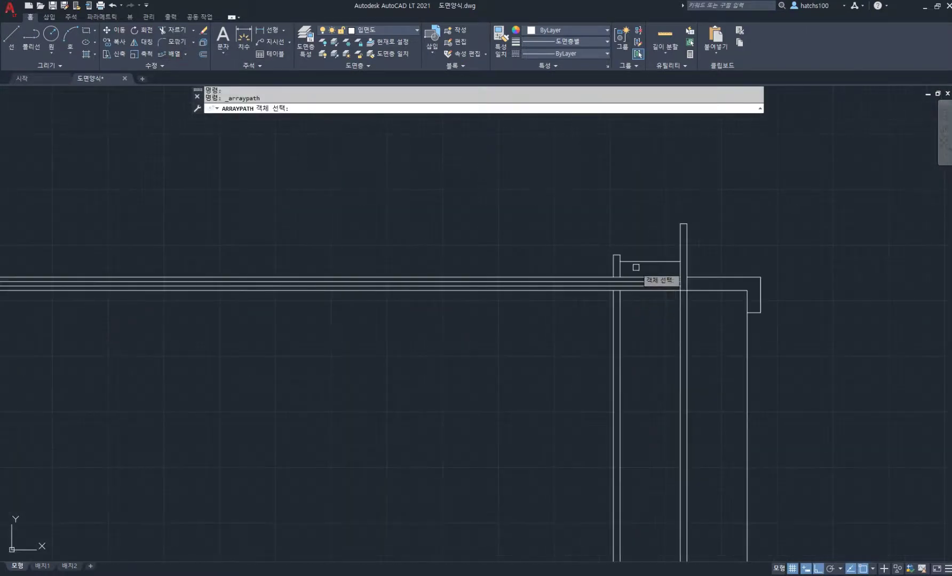
click(637, 267)
click(582, 230)
click(582, 331)
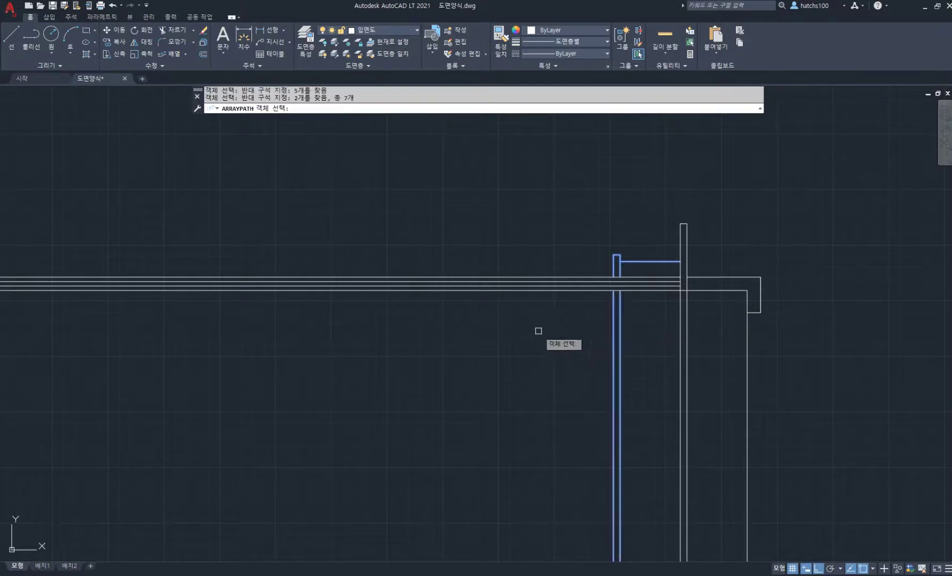
scroll(533, 331, down, 4)
middle_drag(525, 331, 655, 336)
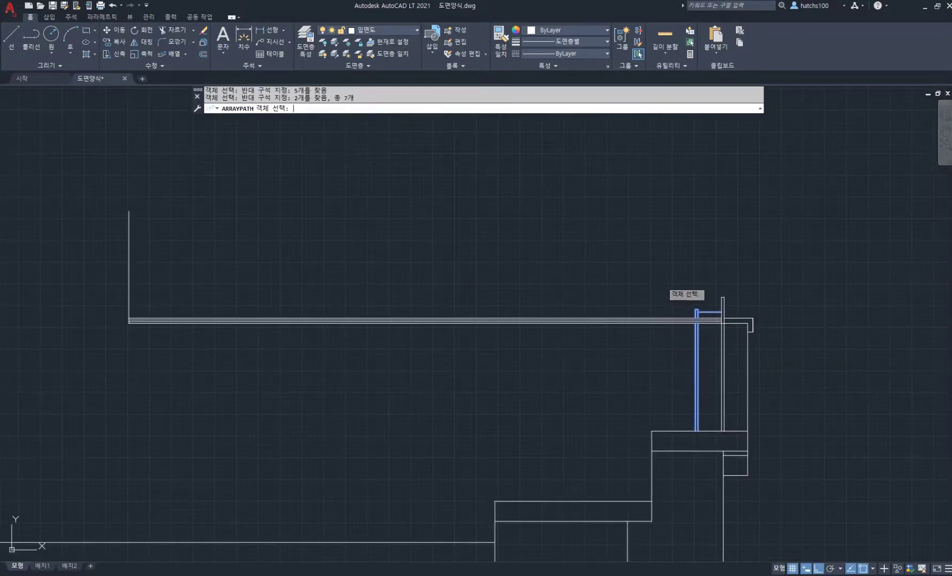
key(Return)
click(661, 318)
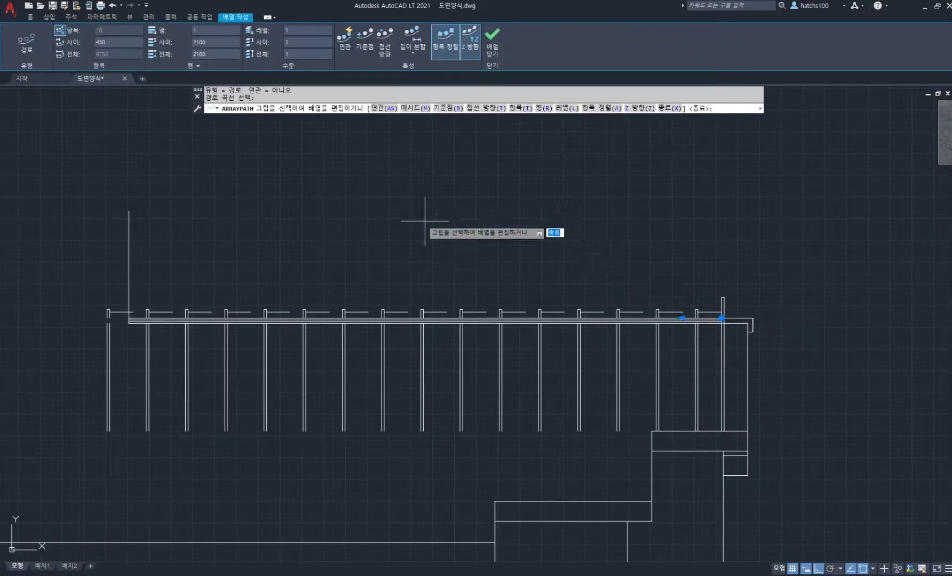
- Set the array's item spacing to 300 and finish the array
click(93, 43)
text(300)
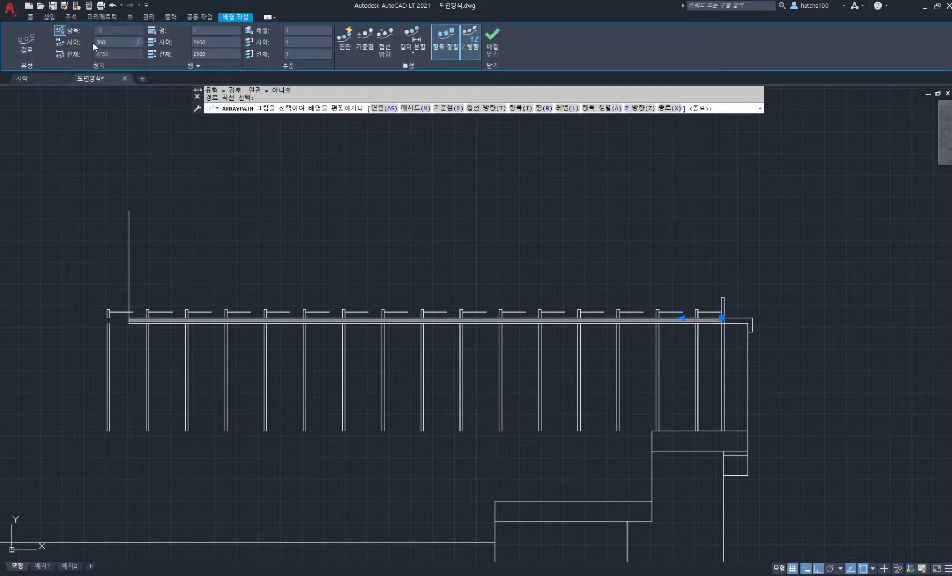
key(Return)
click(491, 47)
scroll(220, 256, down, 2)
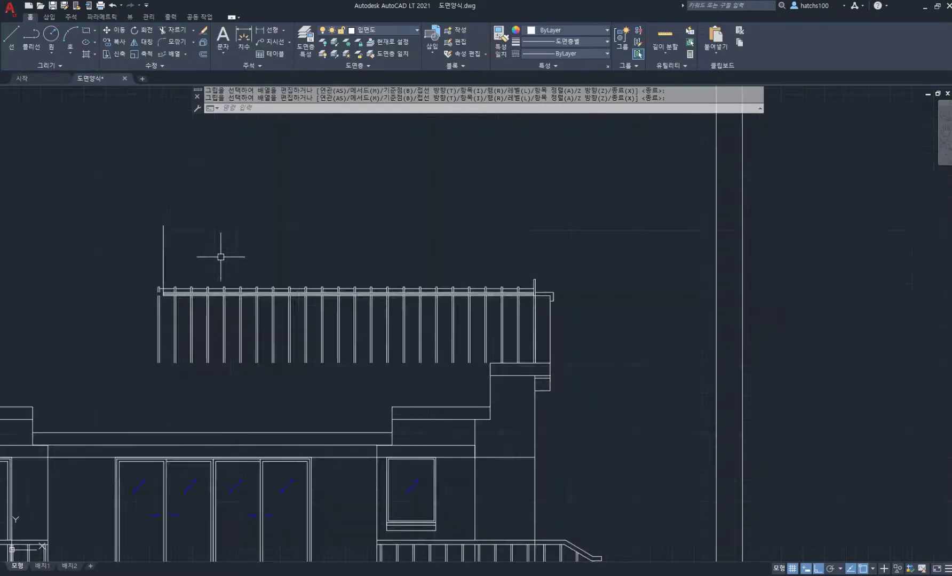
middle_drag(190, 264, 358, 228)
scroll(310, 270, up, 2)
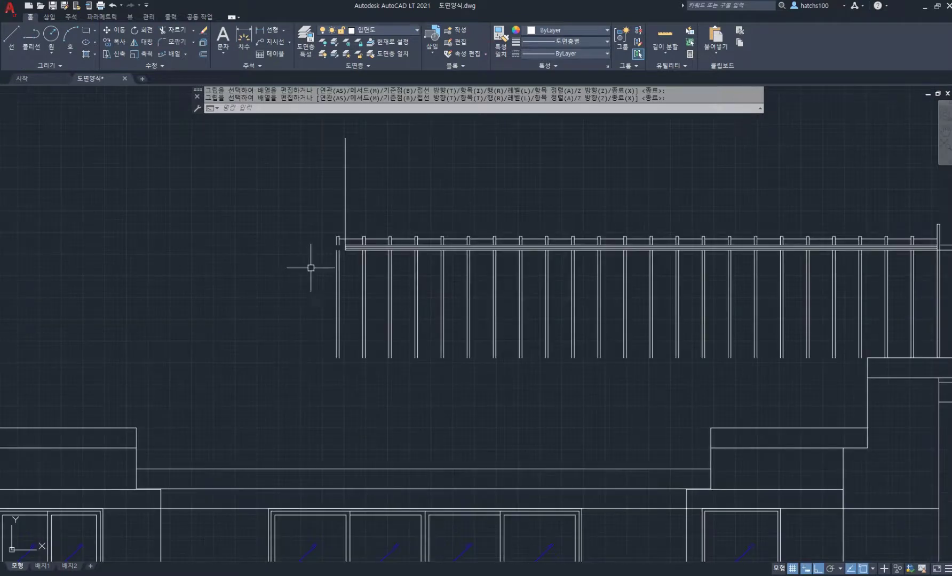
- Erase the leftmost batten of the array, including its raised end, just outside the vertical centre line
click(316, 221)
click(353, 387)
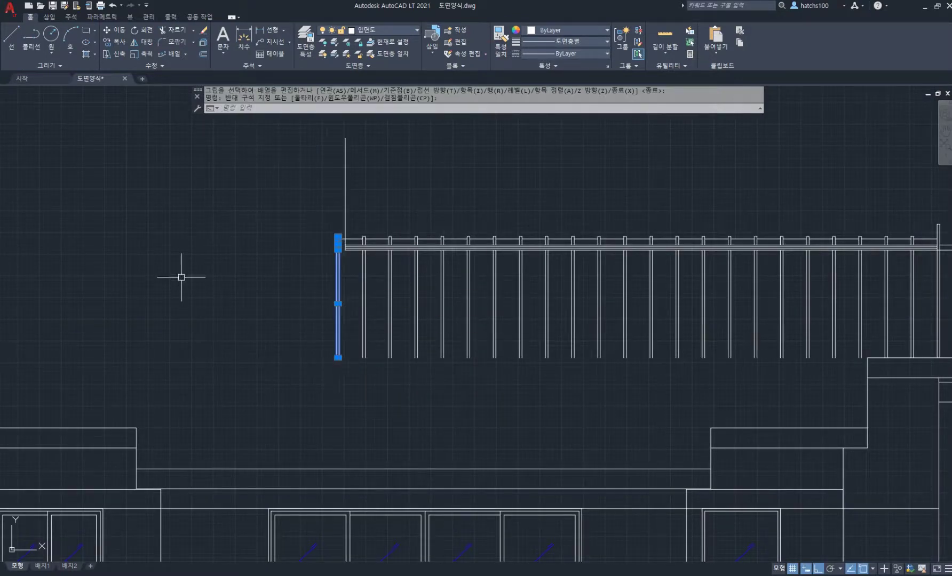
key(Delete)
- Mirror the right half of the roof, with its battens and ridge cap, about the vertical centre line, keeping the original objects
scroll(297, 299, down, 2)
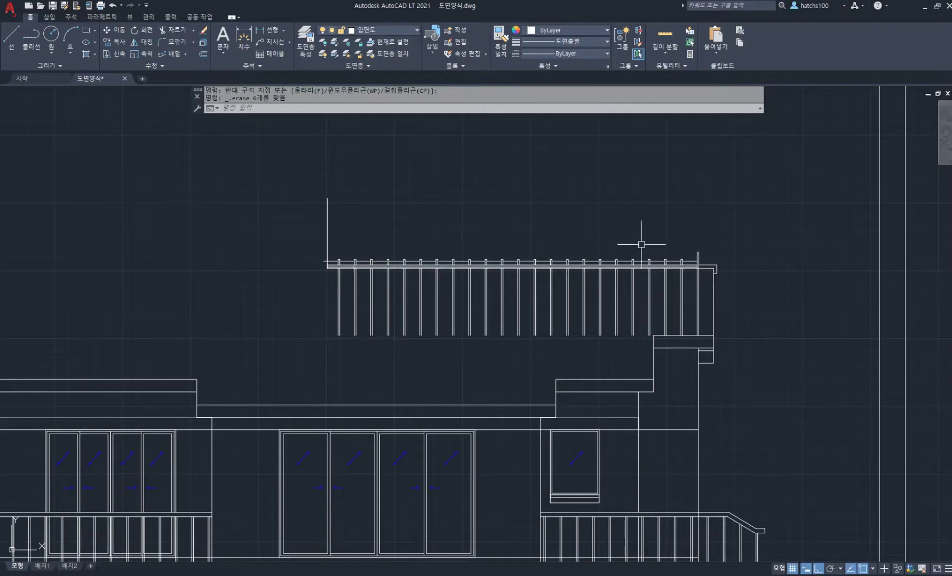
text(I)
key(Return)
click(761, 296)
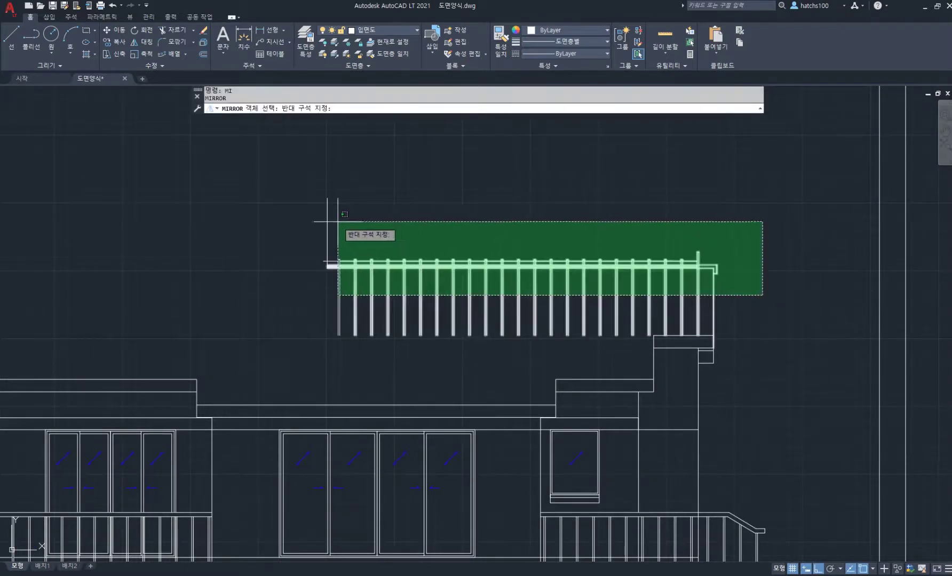
click(334, 224)
scroll(422, 243, down, 2)
scroll(513, 285, up, 2)
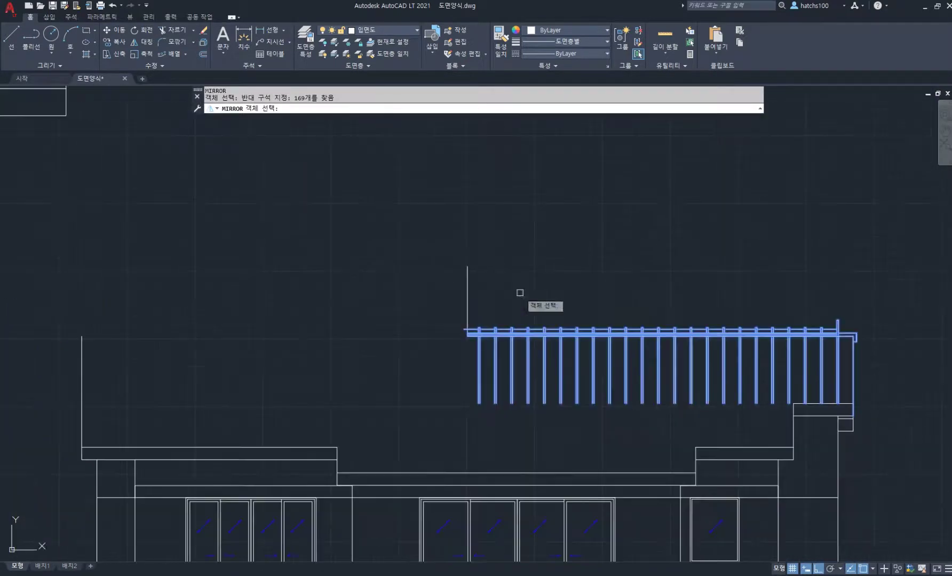
key(Return)
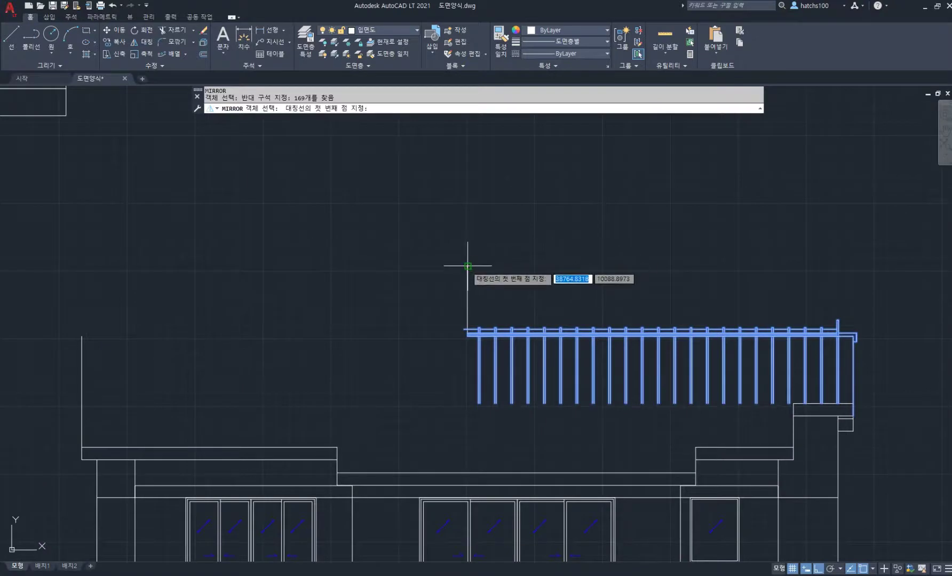
click(467, 266)
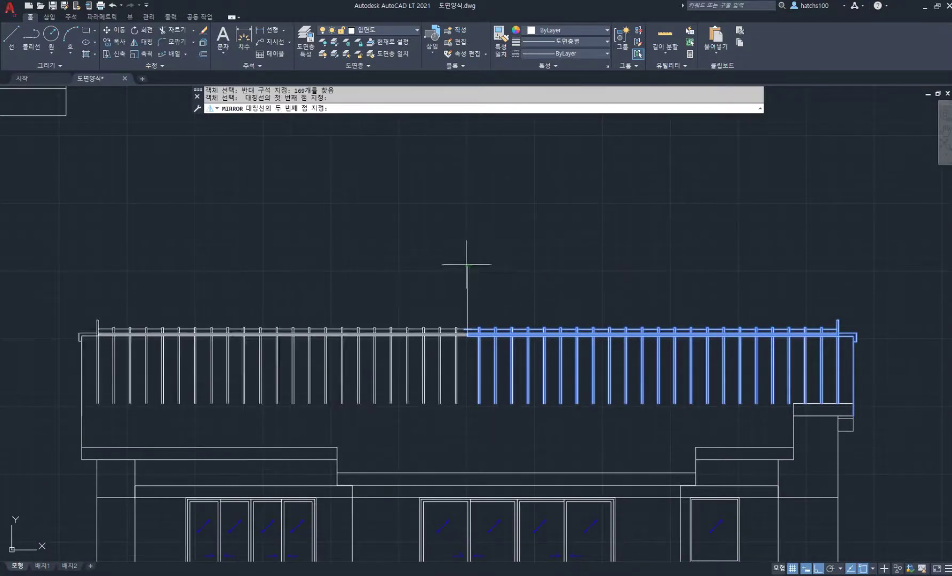
click(471, 233)
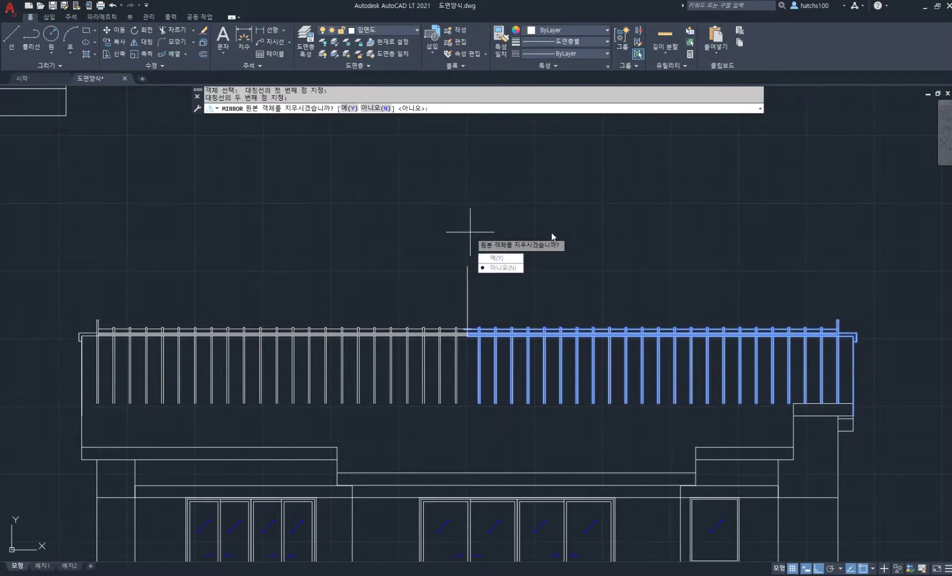
key(Return)
- Erase the vertical centre line standing above the middle of the ridge
middle_drag(472, 283, 460, 254)
click(493, 266)
click(414, 220)
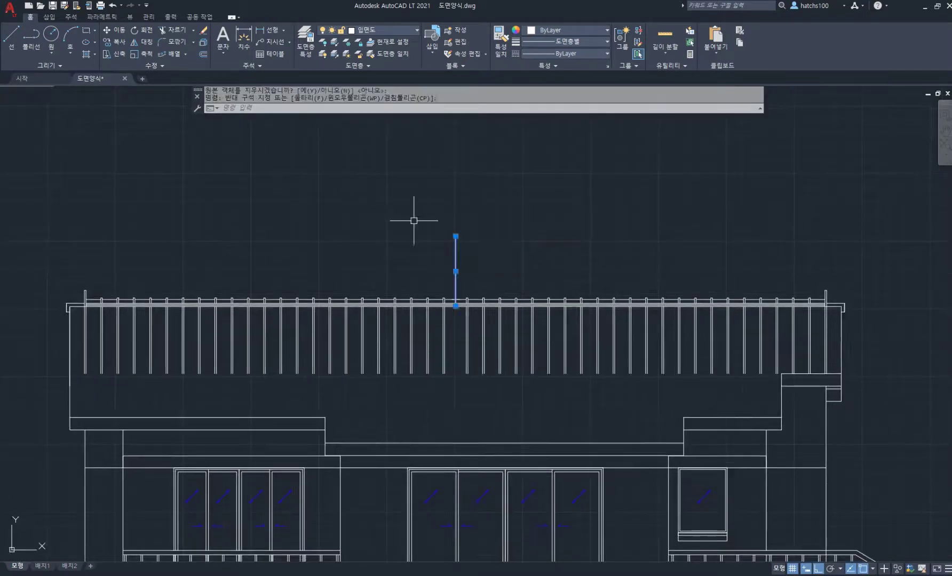
key(Delete)
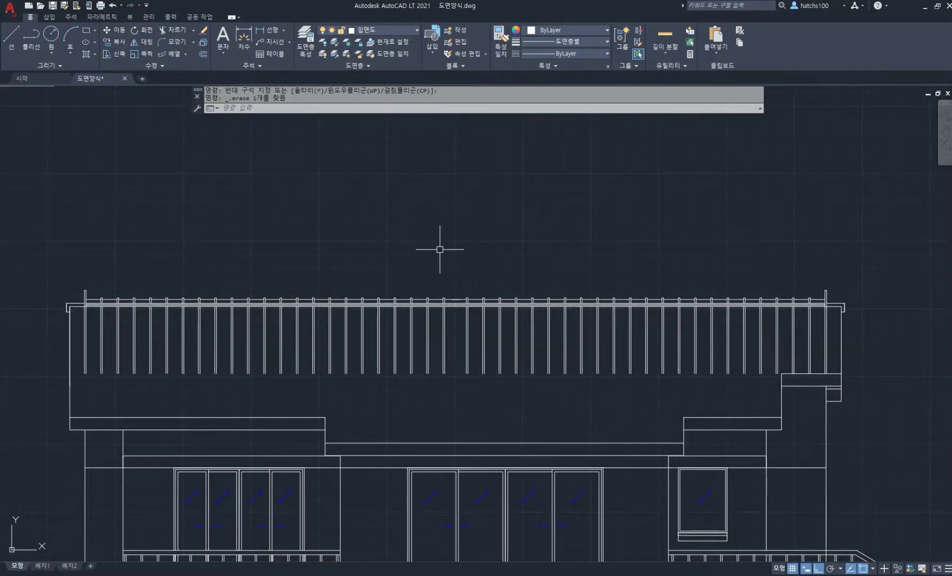
- Extend the roof battens down to the stepped eave lines with a fence selection across both roof halves
text(EX)
key(Return)
click(785, 361)
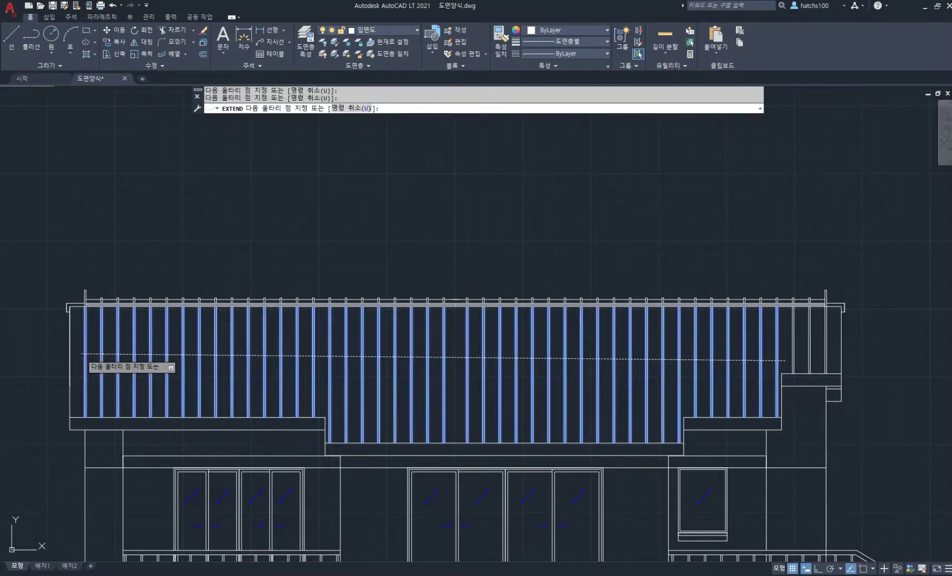
key(Return)
key(Return)
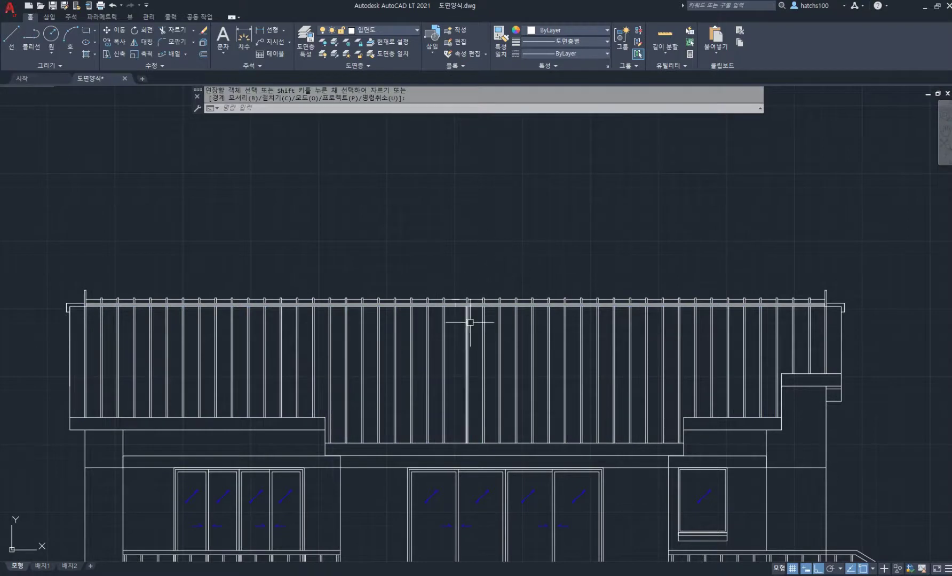
scroll(469, 322, up, 2)
middle_drag(464, 312, 470, 282)
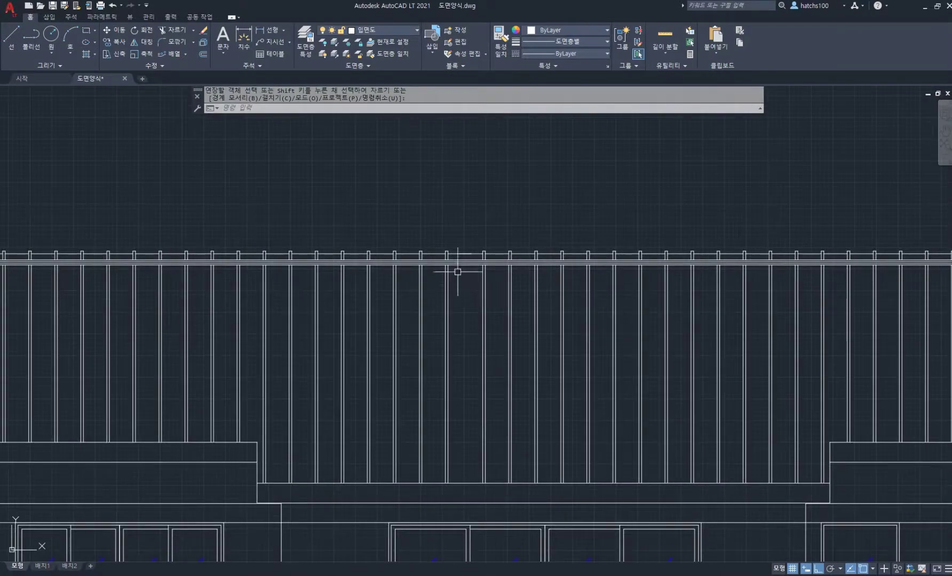
scroll(480, 290, down, 2)
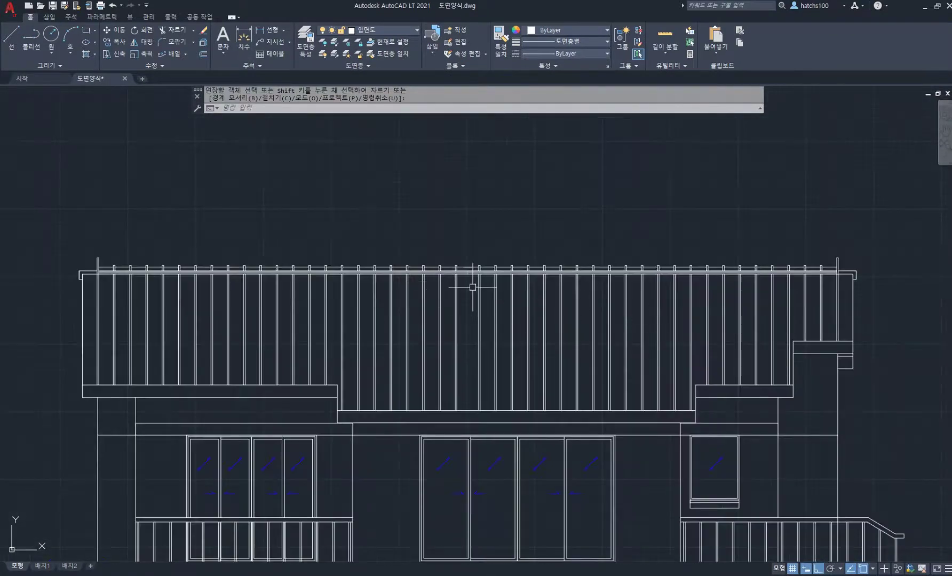
scroll(472, 288, up, 2)
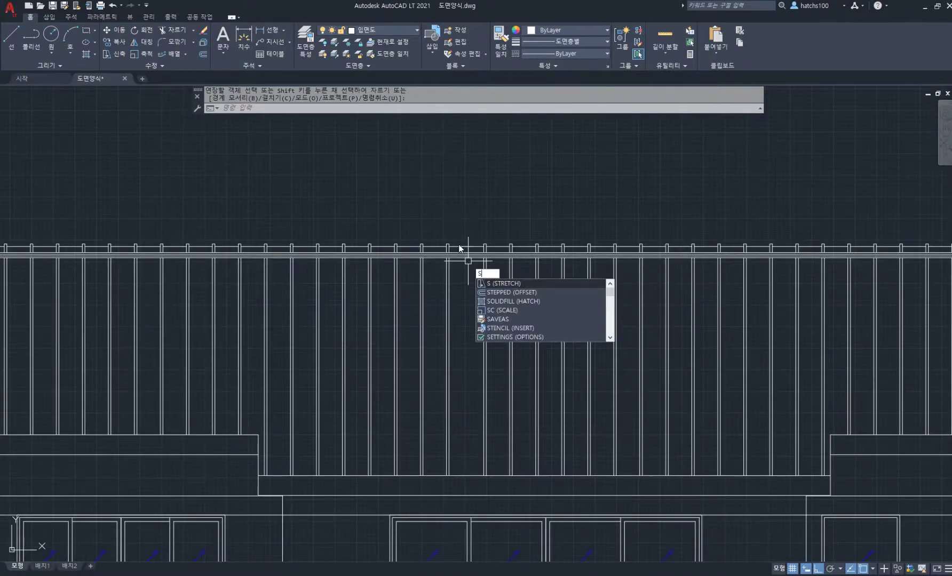
key(Escape)
key(Escape)
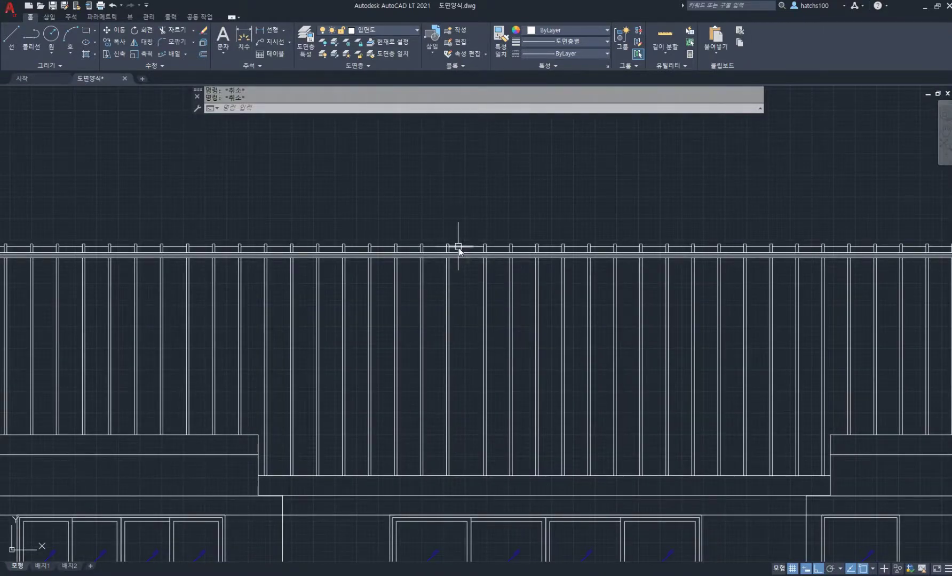
text(m)
key(space)
click(431, 230)
click(459, 486)
scroll(434, 239, up, 1)
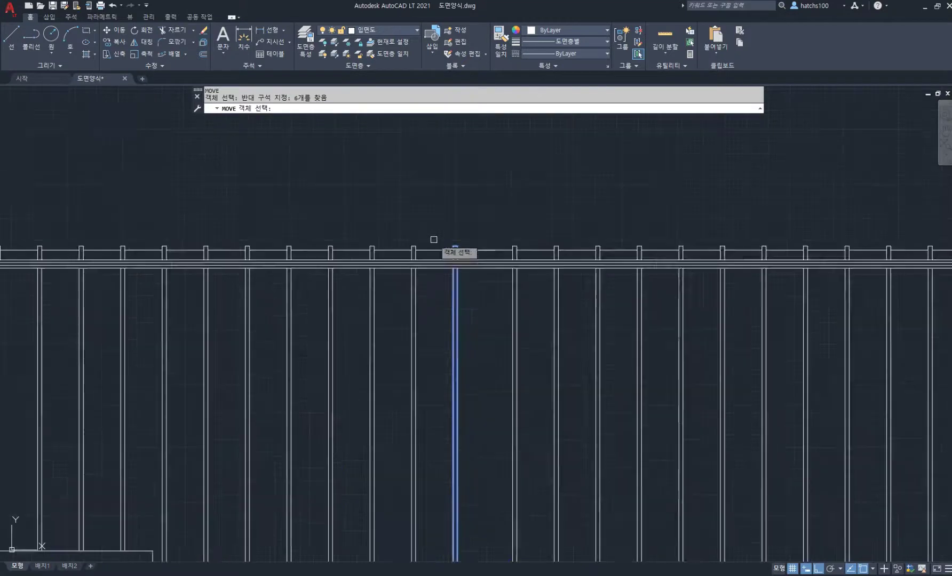
scroll(434, 240, up, 1)
key(space)
click(513, 220)
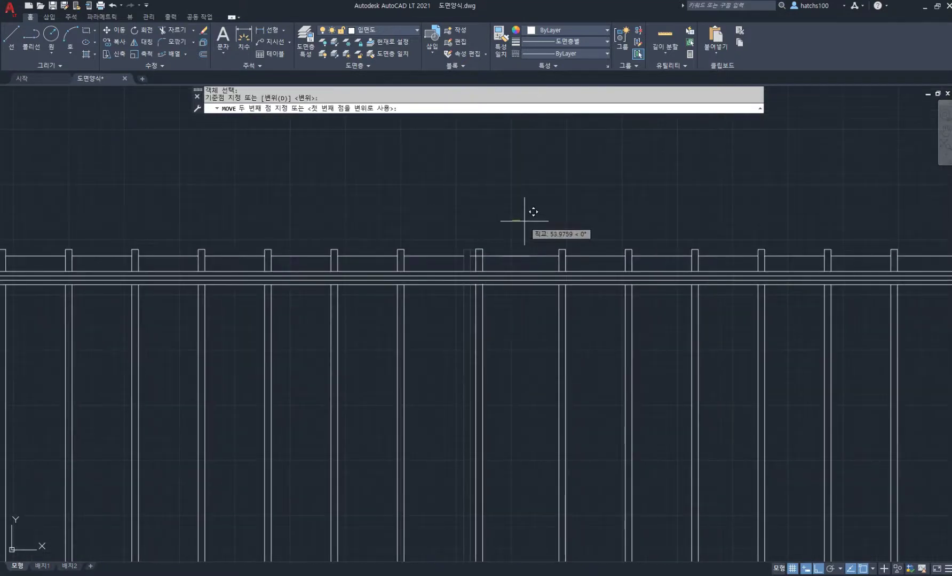
key(Escape)
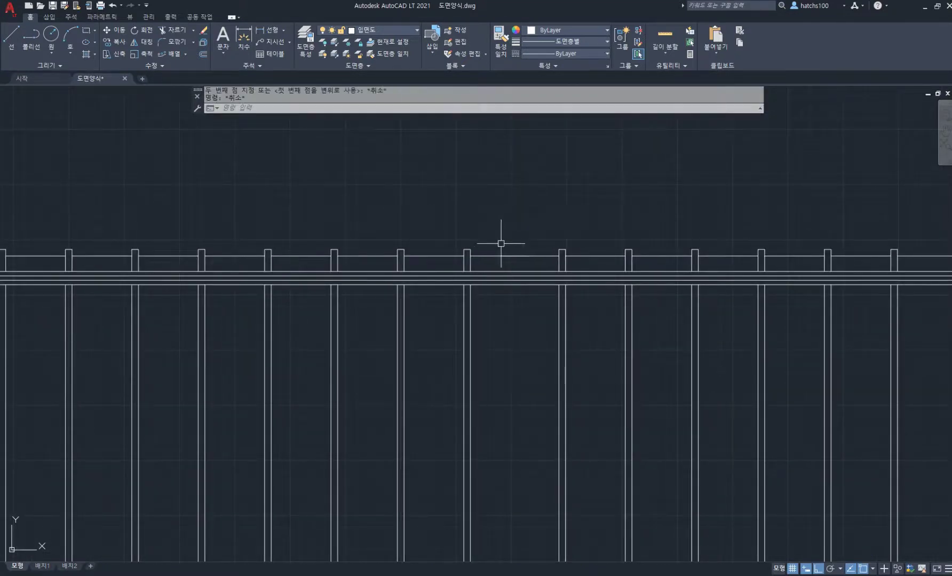
- Stretch the batten just left of the wide middle gap about 38 units right, together with its raised end
scroll(520, 285, down, 5)
scroll(505, 287, up, 2)
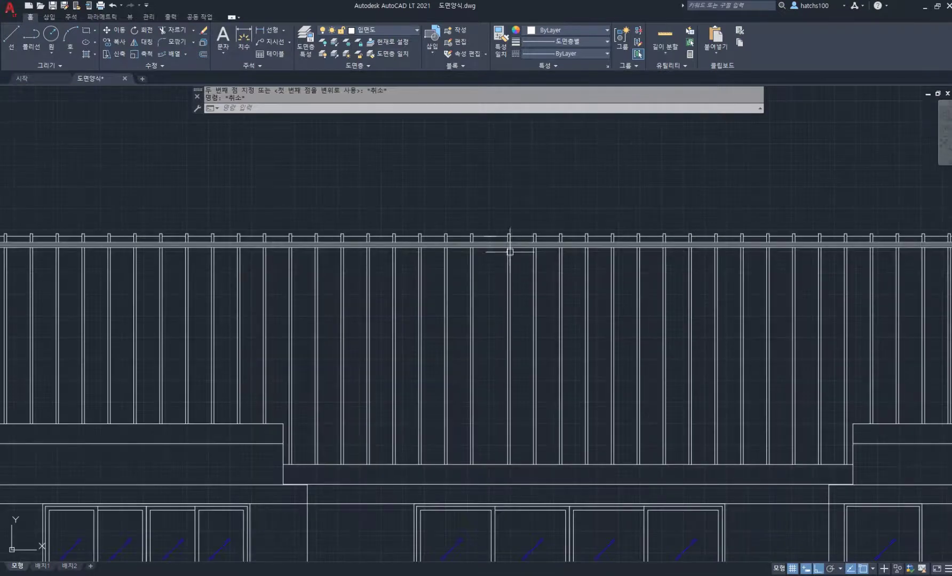
text(s)
key(space)
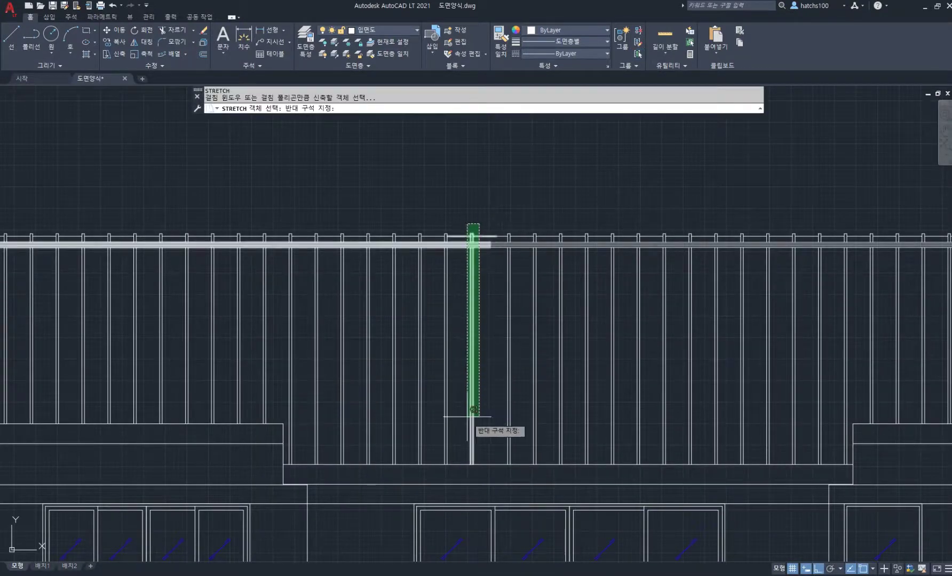
click(463, 467)
scroll(479, 241, up, 4)
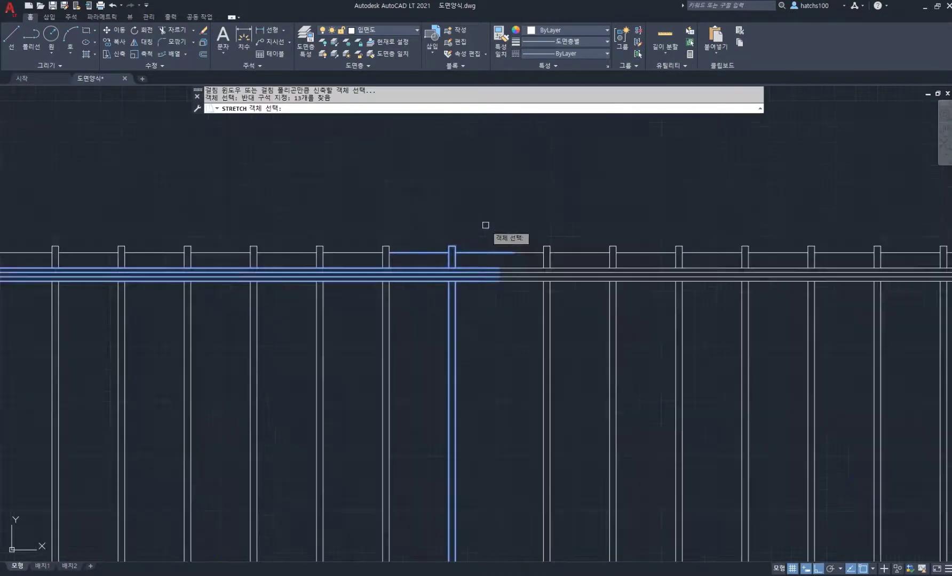
key(space)
click(469, 211)
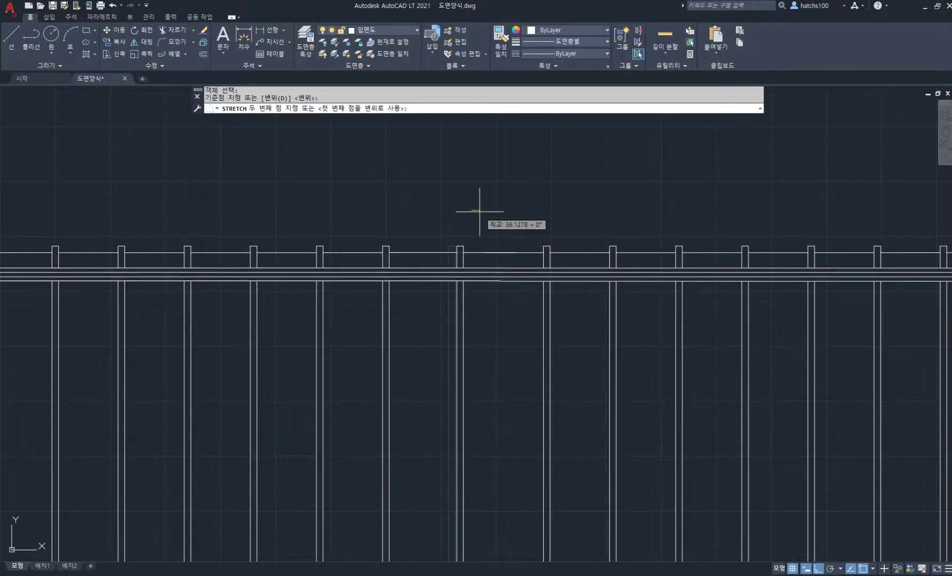
click(480, 212)
scroll(480, 209, down, 4)
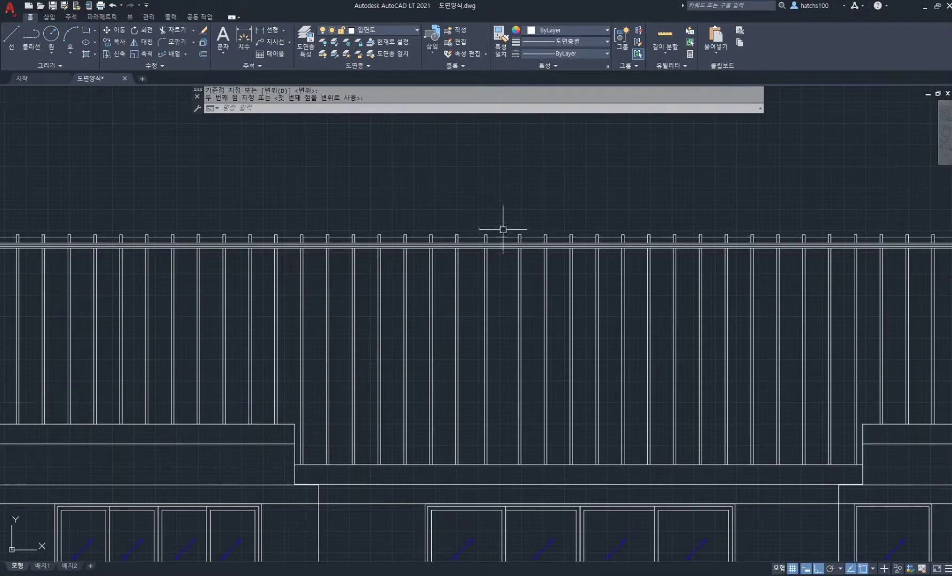
- Stretch the batten just right of the middle gap slightly left with its raised end to even out the central spacing
key(space)
click(531, 218)
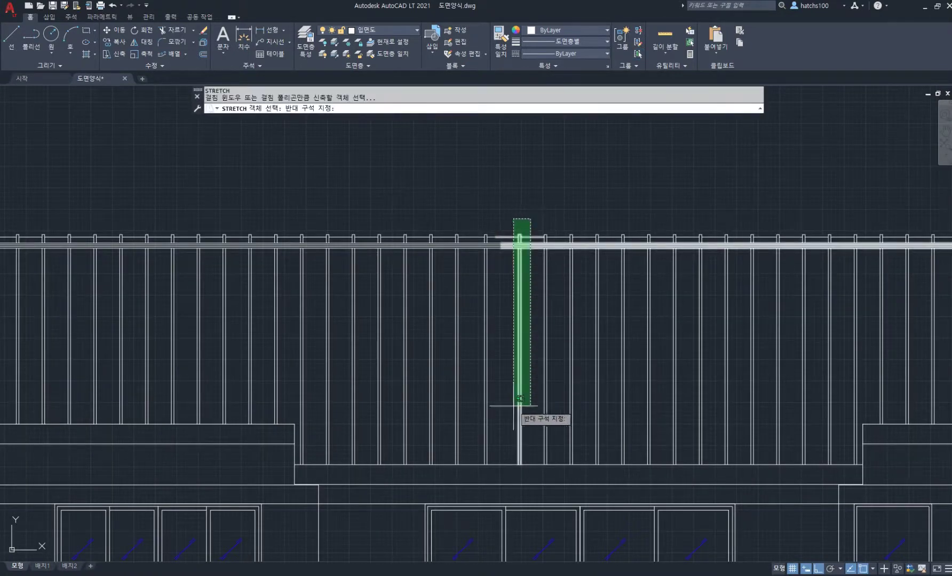
click(517, 469)
scroll(519, 232, up, 4)
key(space)
click(589, 213)
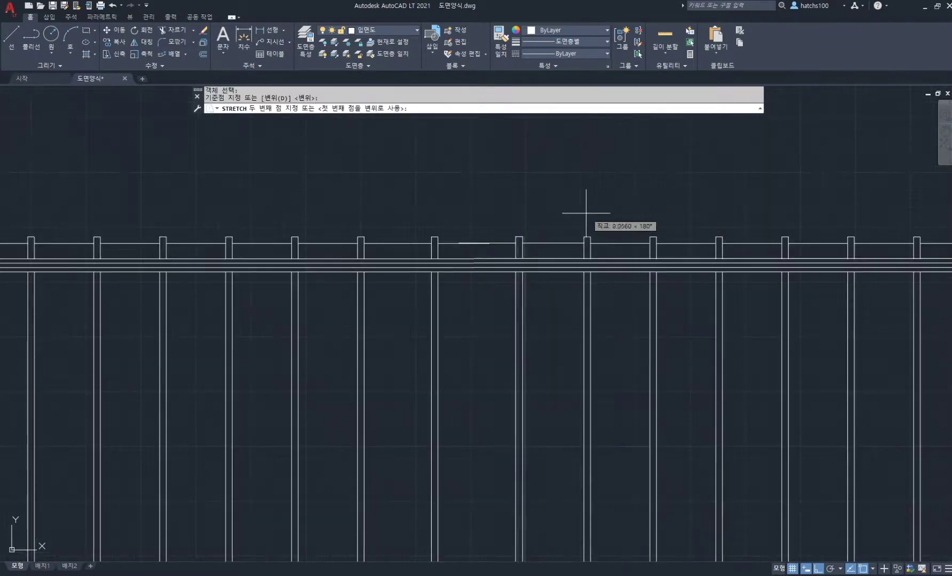
click(577, 219)
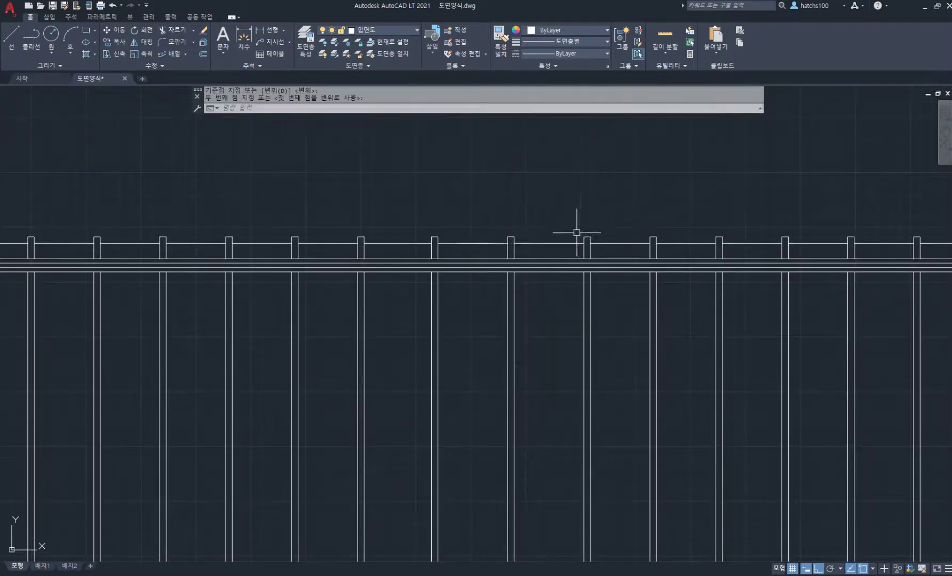
- Lengthen the ground line horizontally past both sides of the house, ending it just inside the drawing frame
scroll(578, 233, down, 5)
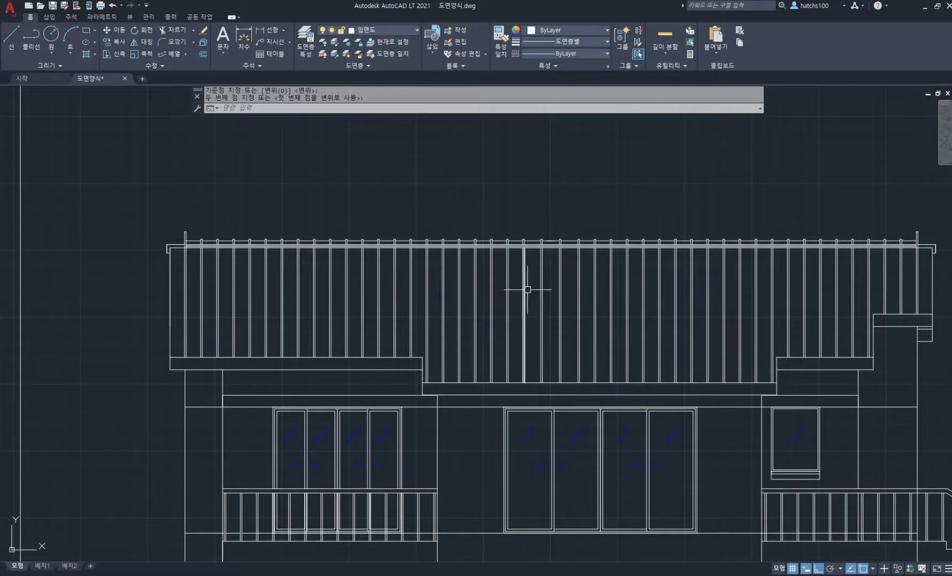
scroll(542, 259, down, 2)
middle_drag(496, 246, 465, 224)
click(287, 438)
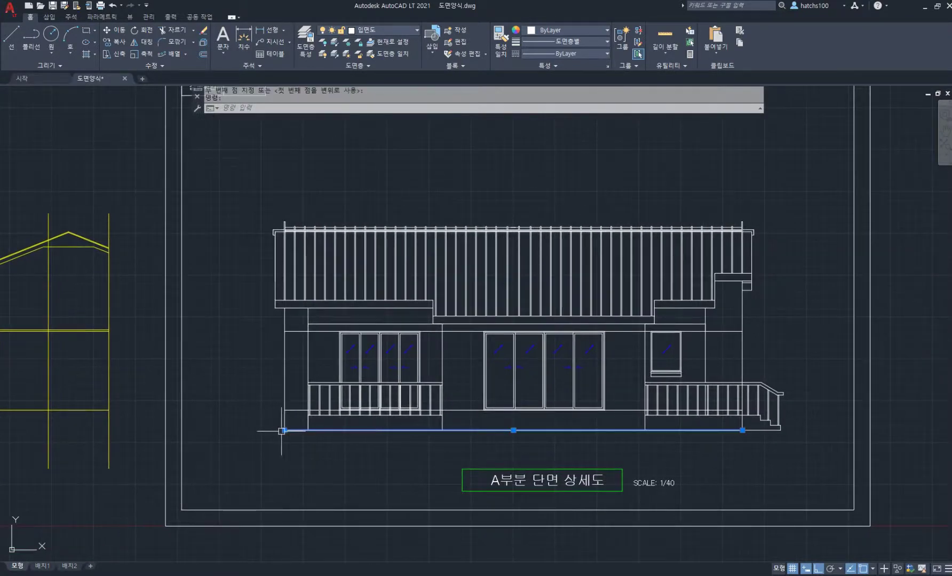
click(282, 431)
click(205, 430)
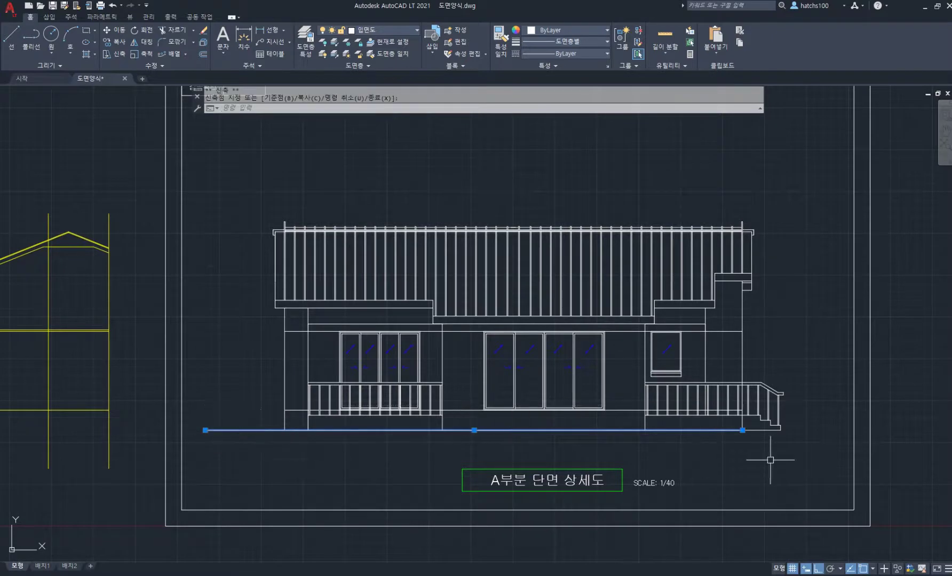
click(742, 430)
click(835, 430)
key(Escape)
key(Escape)
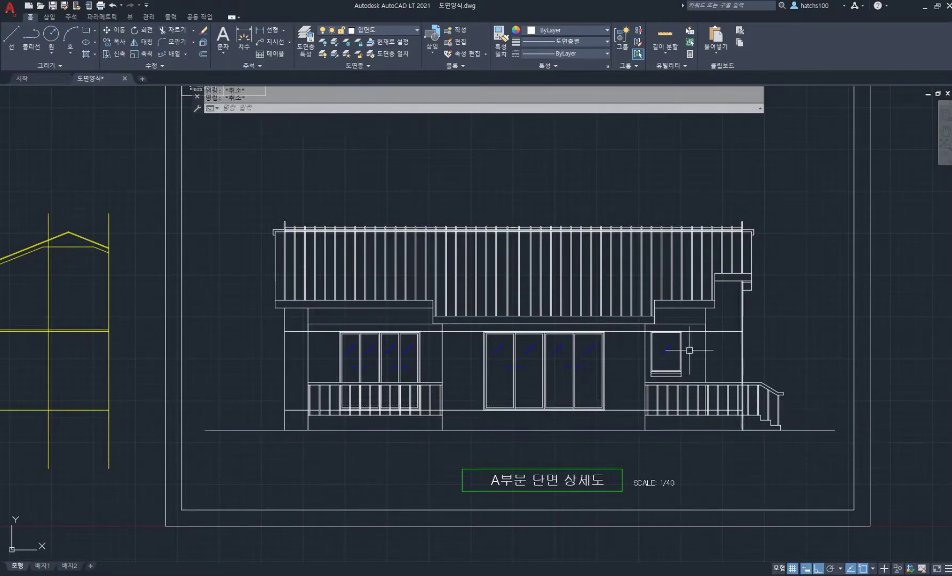
click(858, 444)
click(817, 418)
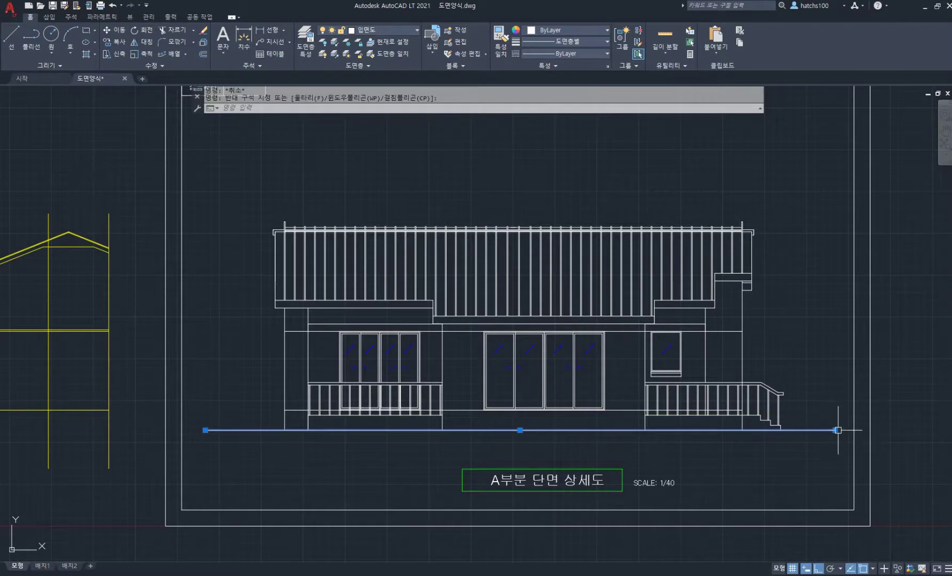
key(Escape)
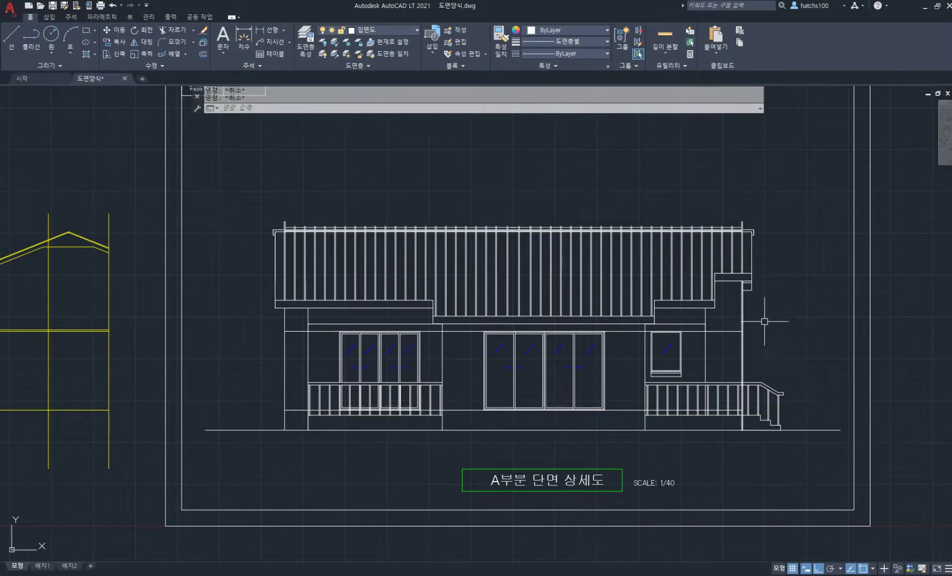
- Convert the ground line to a polyline and set its width to 40
text(E)
key(Return)
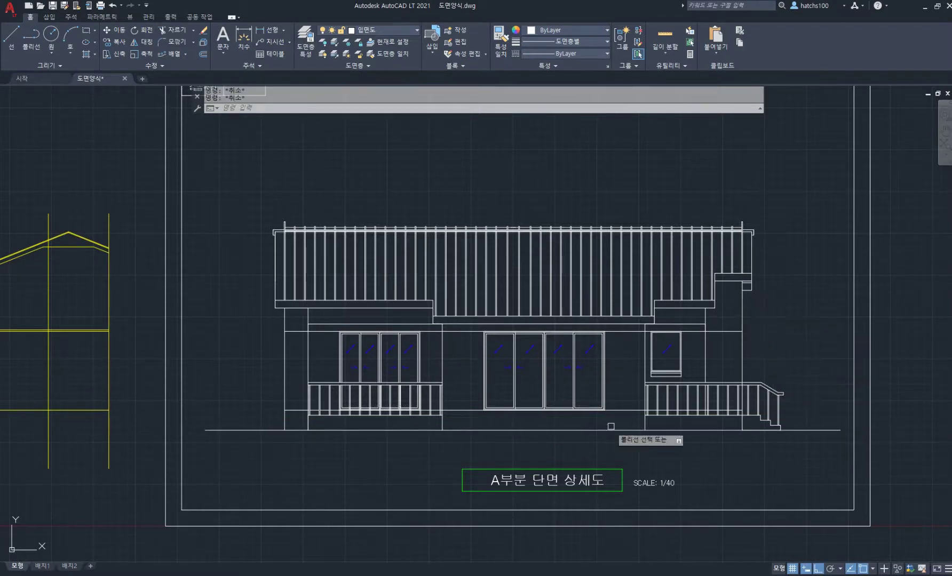
click(611, 430)
key(Return)
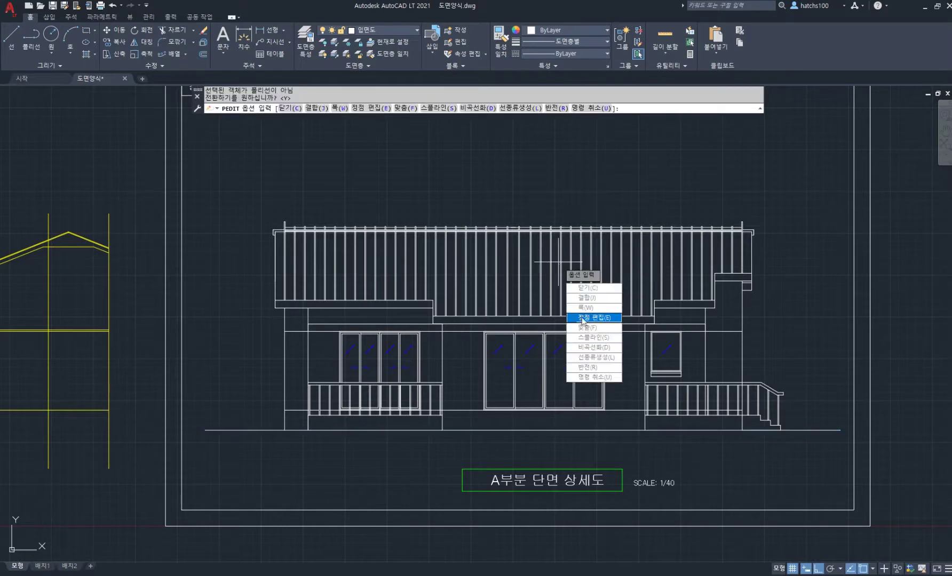
click(583, 309)
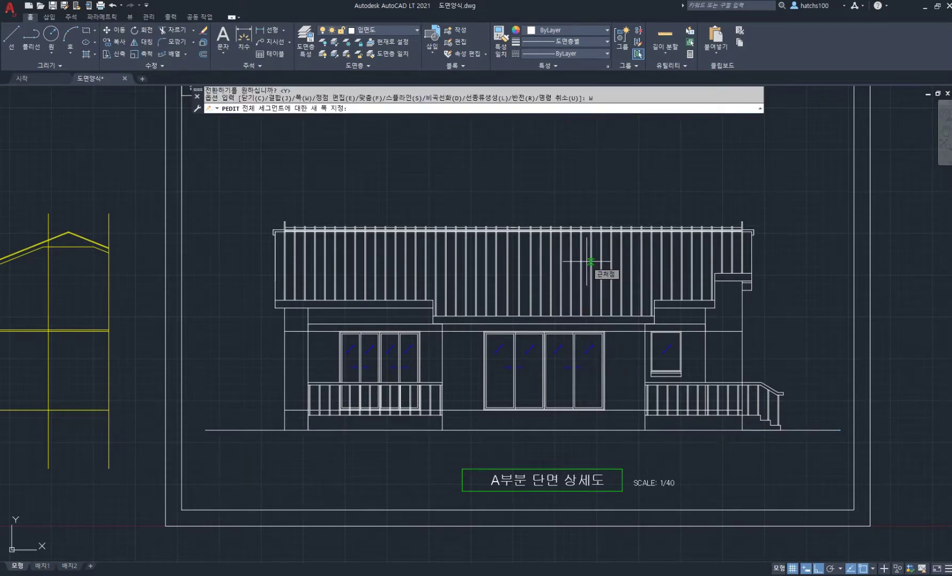
text(40)
key(Return)
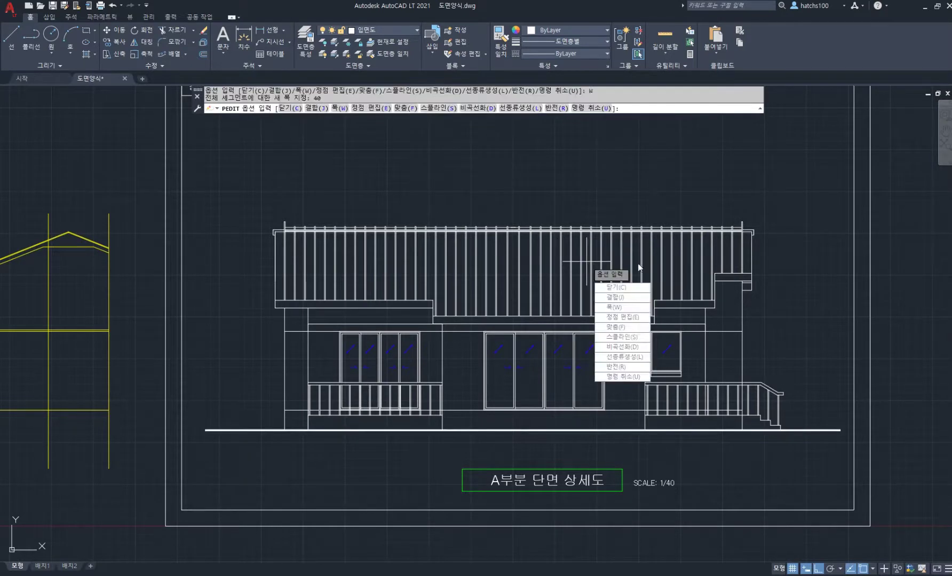
key(Return)
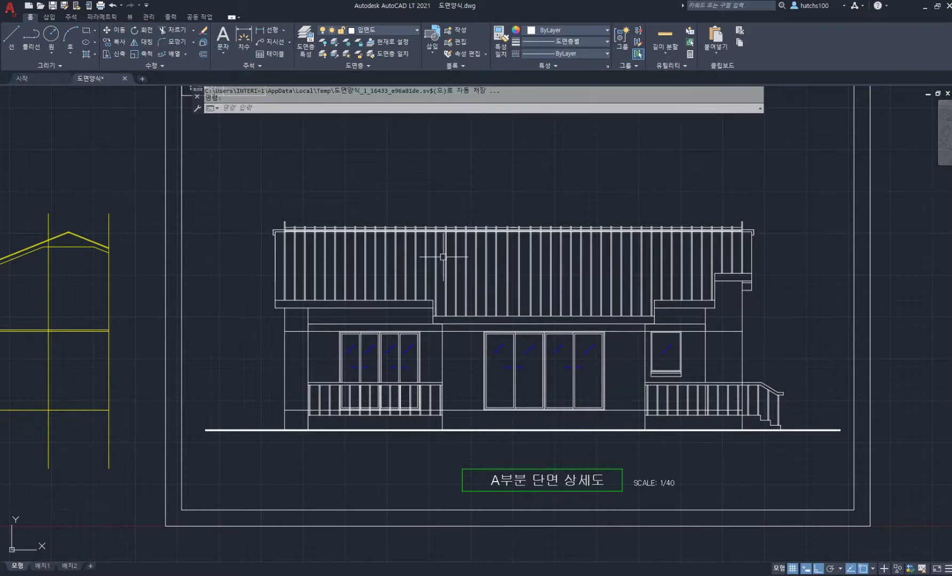
- Draw a short vertical line for a downpipe beneath the left eave, from the eave's lower edge down to the beam below it
middle_drag(365, 256, 417, 235)
scroll(356, 315, up, 3)
middle_drag(383, 308, 425, 243)
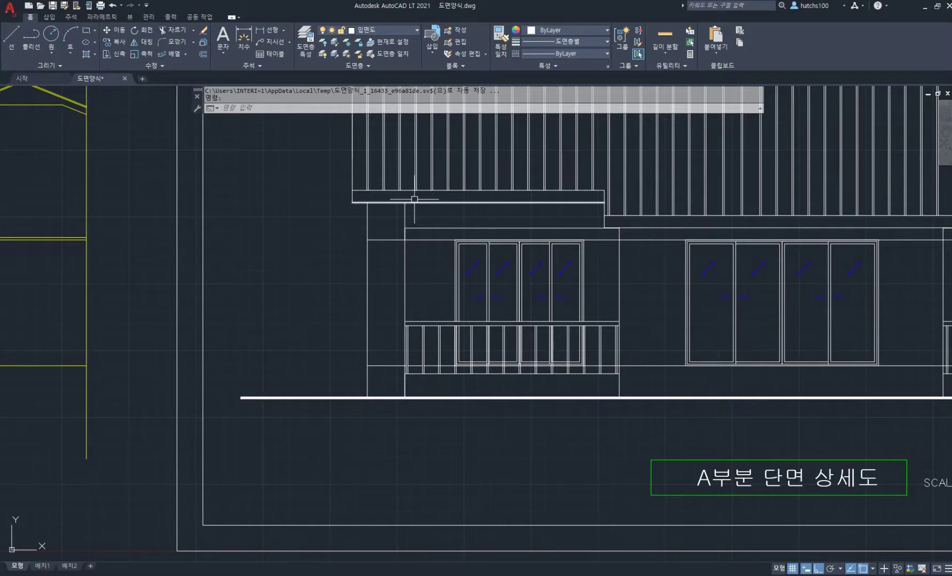
scroll(414, 201, up, 2)
scroll(416, 211, up, 2)
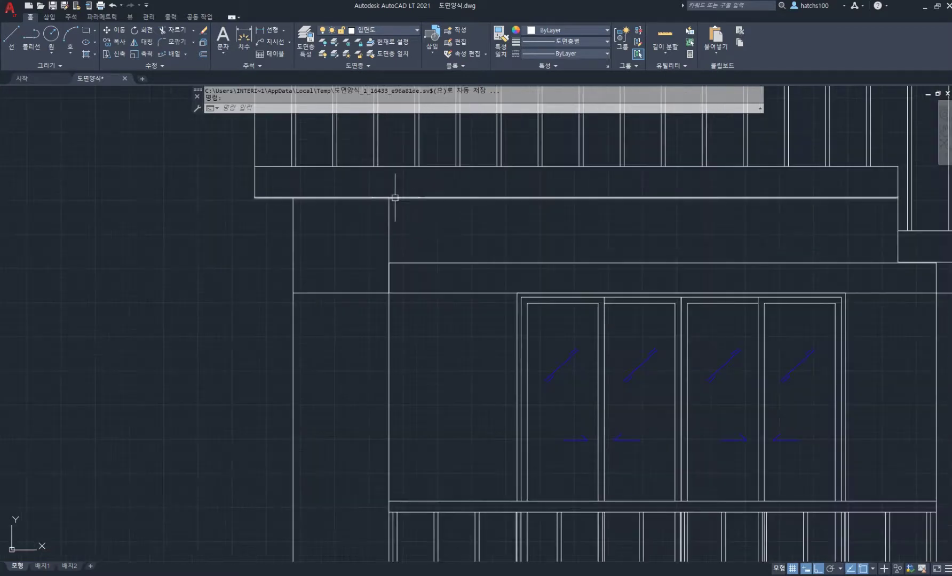
text(l)
key(Return)
click(404, 198)
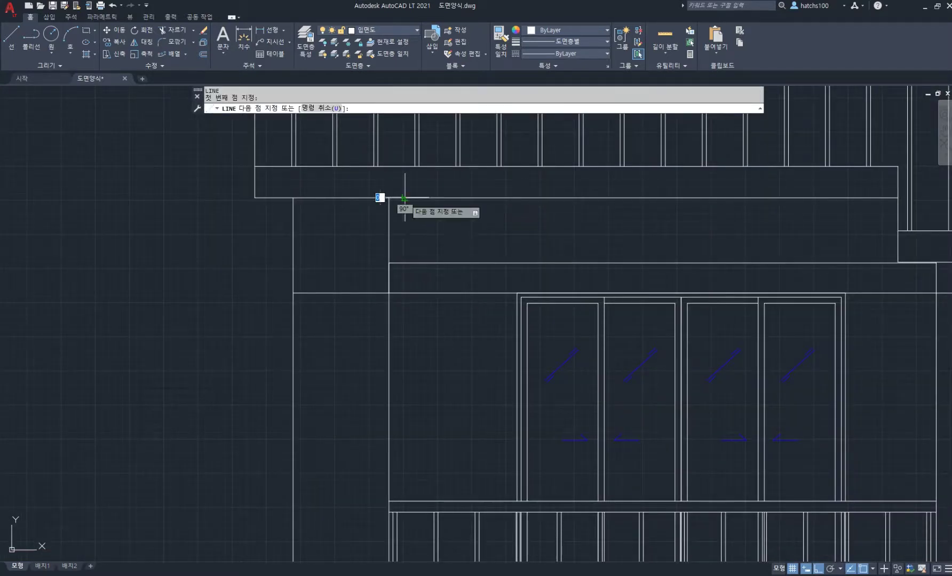
click(405, 263)
key(Return)
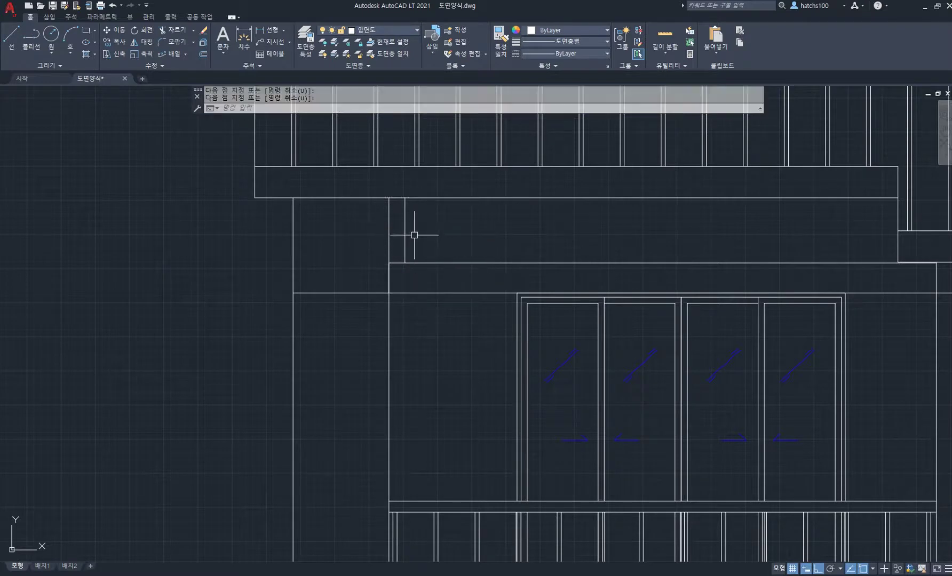
- Offset the short vertical line under the left eave 90 to the right
text(o)
key(Return)
key(Return)
click(405, 233)
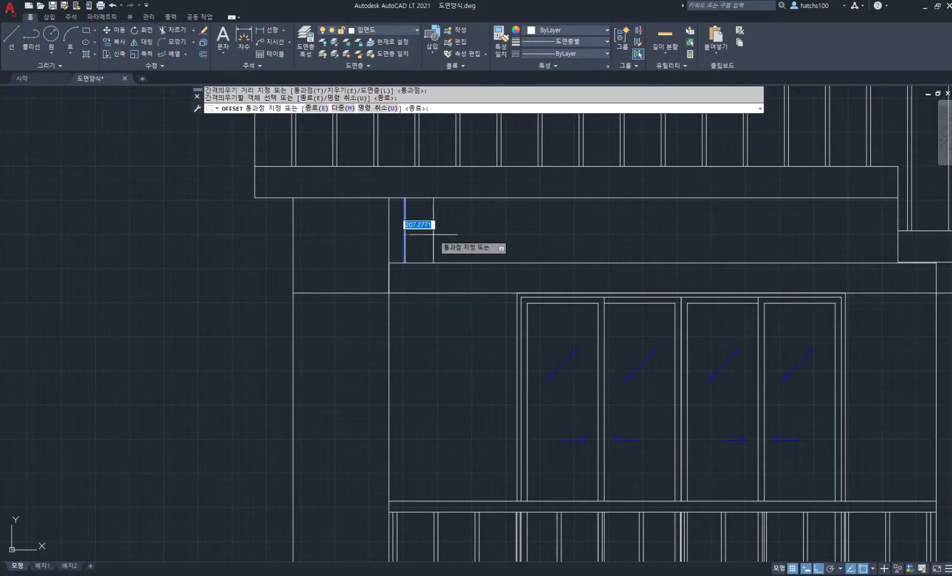
text(90)
key(Return)
scroll(425, 243, down, 2)
key(Return)
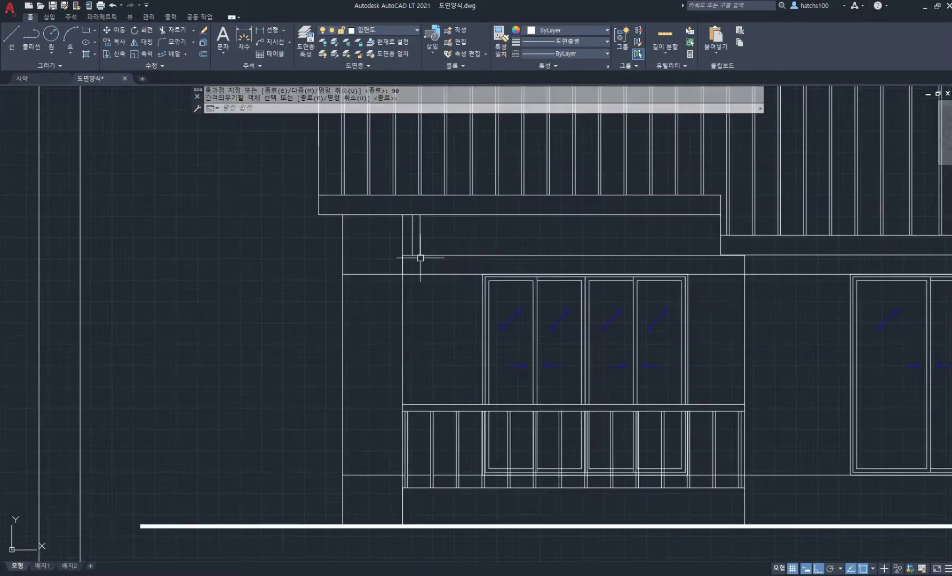
- Continue the downpipe below the beam with a vertical line from the beam's lower edge to the base of the left railing
text(l)
key(Return)
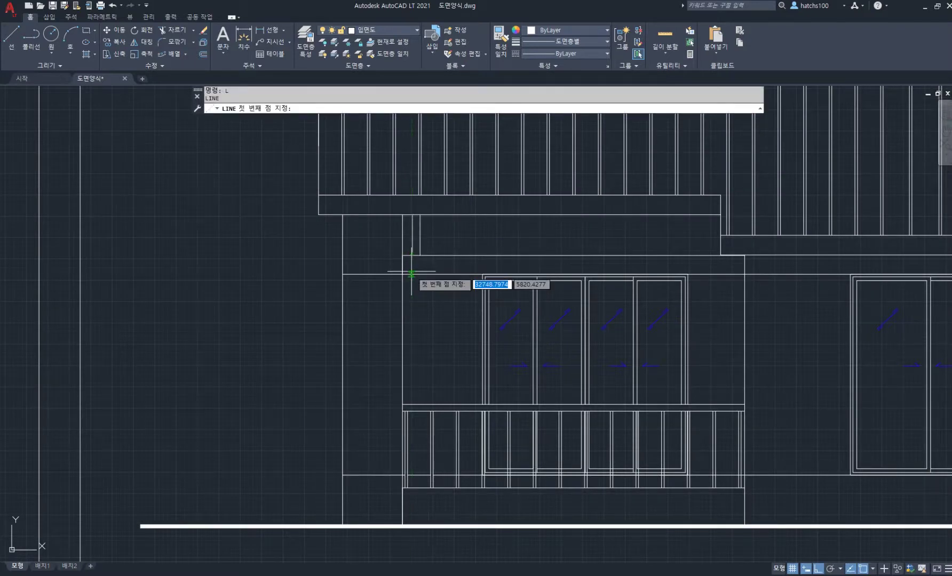
scroll(411, 270, up, 4)
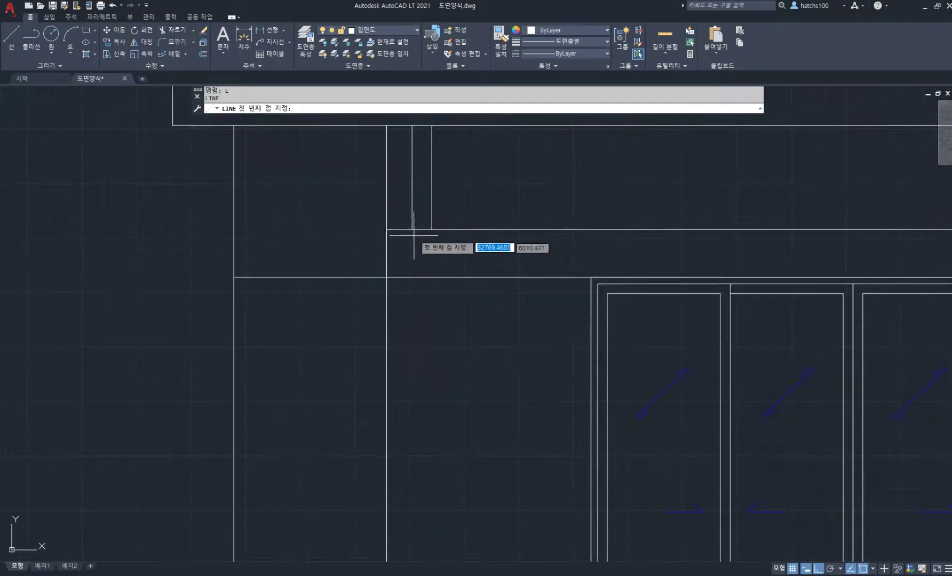
click(412, 277)
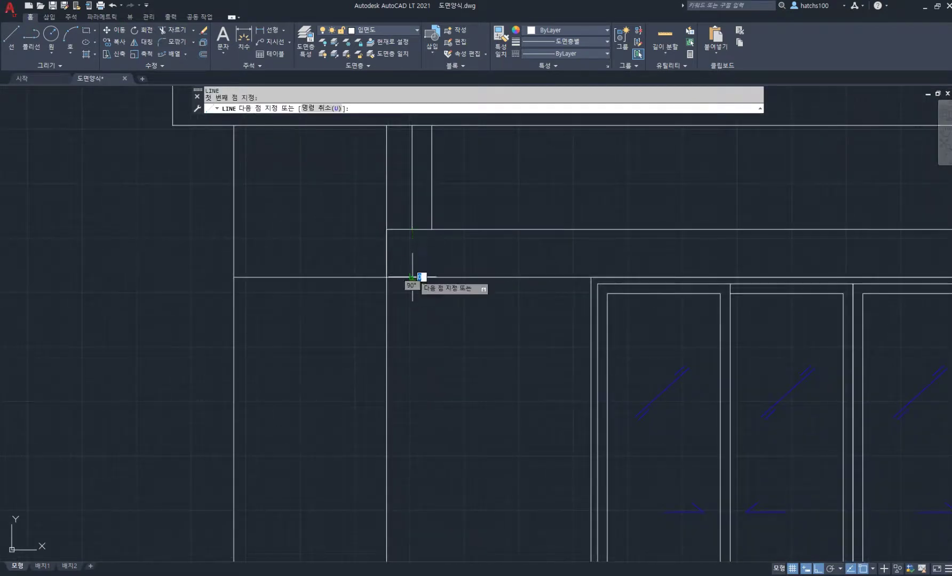
scroll(414, 275, down, 3)
scroll(416, 320, up, 4)
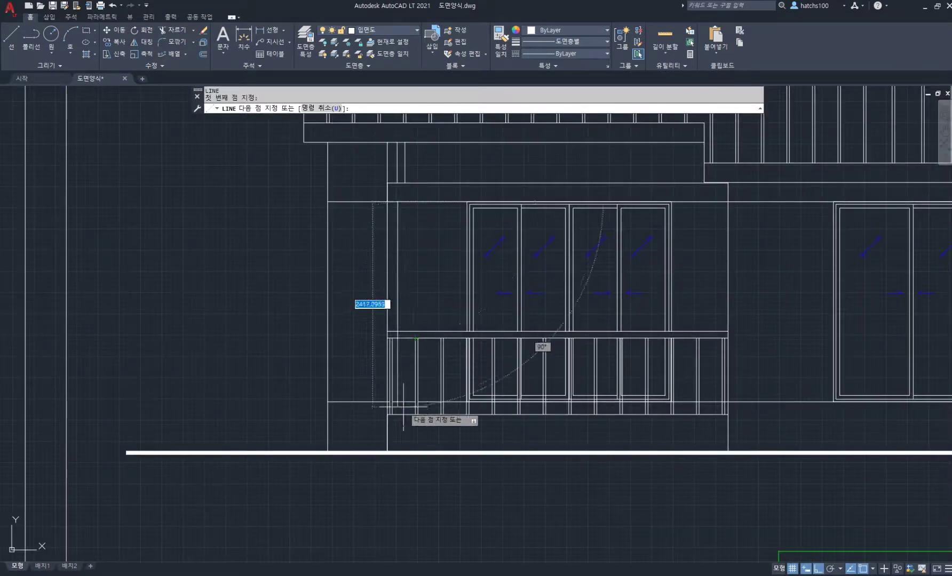
click(398, 415)
key(space)
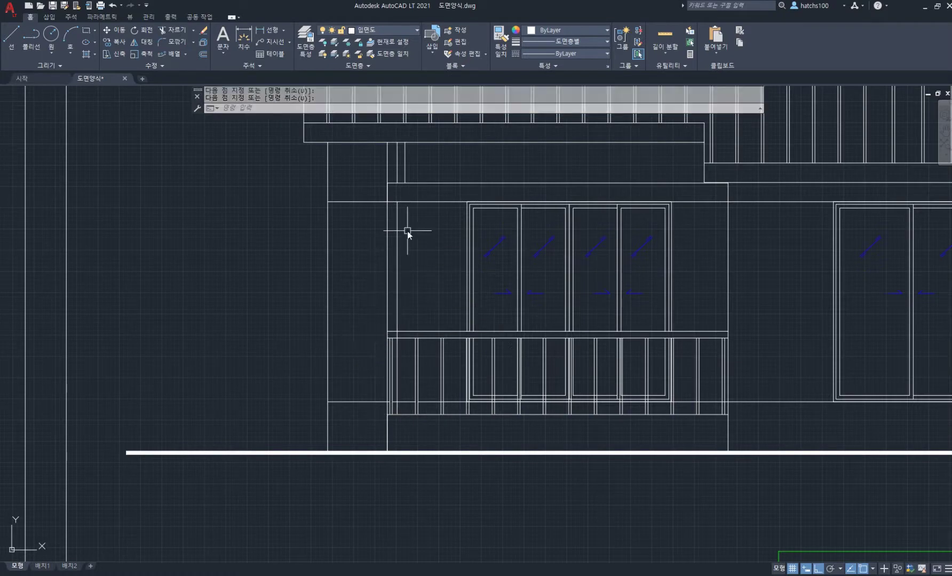
- Offset the long vertical downpipe line 90 to the right to form the pipe's second edge
text(o)
key(space)
key(space)
click(397, 251)
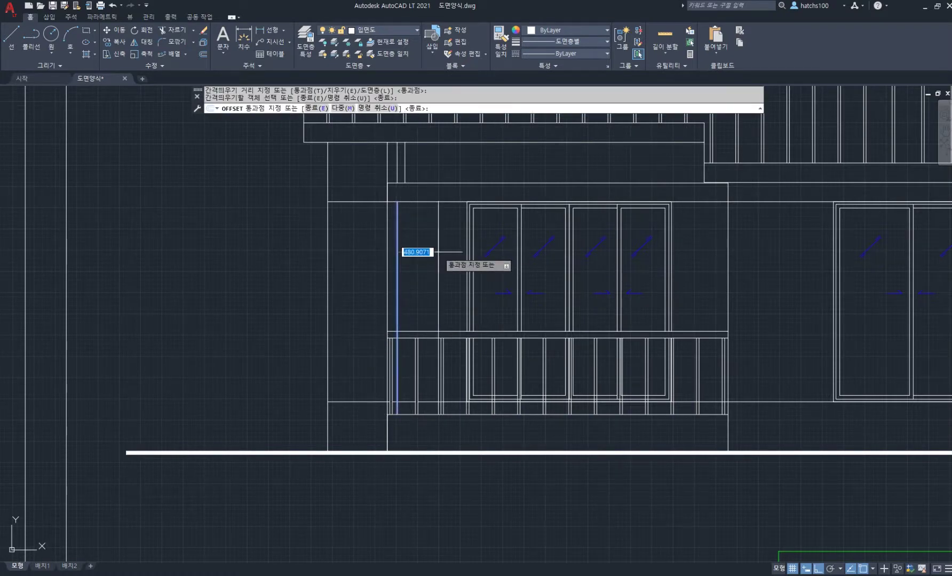
text(90)
key(Return)
scroll(395, 219, up, 2)
key(space)
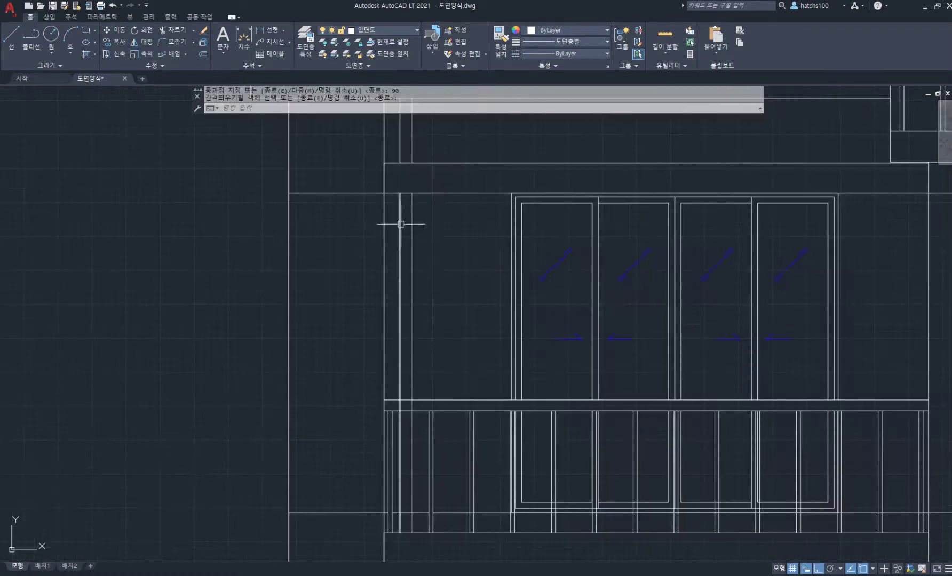
- Draw a short horizontal line across the downpipe's two edges, a little below the beam
text(ㄴ)
key(space)
click(400, 231)
click(412, 231)
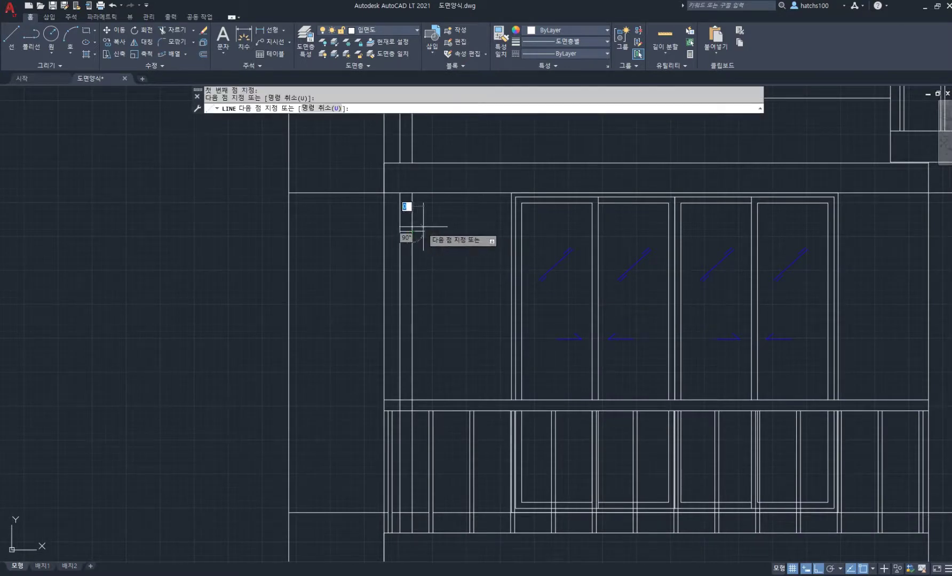
key(space)
- Offset the short crossing line downwards by 20 to form a pipe bracket
scroll(408, 219, up, 2)
text(o)
key(space)
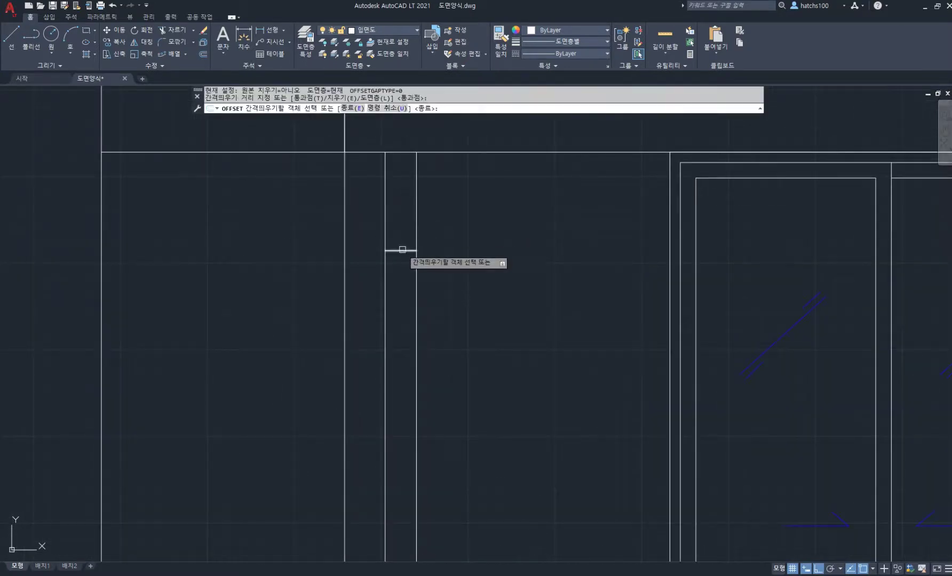
click(398, 251)
text(20)
key(Return)
scroll(403, 267, down, 3)
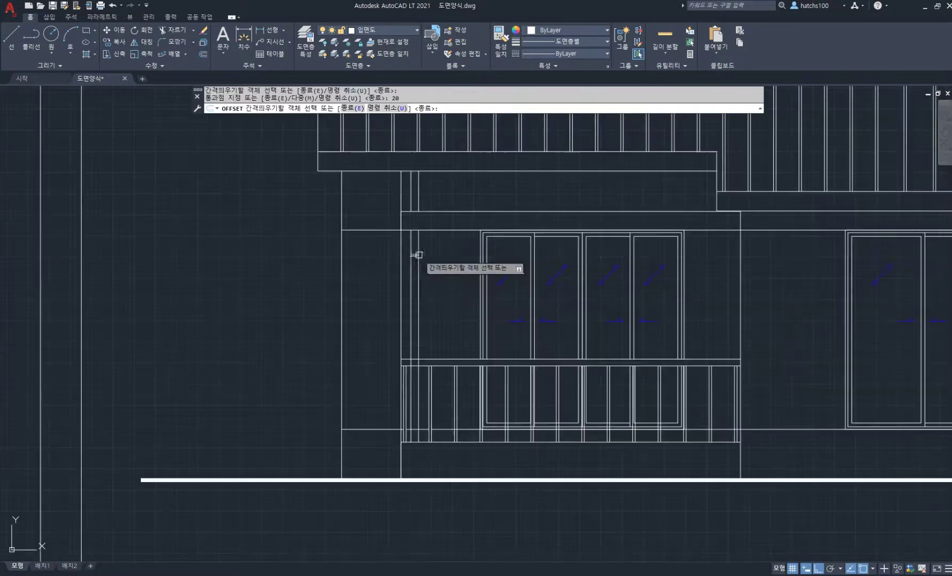
key(space)
- Copy the bracket line pair straight down the downpipe twice, once above the handrail and once between the balusters
text(co)
key(space)
click(379, 252)
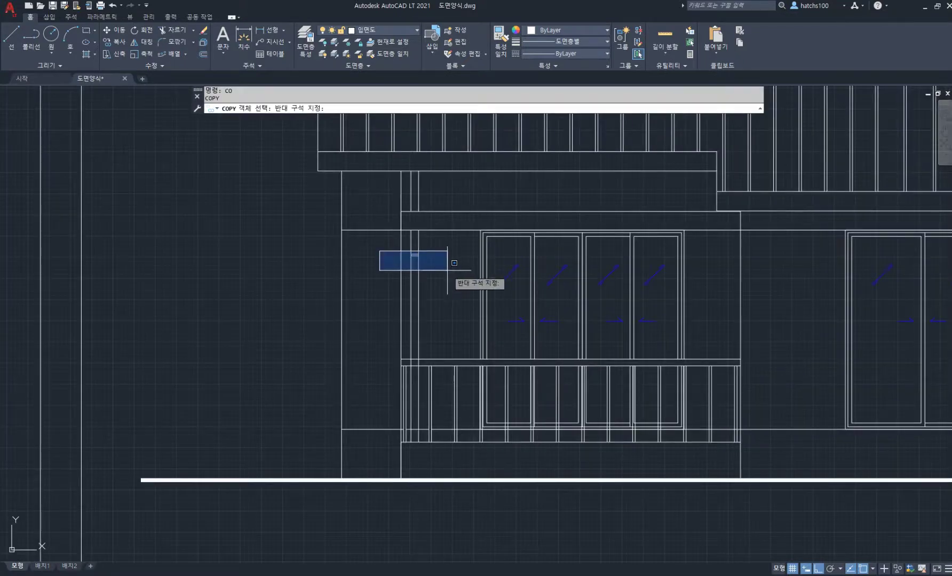
click(446, 272)
key(space)
click(247, 250)
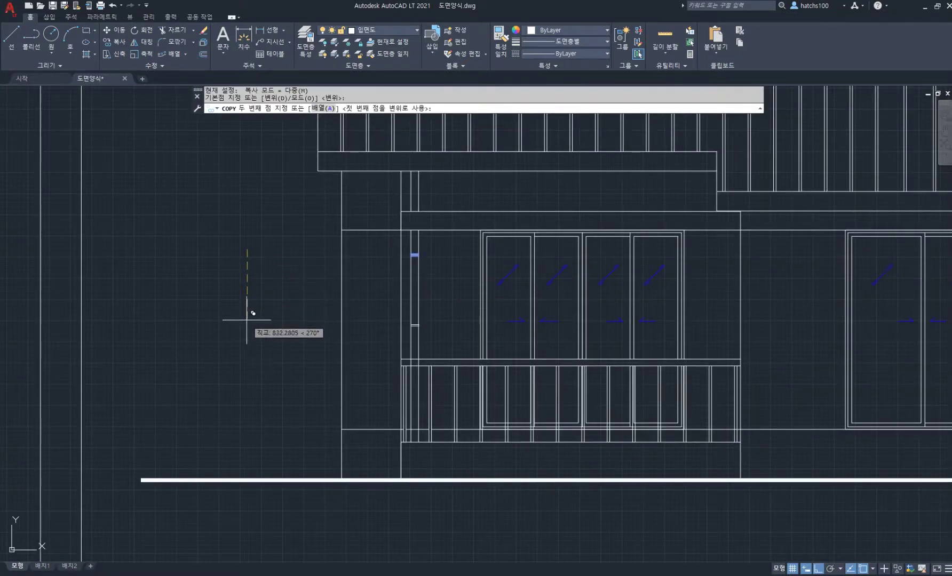
click(245, 327)
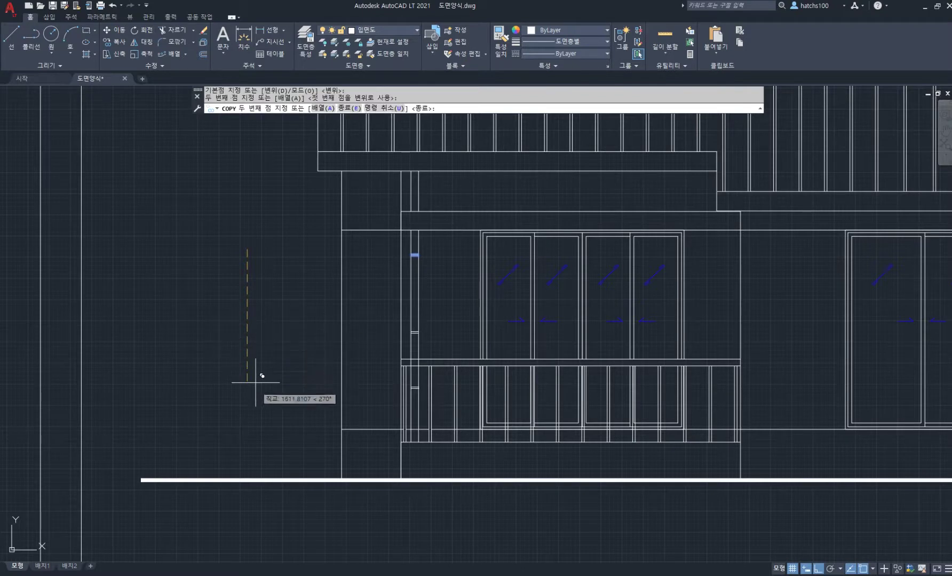
click(244, 405)
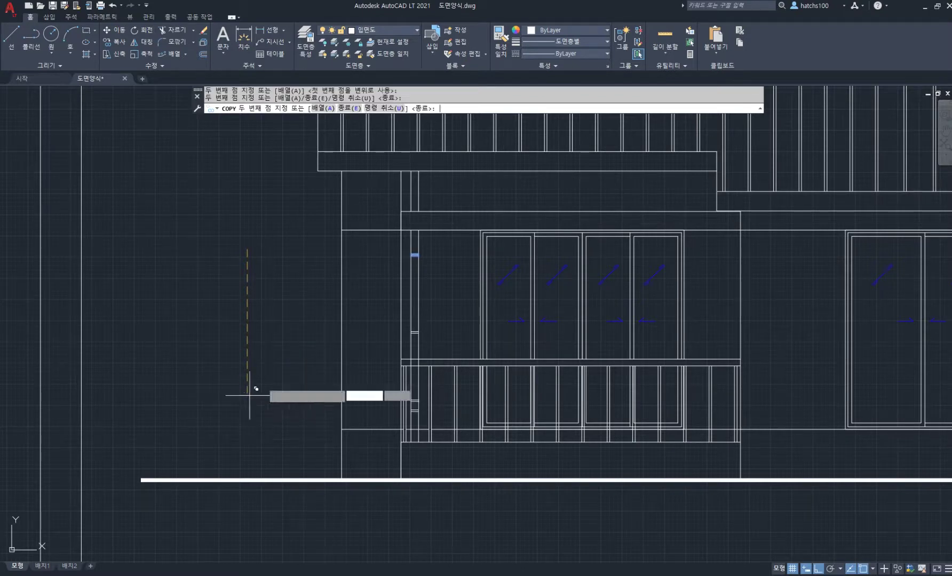
key(space)
- Trim the downpipe edges inside the handrail and the horizontal wall line between the pipe's edges
scroll(418, 382, up, 3)
text(TR)
key(space)
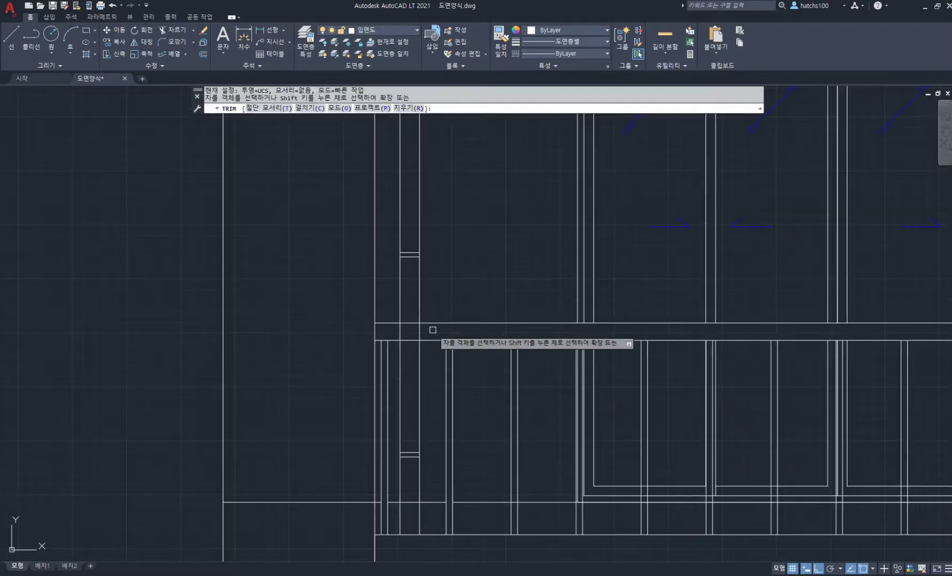
drag(431, 331, 376, 331)
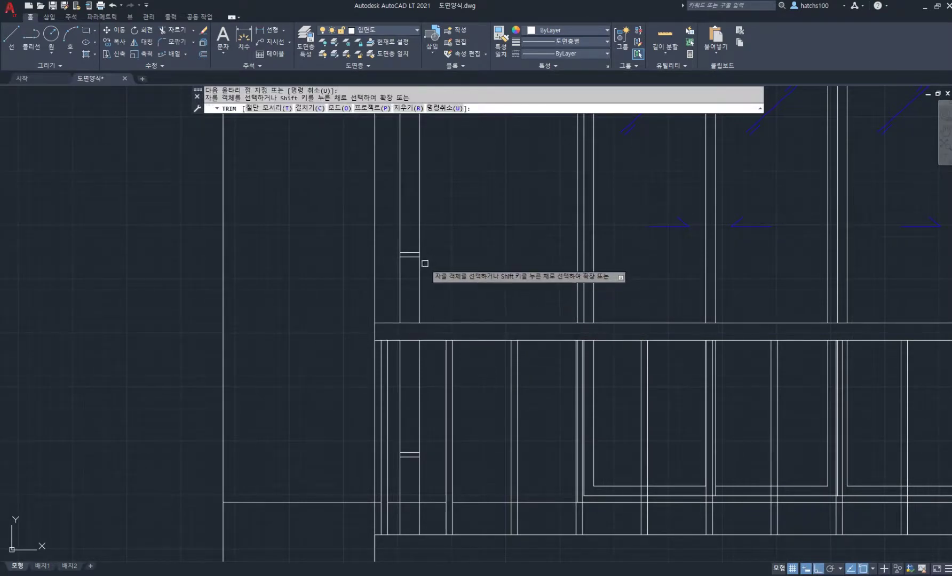
click(409, 501)
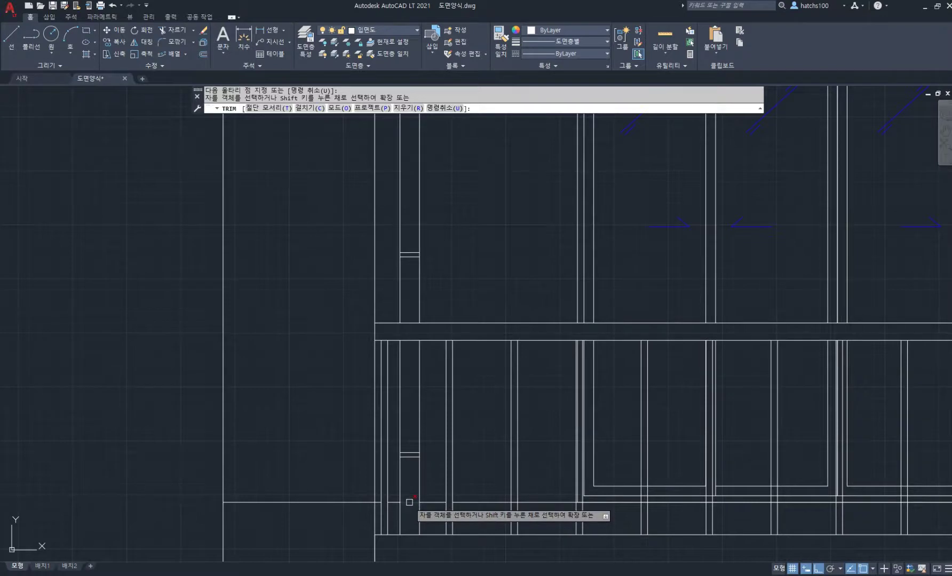
scroll(395, 412, down, 2)
key(space)
scroll(441, 294, down, 2)
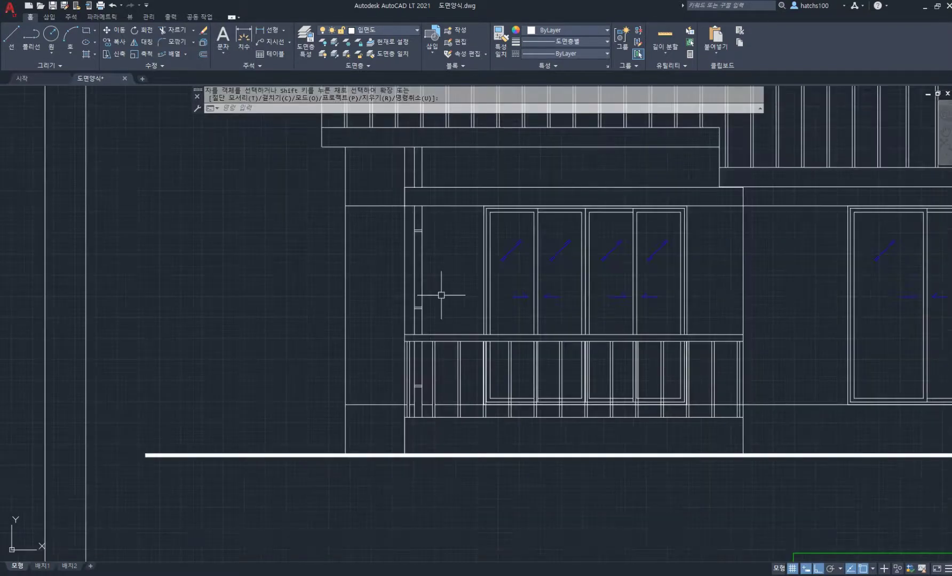
- Copy the bracketed downpipe horizontally from the left porch to just left of the right porch and to the right porch's rear wall corner
middle_drag(442, 296, 395, 283)
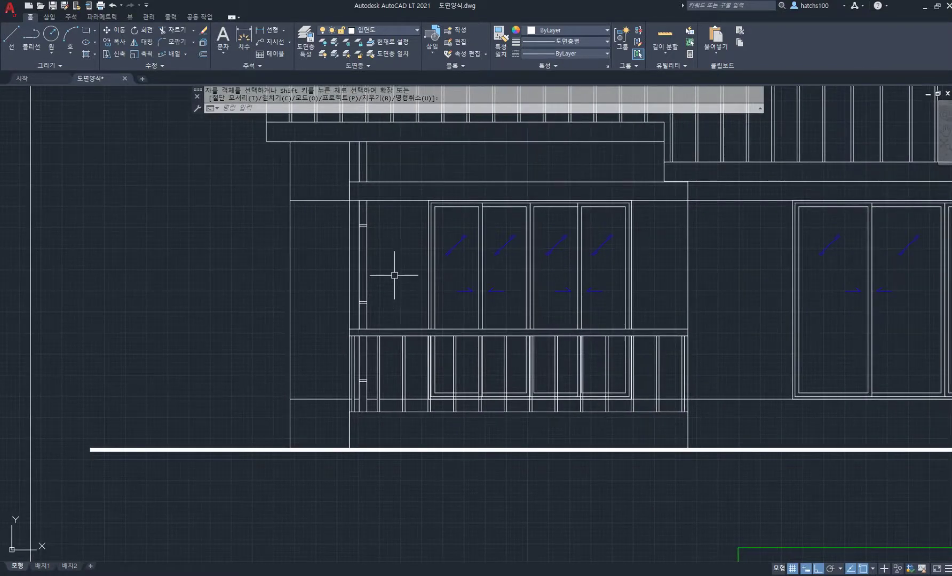
text(co)
key(space)
click(379, 214)
click(348, 315)
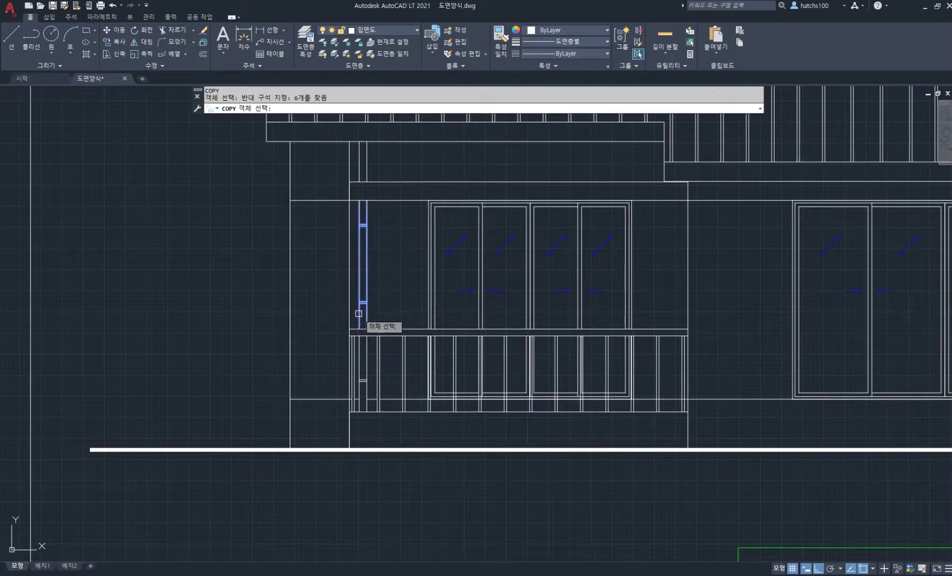
scroll(381, 377, up, 2)
click(372, 394)
click(344, 382)
scroll(344, 377, down, 3)
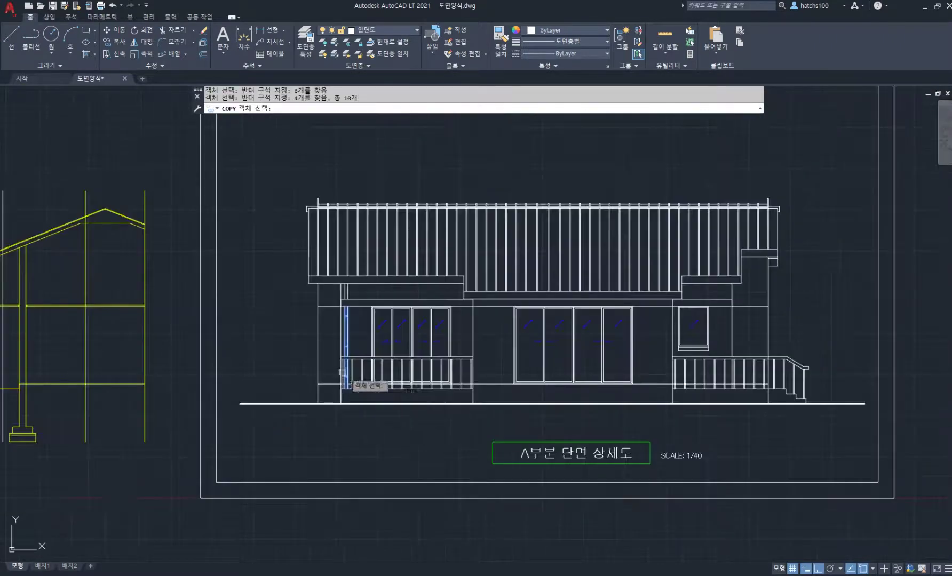
key(space)
click(346, 427)
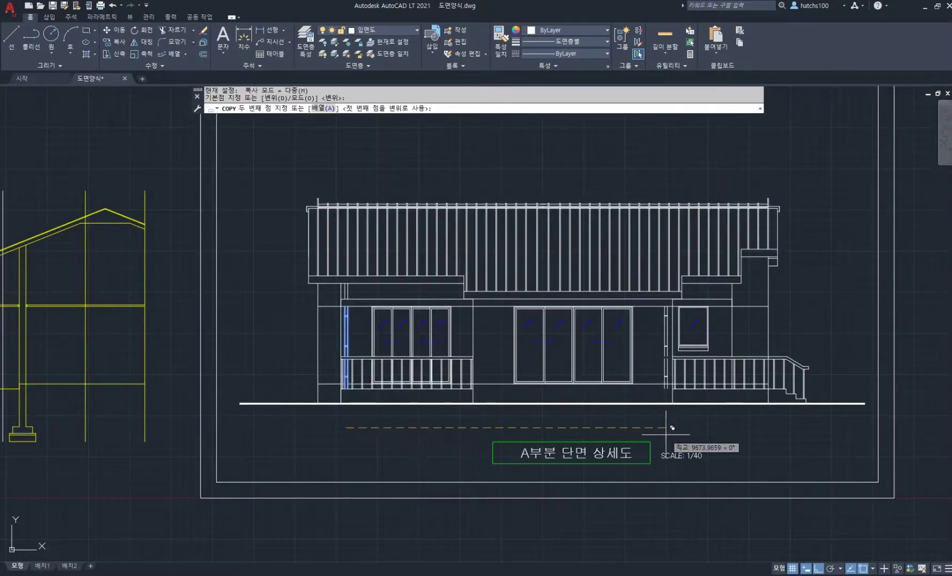
click(665, 427)
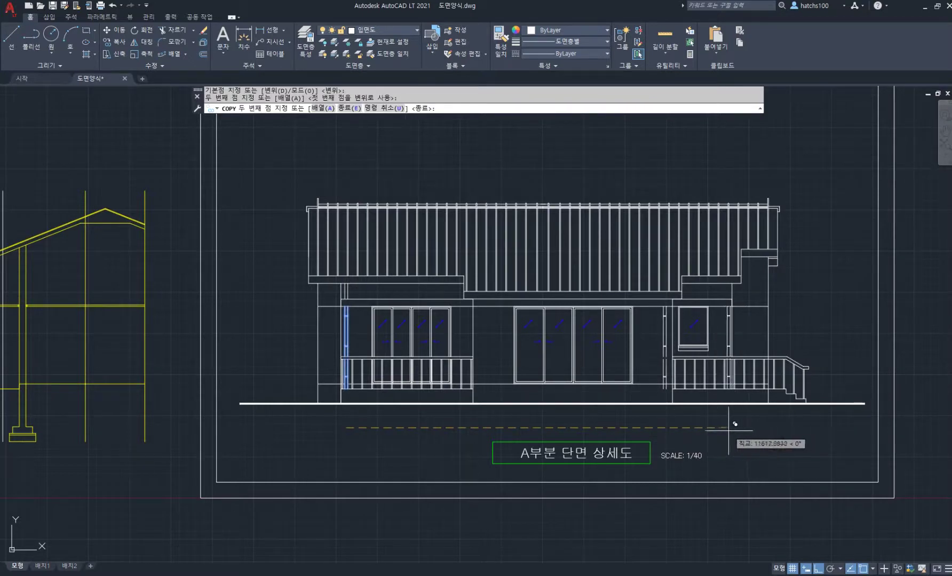
click(734, 425)
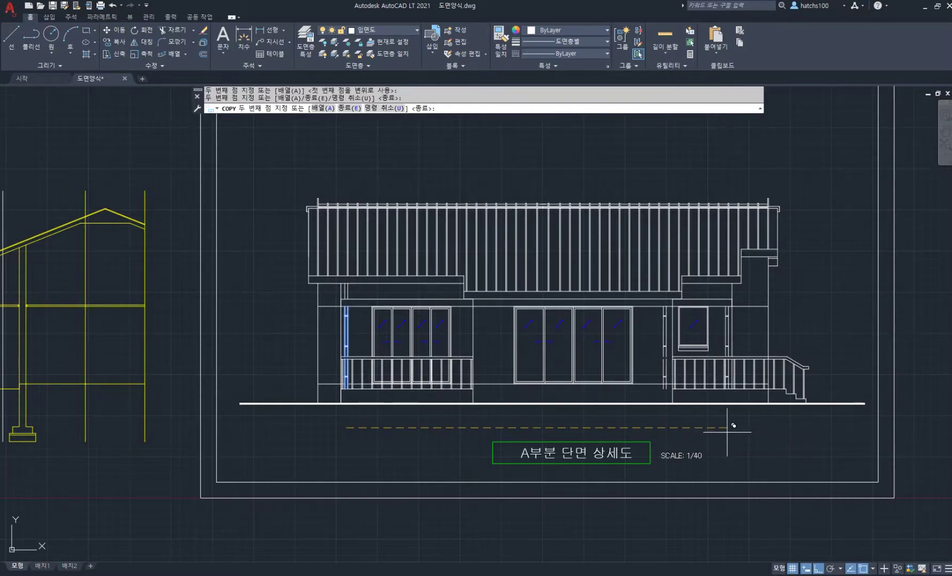
key(space)
- Draw a vertical line in line with the right porch downpipe's left edge, from the beam's top up to the eaves
scroll(732, 295, up, 6)
mouse_move(731, 295)
middle_down()
mouse_move(669, 319)
mouse_move(645, 354)
middle_up()
scroll(670, 320, up, 2)
key(l)
key(space)
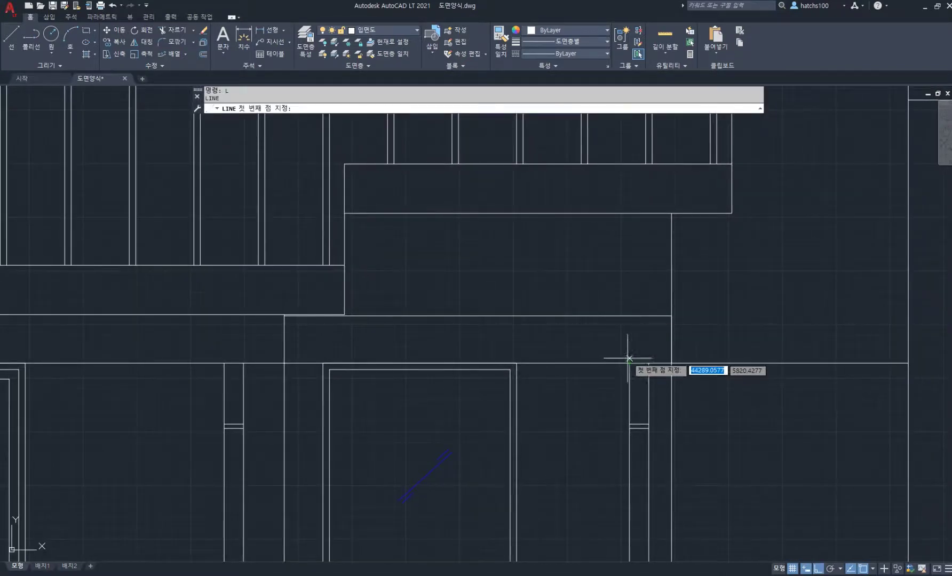
click(629, 316)
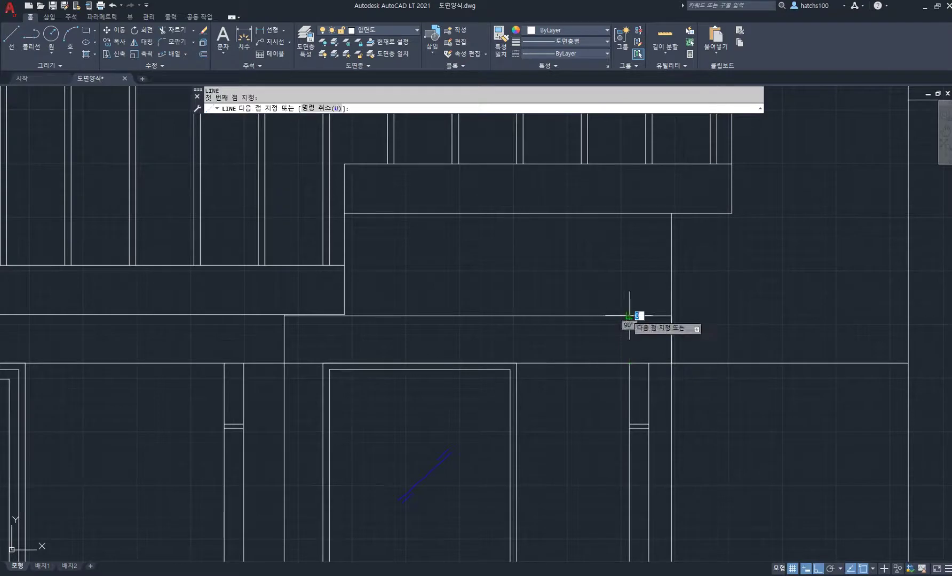
click(630, 213)
key(space)
- Offset the new vertical line 90 to the right to complete the downpipe's upper section
text(o)
key(space)
key(space)
click(629, 278)
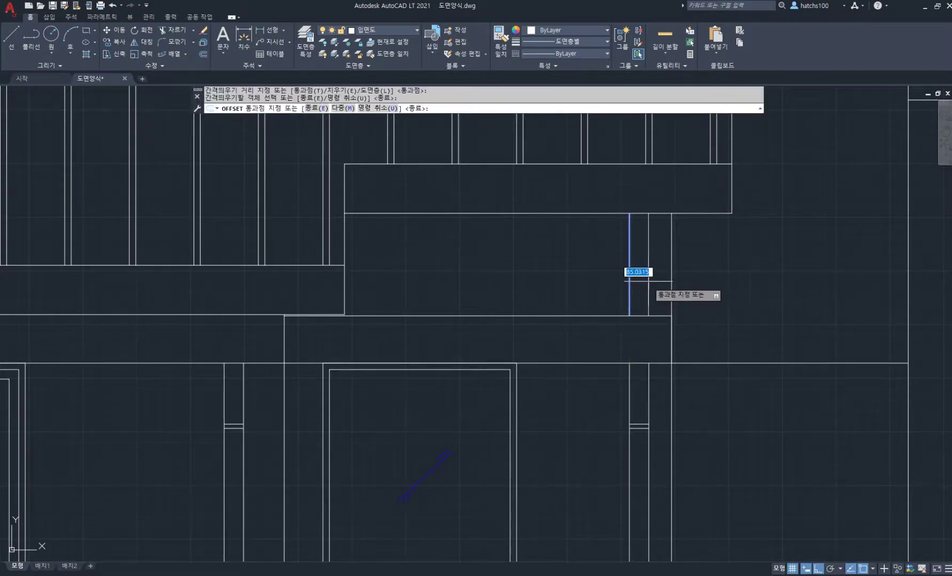
text(90)
key(space)
scroll(639, 279, down, 6)
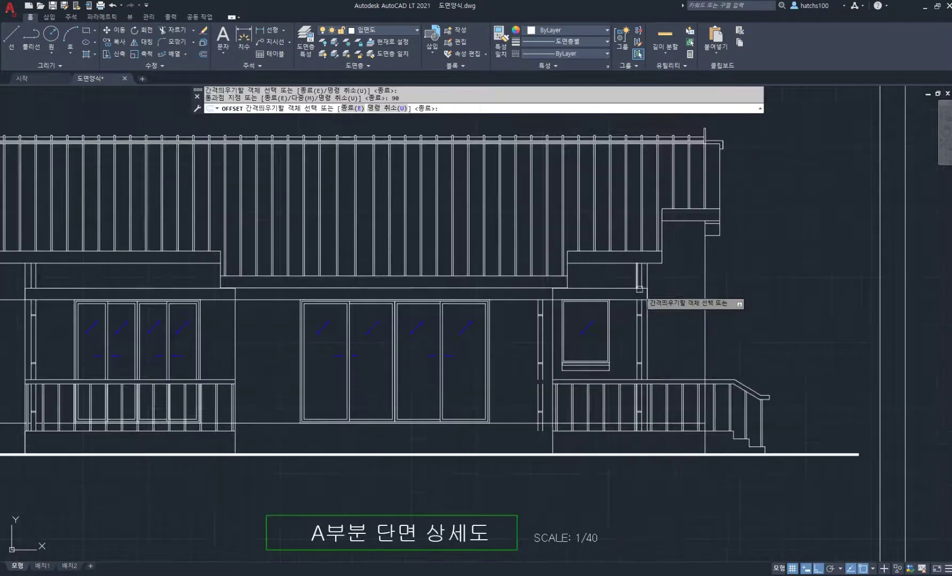
key(space)
- Trim the lower horizontal wall line between the right porch downpipe's edges, among the balusters
middle_drag(658, 374, 639, 293)
scroll(614, 342, up, 5)
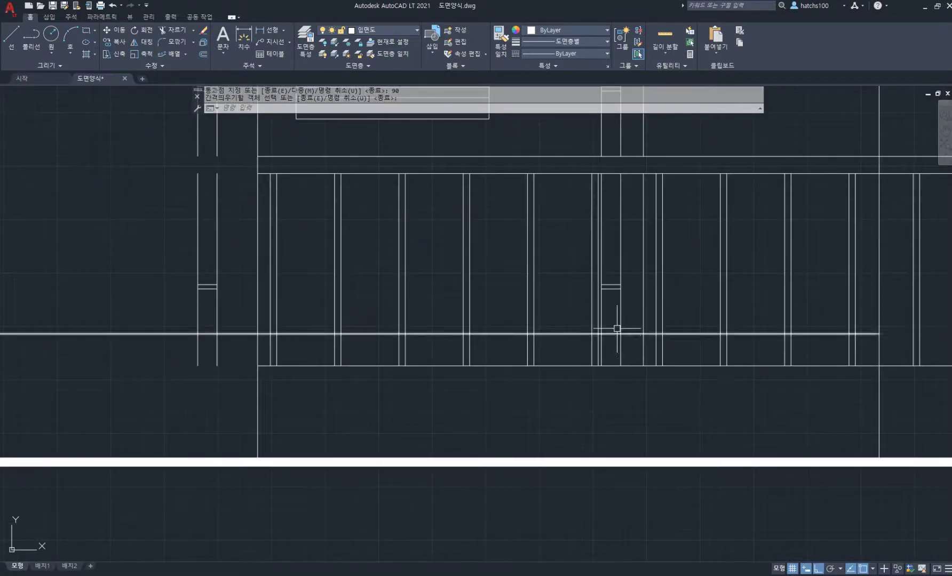
text(tr)
key(space)
scroll(641, 334, down, 3)
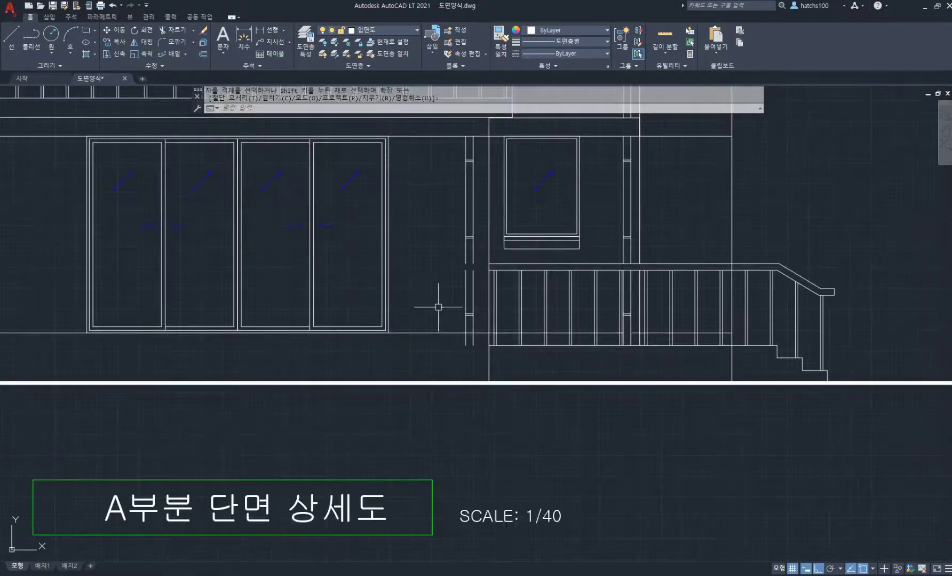
- Stretch the lower ends of the downpipe beside the right porch downwards, to a little above the ground line
scroll(480, 276, up, 3)
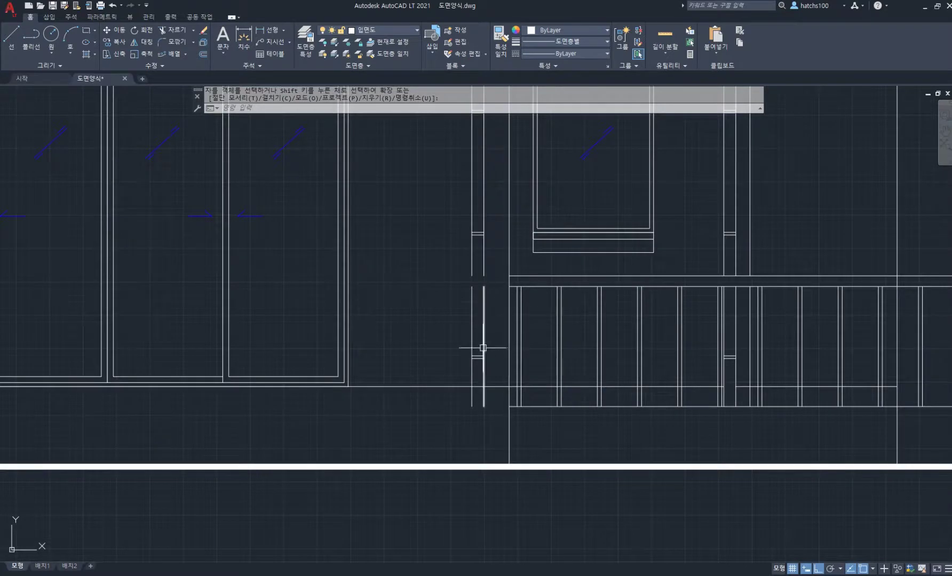
scroll(497, 383, up, 2)
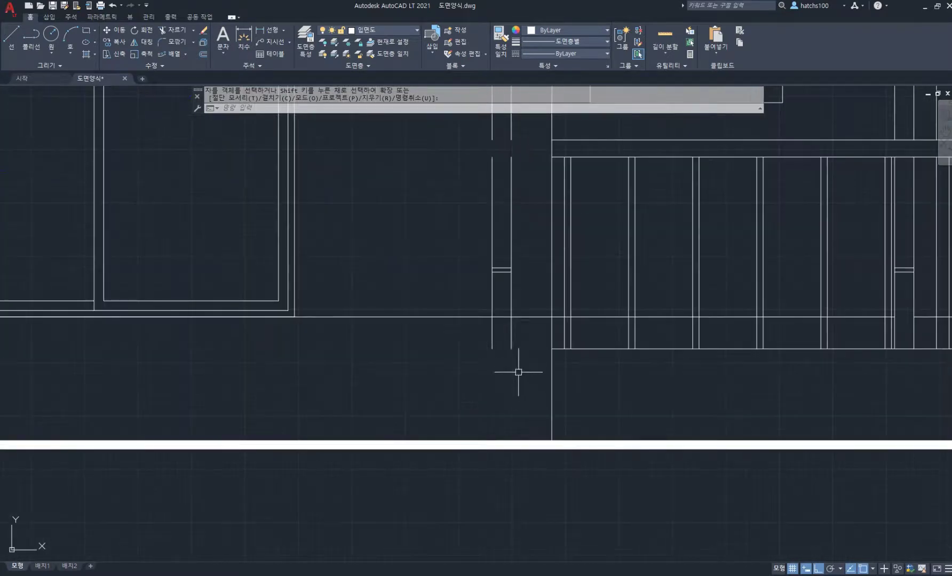
key(space)
click(523, 362)
click(454, 338)
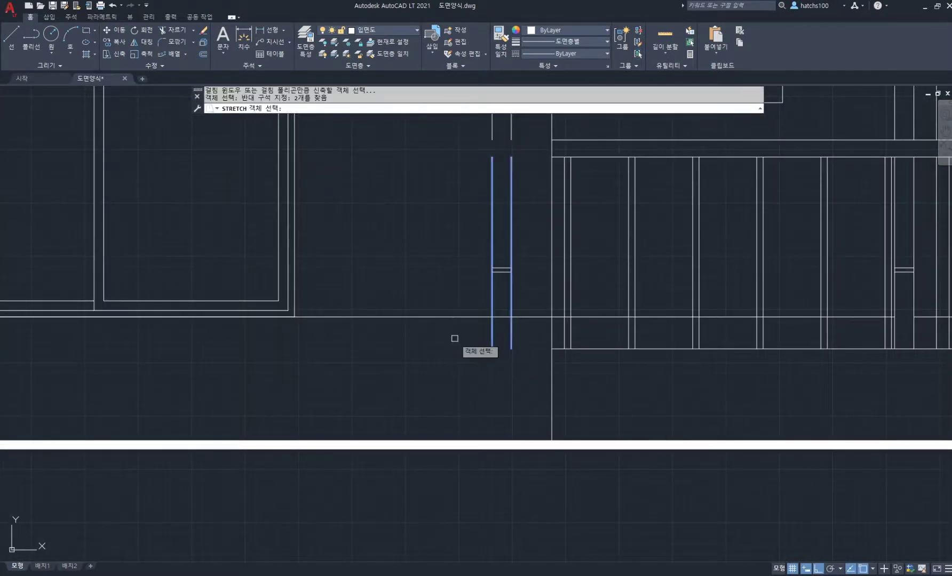
key(space)
click(442, 340)
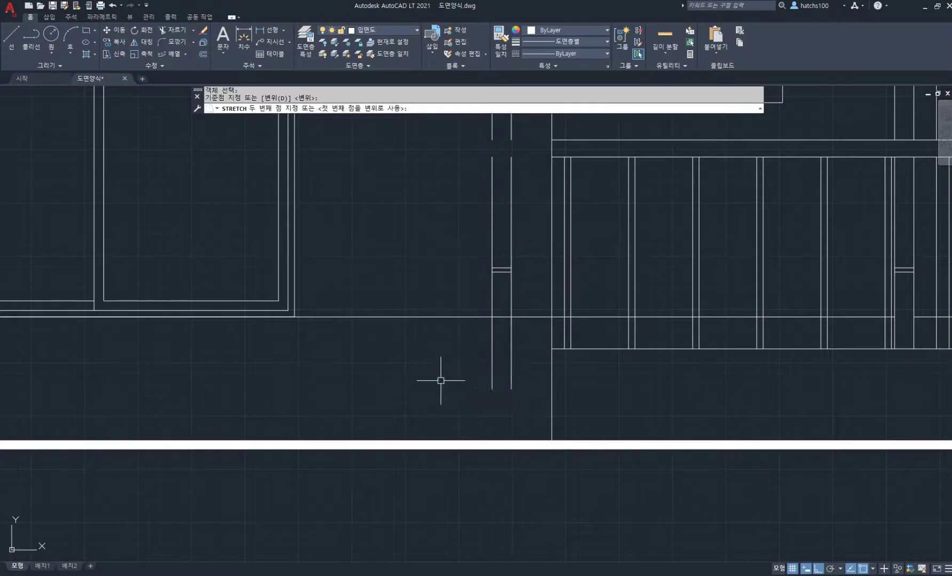
click(480, 379)
- Draw a horizontal line closing the lower end of the lengthened downpipe
key(l)
key(space)
click(492, 389)
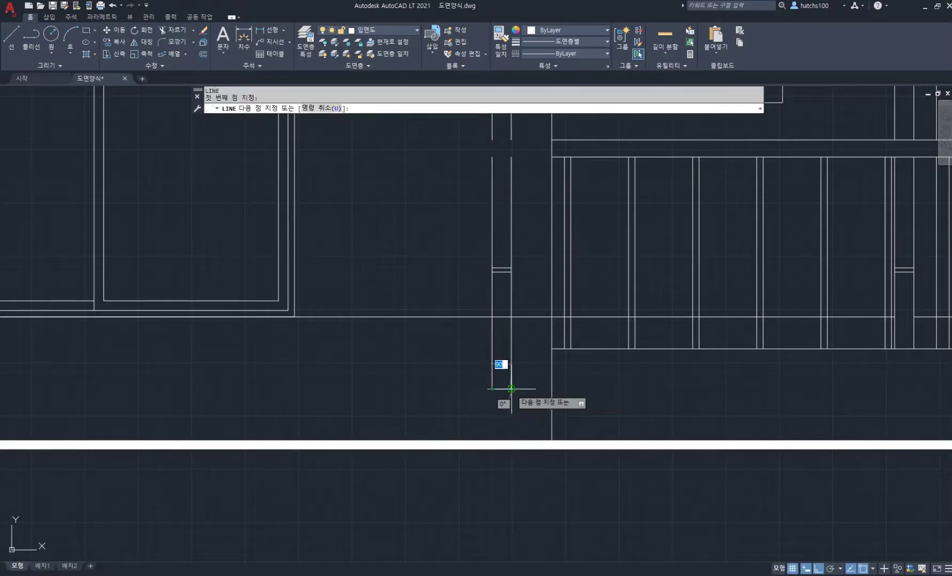
click(512, 390)
key(space)
- Try to stretch the lower pipe section up to the upper one to close the handrail-height gap, and undo it
middle_drag(514, 254, 546, 337)
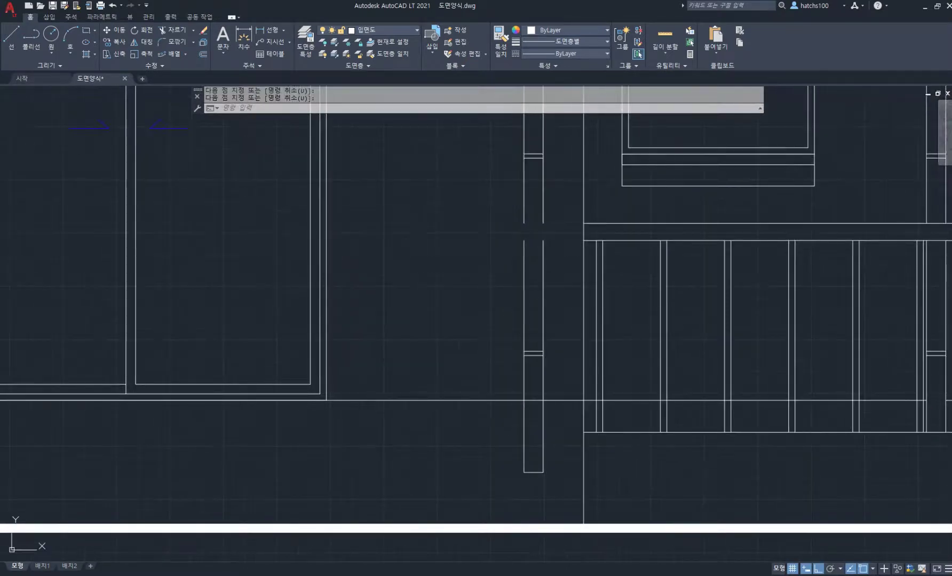
key(s)
key(space)
click(561, 255)
click(512, 234)
key(space)
click(524, 240)
click(525, 225)
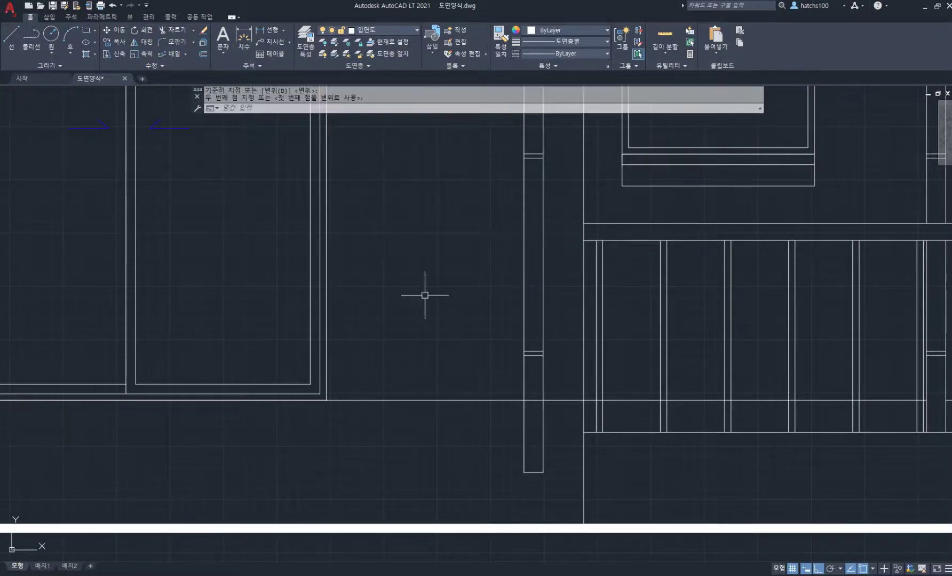
key(u)
key(space)
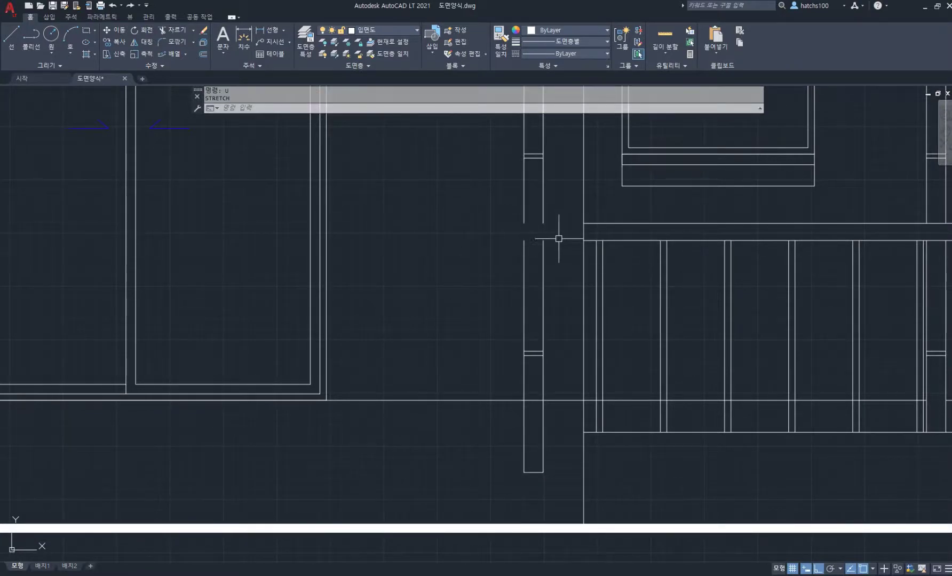
- Extend the downpipe's edges upwards across the handrail-height gap and from its upper end to the fascia's lower edge
key(space)
click(549, 246)
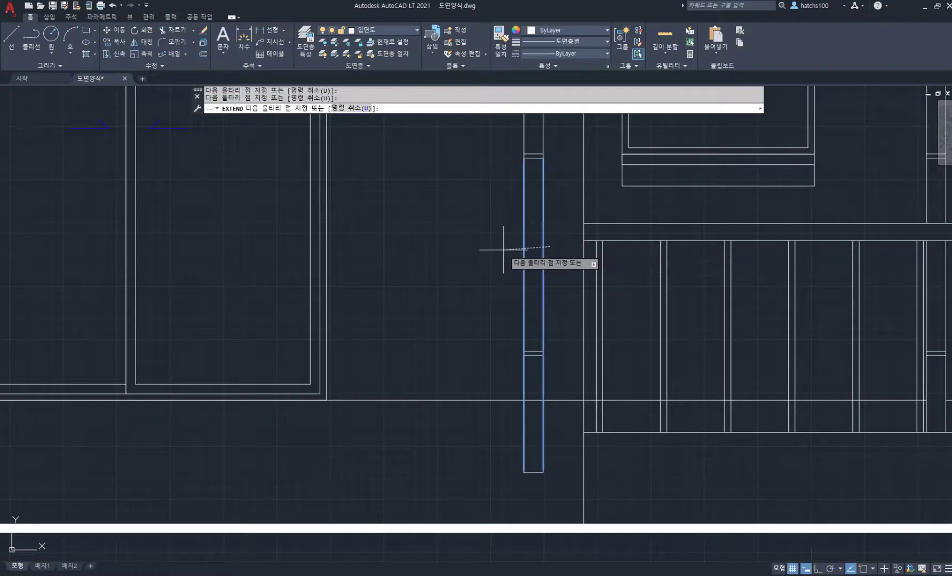
click(504, 249)
scroll(532, 263, down, 6)
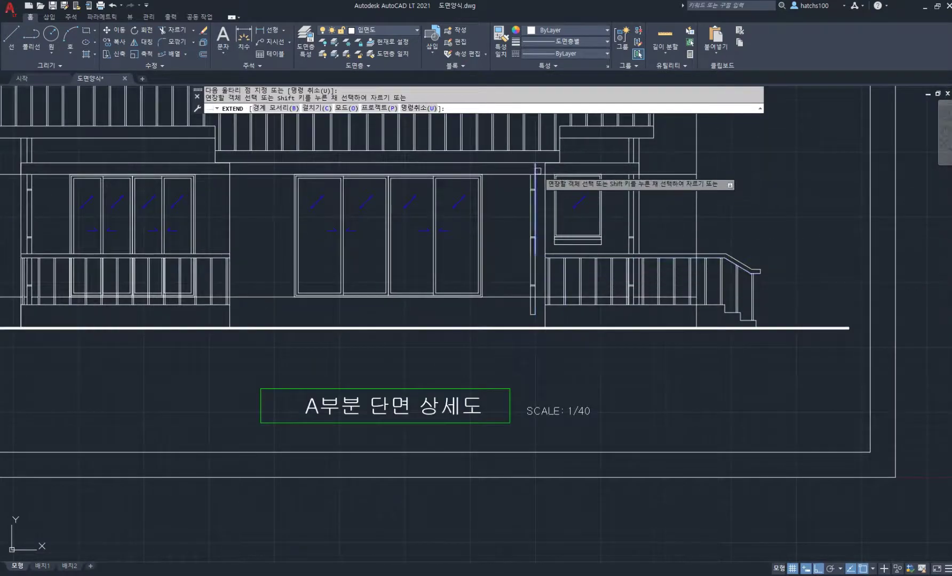
scroll(536, 178, up, 6)
click(550, 233)
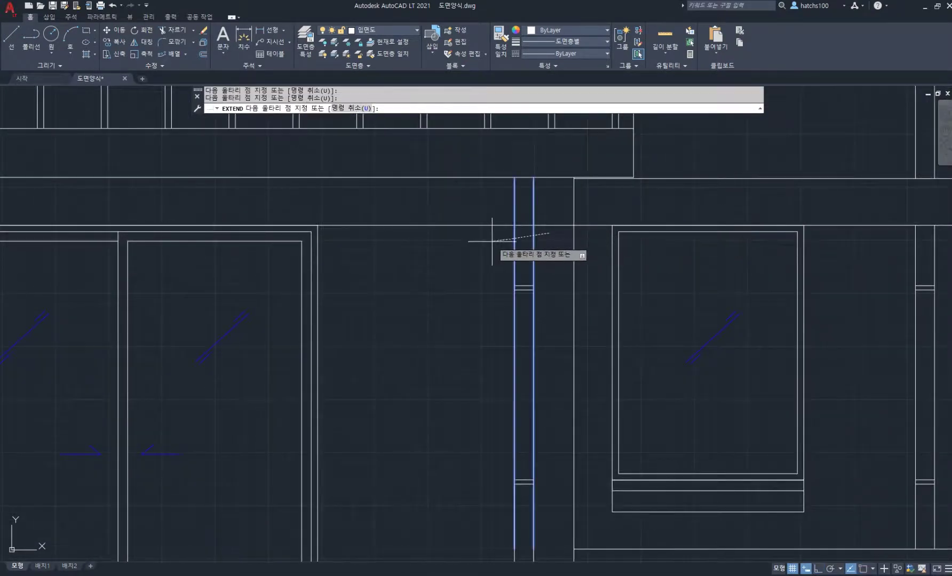
click(490, 242)
scroll(550, 238, down, 5)
key(space)
- Draw a 200 by 200 rectangle under the downpipe beside the right porch, starting at the ground line
scroll(544, 346, down, 3)
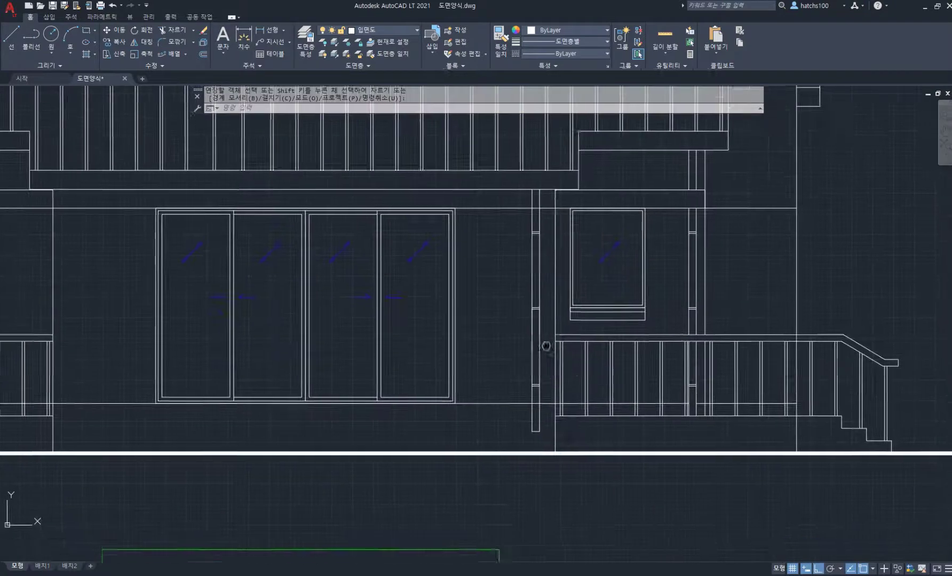
scroll(513, 390, up, 6)
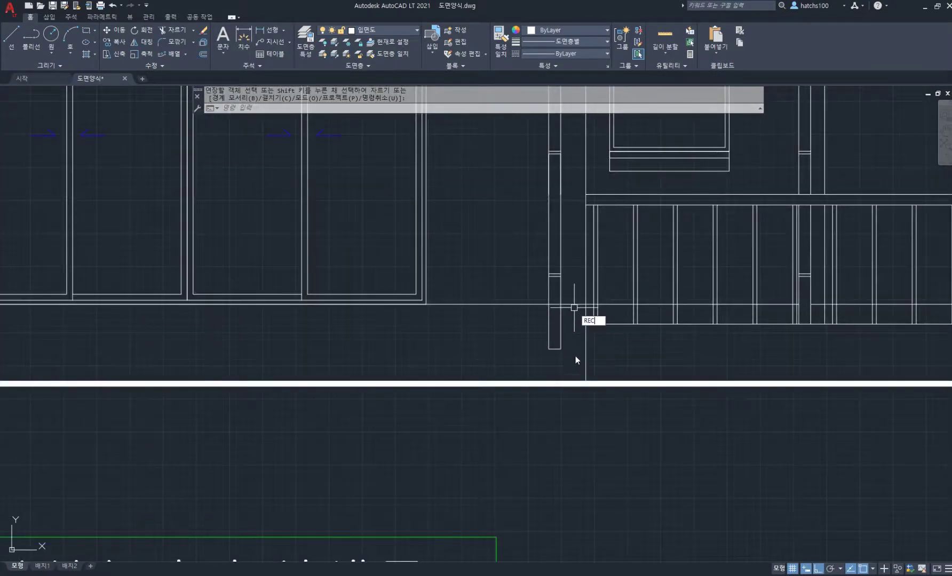
text(REC)
key(Return)
scroll(556, 363, up, 4)
click(526, 404)
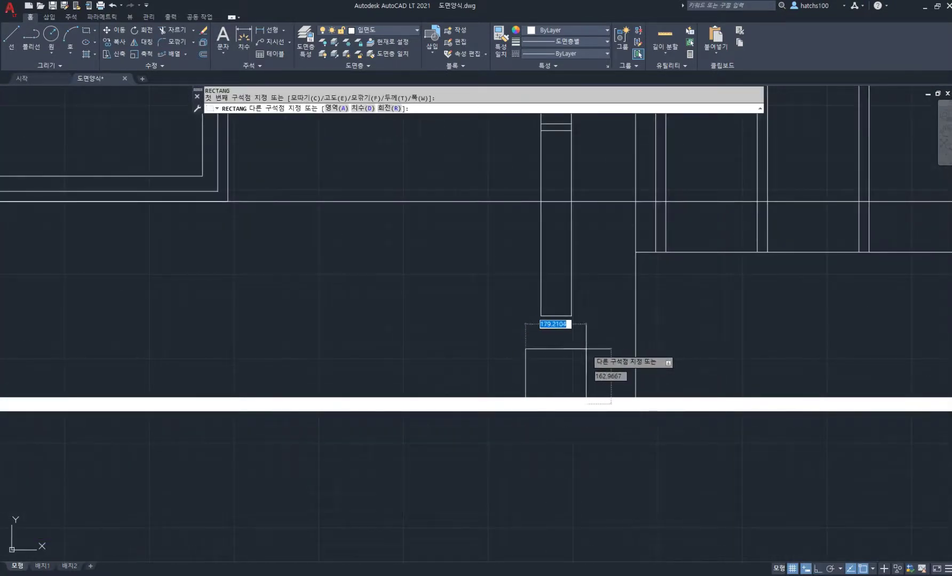
text(200)
key(Tab)
text(200)
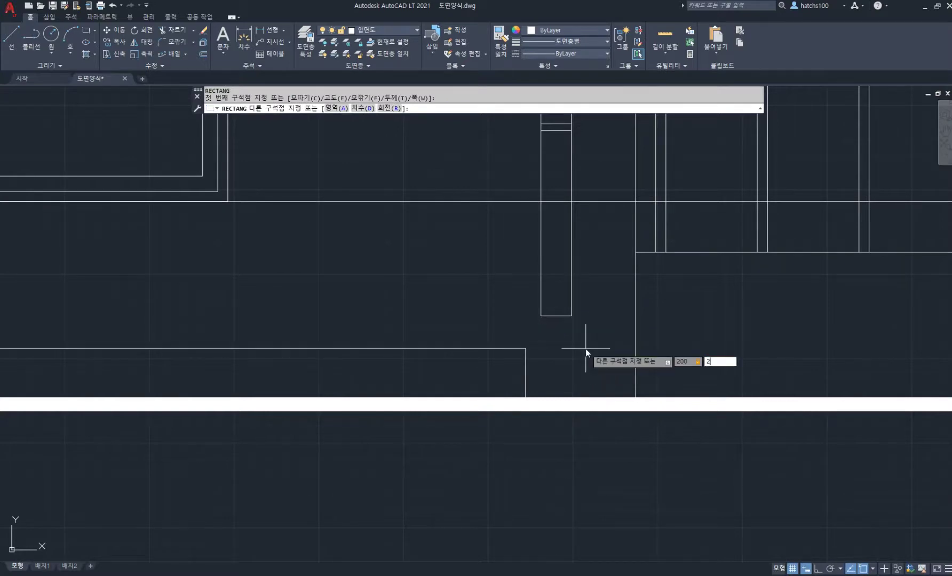
key(Return)
scroll(582, 361, up, 2)
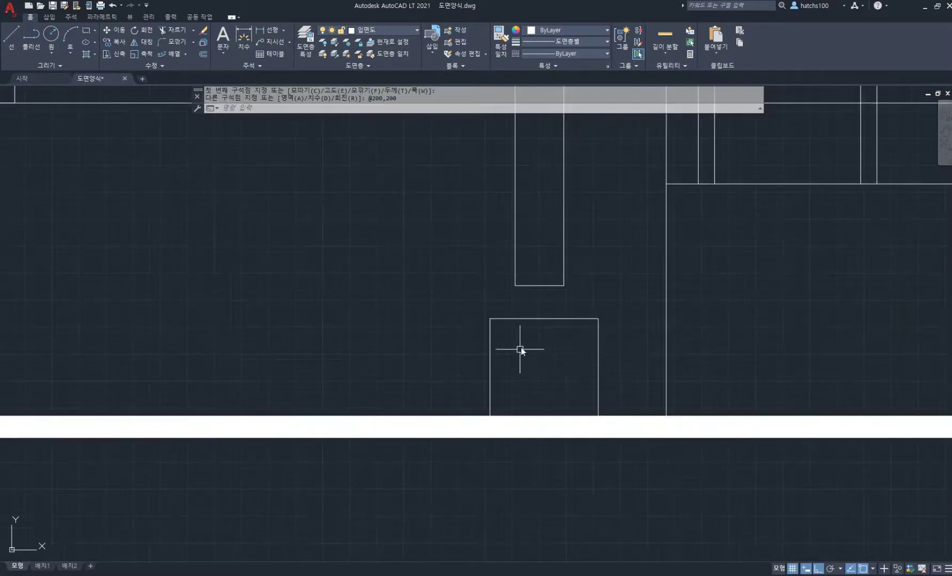
- Draw a horizontal line across the rectangle between the midpoints of its two sides
text(L)
key(Return)
click(490, 373)
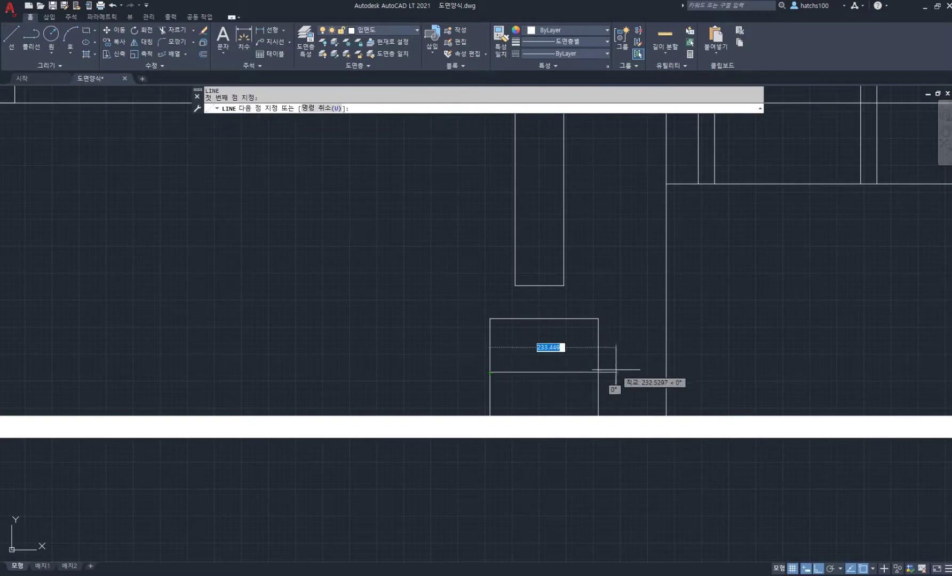
click(599, 373)
key(Return)
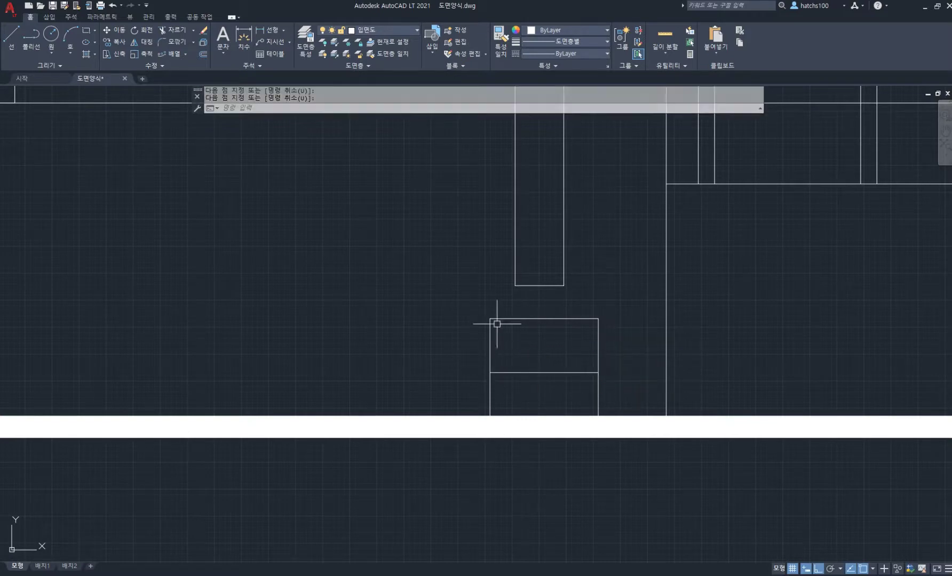
- Move the rectangle and its middle line slightly to the left, centring them under the downpipe
text(m)
key(Return)
click(463, 300)
click(618, 451)
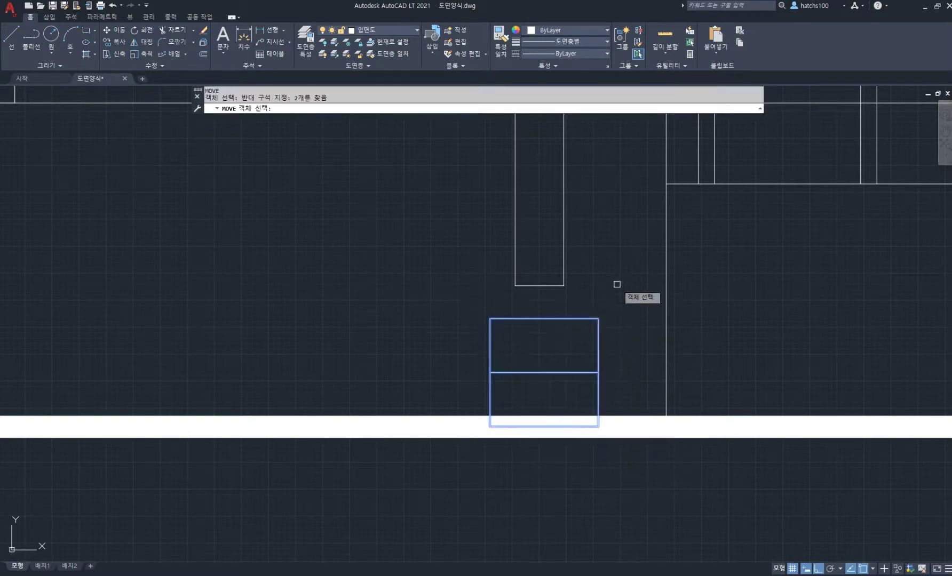
key(Return)
click(629, 283)
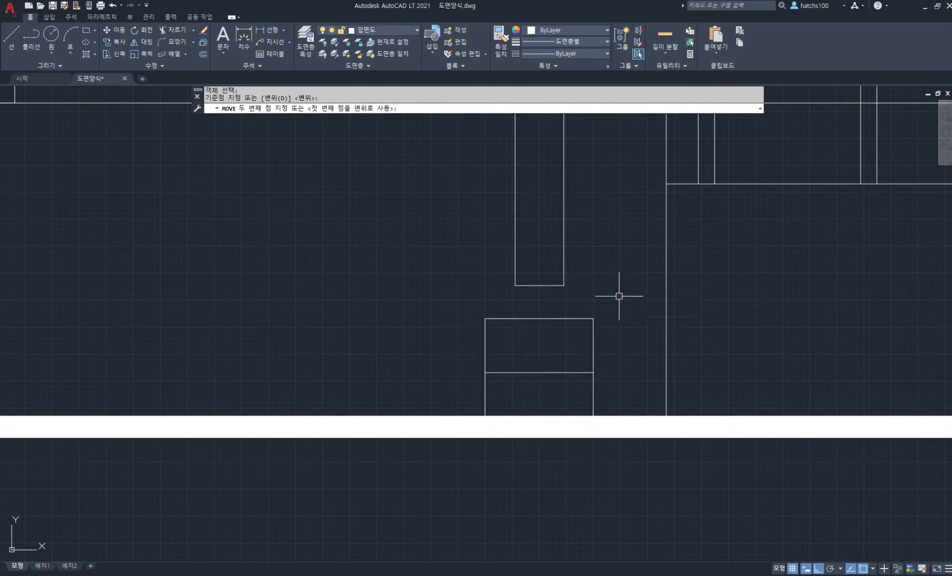
click(619, 297)
- Trim the horizontal wall and floor lines that pass behind the downpipe beside the right porch
scroll(619, 299, down, 2)
scroll(578, 338, down, 2)
scroll(579, 337, up, 2)
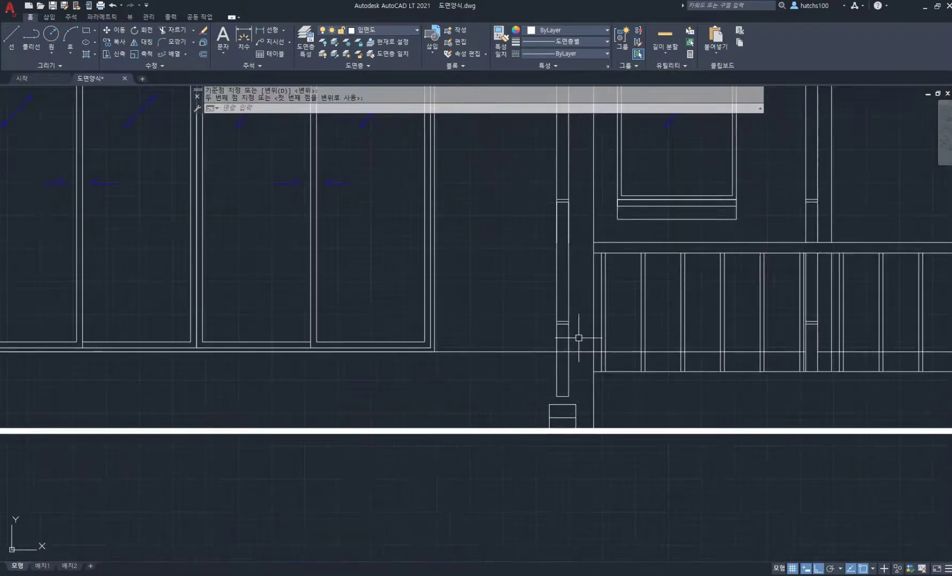
scroll(580, 329, down, 2)
scroll(582, 331, up, 2)
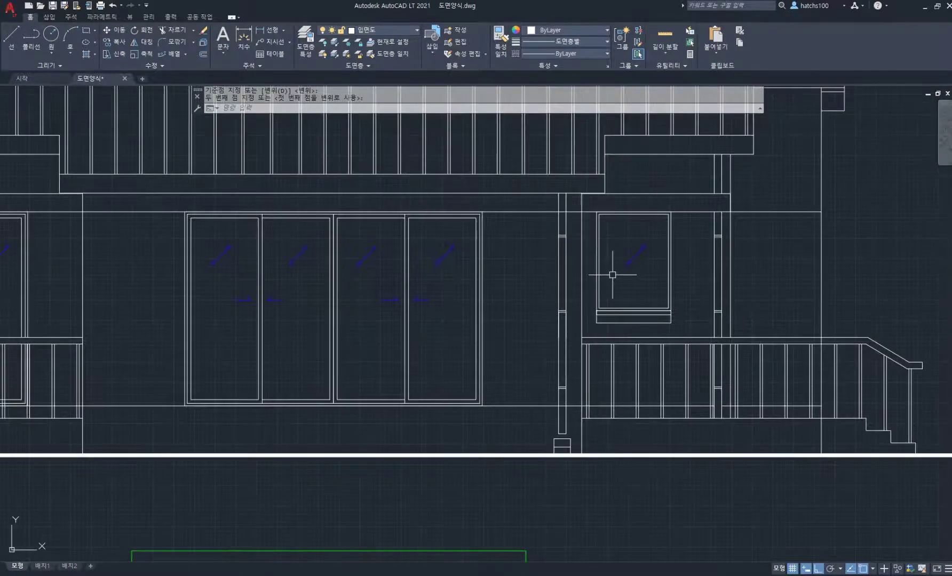
key(Return)
scroll(566, 204, up, 2)
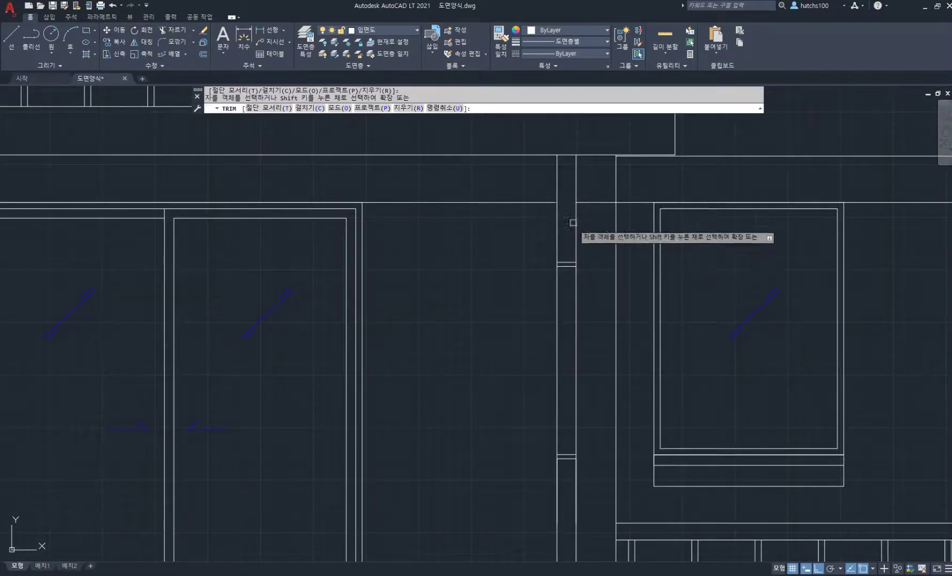
scroll(589, 355, down, 2)
scroll(589, 355, down, 2)
scroll(582, 358, up, 3)
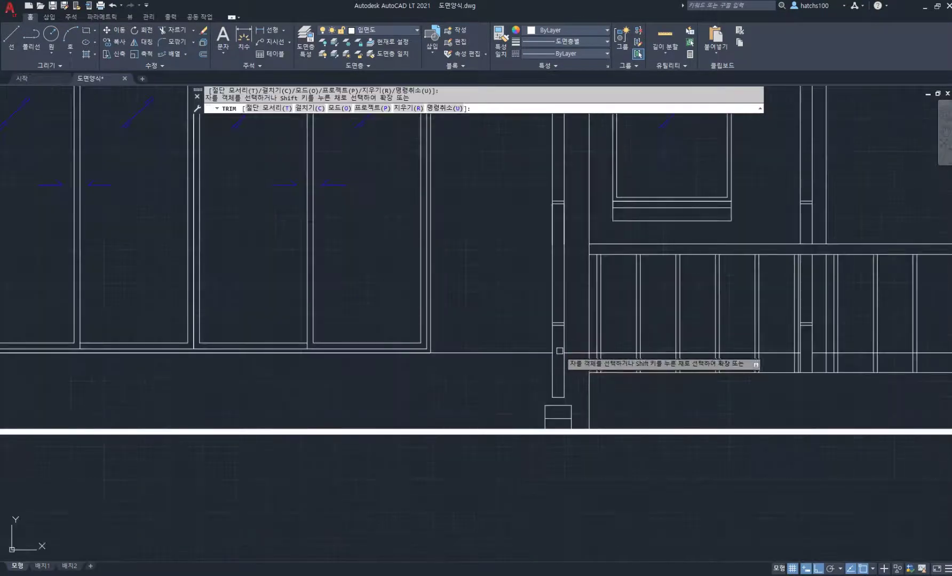
scroll(600, 328, down, 3)
key(Return)
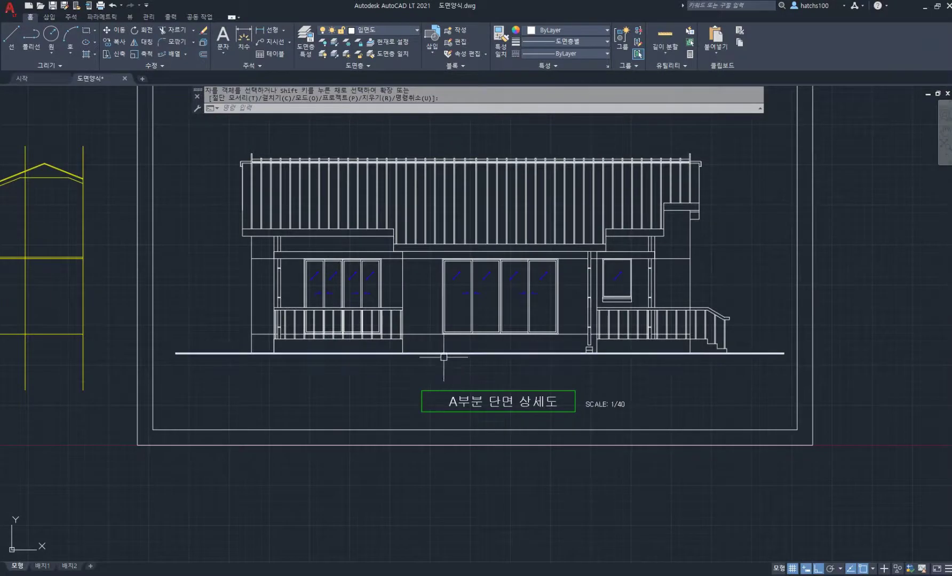
- Turn on all layers of the drawing
middle_drag(418, 362, 496, 408)
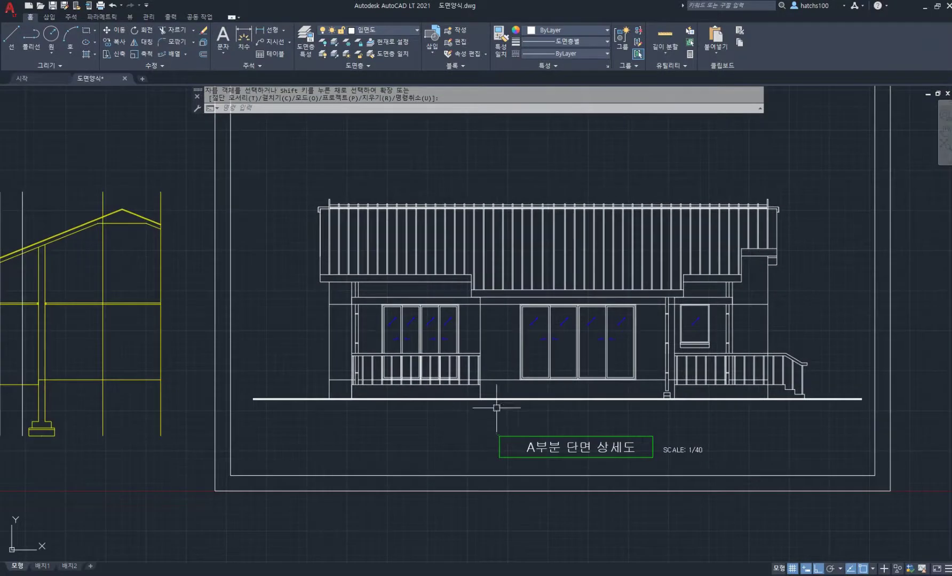
click(323, 54)
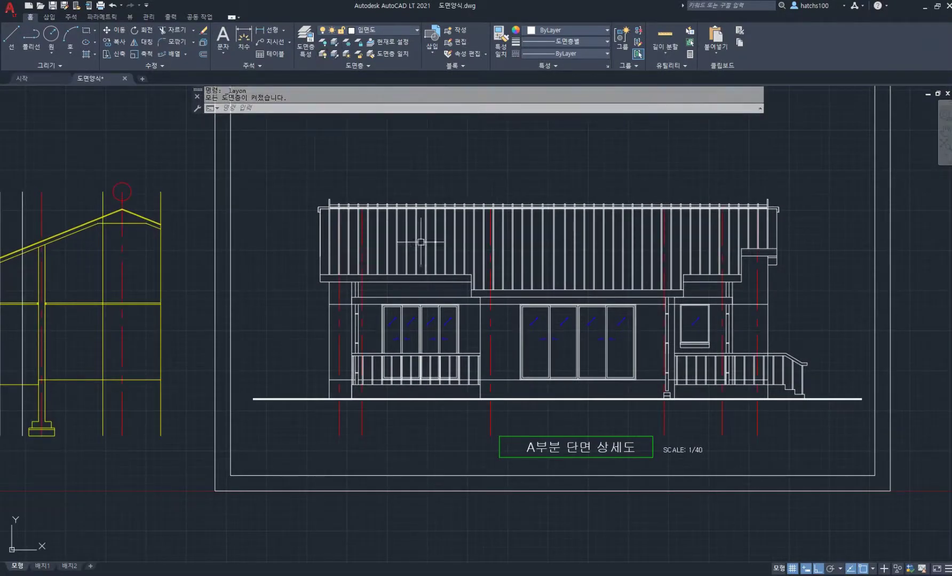
scroll(448, 288, down, 4)
middle_drag(449, 287, 445, 343)
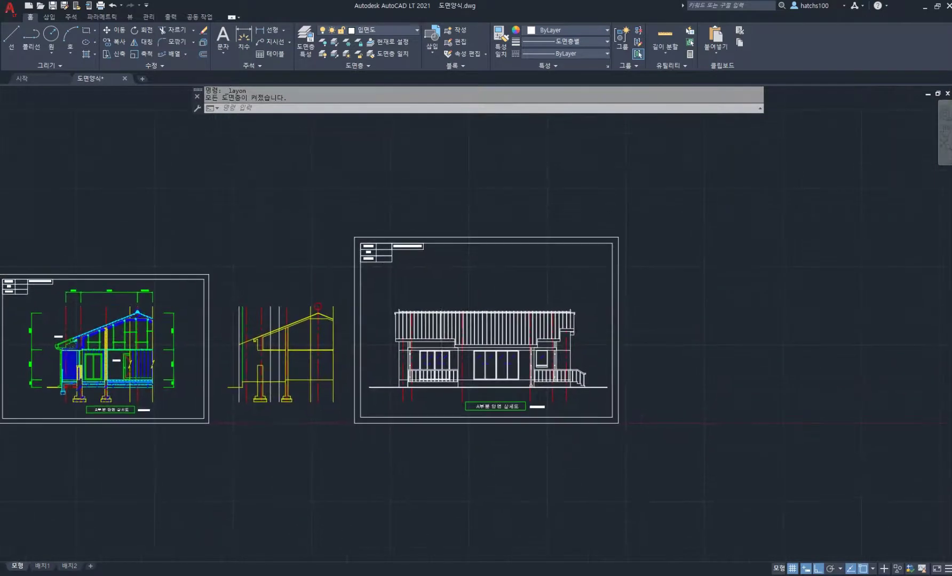
- Move the whole elevation with its centrelines and title slightly up and to the left within the sheet frame
scroll(447, 330, up, 2)
click(685, 459)
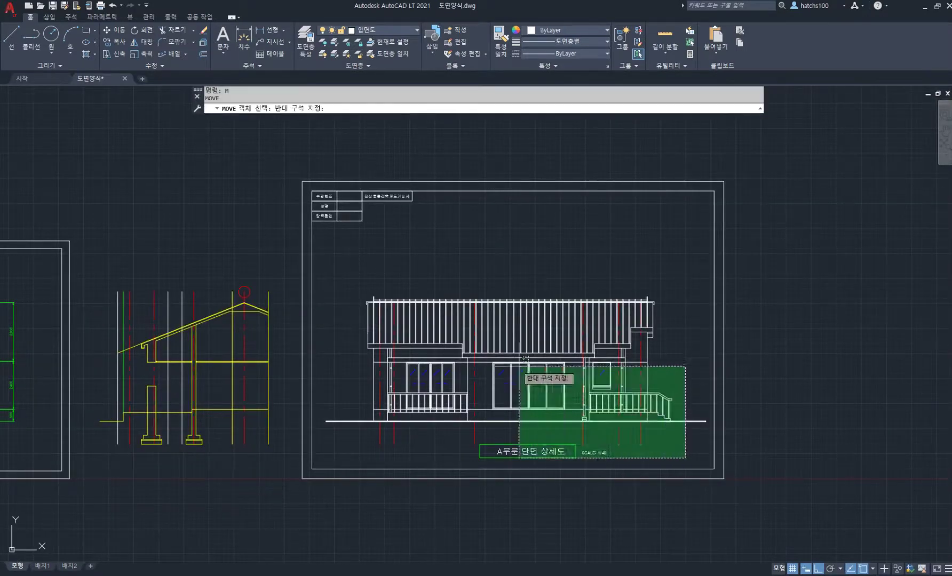
click(323, 240)
text(m)
key(Return)
click(589, 261)
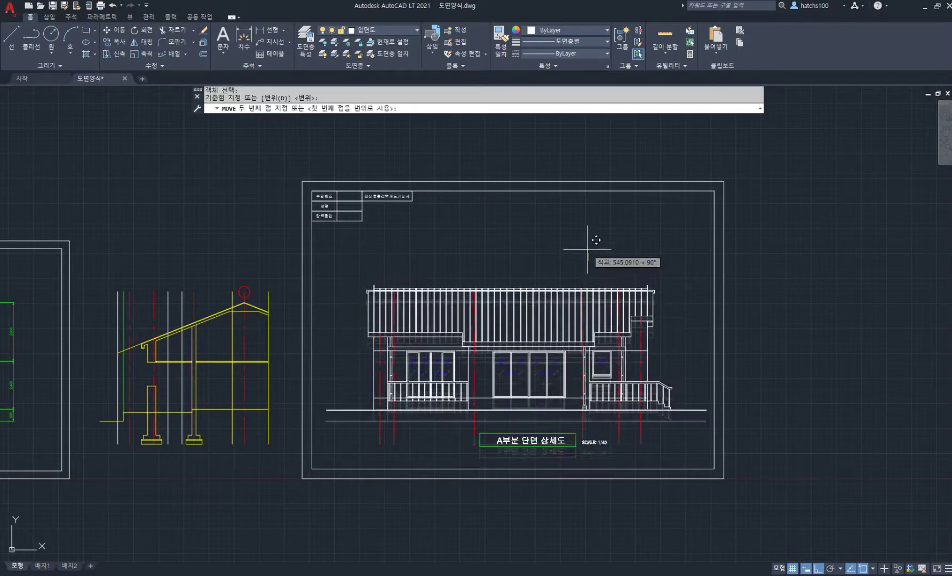
key(F8)
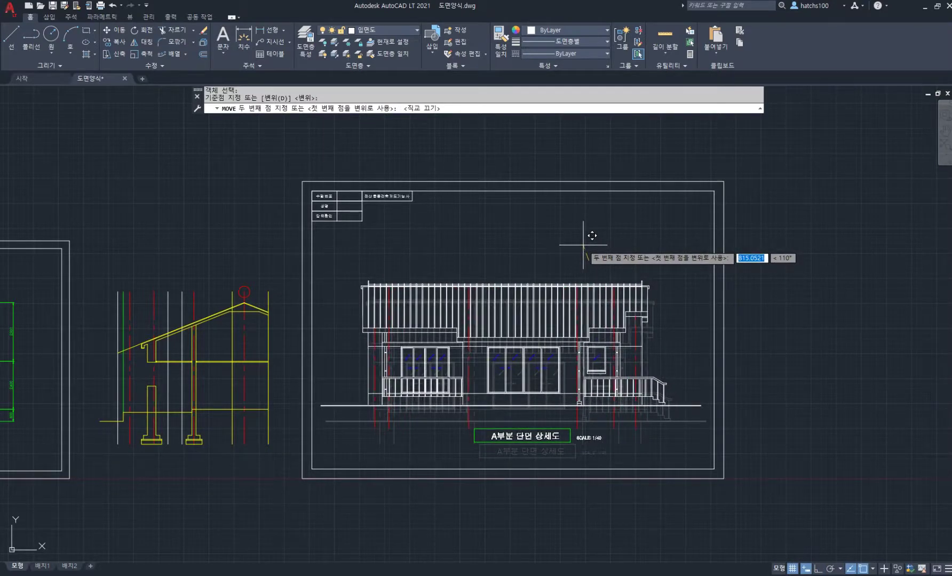
click(590, 241)
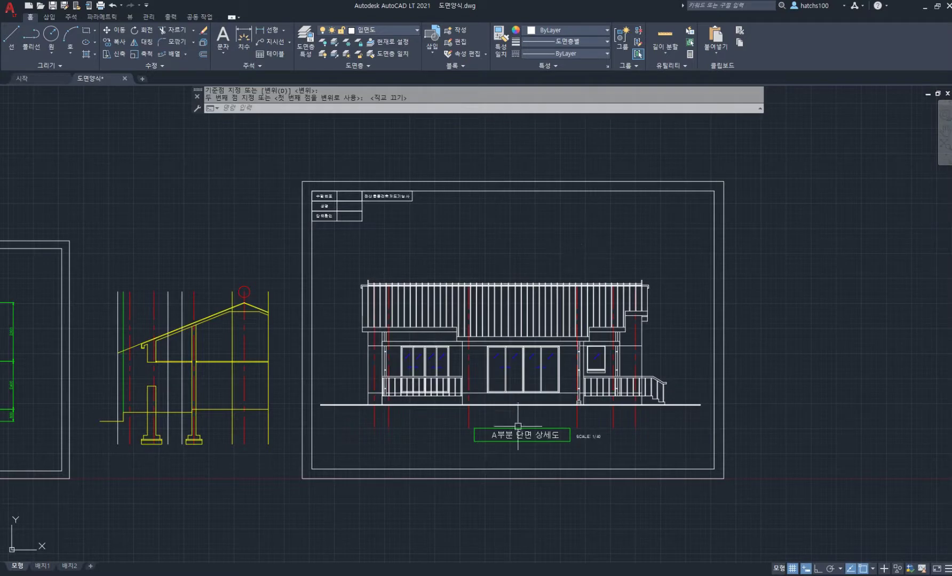
- Move the drawing title box and scale text slightly up and to the left, closer to the ground line
scroll(517, 435, up, 2)
text(m)
key(space)
click(635, 460)
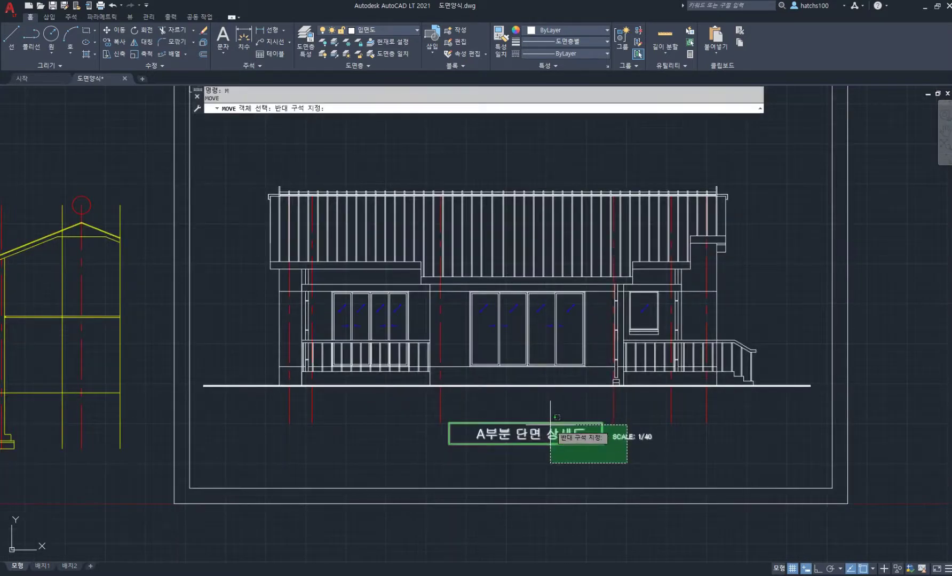
click(553, 430)
key(space)
click(697, 455)
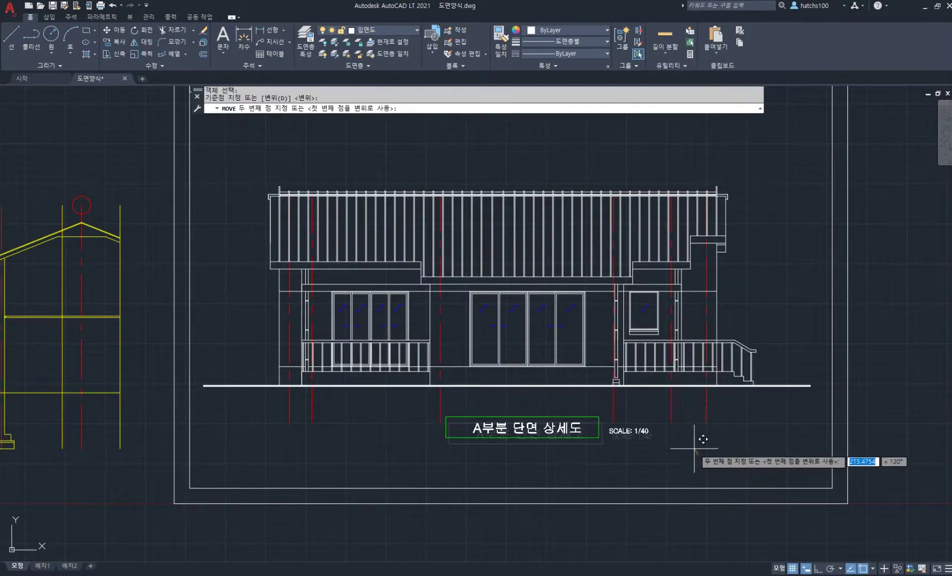
click(695, 448)
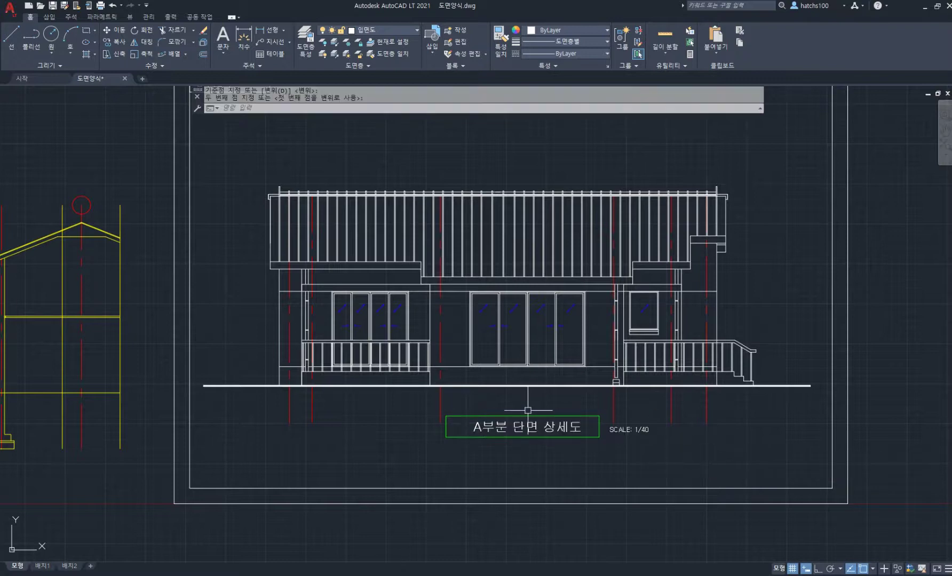
- Switch to the floor plan PDF in Acrobat Reader and highlight the chimney outline in the corner between the kitchen and bathroom
scroll(528, 410, down, 2)
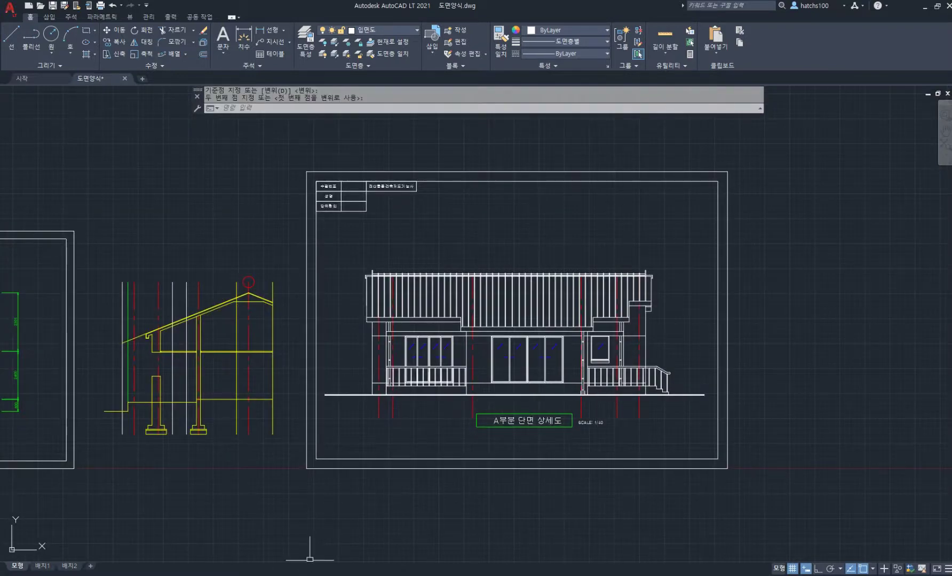
click(321, 575)
scroll(458, 342, down, 1)
ctrl+scroll(276, 332, down, 2)
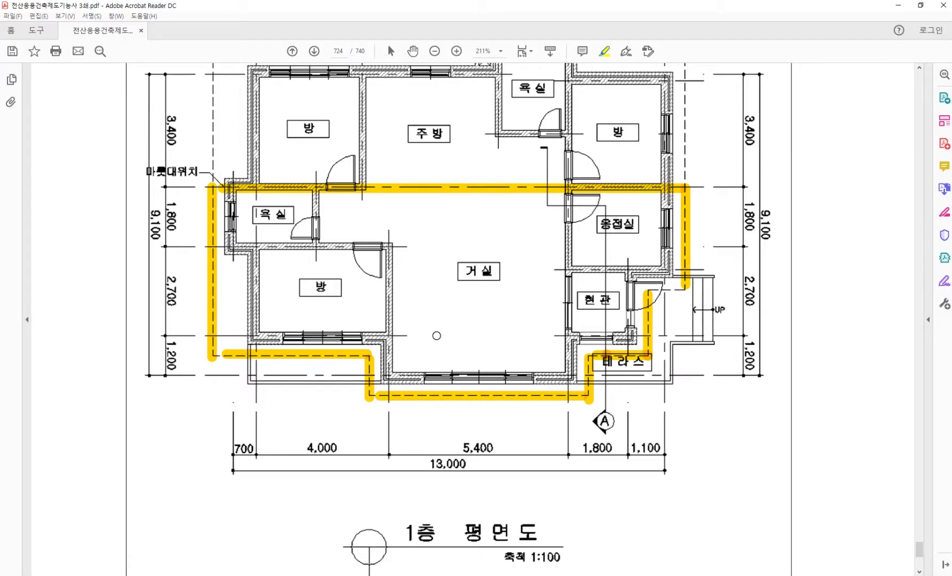
scroll(436, 336, up, 3)
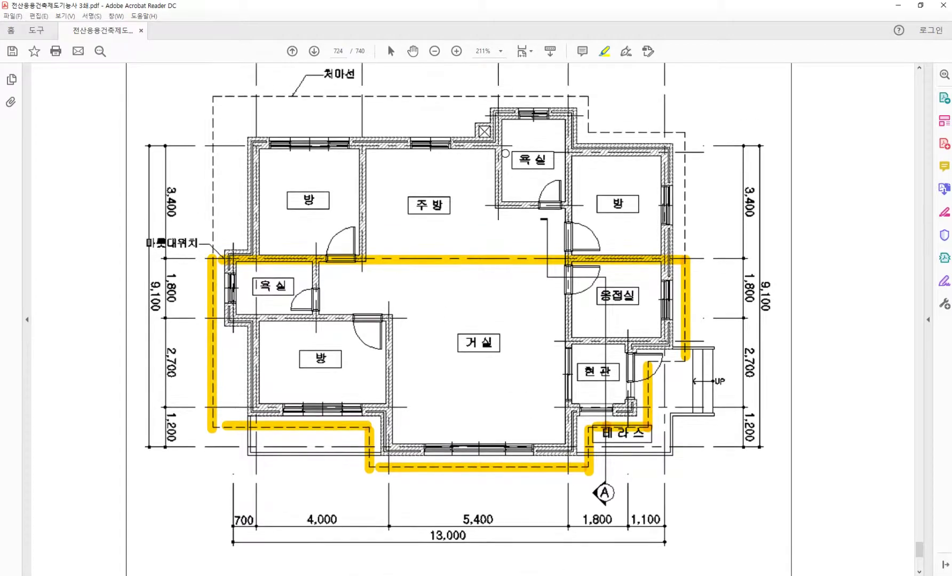
mouse_move(491, 127)
mouse_down()
mouse_move(476, 126)
mouse_move(475, 143)
mouse_up()
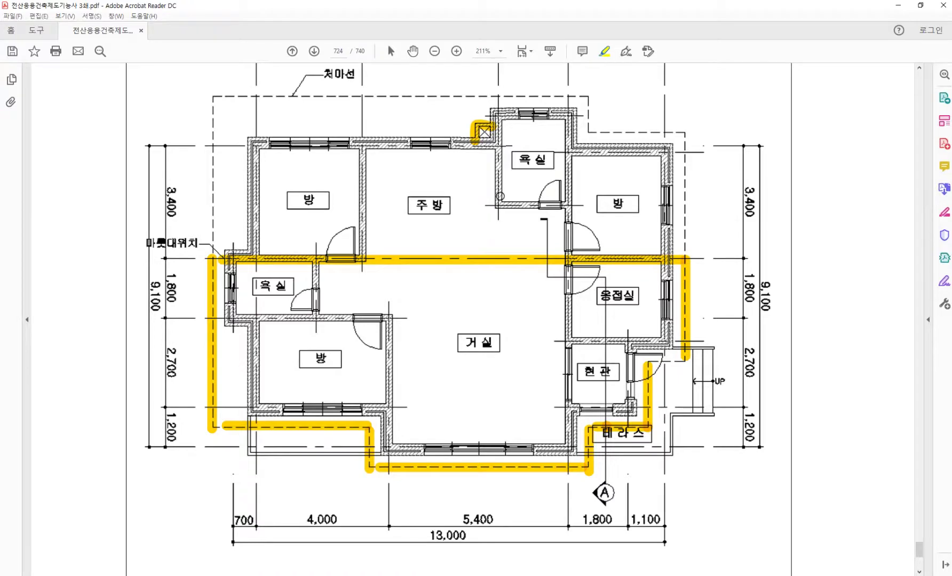
scroll(500, 196, up, 1)
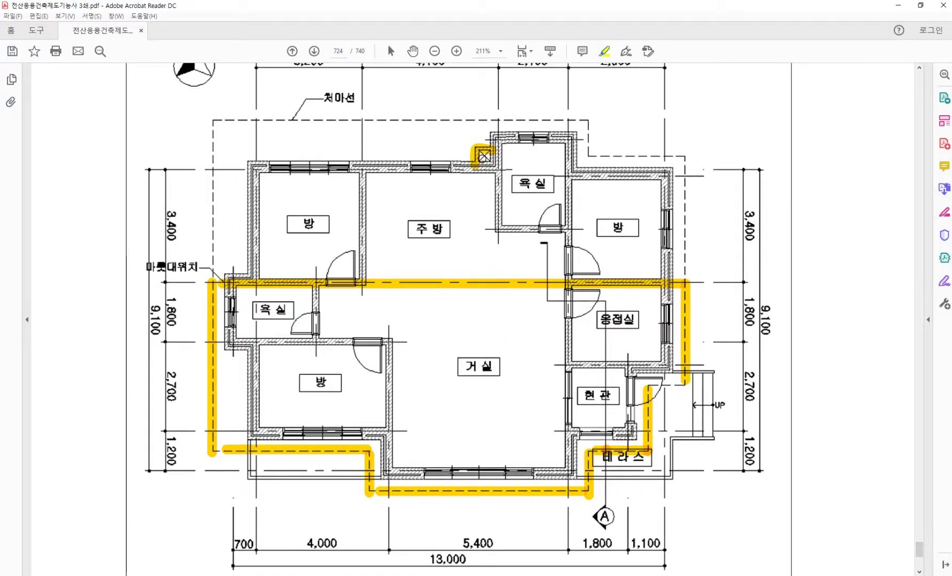
ctrl+scroll(485, 158, up, 3)
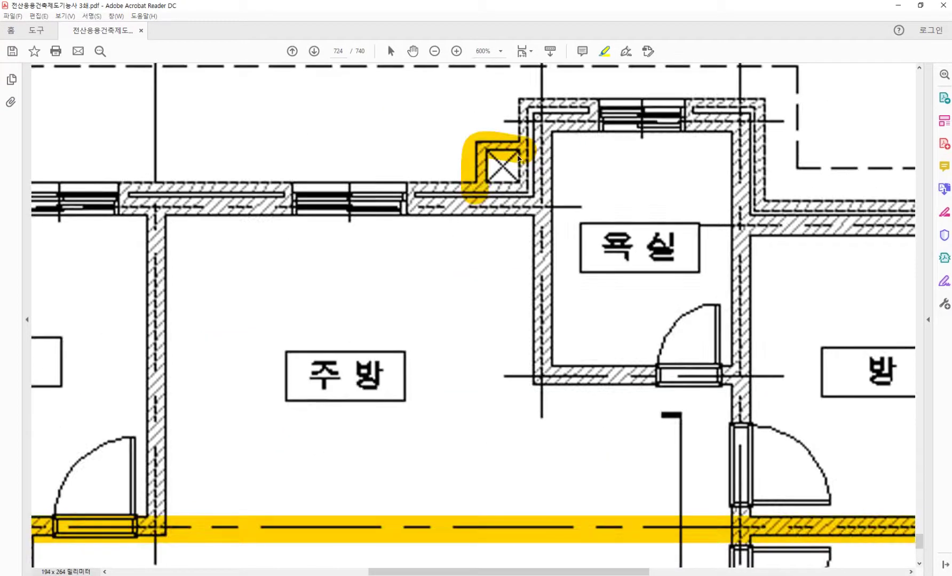
ctrl+scroll(519, 159, down, 3)
ctrl+scroll(503, 217, up, 1)
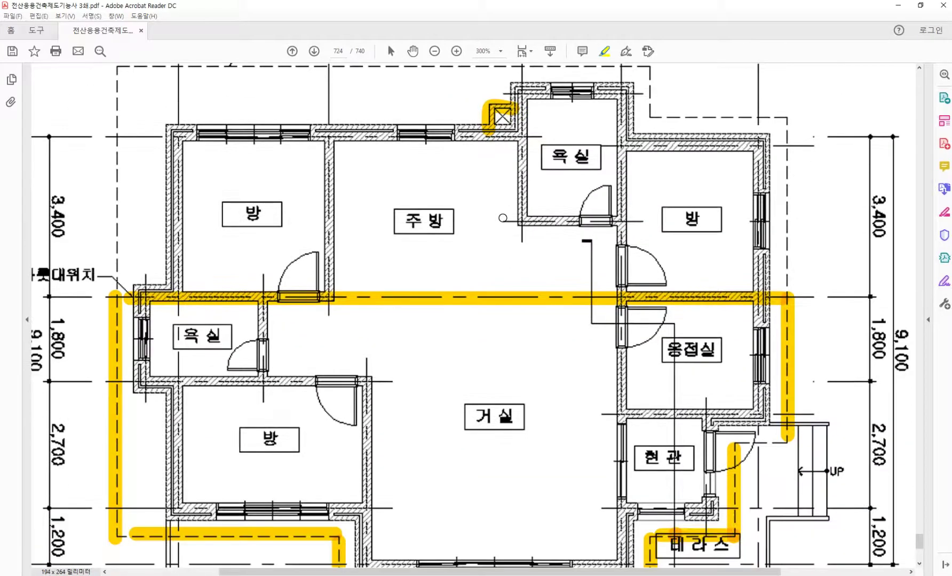
scroll(502, 218, down, 1)
ctrl+scroll(497, 216, down, 1)
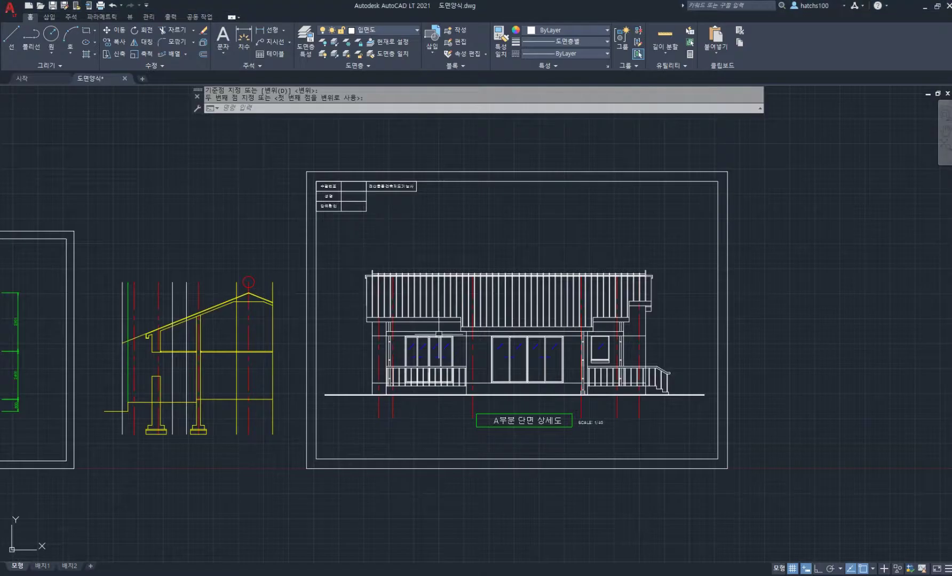
- Switch back to AutoCAD and draw the chimney's sides and top edge above the roof ridge, 600 wide and about 250 tall
scroll(516, 262, up, 4)
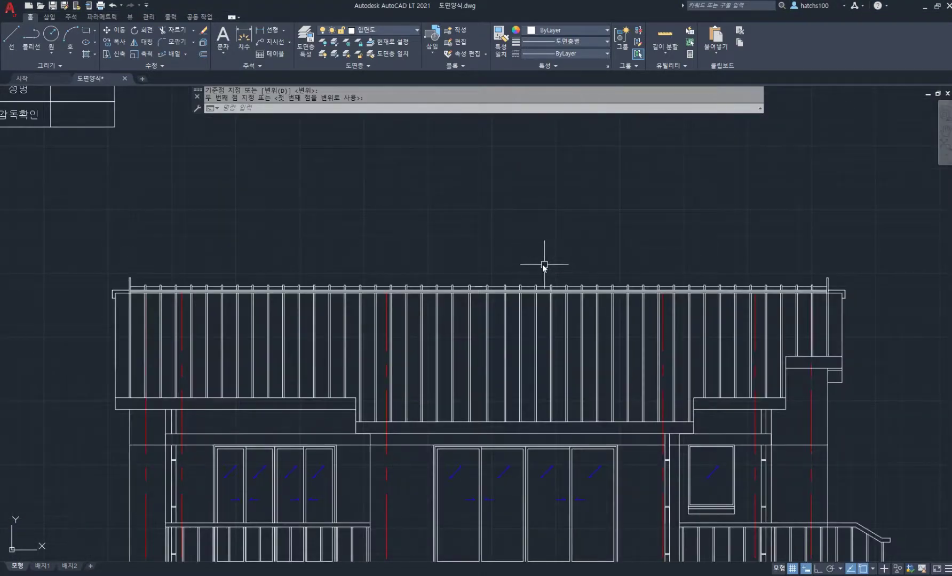
text(l)
key(Return)
scroll(555, 280, up, 6)
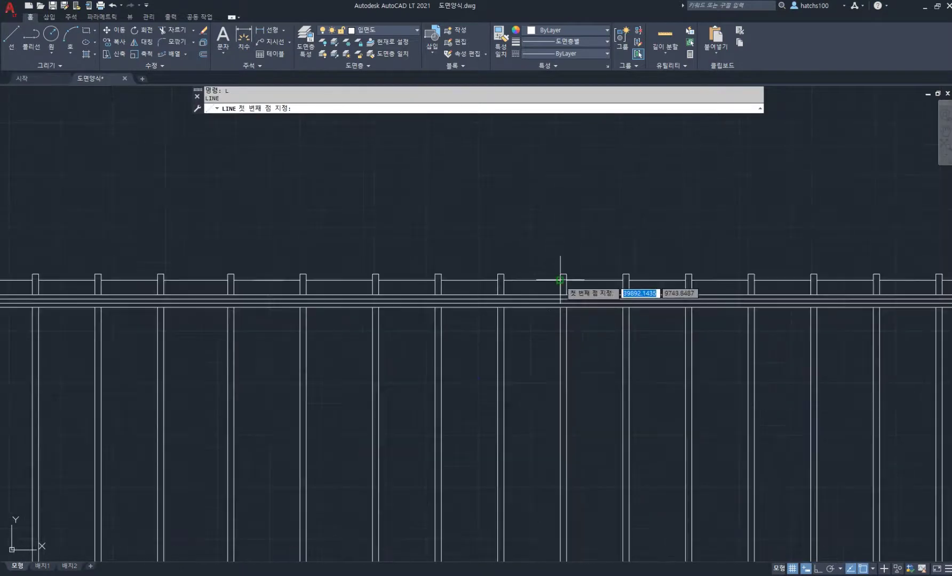
click(560, 279)
key(F8)
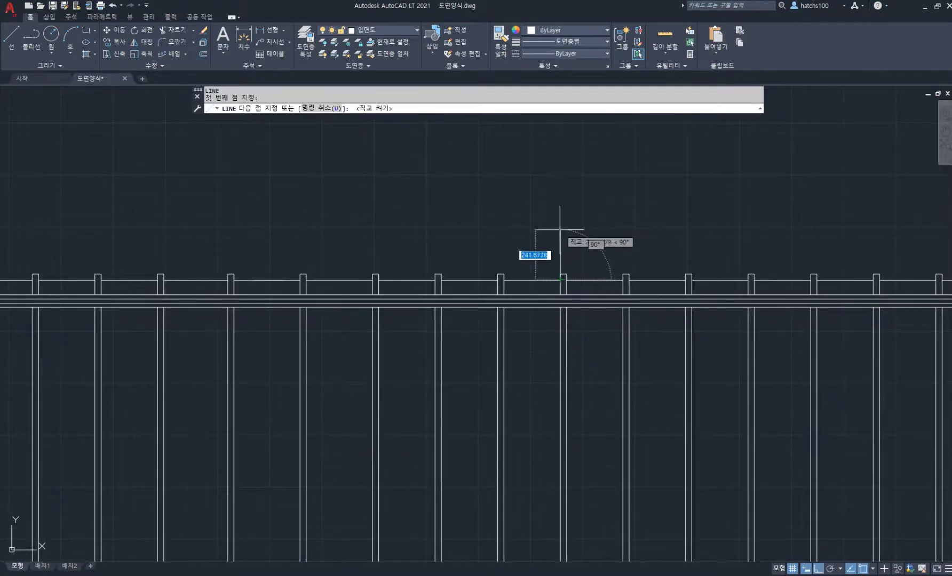
click(562, 227)
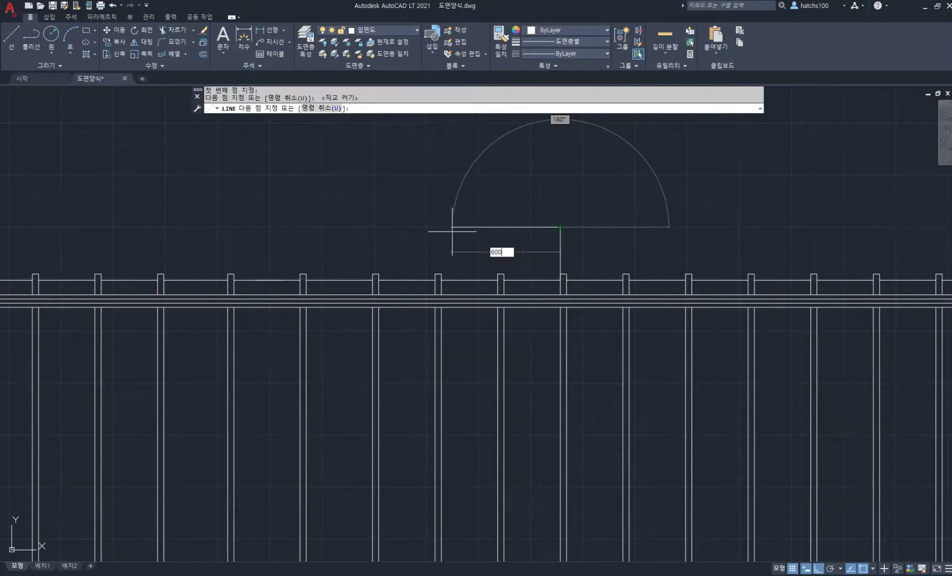
key(Return)
click(435, 279)
key(Return)
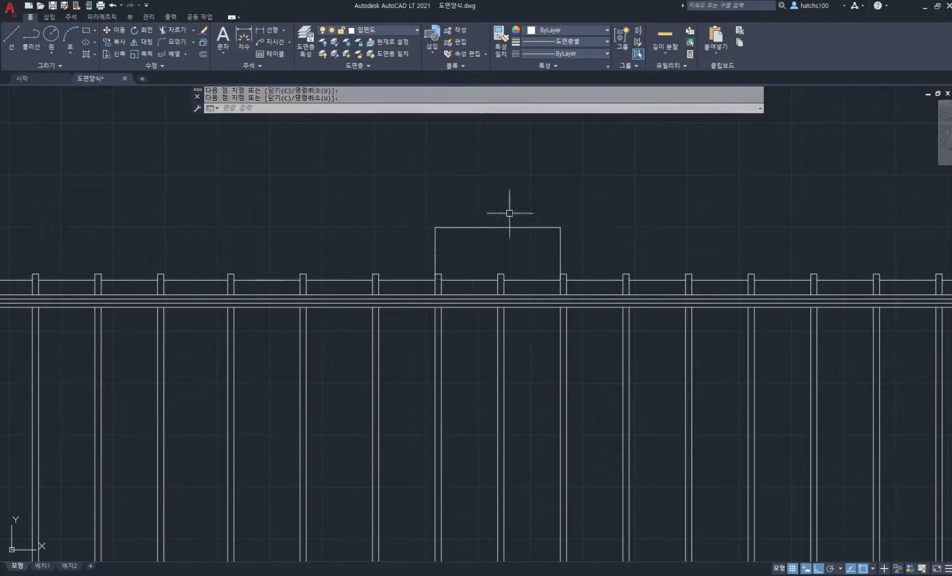
- Draw a rectangular cap on the chimney, about 700 wide and 40 tall, overhanging both sides
text(REC)
key(Return)
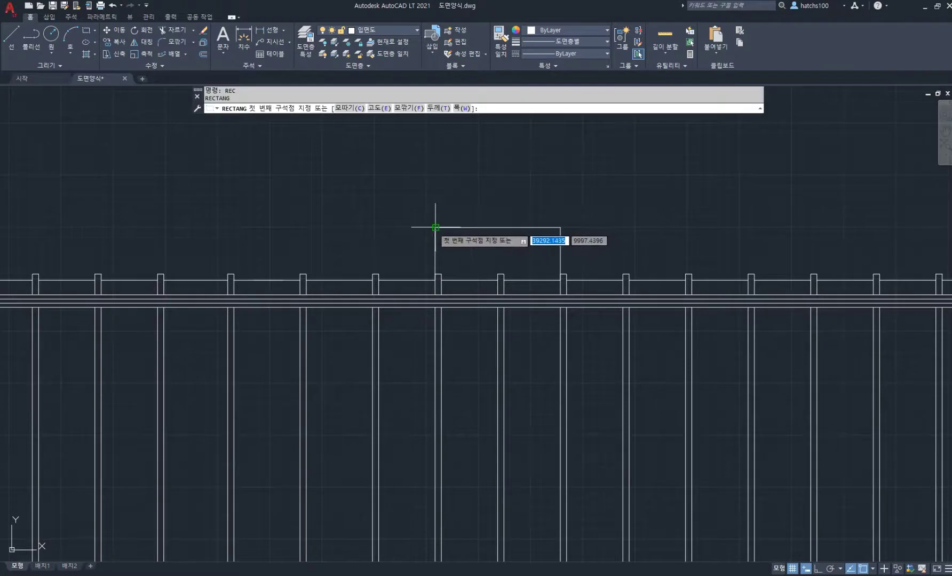
scroll(437, 224, up, 3)
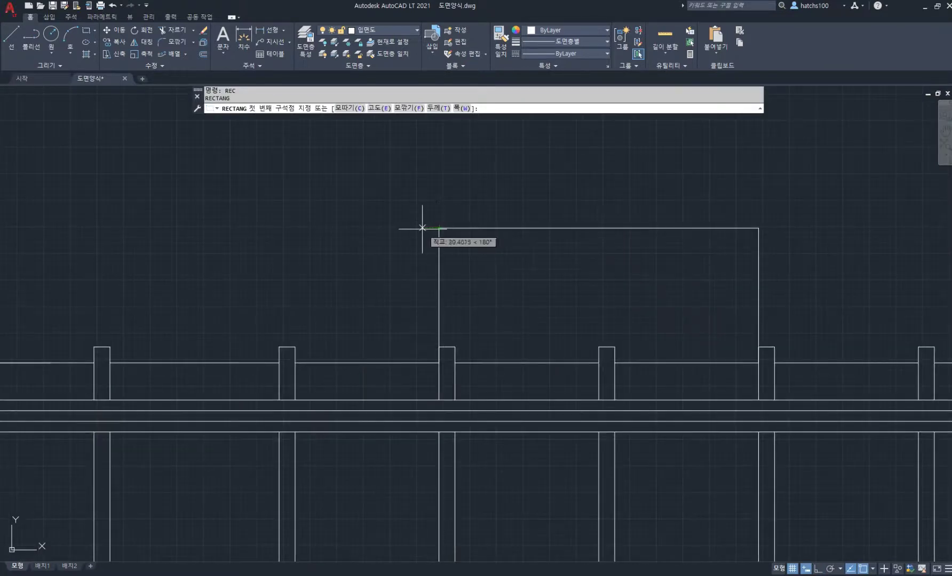
click(412, 228)
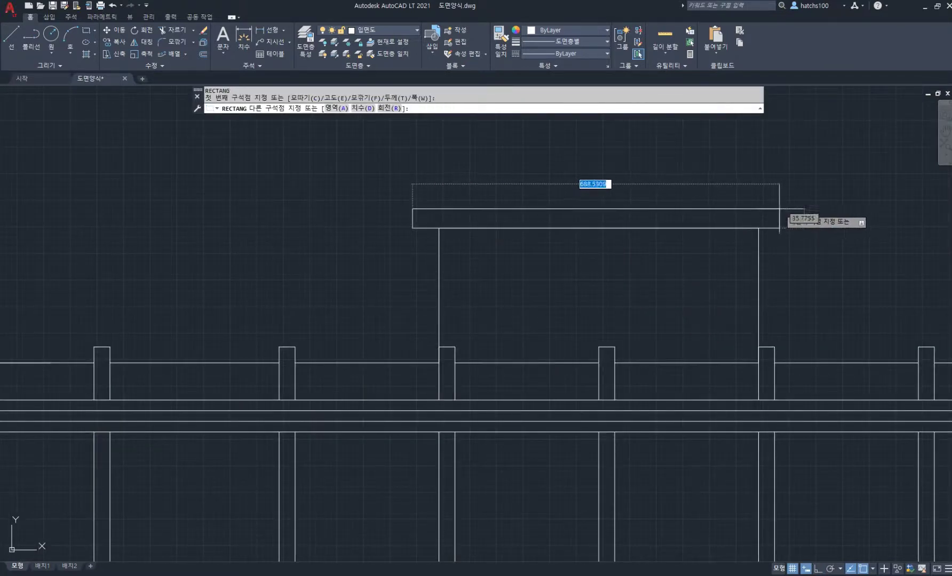
click(788, 208)
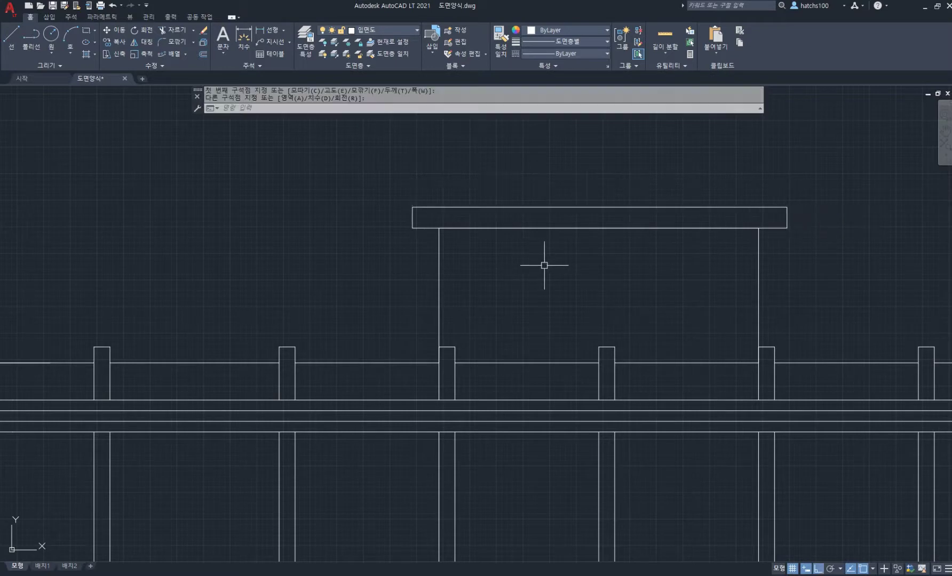
- Draw a small rectangular opening in the middle of the chimney, directly under the cap
text(REC)
key(Return)
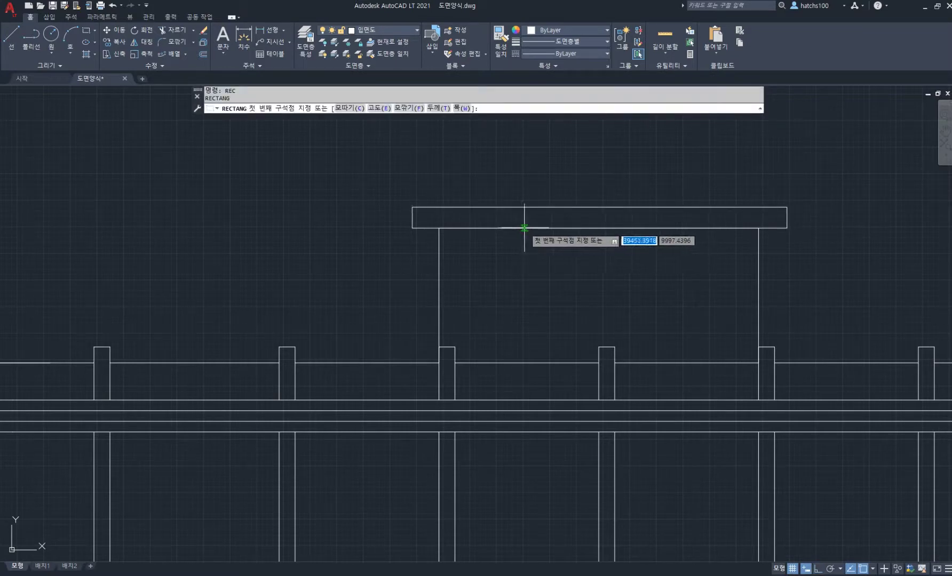
click(525, 229)
click(677, 296)
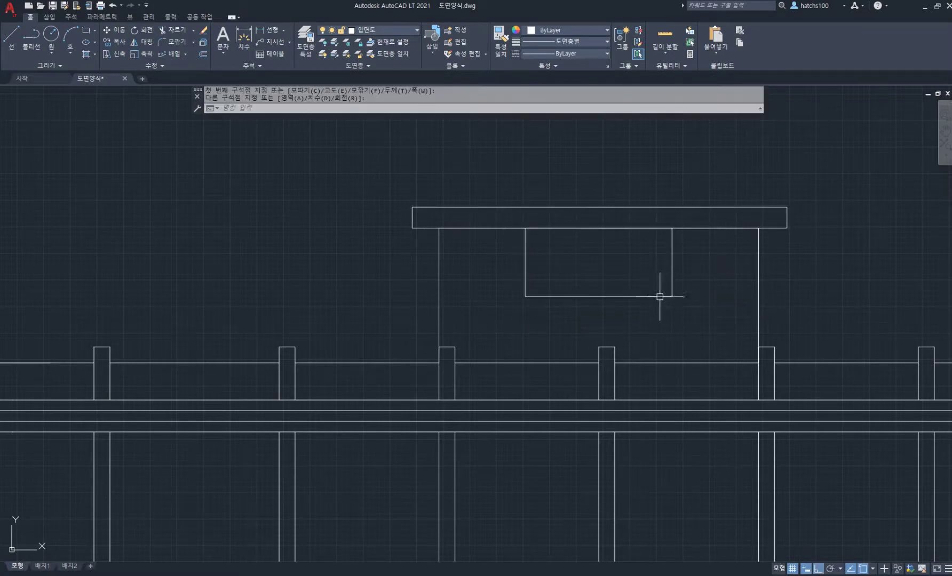
scroll(677, 320, down, 5)
middle_drag(684, 329, 616, 291)
scroll(555, 274, down, 3)
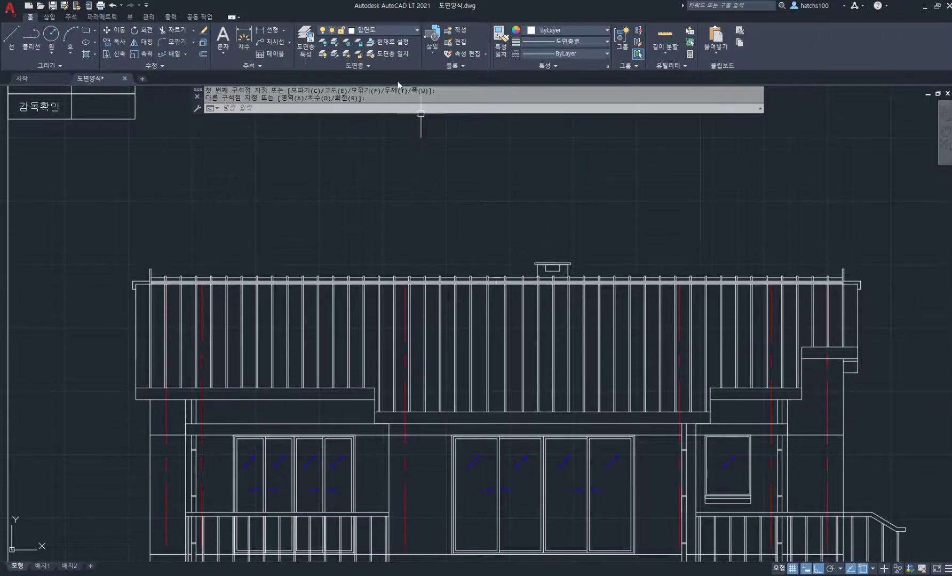
- Make the 해치 layer current and start a hatch in the chimney body around its small opening
click(386, 32)
click(374, 127)
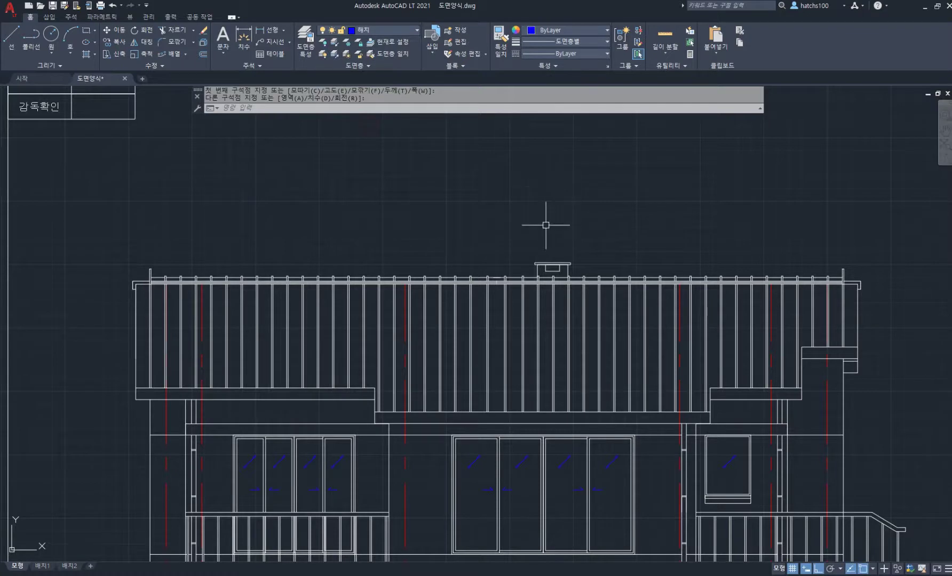
scroll(549, 221, up, 2)
text(h)
key(Return)
click(569, 299)
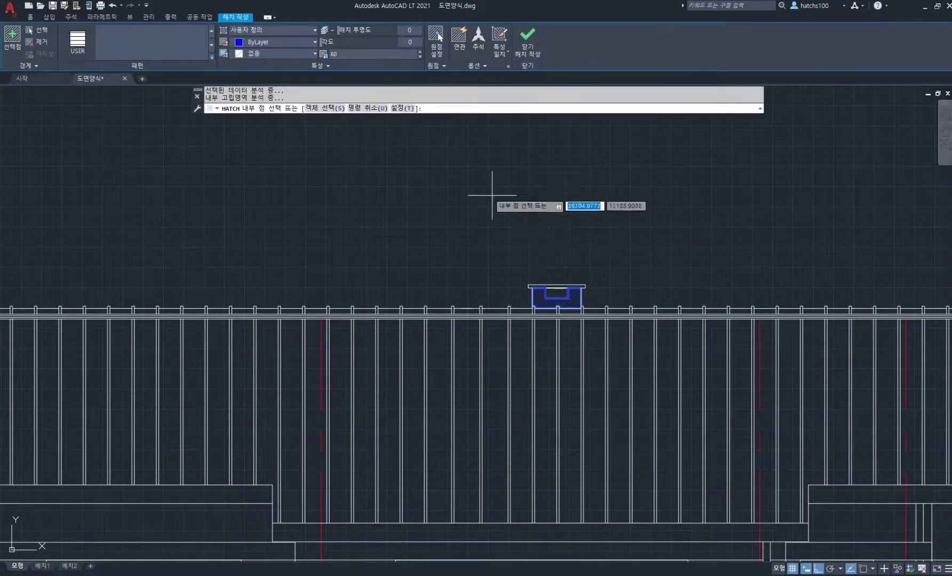
scroll(387, 155, up, 2)
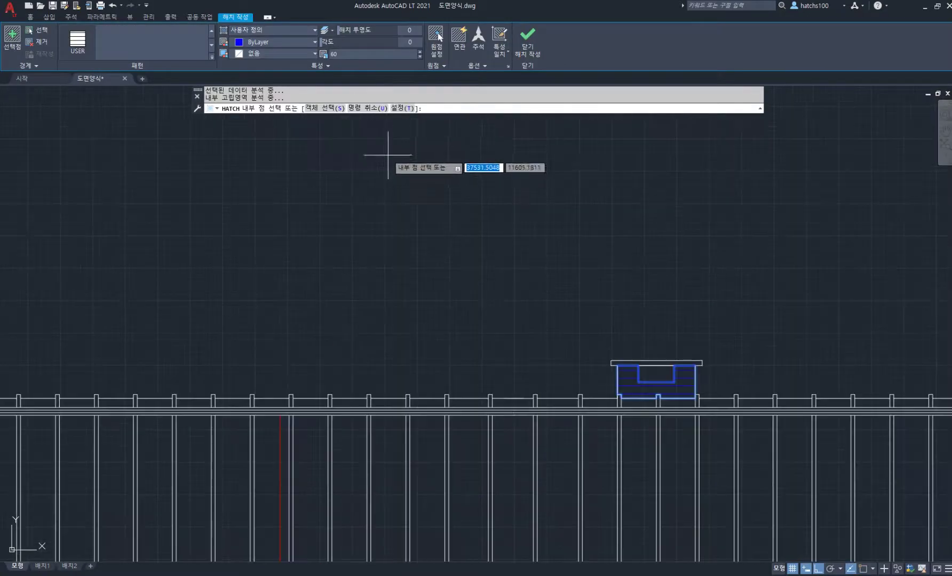
- Change the chimney hatch to the AR-B816 brick pattern at scale 0.3 and finish the hatch
click(279, 32)
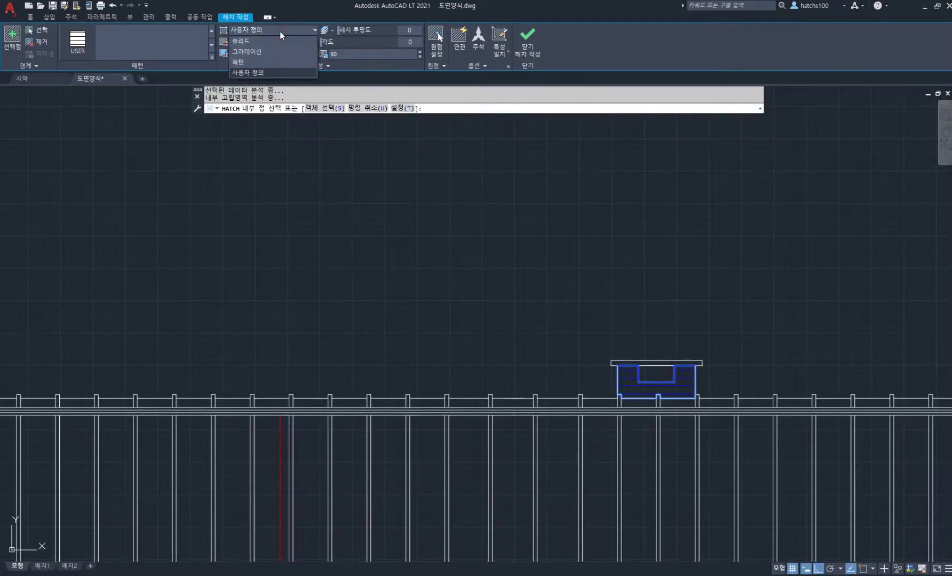
click(266, 62)
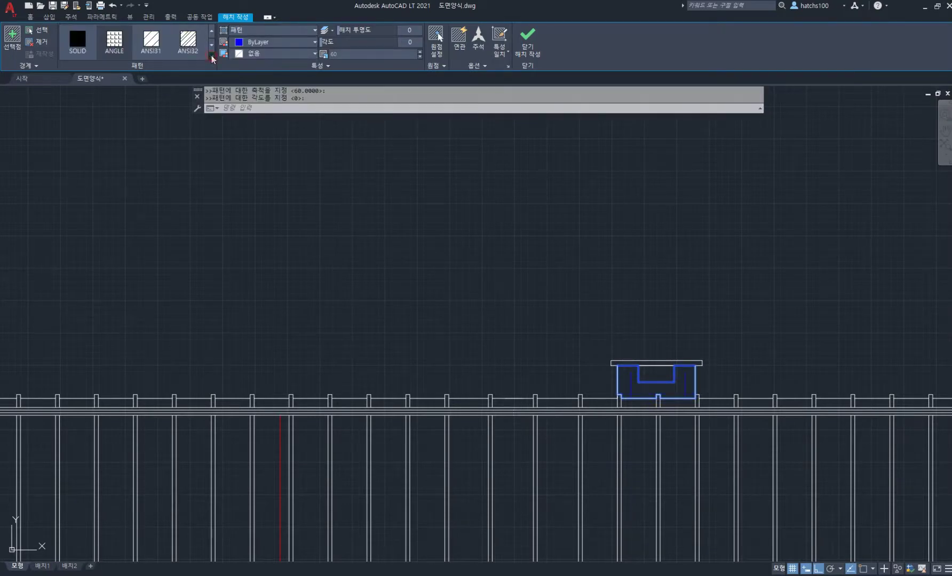
click(212, 58)
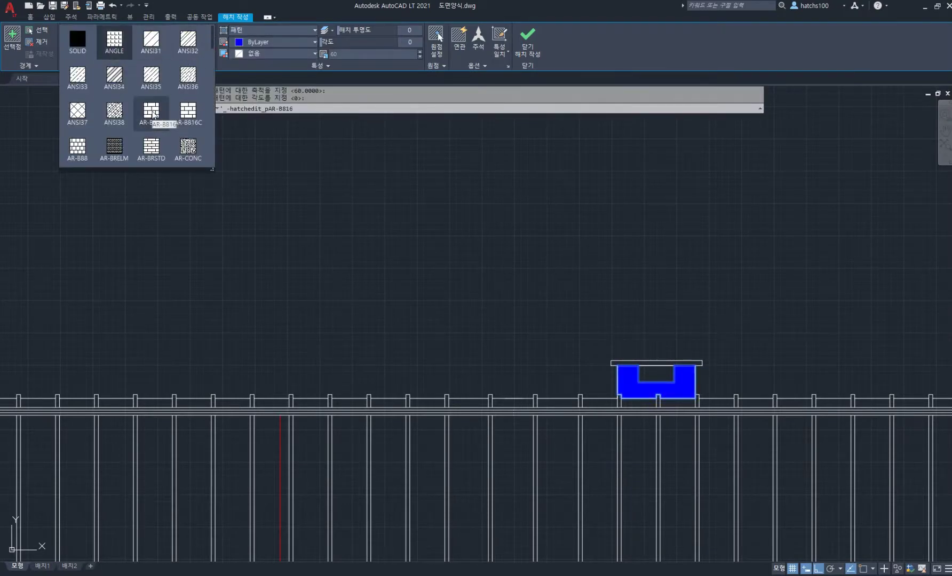
click(152, 112)
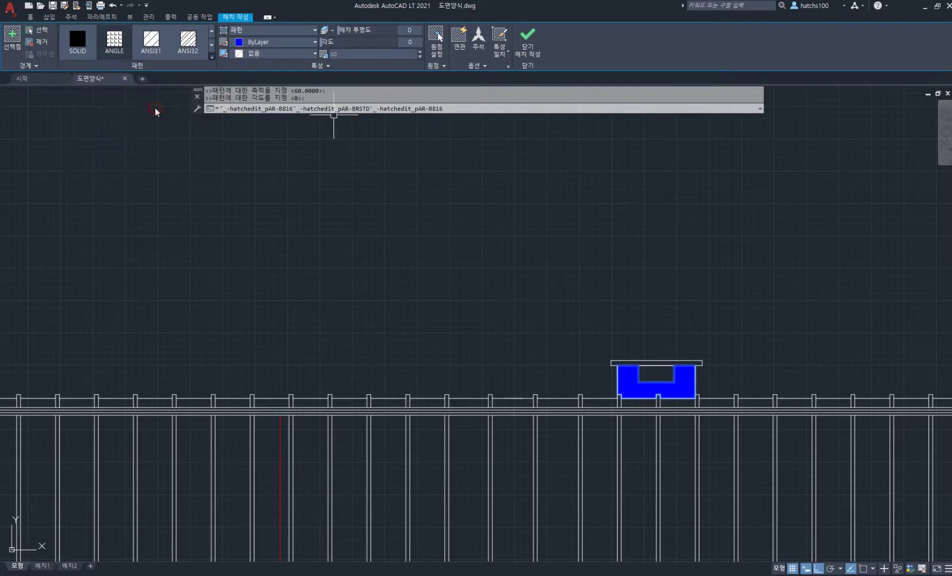
middle_drag(638, 234, 519, 187)
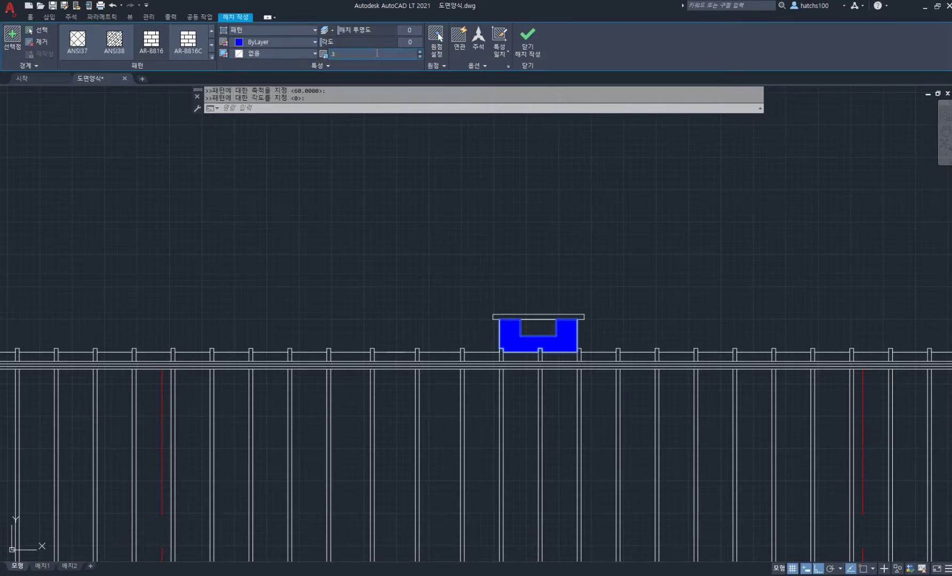
key(Return)
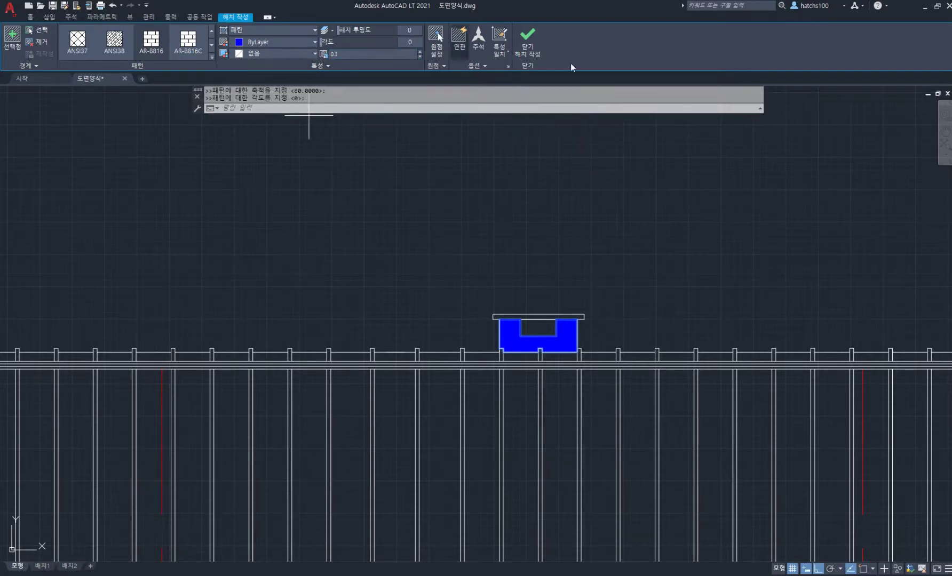
click(528, 37)
scroll(552, 349, up, 6)
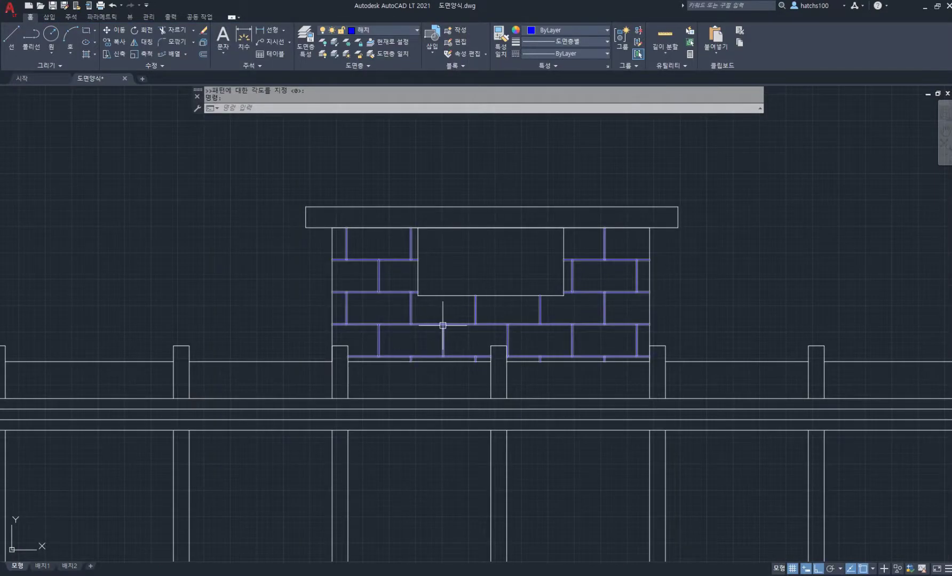
- Move the glass marks and opening arrows in the central four-pane window straight down by about 227
scroll(456, 331, down, 7)
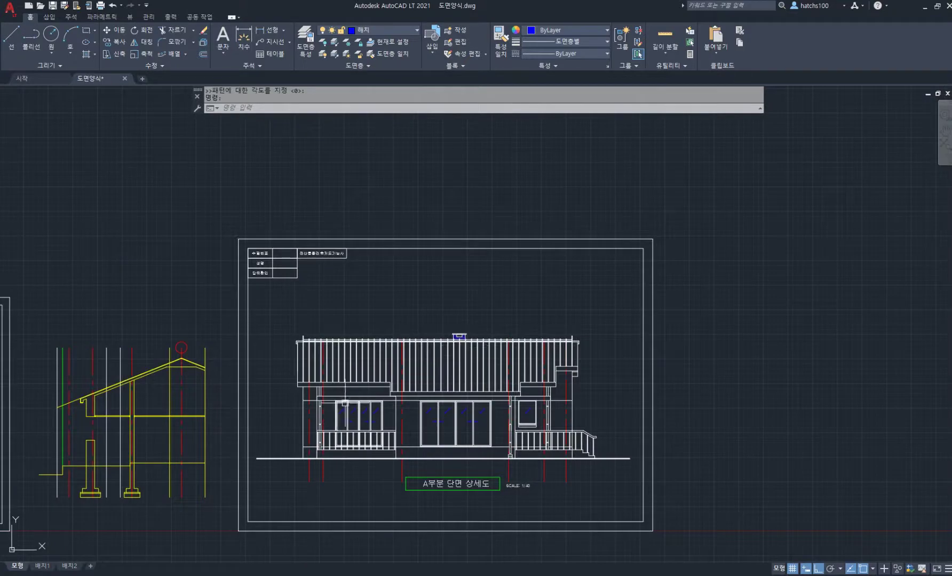
scroll(414, 394, up, 2)
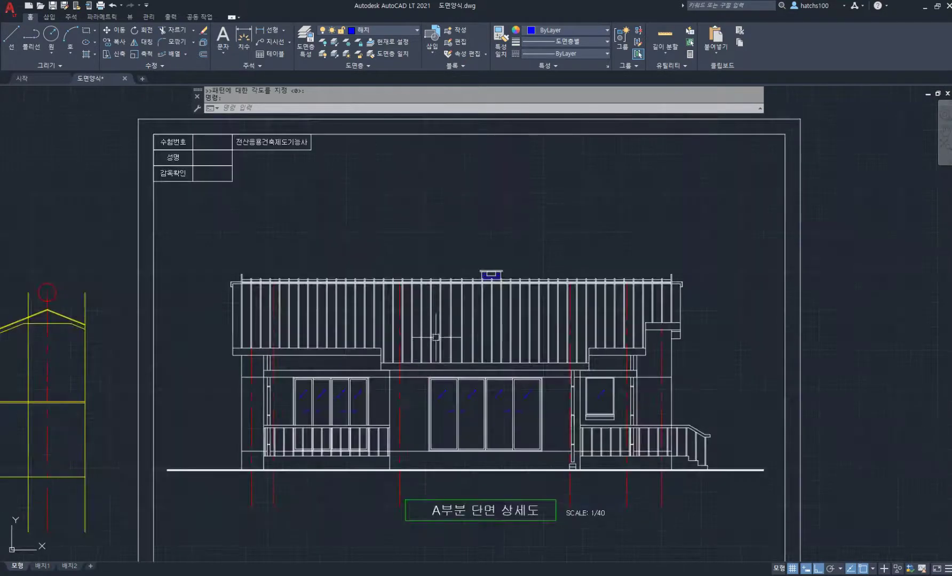
scroll(427, 353, down, 2)
scroll(435, 344, up, 2)
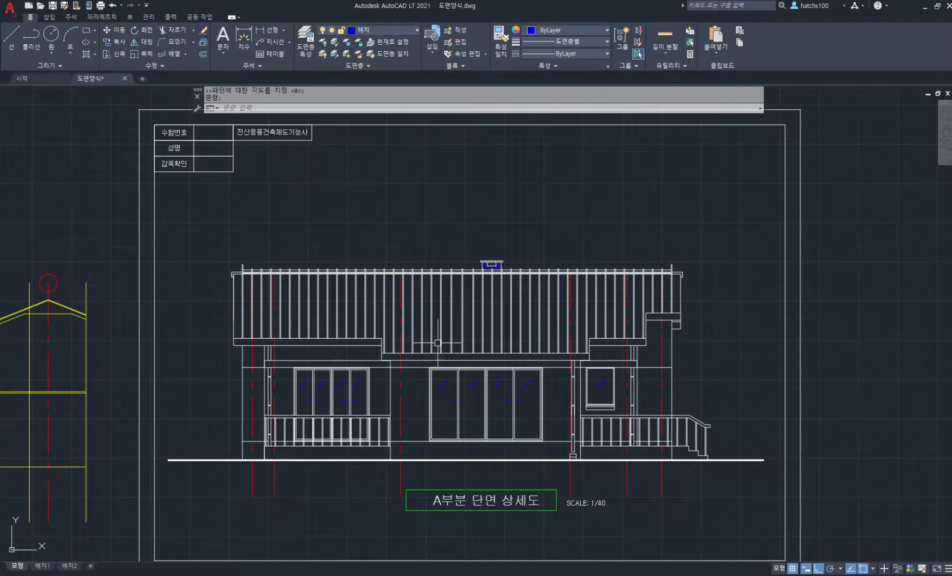
scroll(462, 332, up, 2)
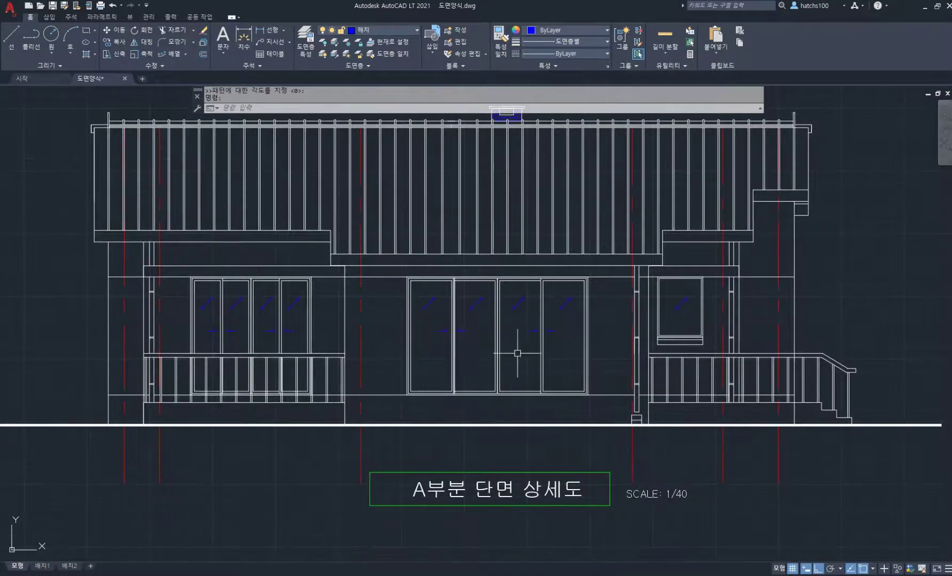
text(m)
key(Return)
click(394, 290)
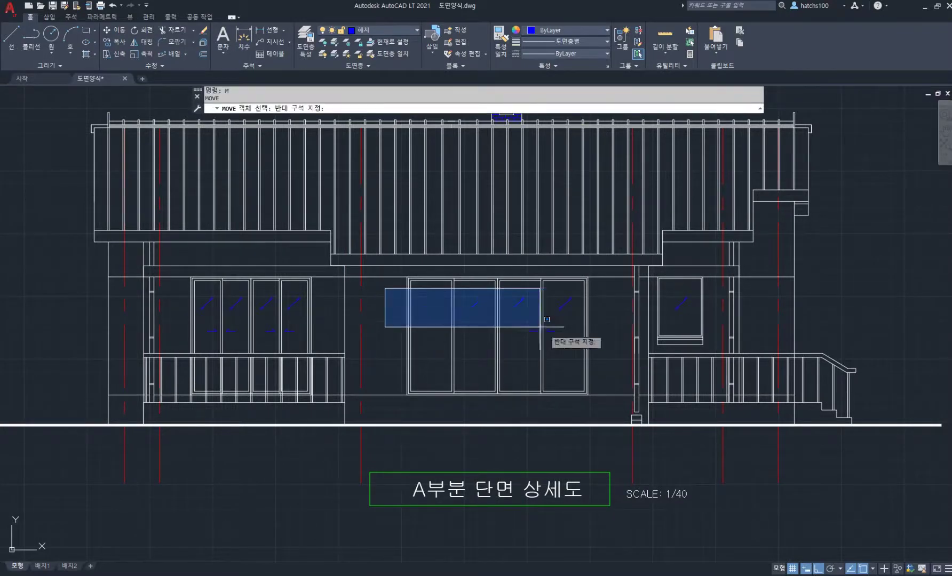
click(630, 387)
key(Return)
click(612, 314)
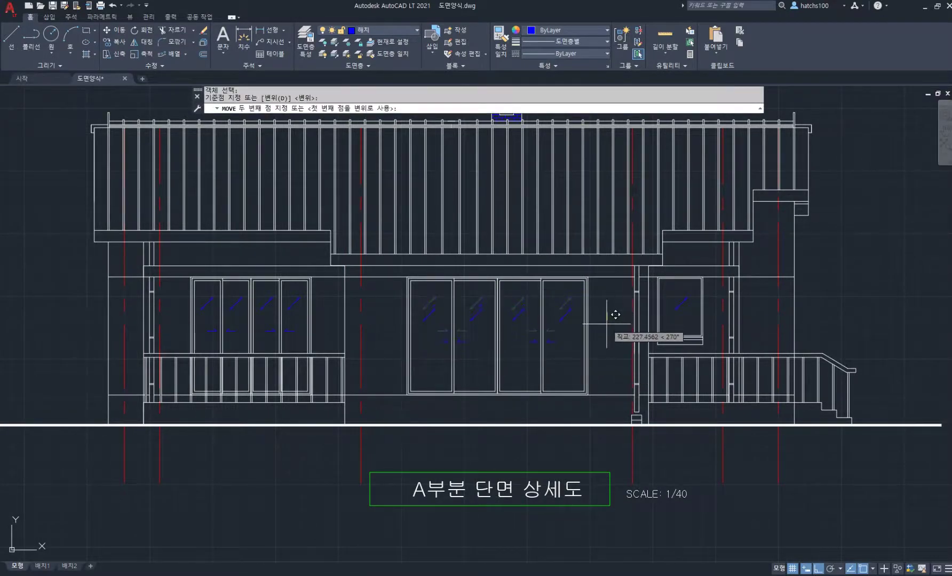
click(607, 324)
text(m)
key(Return)
click(427, 333)
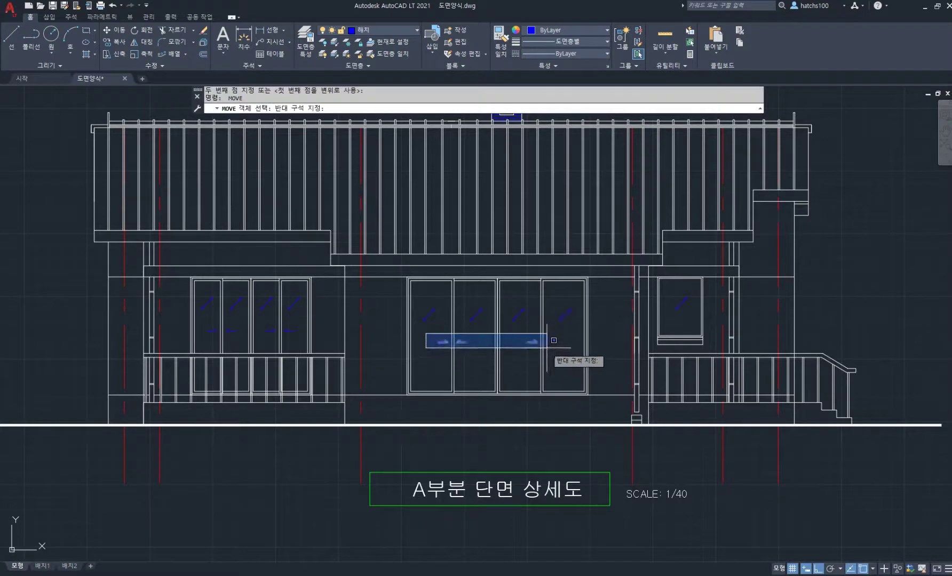
click(544, 347)
key(Escape)
- Replace the drawing title below the elevation with 남 측 입 면 도
middle_drag(510, 349, 496, 325)
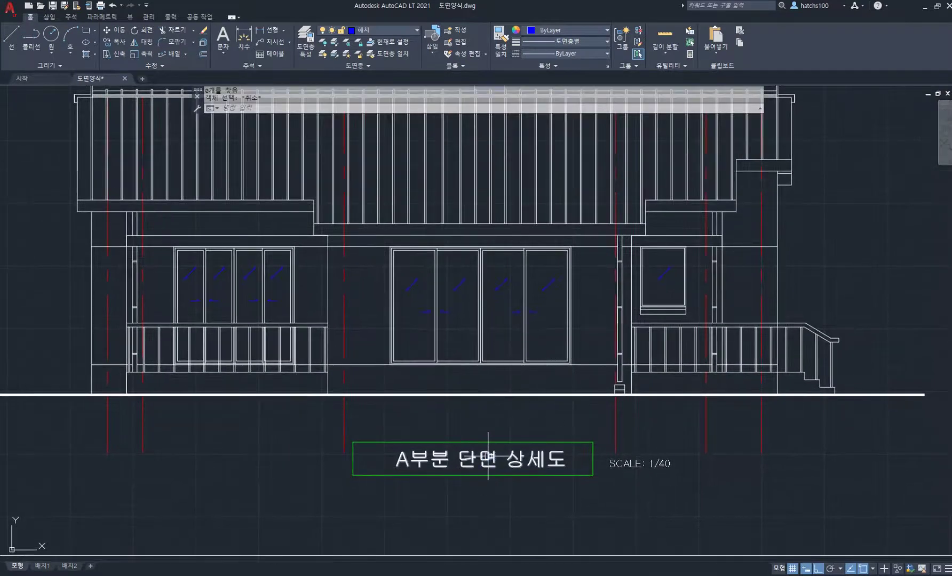
click(480, 460)
double_click(480, 460)
drag(566, 459, 395, 455)
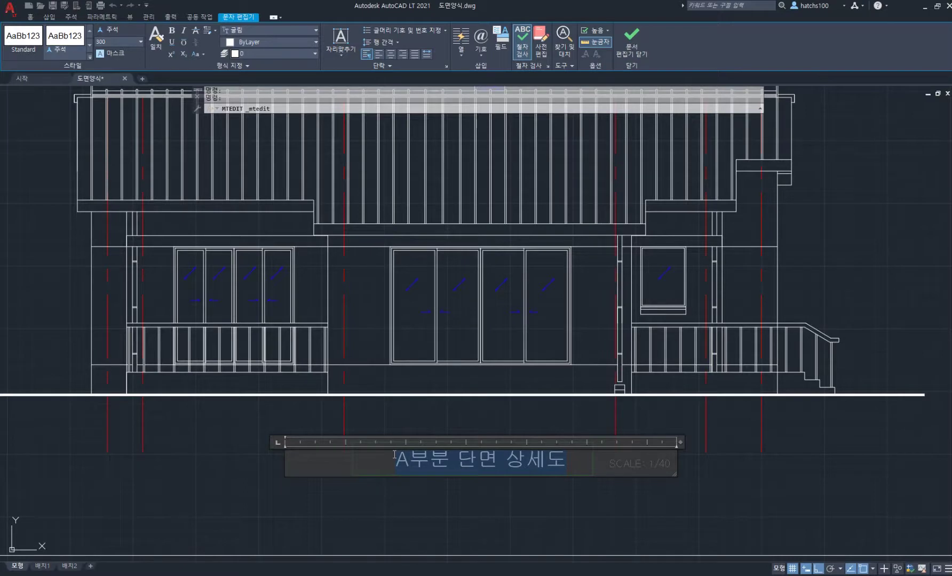
text(남ㅊ)
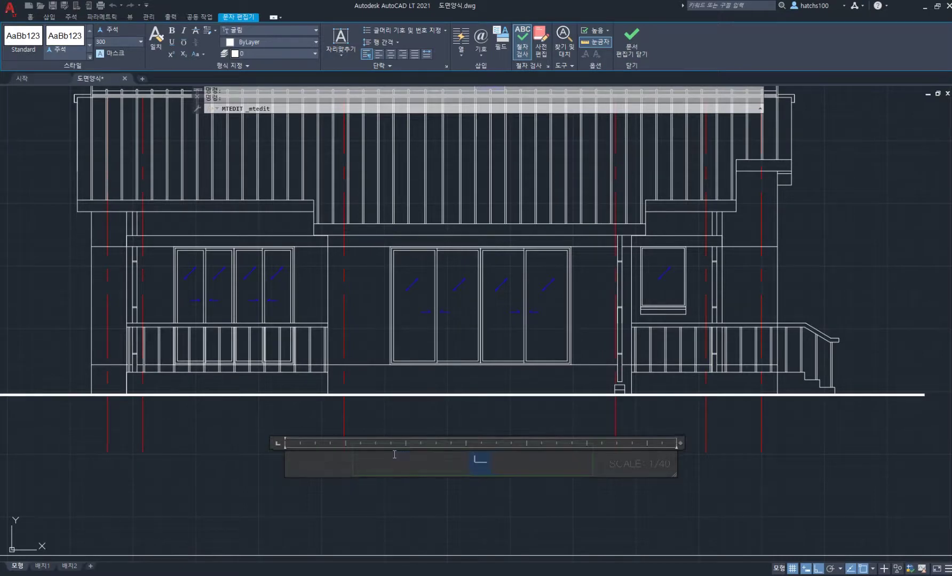
text(측)
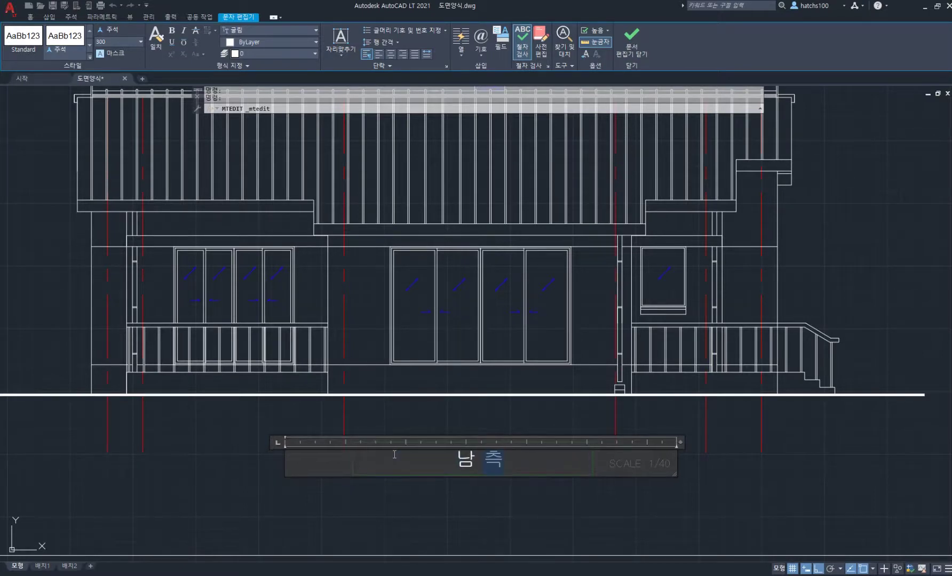
text(입면도)
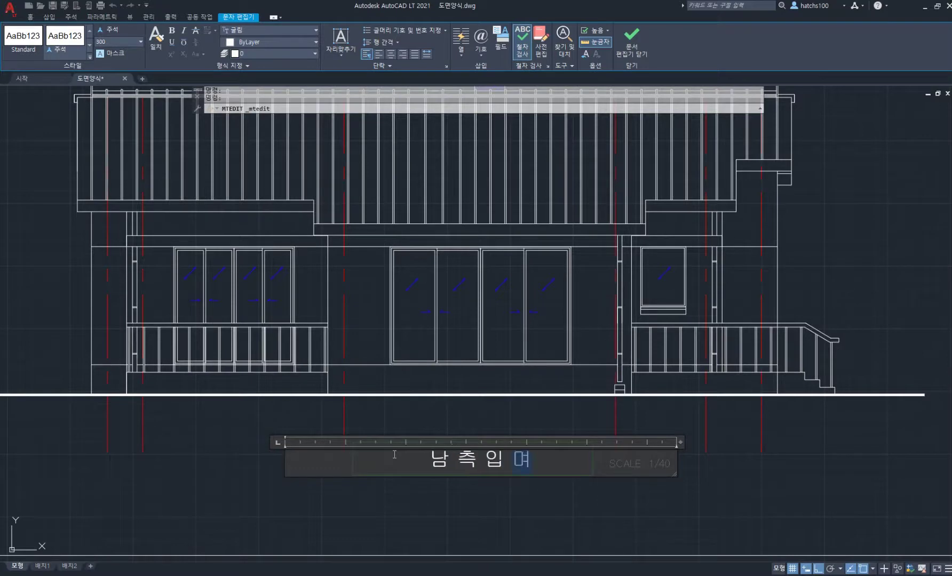
click(421, 502)
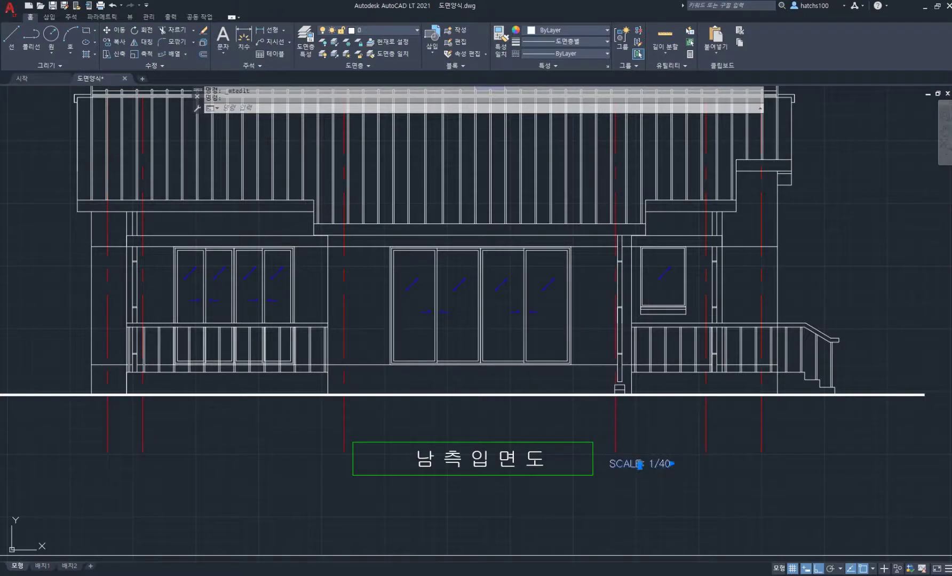
- Change the scale note beside the elevation title to SCALE: 1/50
double_click(665, 460)
text(5)
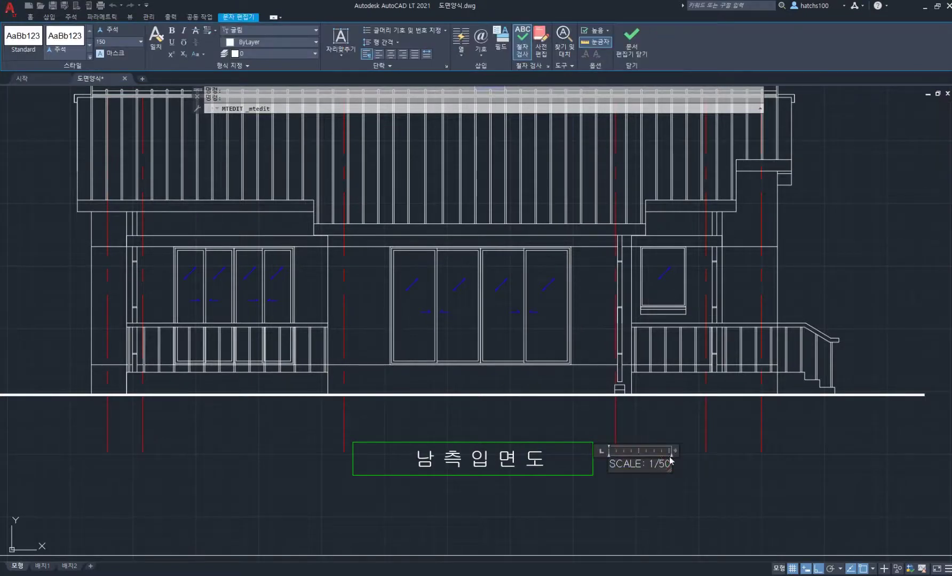
click(710, 459)
- Copy the 감독확인 text from the title block to just above the elevation roof's left end
scroll(573, 375, down, 4)
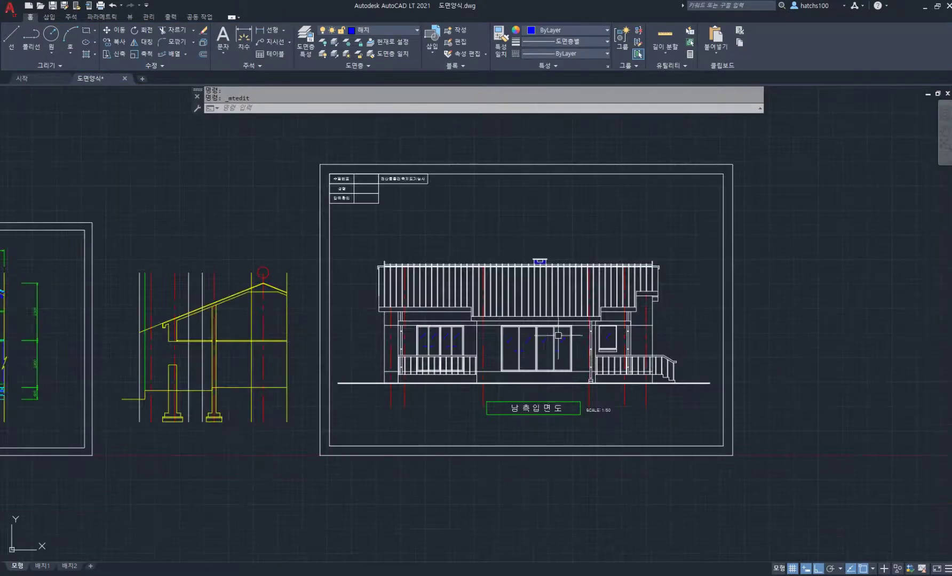
scroll(558, 334, up, 2)
text(co)
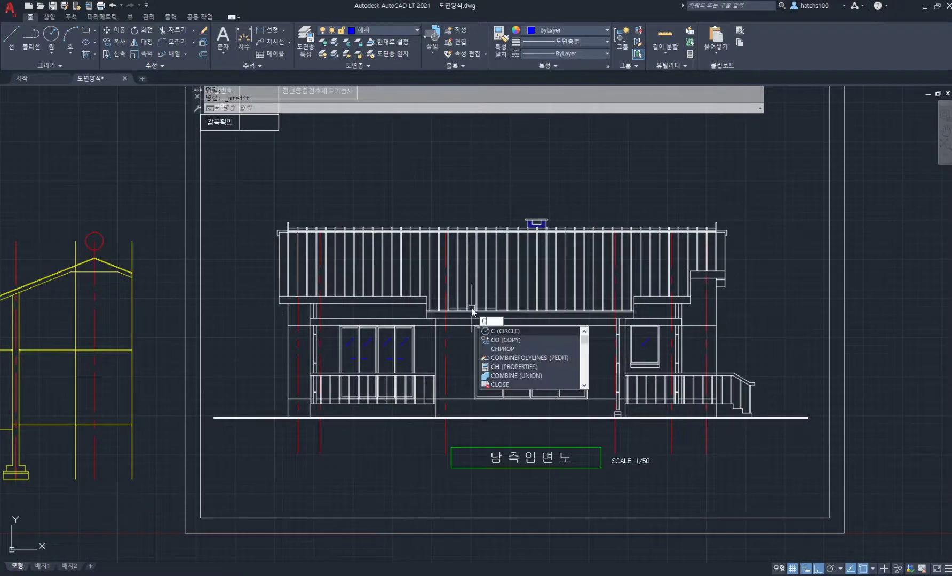
key(Return)
click(224, 122)
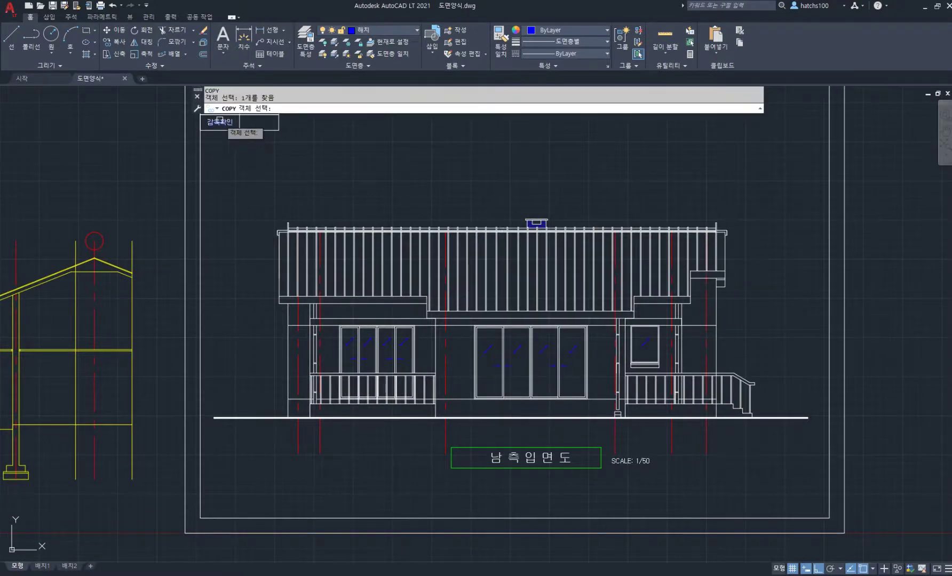
key(Return)
click(232, 122)
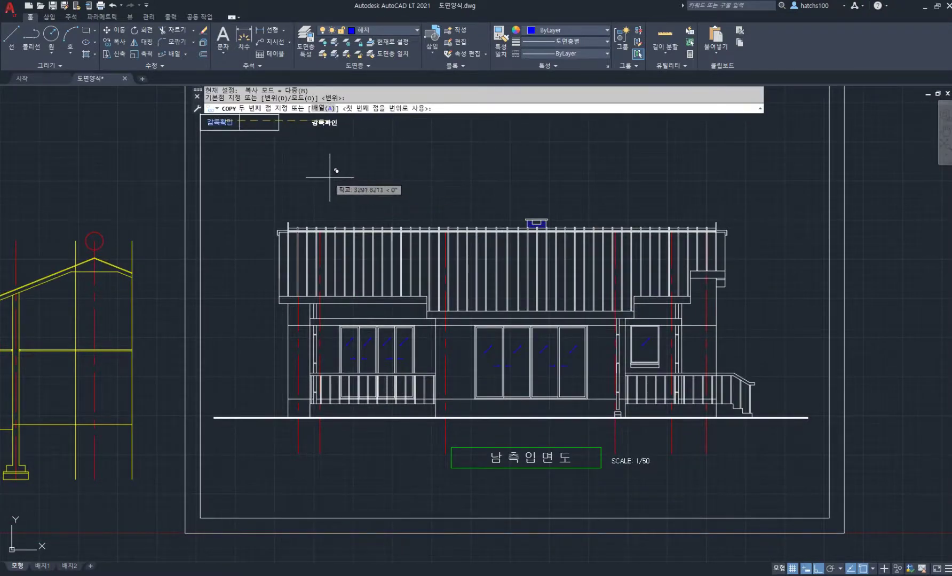
key(F8)
click(319, 211)
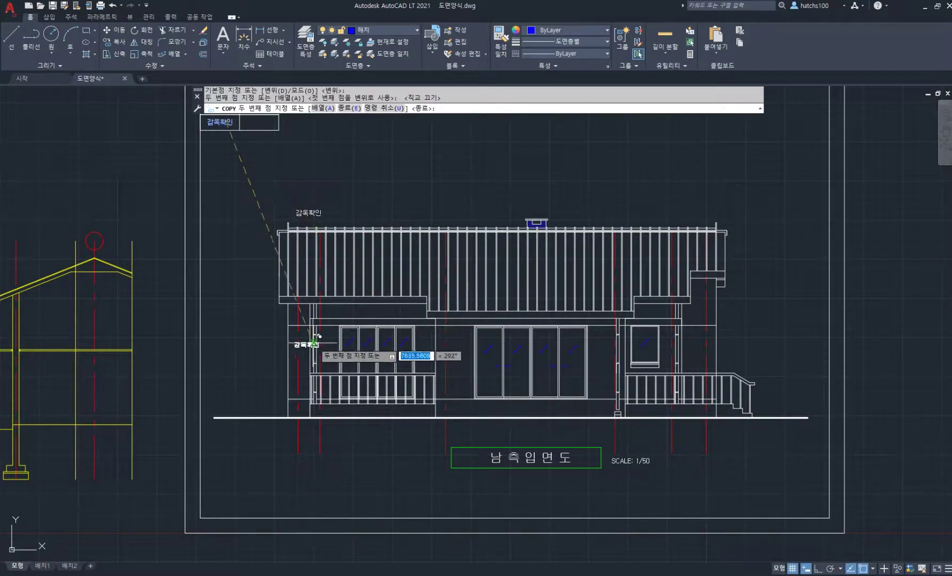
scroll(310, 335, up, 2)
scroll(316, 337, down, 4)
key(Return)
- Examine the text labels in the A부분 단면 상세도 section sheet, and return to the elevation sheet
middle_drag(322, 322, 502, 348)
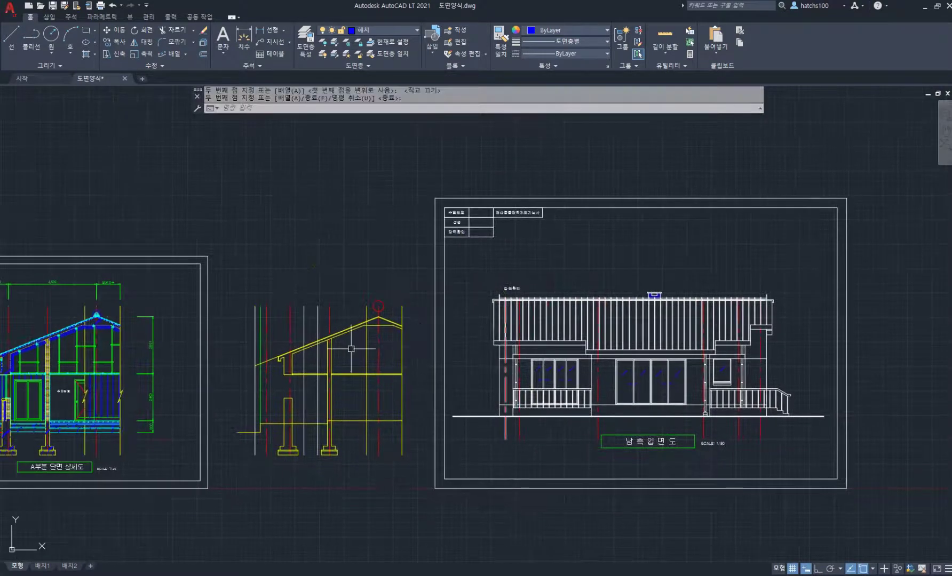
middle_drag(235, 376, 419, 343)
scroll(199, 381, up, 3)
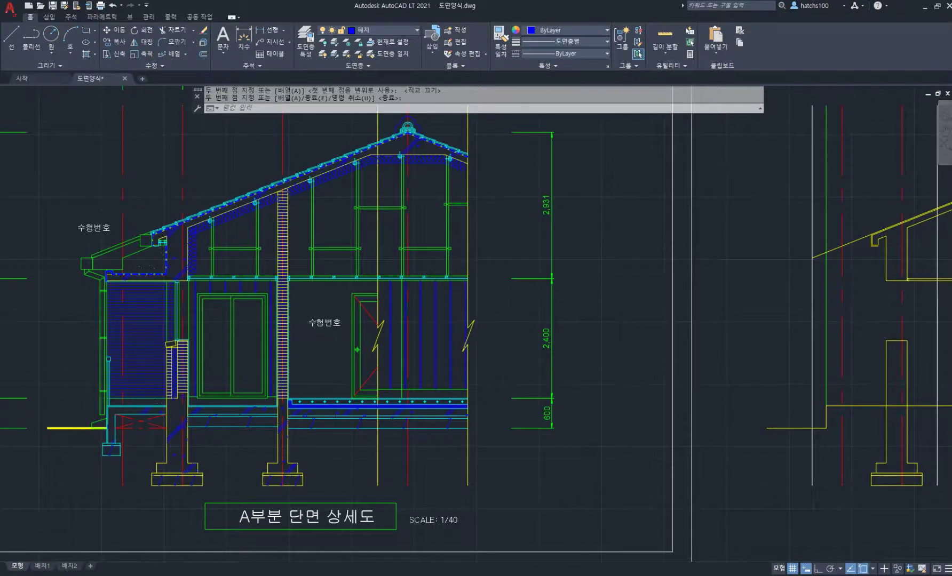
scroll(308, 333, down, 3)
middle_drag(537, 322, 392, 339)
scroll(454, 324, up, 2)
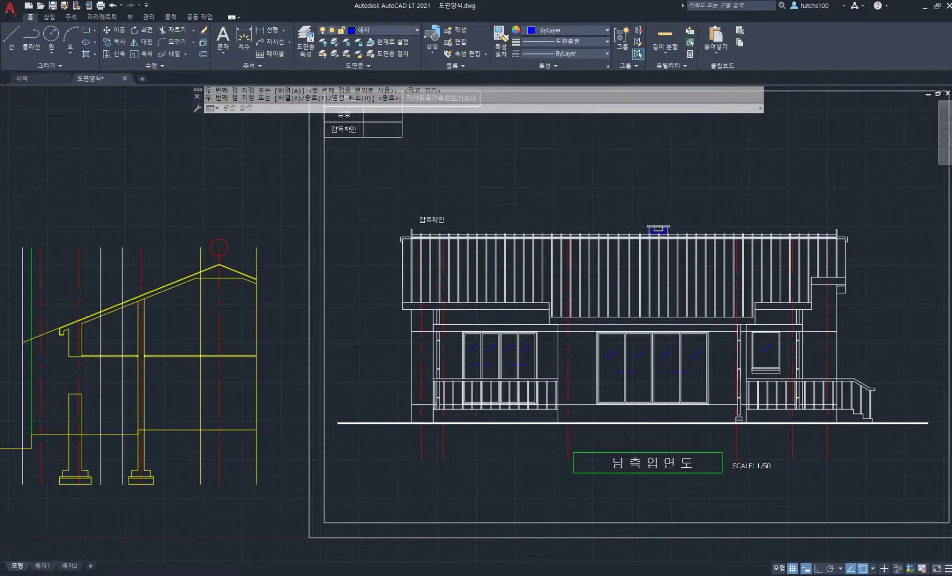
scroll(566, 213, down, 2)
mouse_move(569, 213)
middle_down()
mouse_move(432, 266)
mouse_move(435, 231)
middle_up()
scroll(416, 257, up, 2)
scroll(416, 256, down, 2)
scroll(433, 262, up, 2)
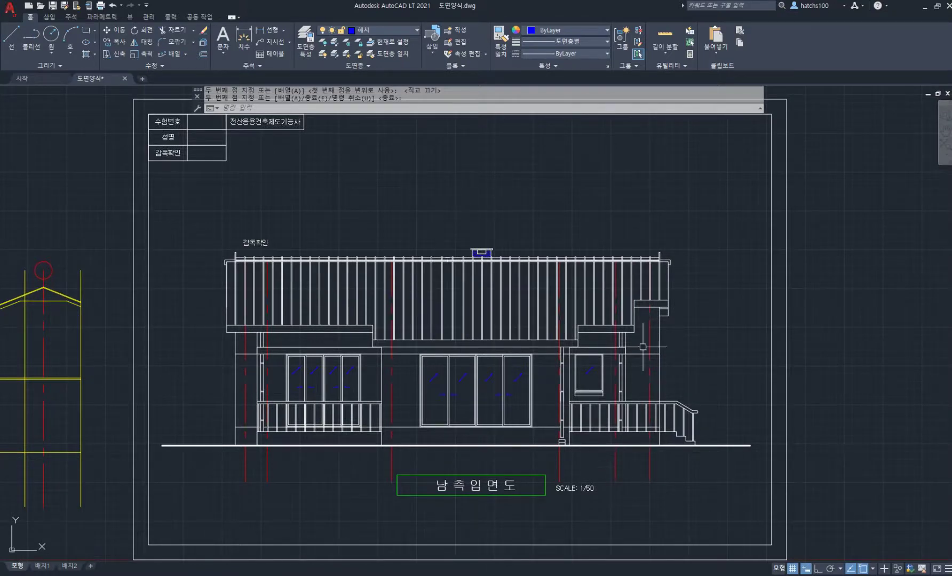
- Delete all the red vertical centre lines running through the elevation
click(671, 468)
click(235, 465)
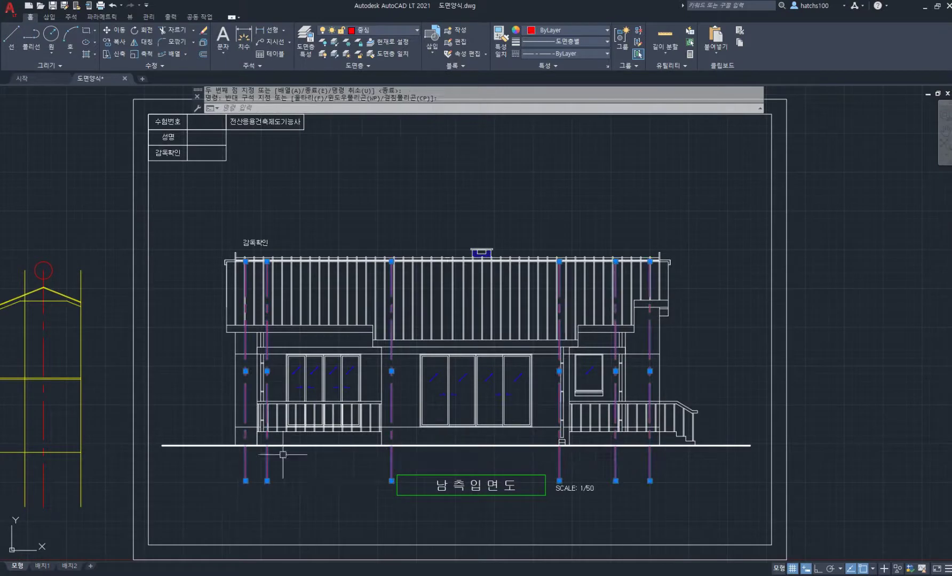
key(Delete)
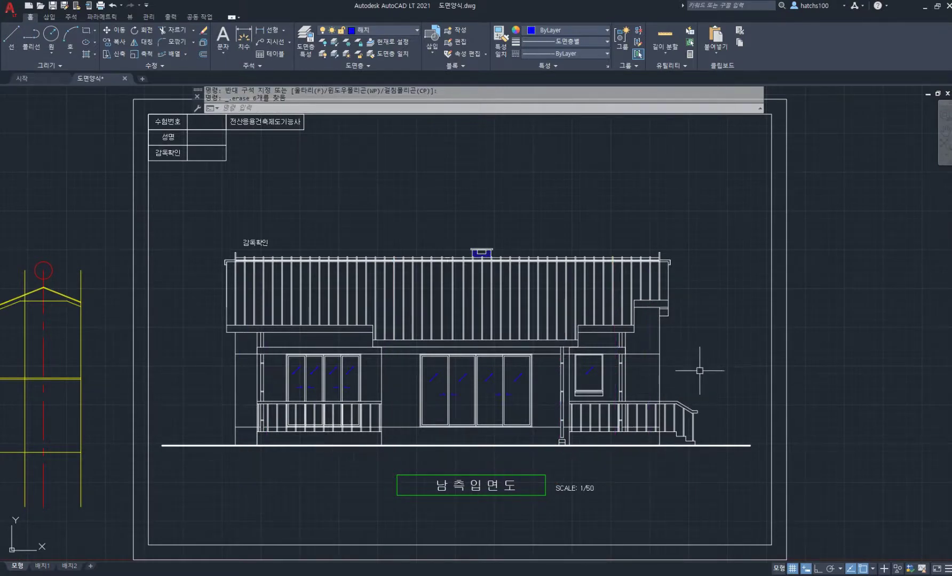